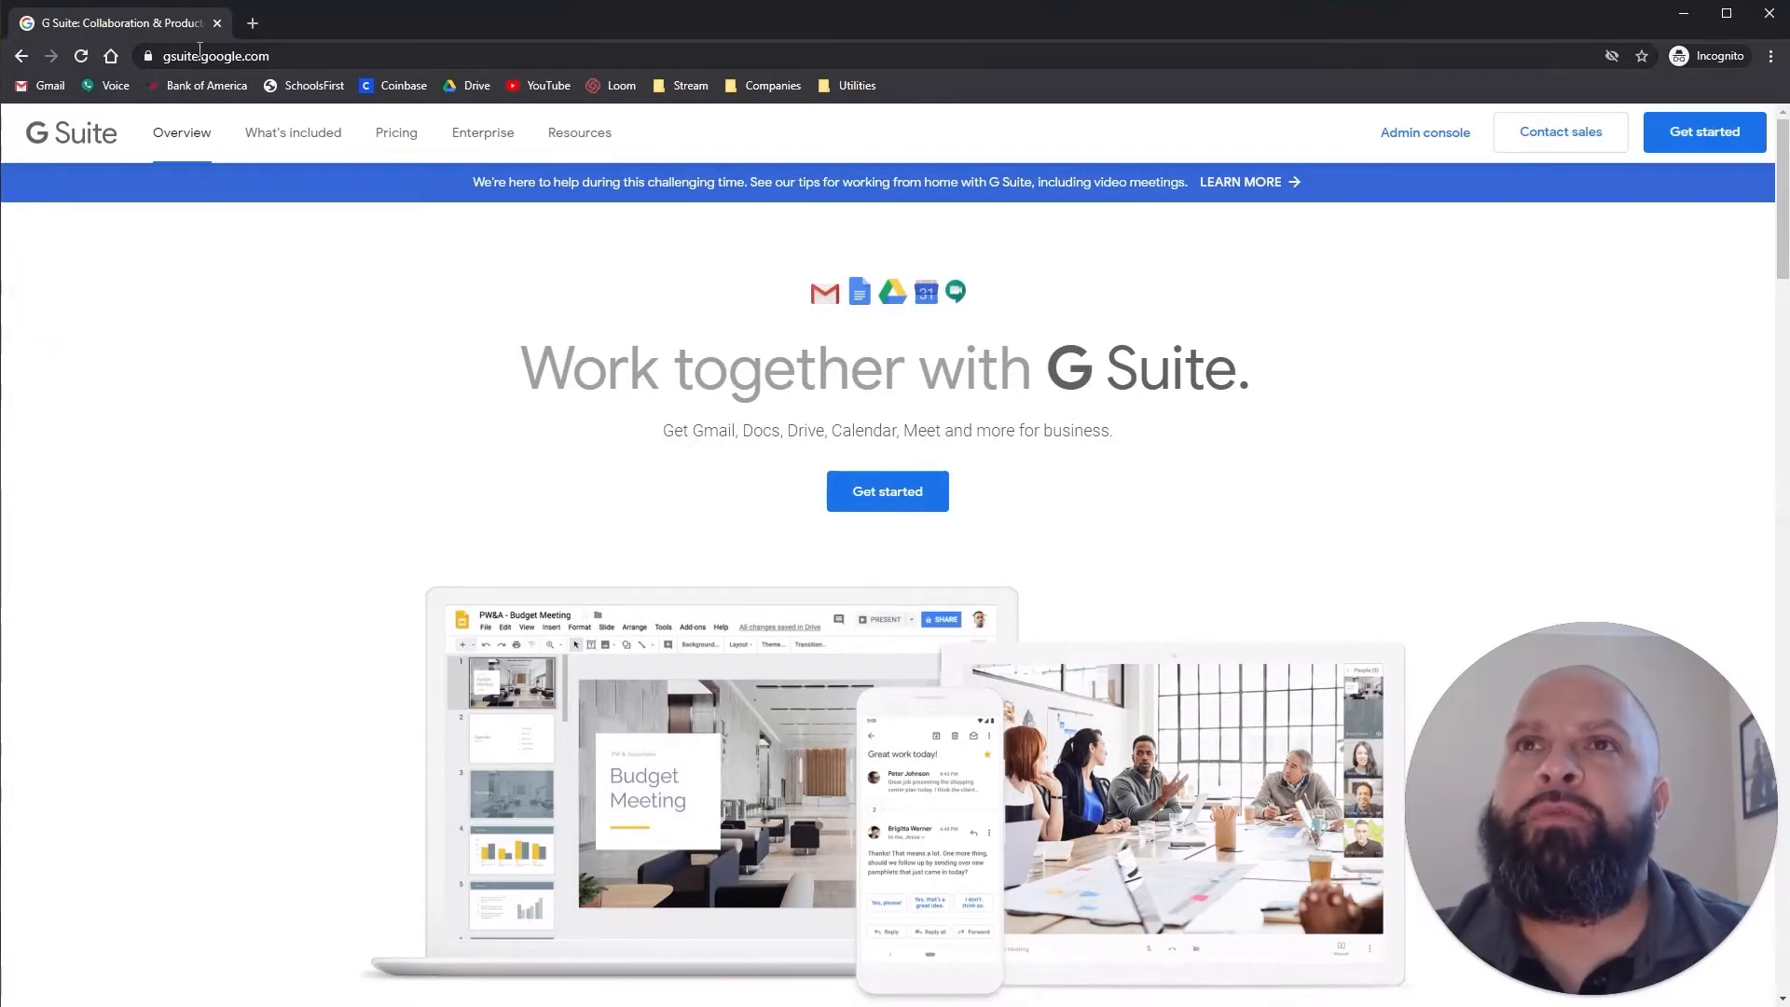
# Step: Start a G Suite sign-up for the business 'Gram Data' with just one employee
pyautogui.click(909, 493)
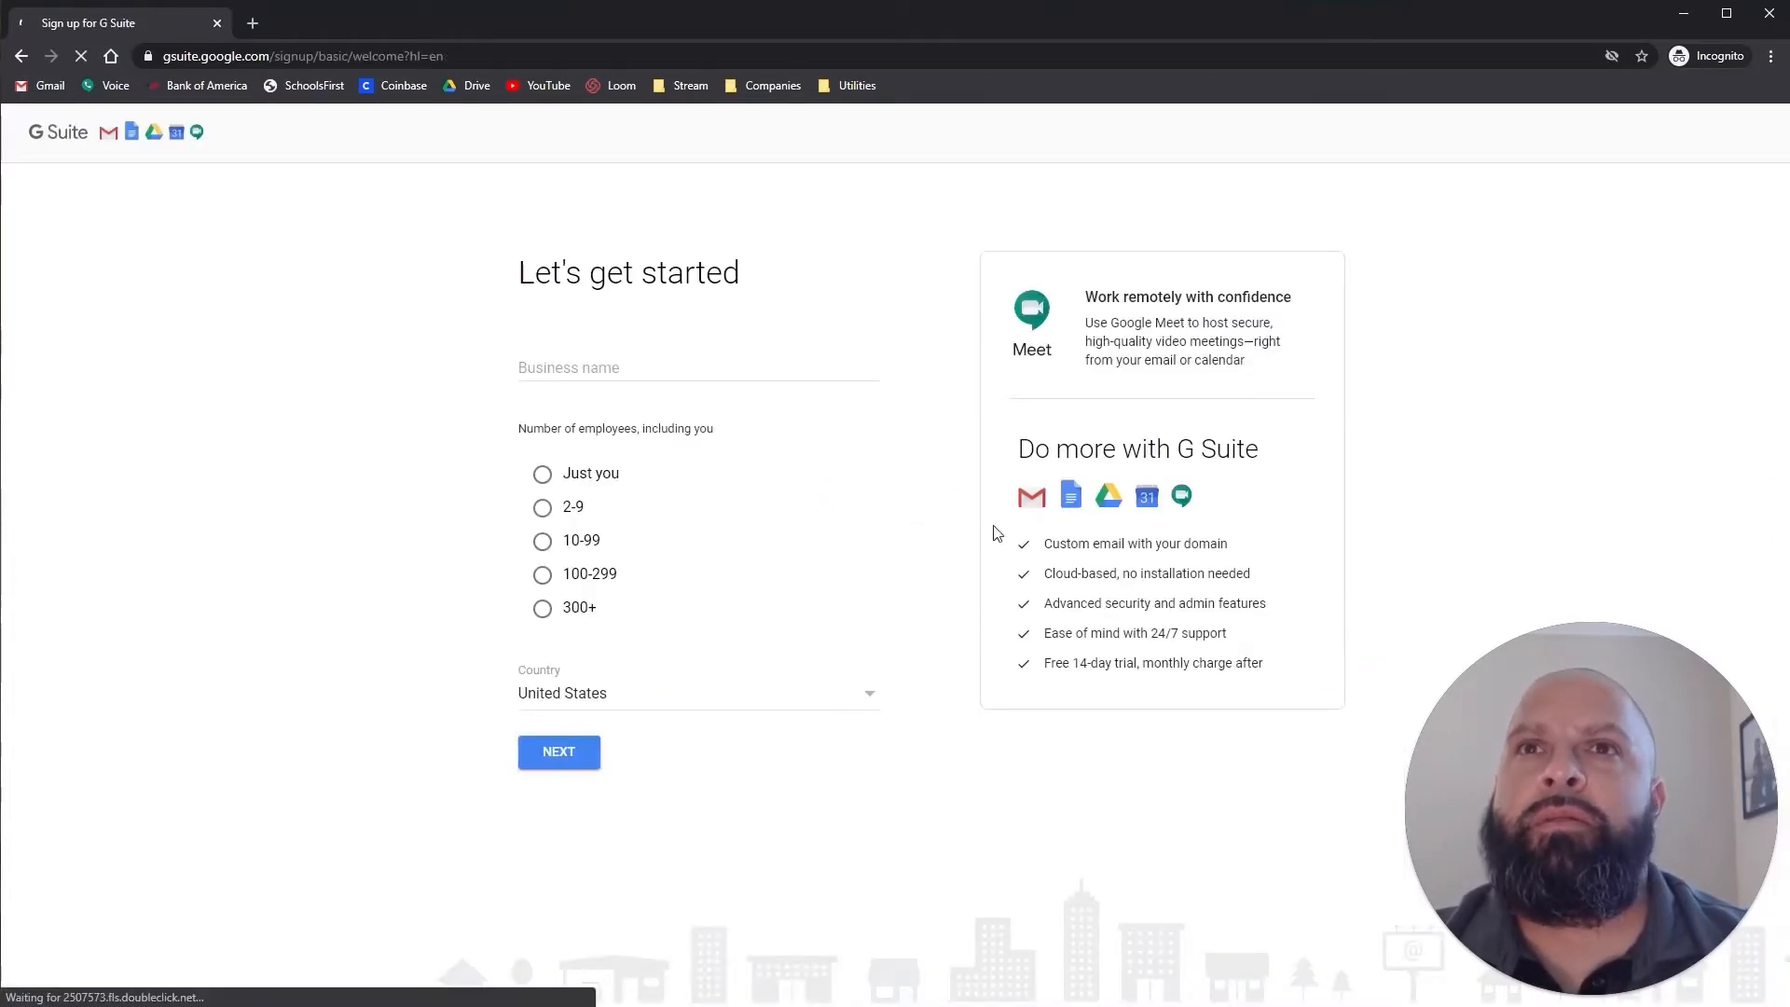
pyautogui.click(651, 367)
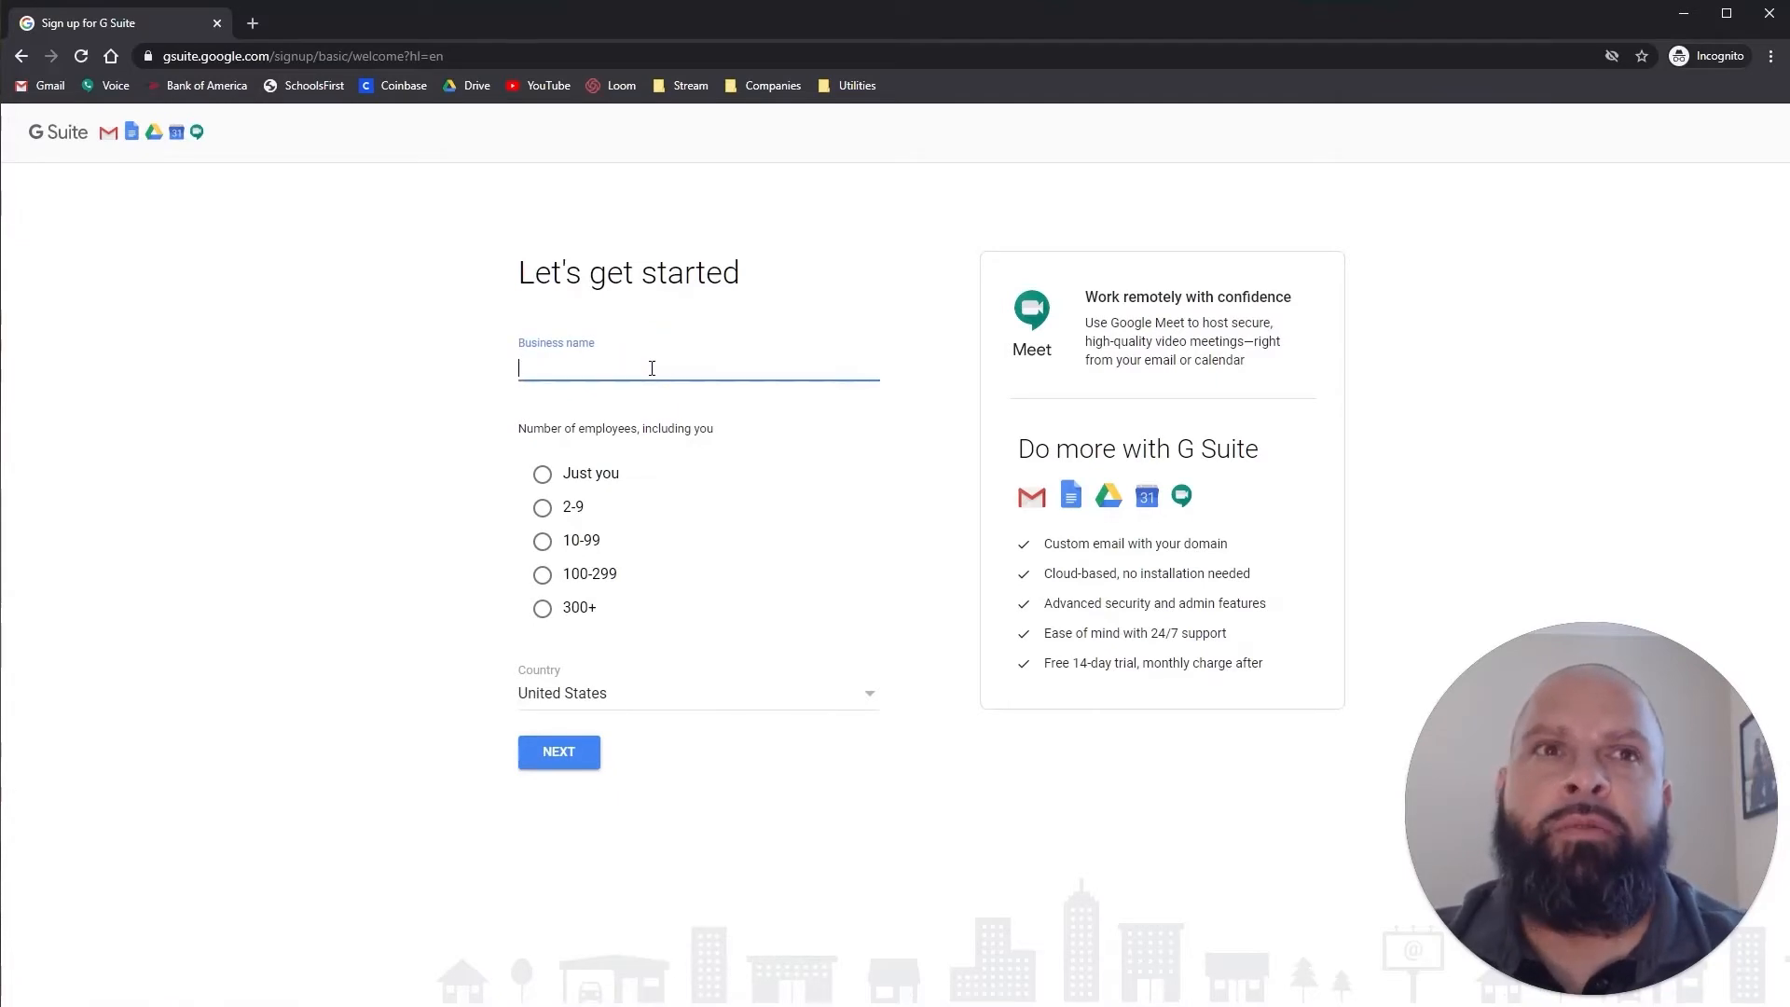
pyautogui.write('Gram Data')
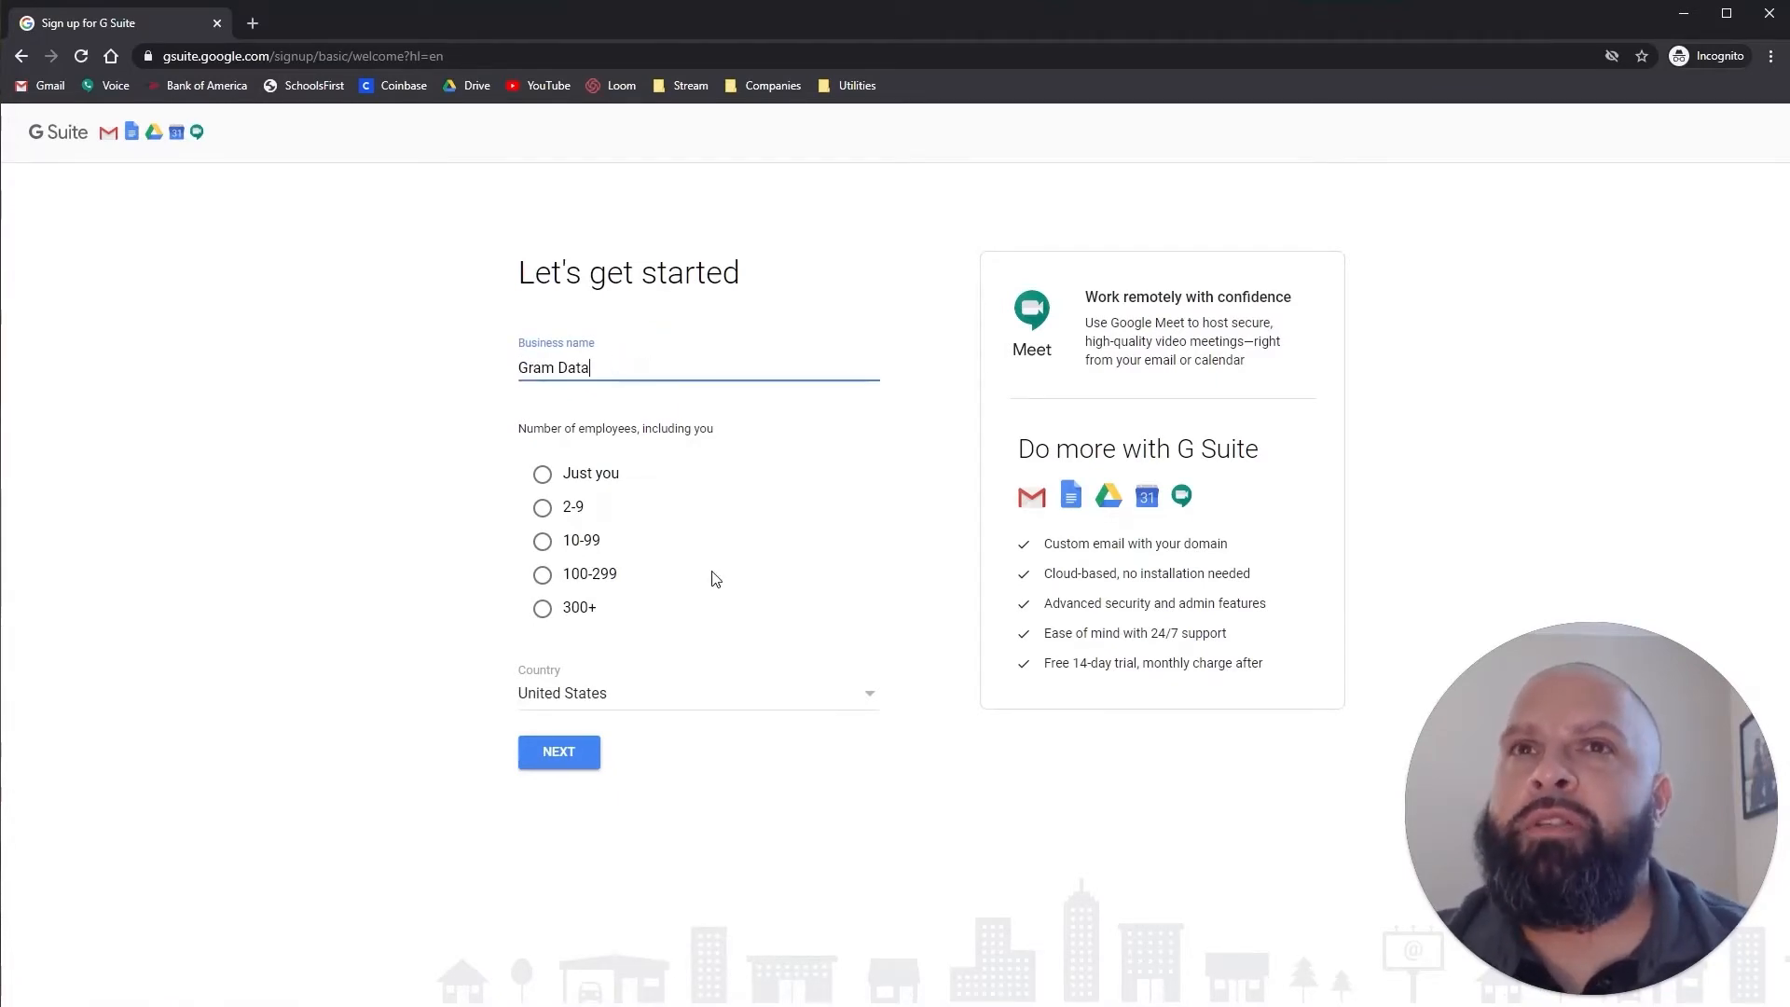
pyautogui.click(543, 487)
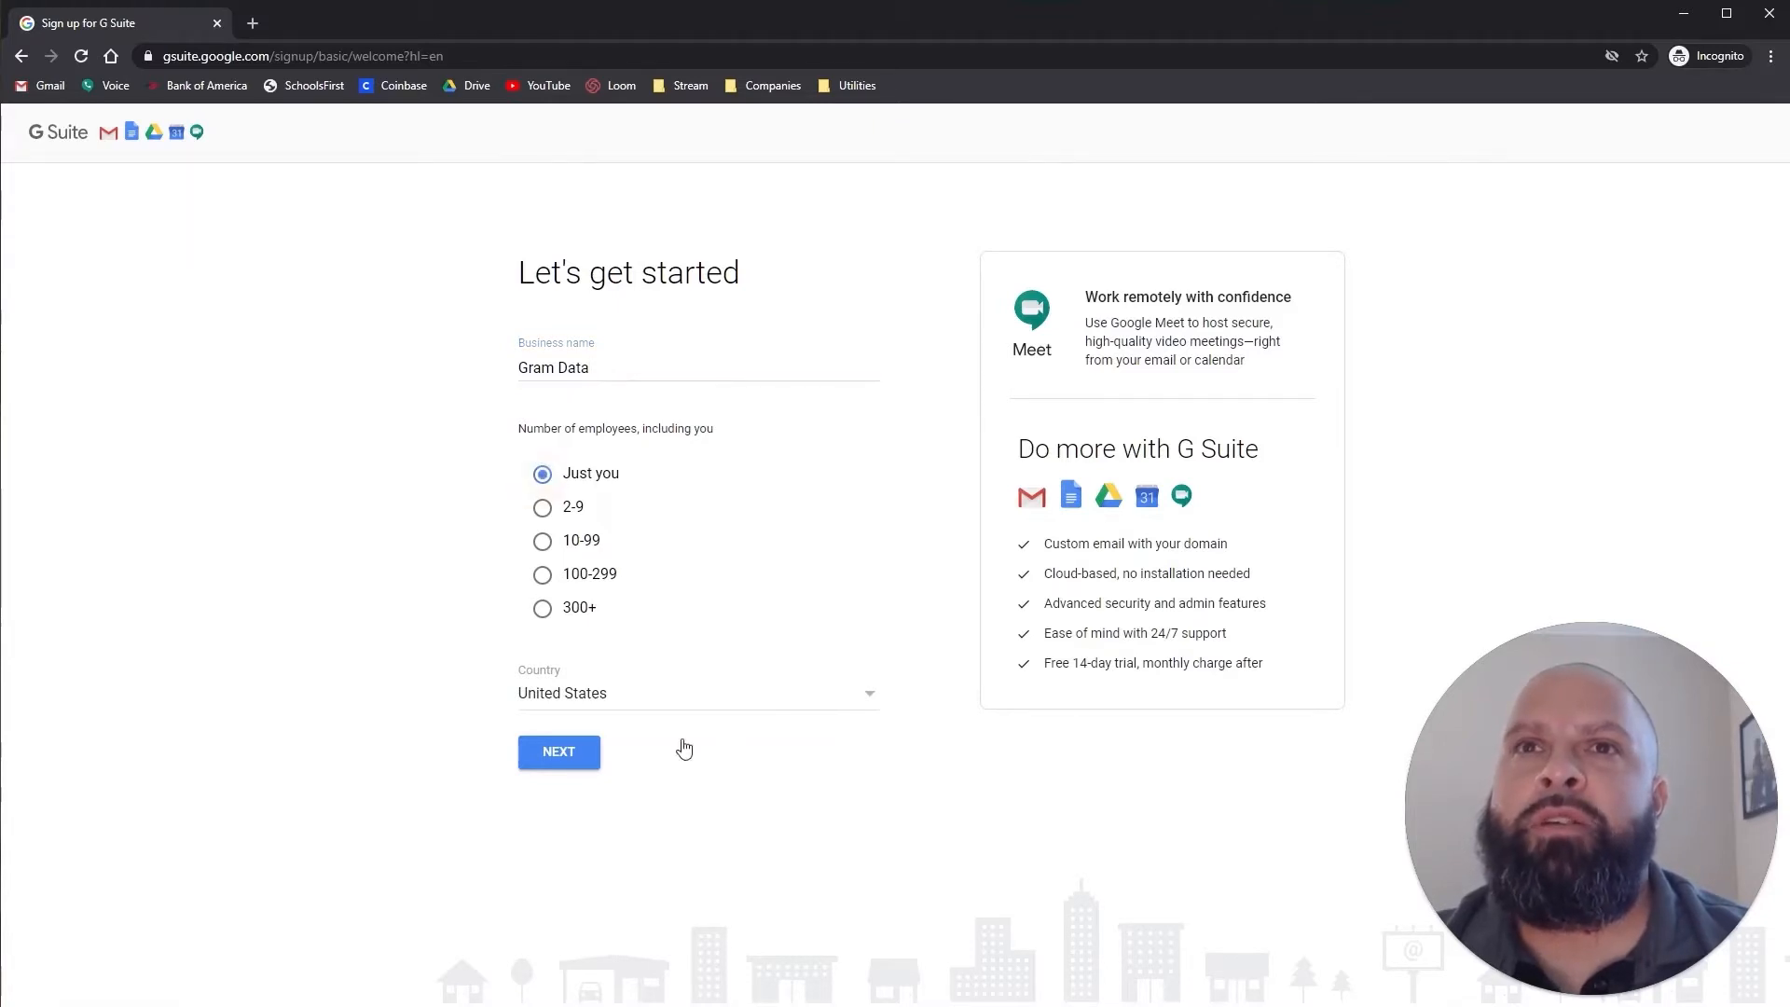
pyautogui.click(560, 761)
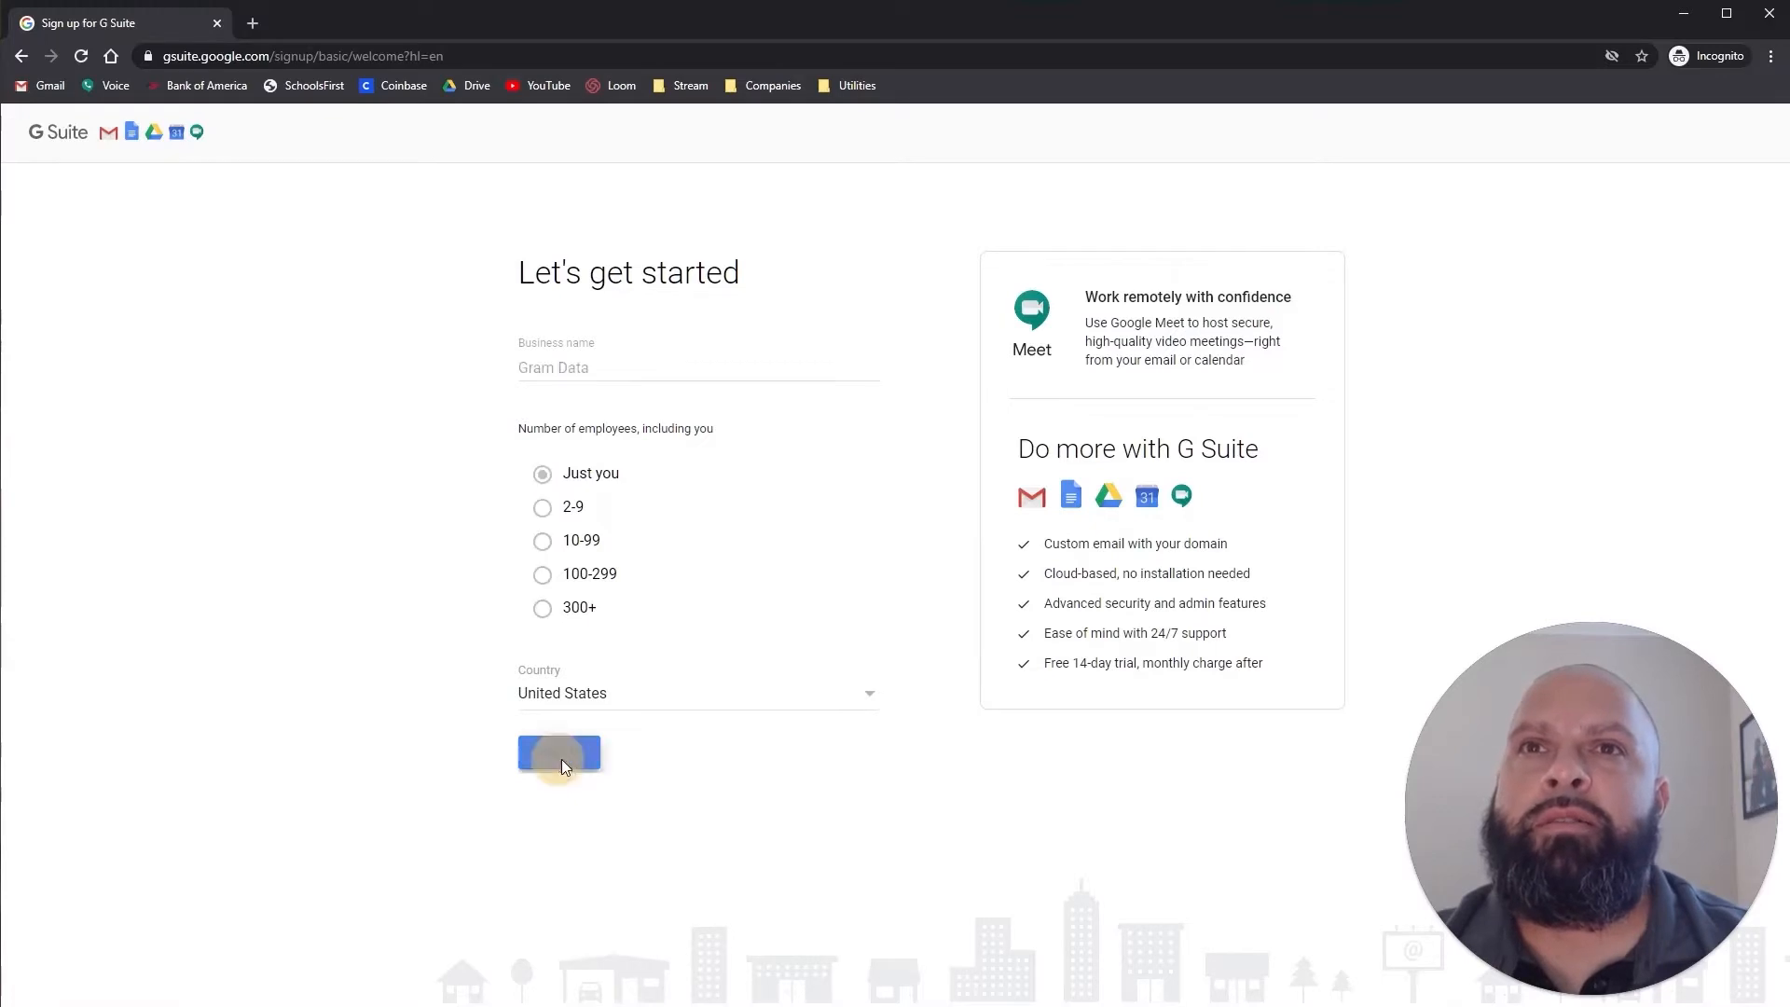
# Step: Fill in the admin's first name, last name and email address, and submit the contact details
pyautogui.click(801, 426)
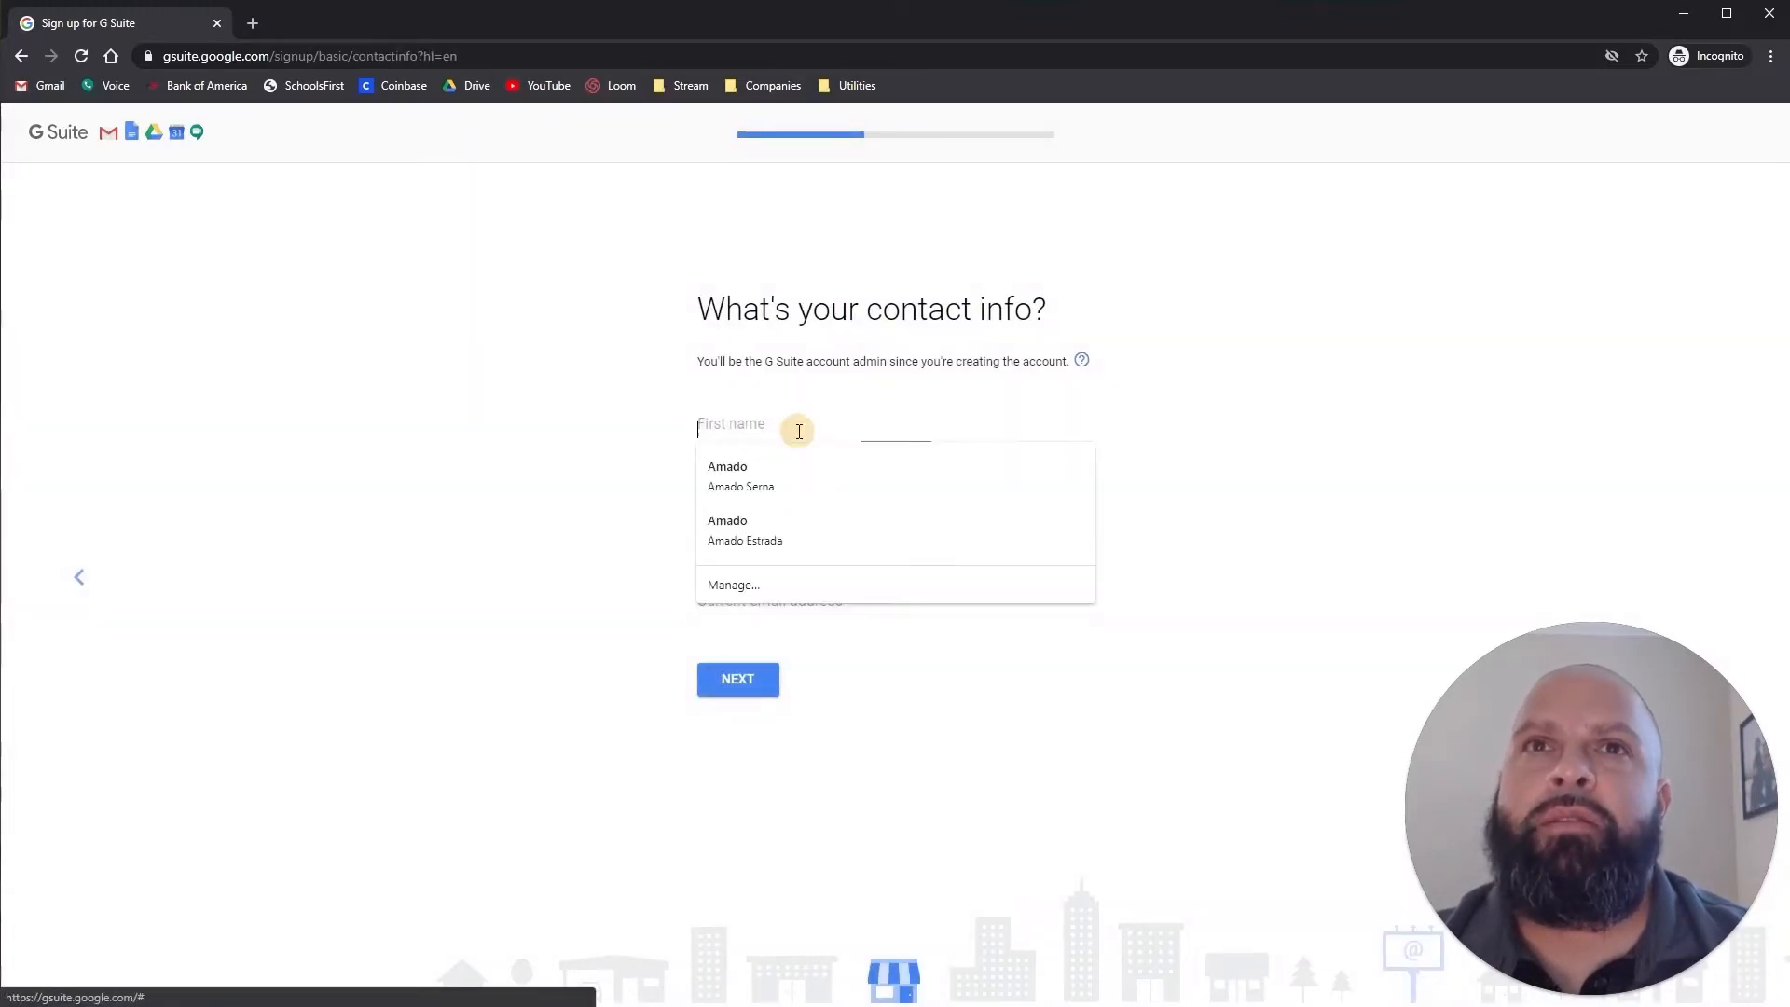
pyautogui.press('Tab')
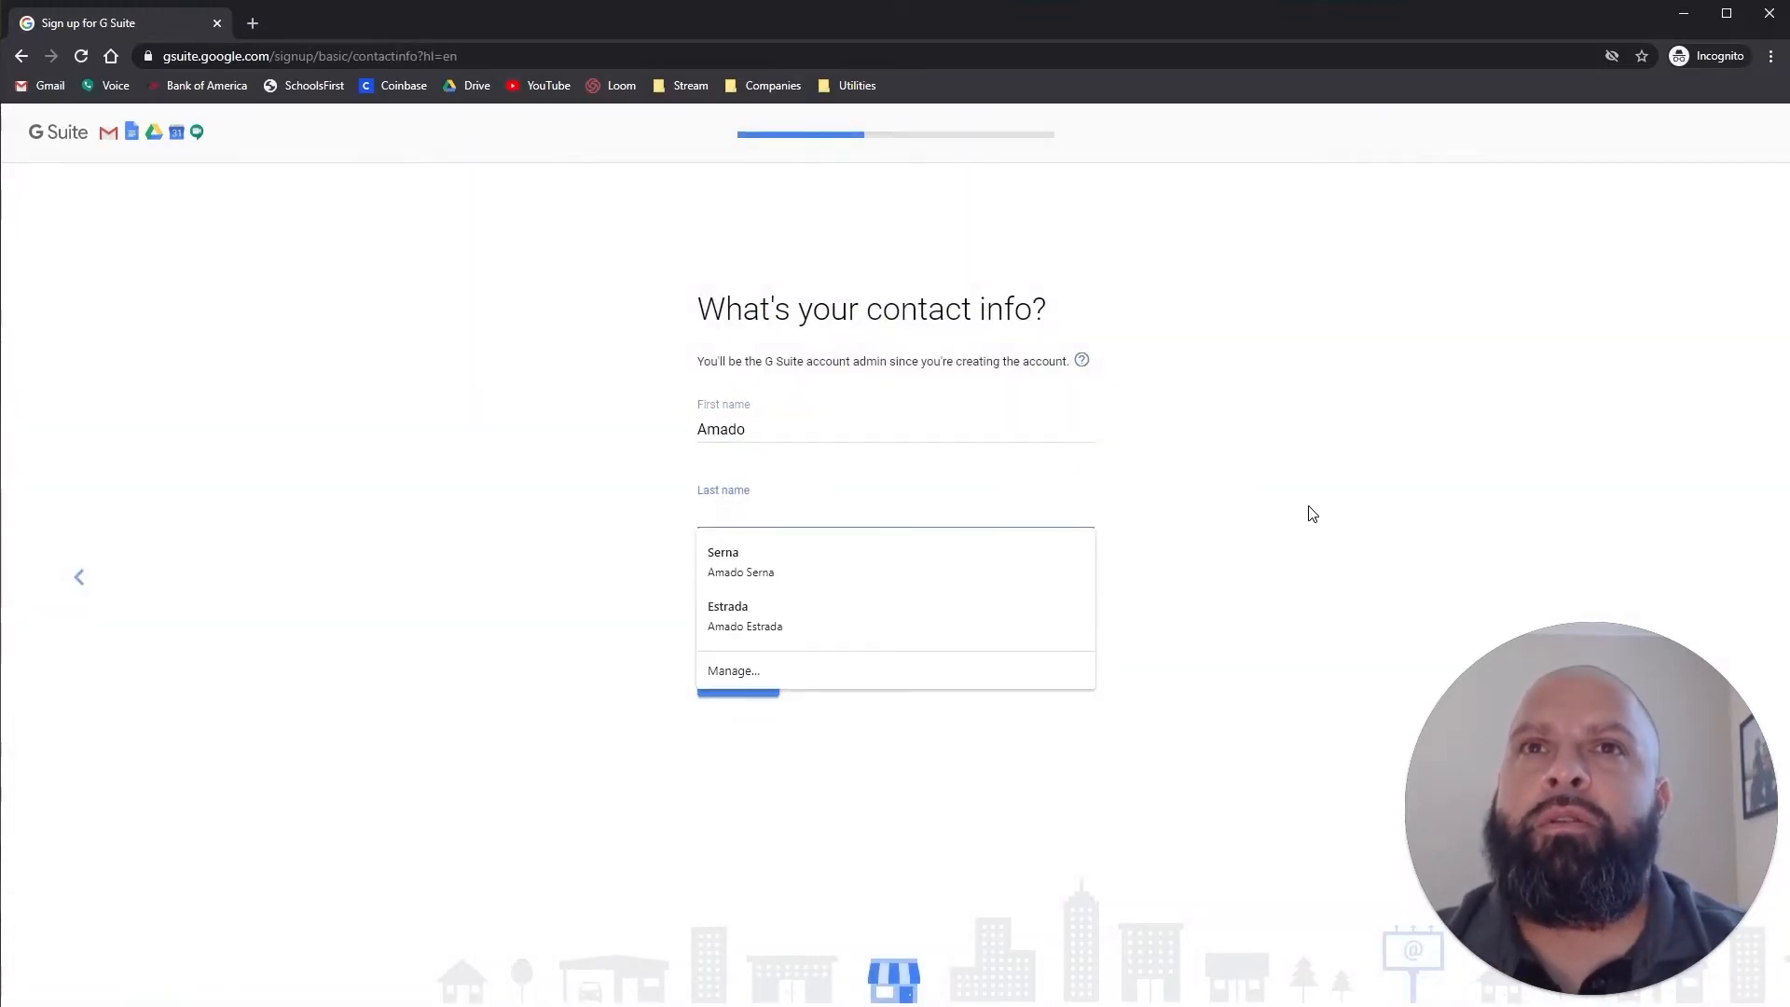
pyautogui.press('Tab')
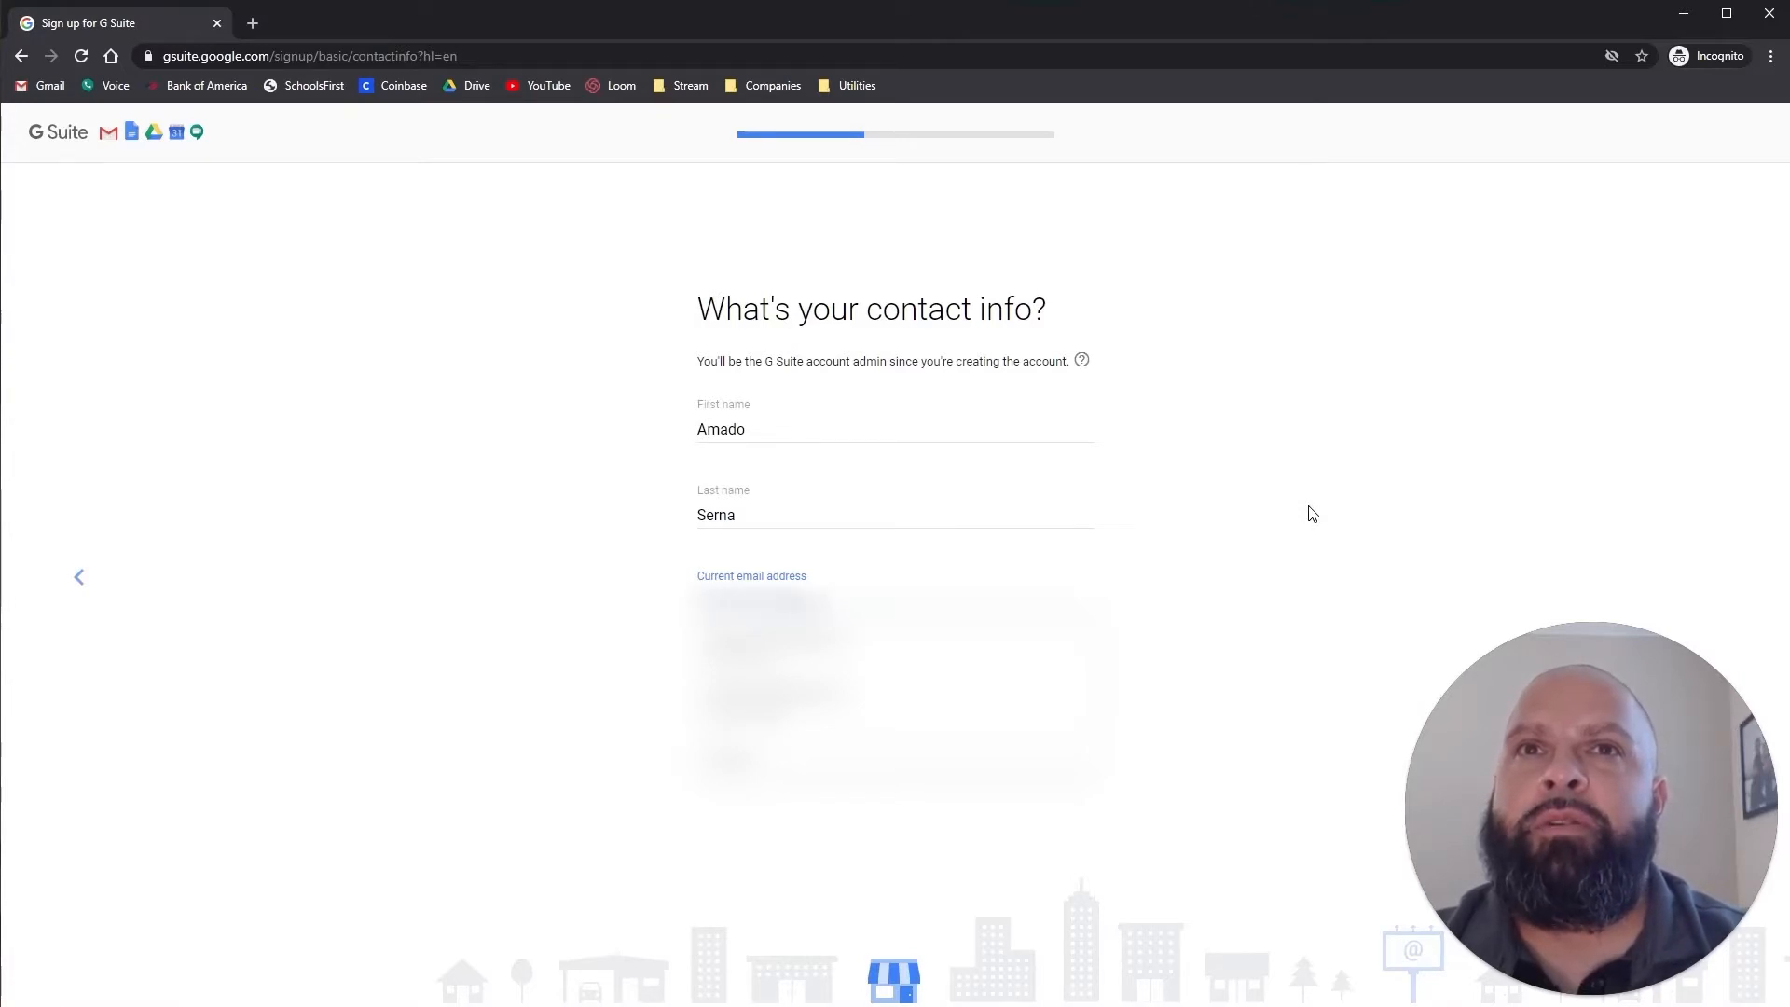
pyautogui.click(618, 583)
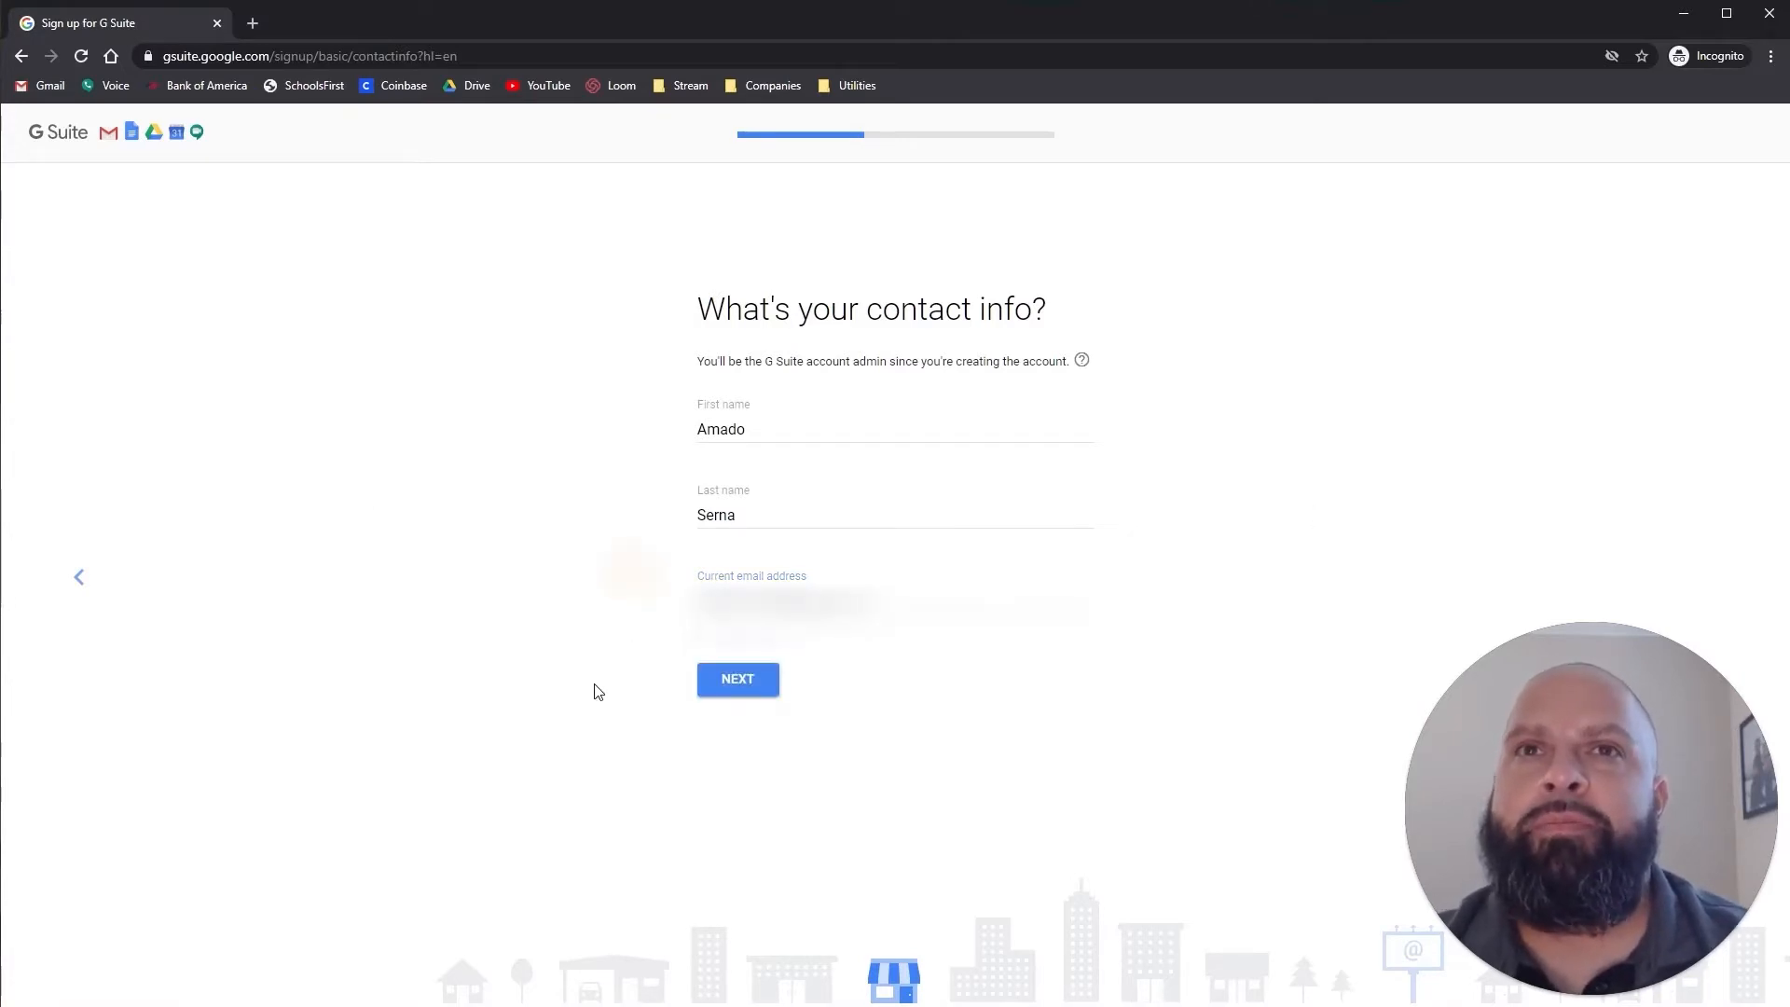
pyautogui.click(756, 678)
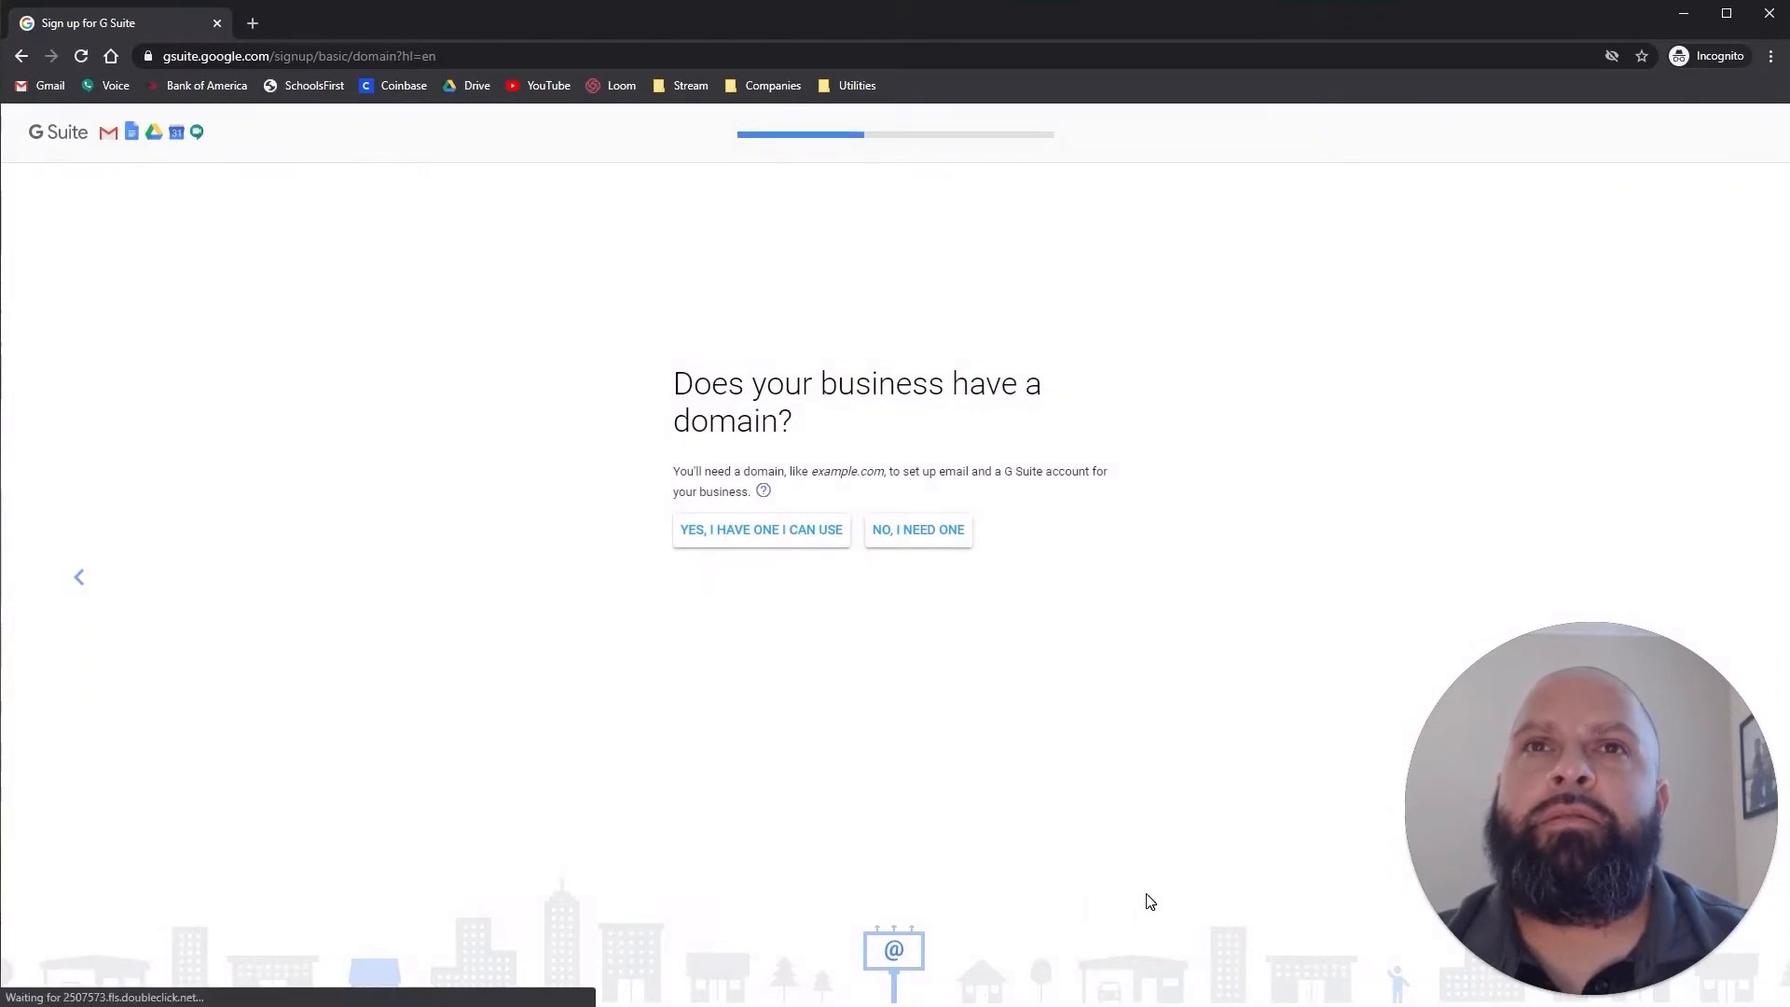
# Step: Confirm the business already owns a domain and enter gramdata.info, then open a new tab
pyautogui.click(815, 535)
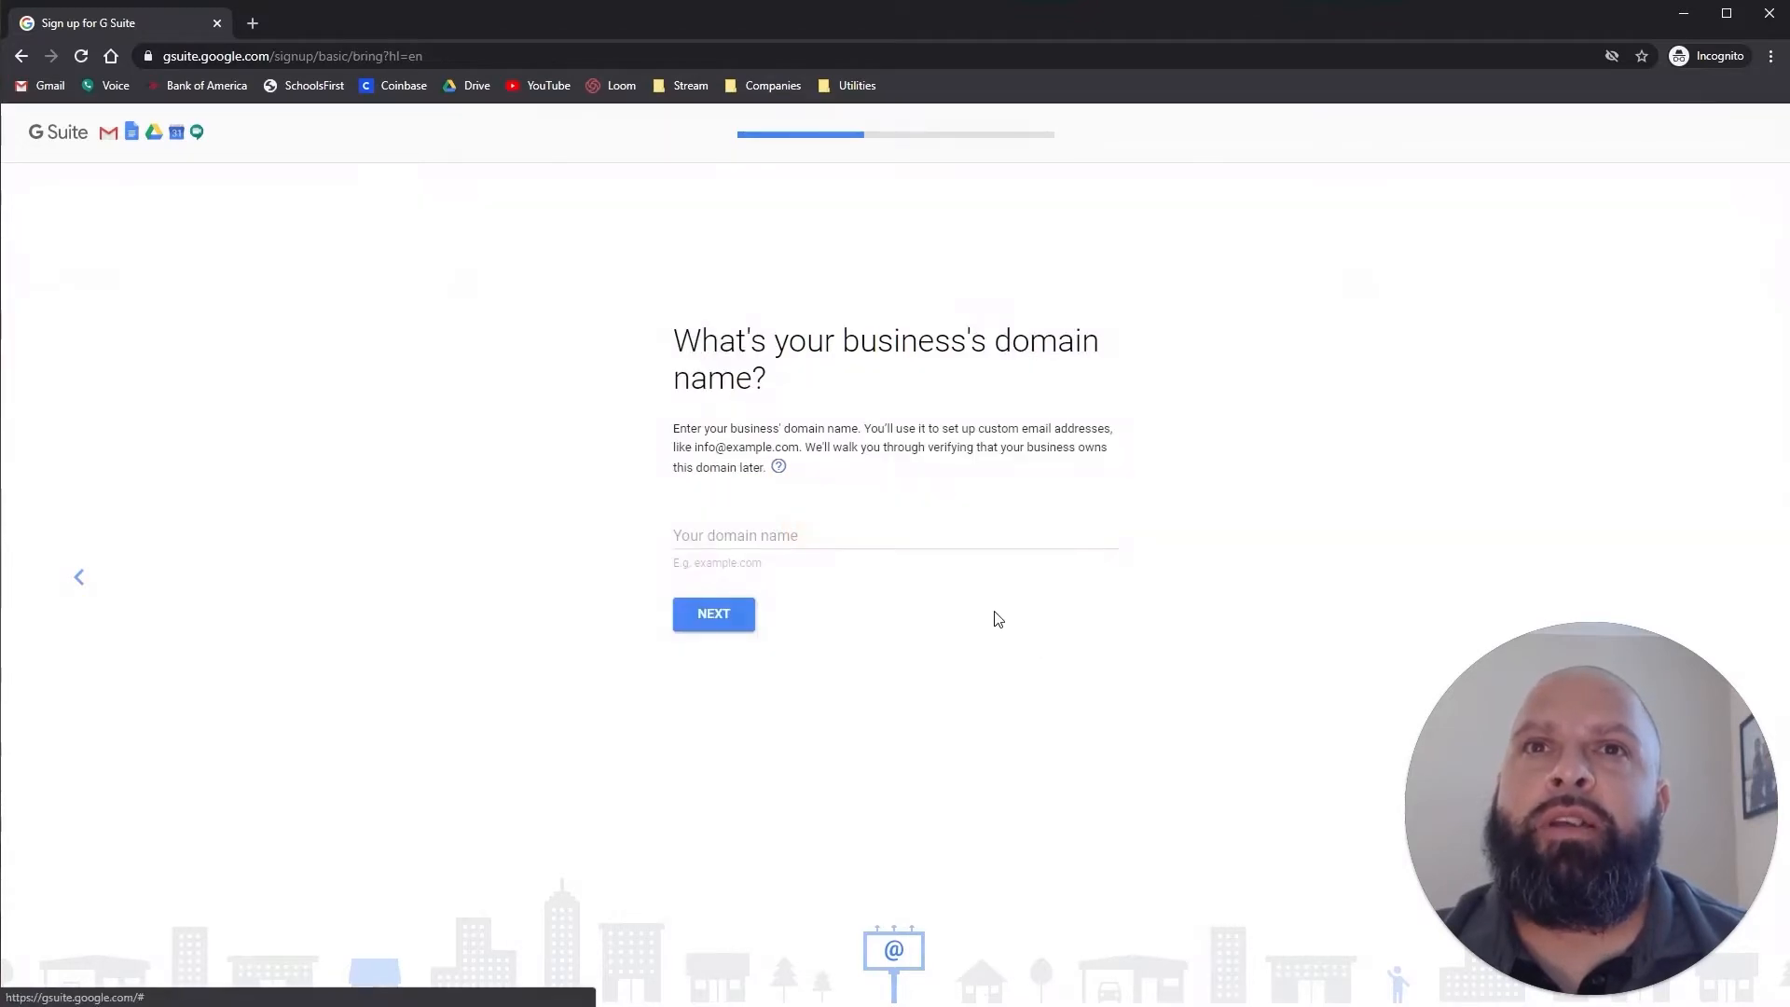
pyautogui.click(814, 534)
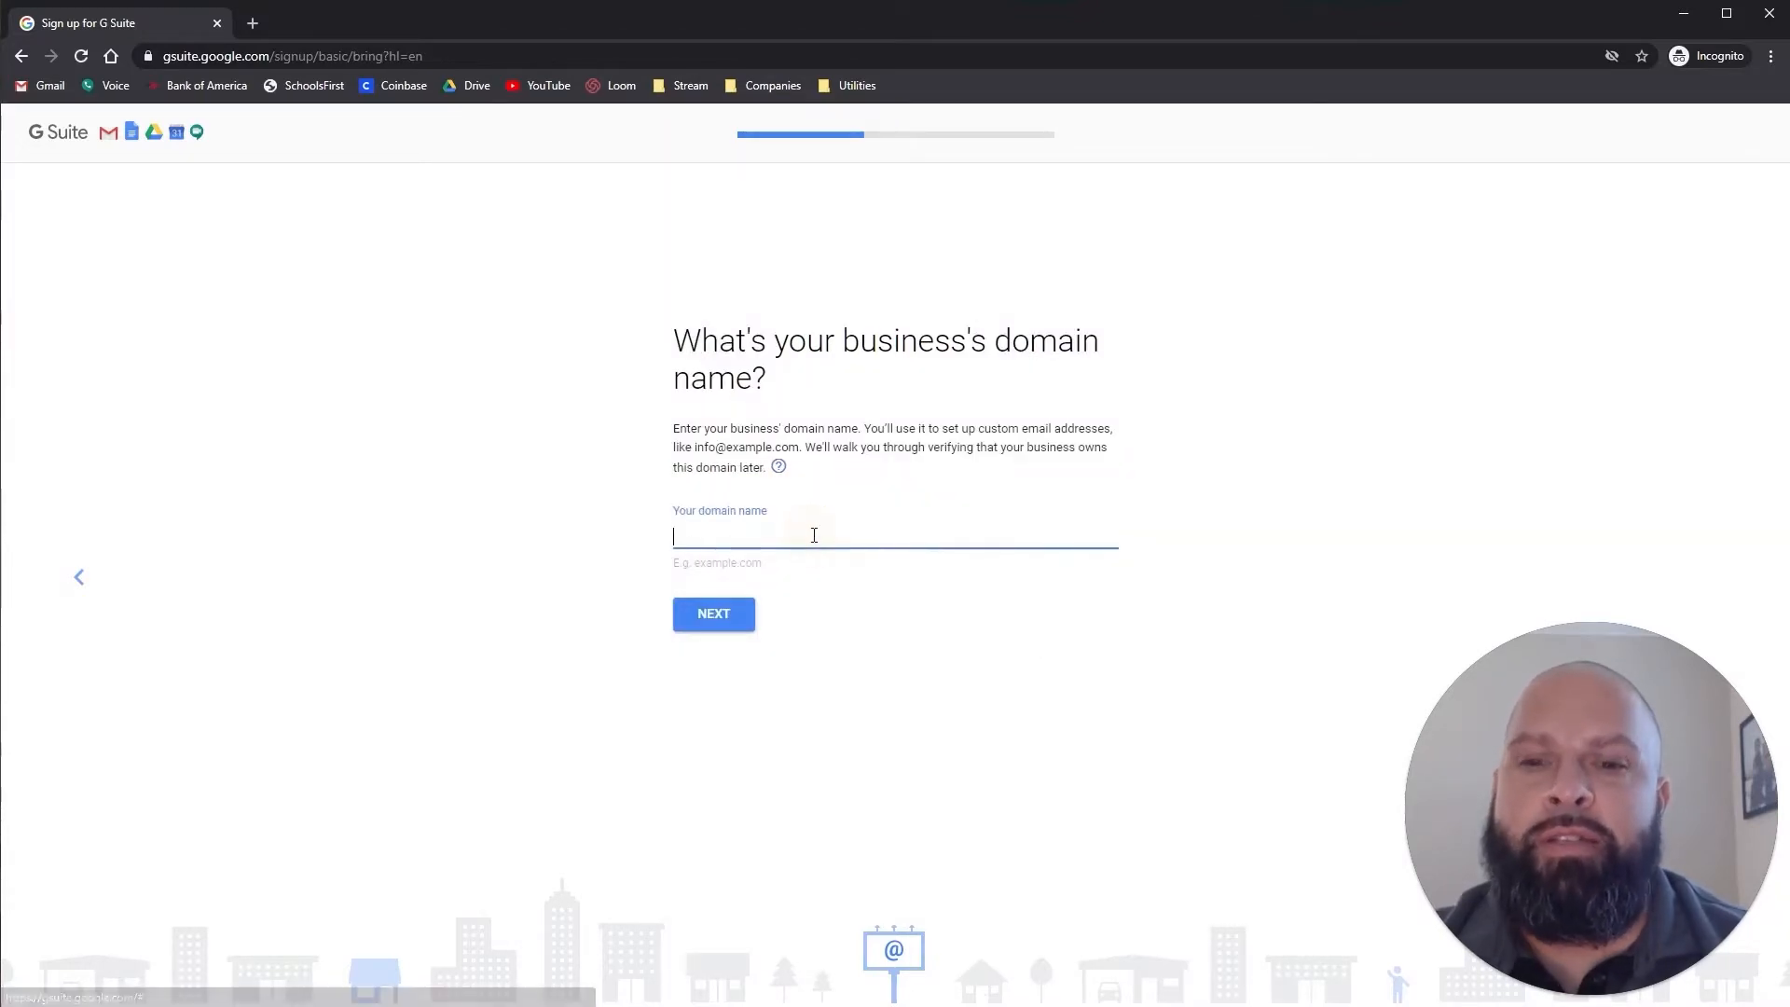
pyautogui.write('ram')
pyautogui.press('BackSpace')
pyautogui.press('BackSpace')
pyautogui.press('BackSpace')
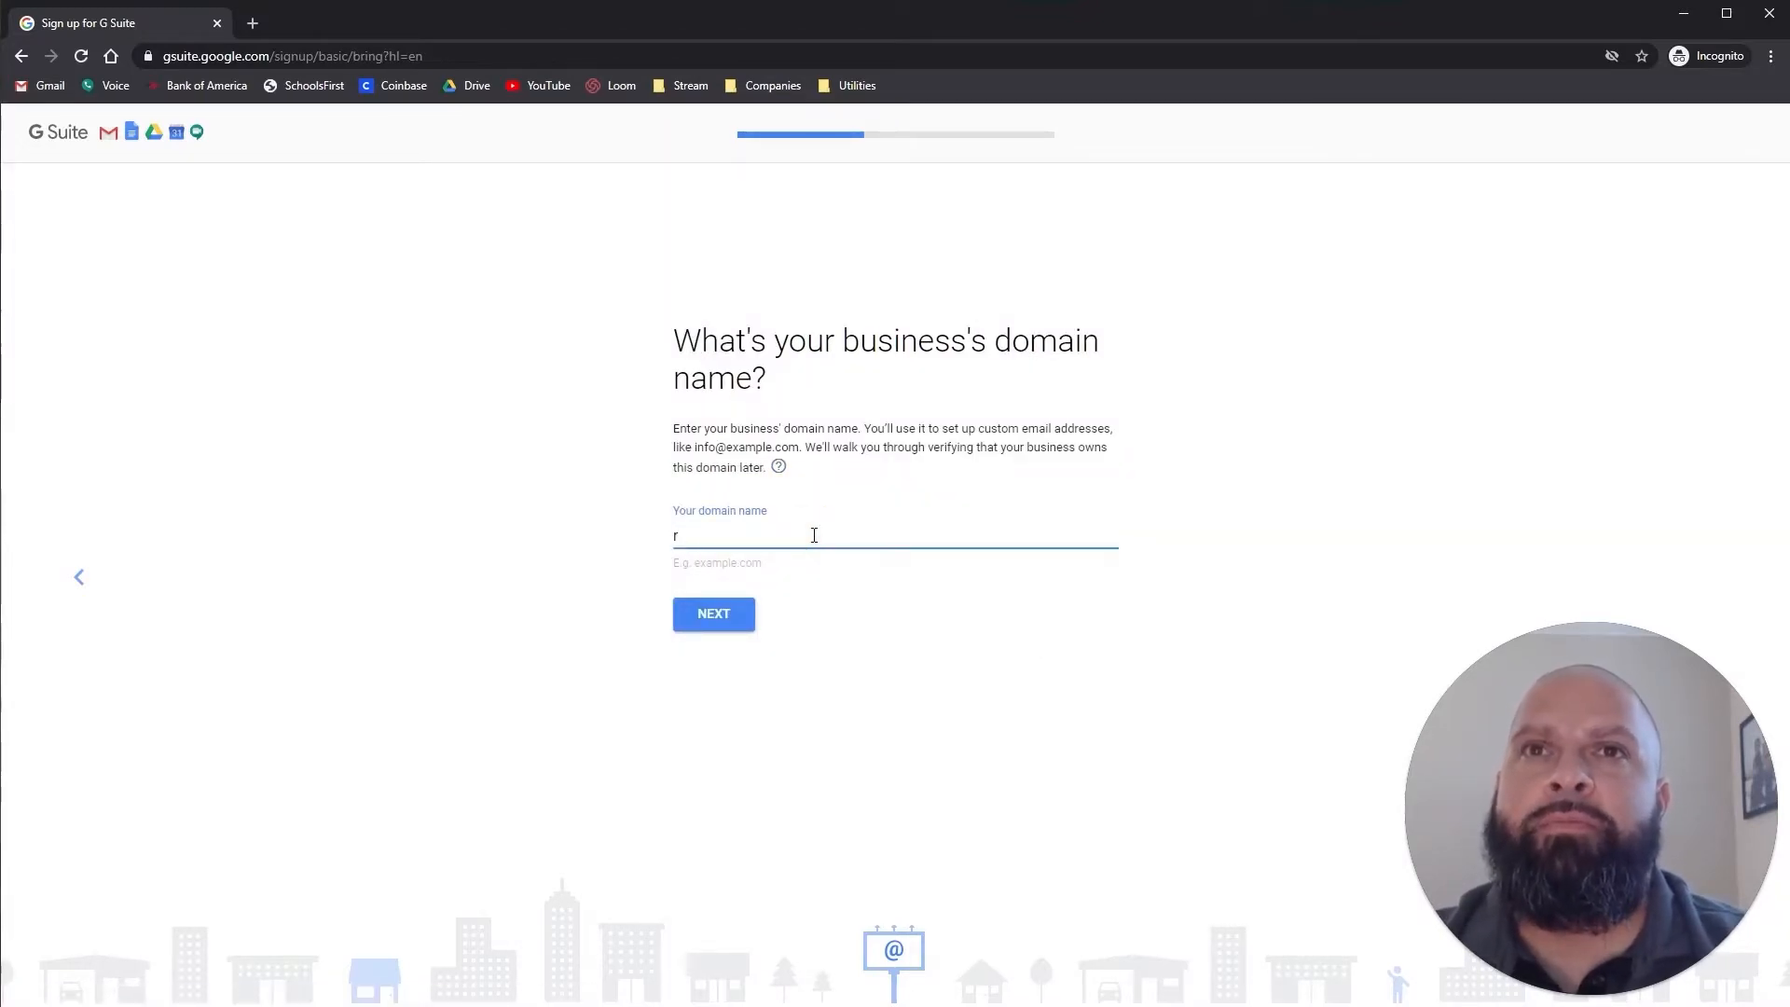
pyautogui.write('gramdaa')
pyautogui.press('BackSpace')
pyautogui.write('ta')
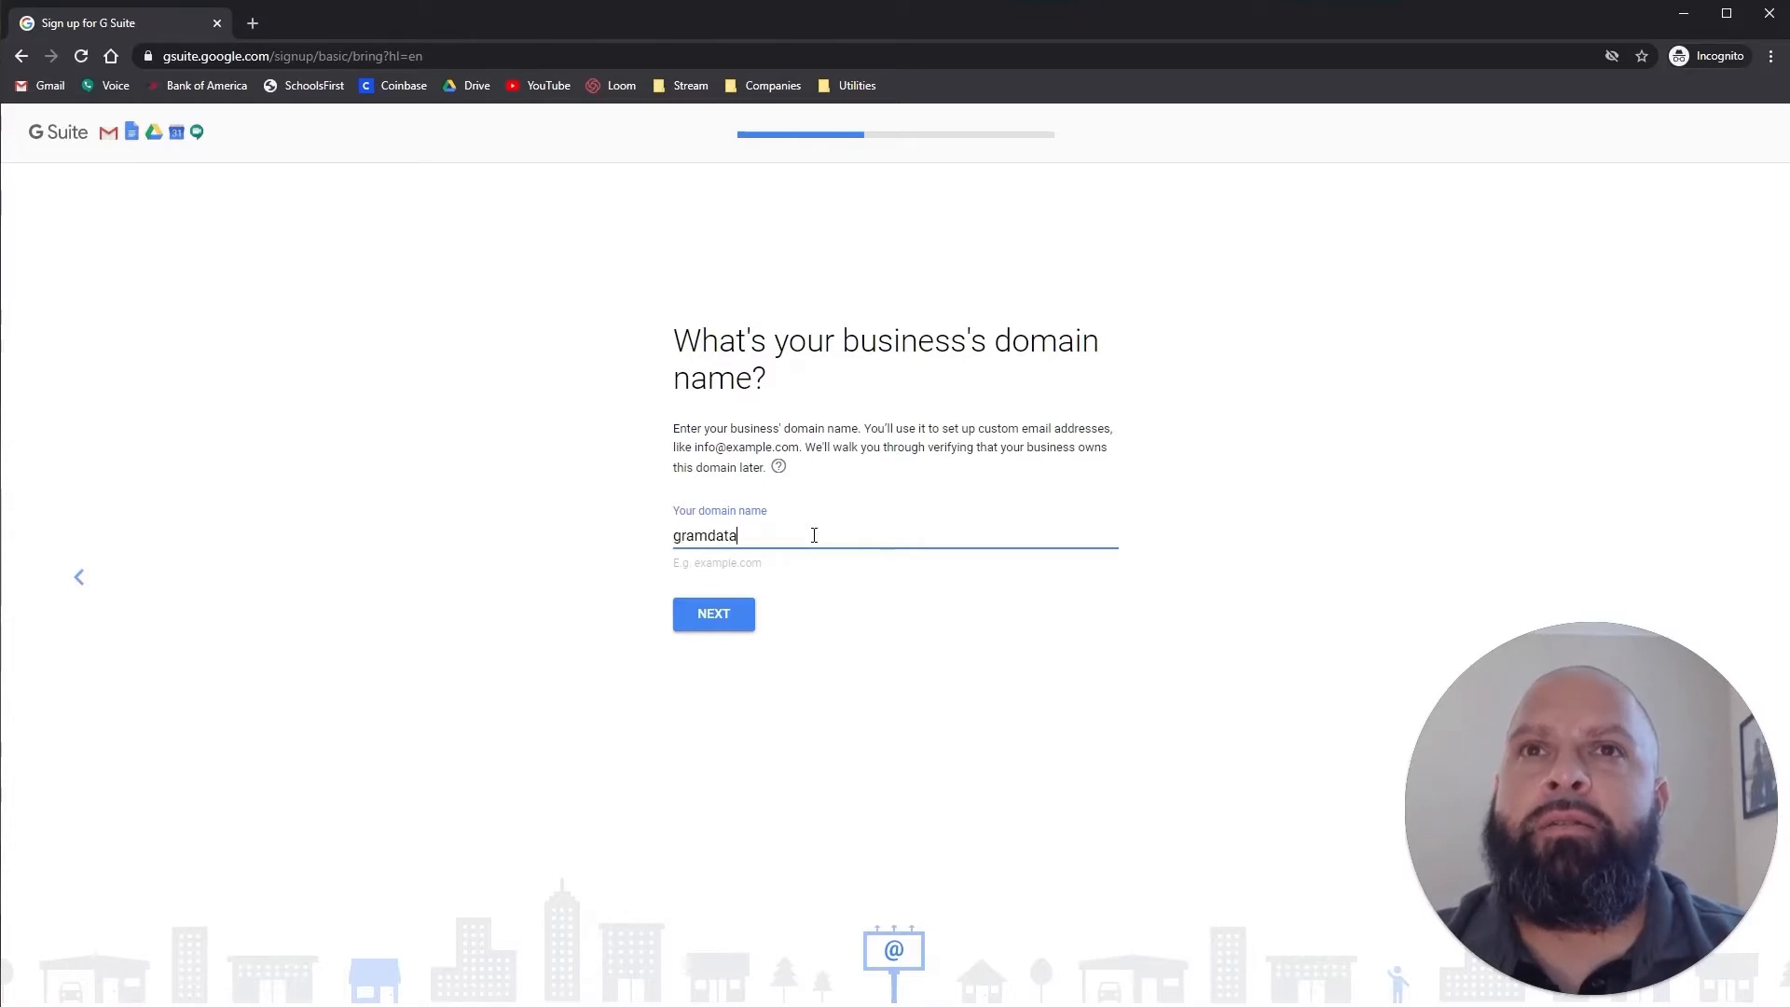
pyautogui.write('.inco')
pyautogui.press('BackSpace')
pyautogui.press('BackSpace')
pyautogui.write('fo')
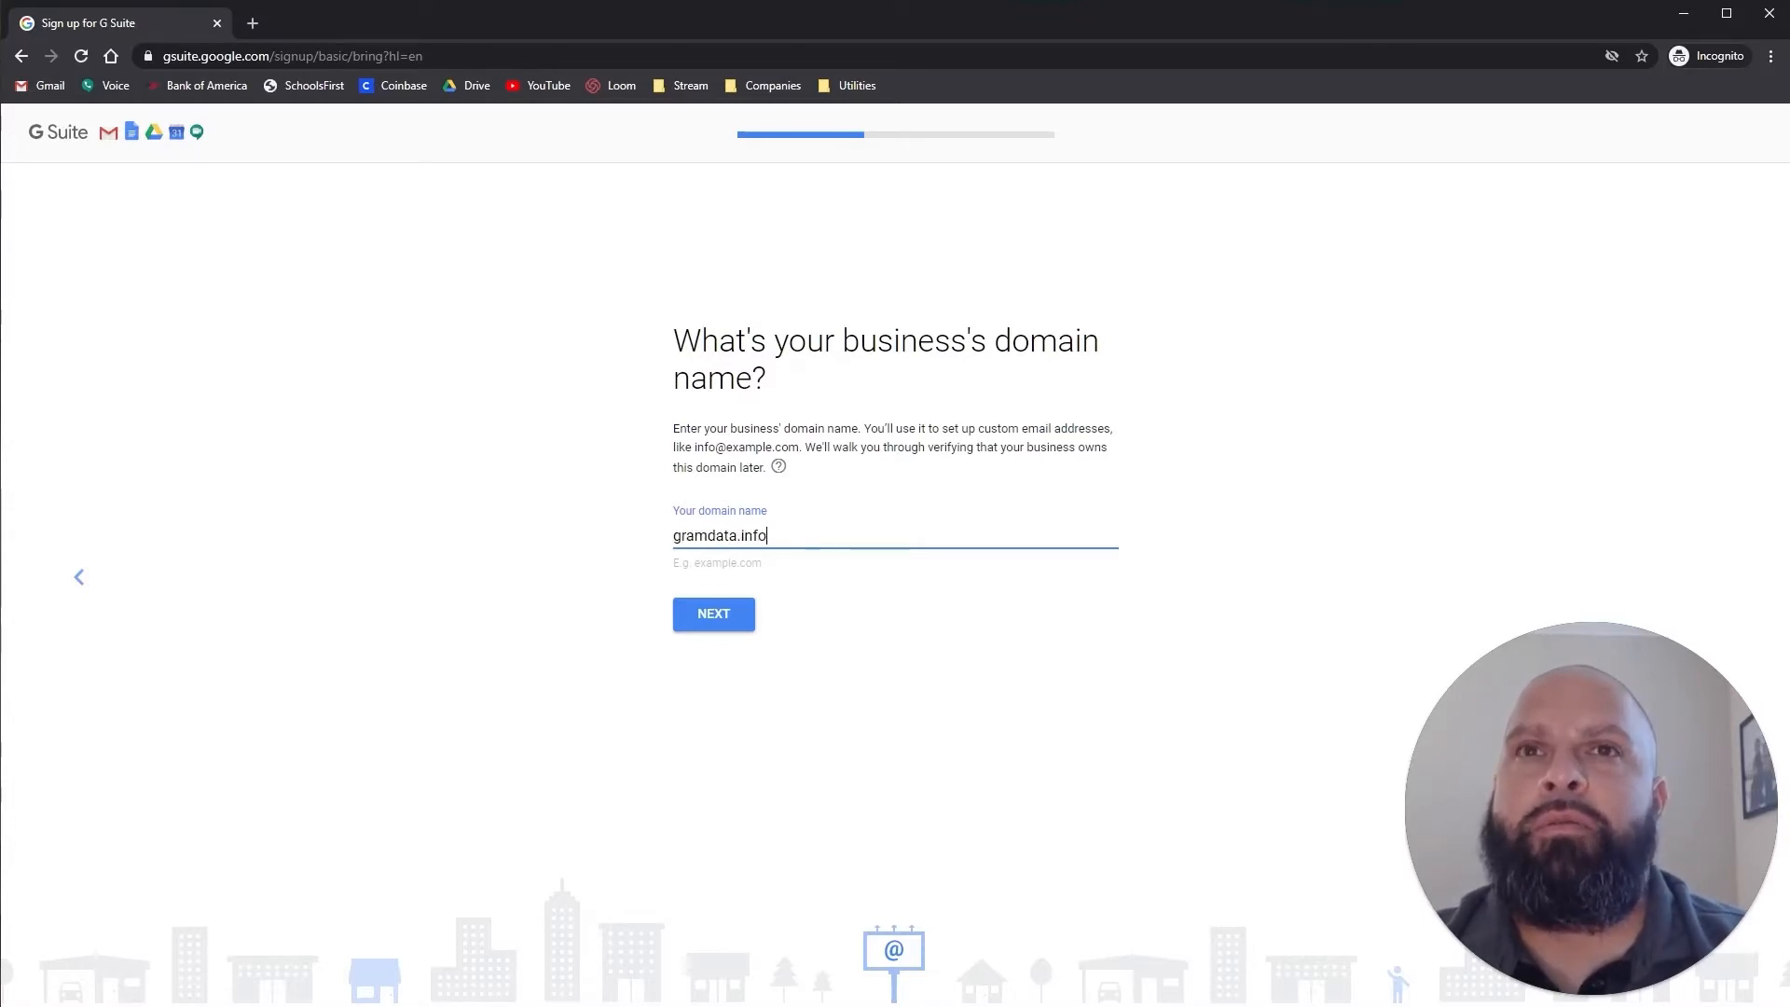
pyautogui.hotkey('ctrl', 't')
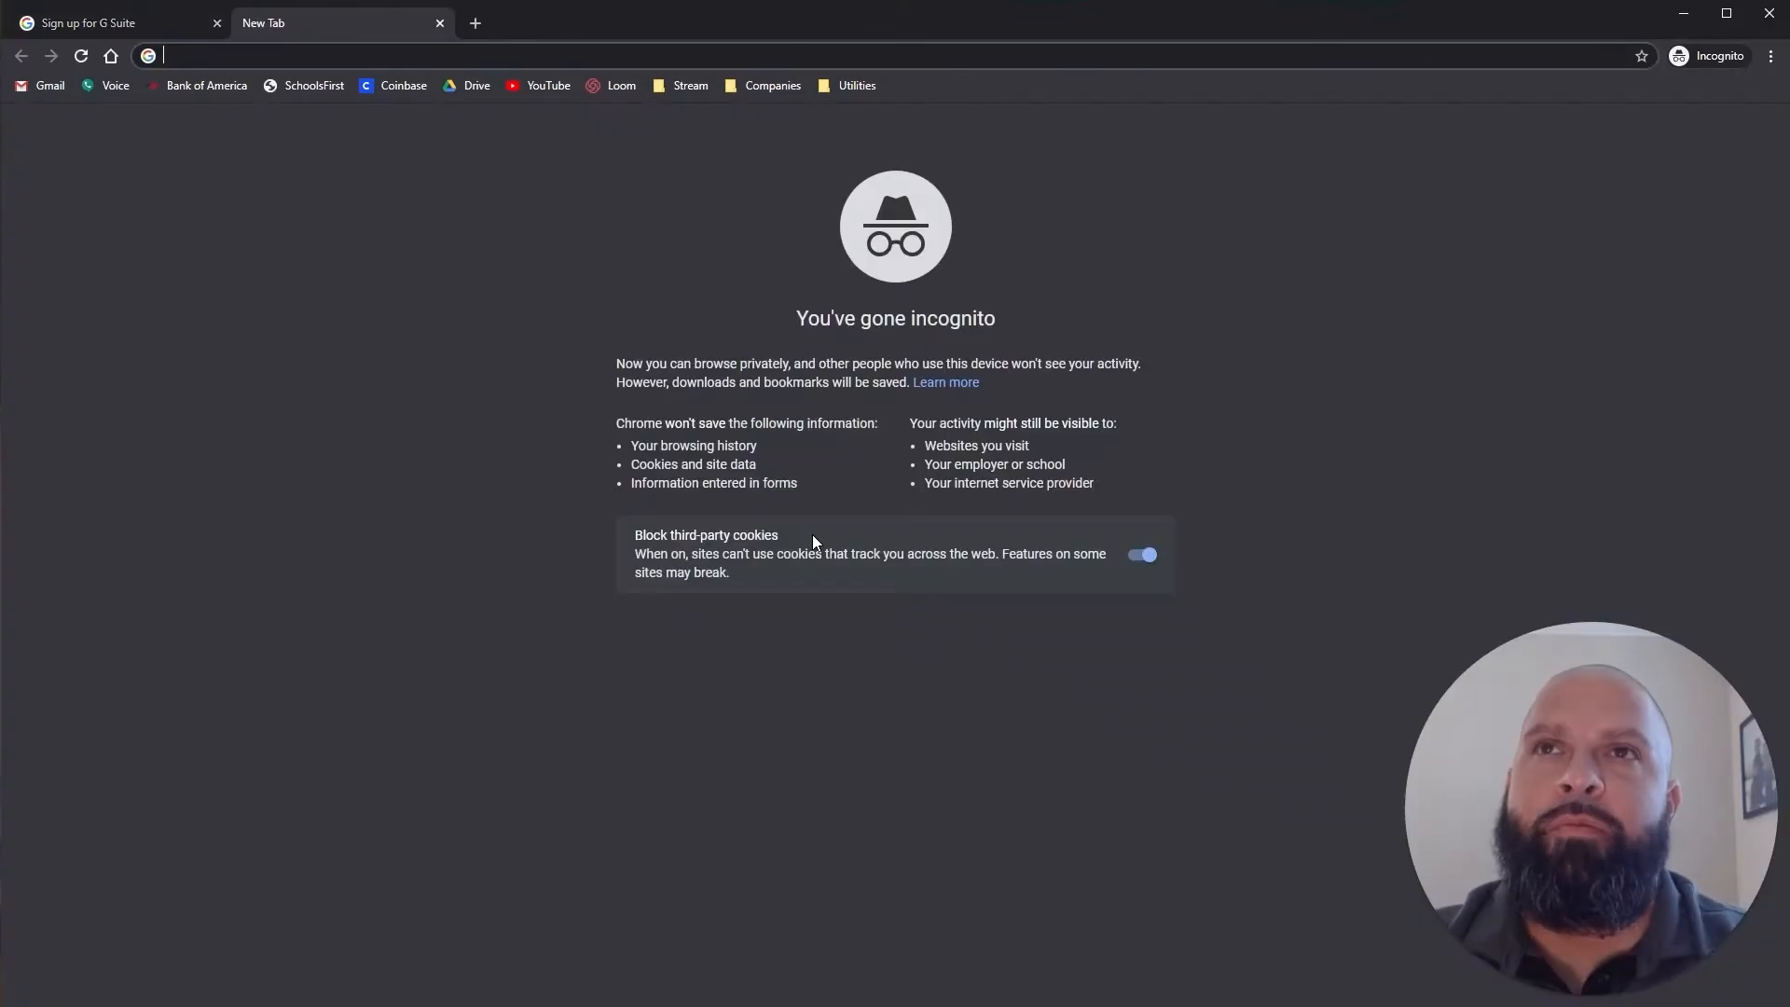
# Step: Load gramdata.co to check the Gram Data website, then return to the sign-up tab
pyautogui.write('gramdata.co')
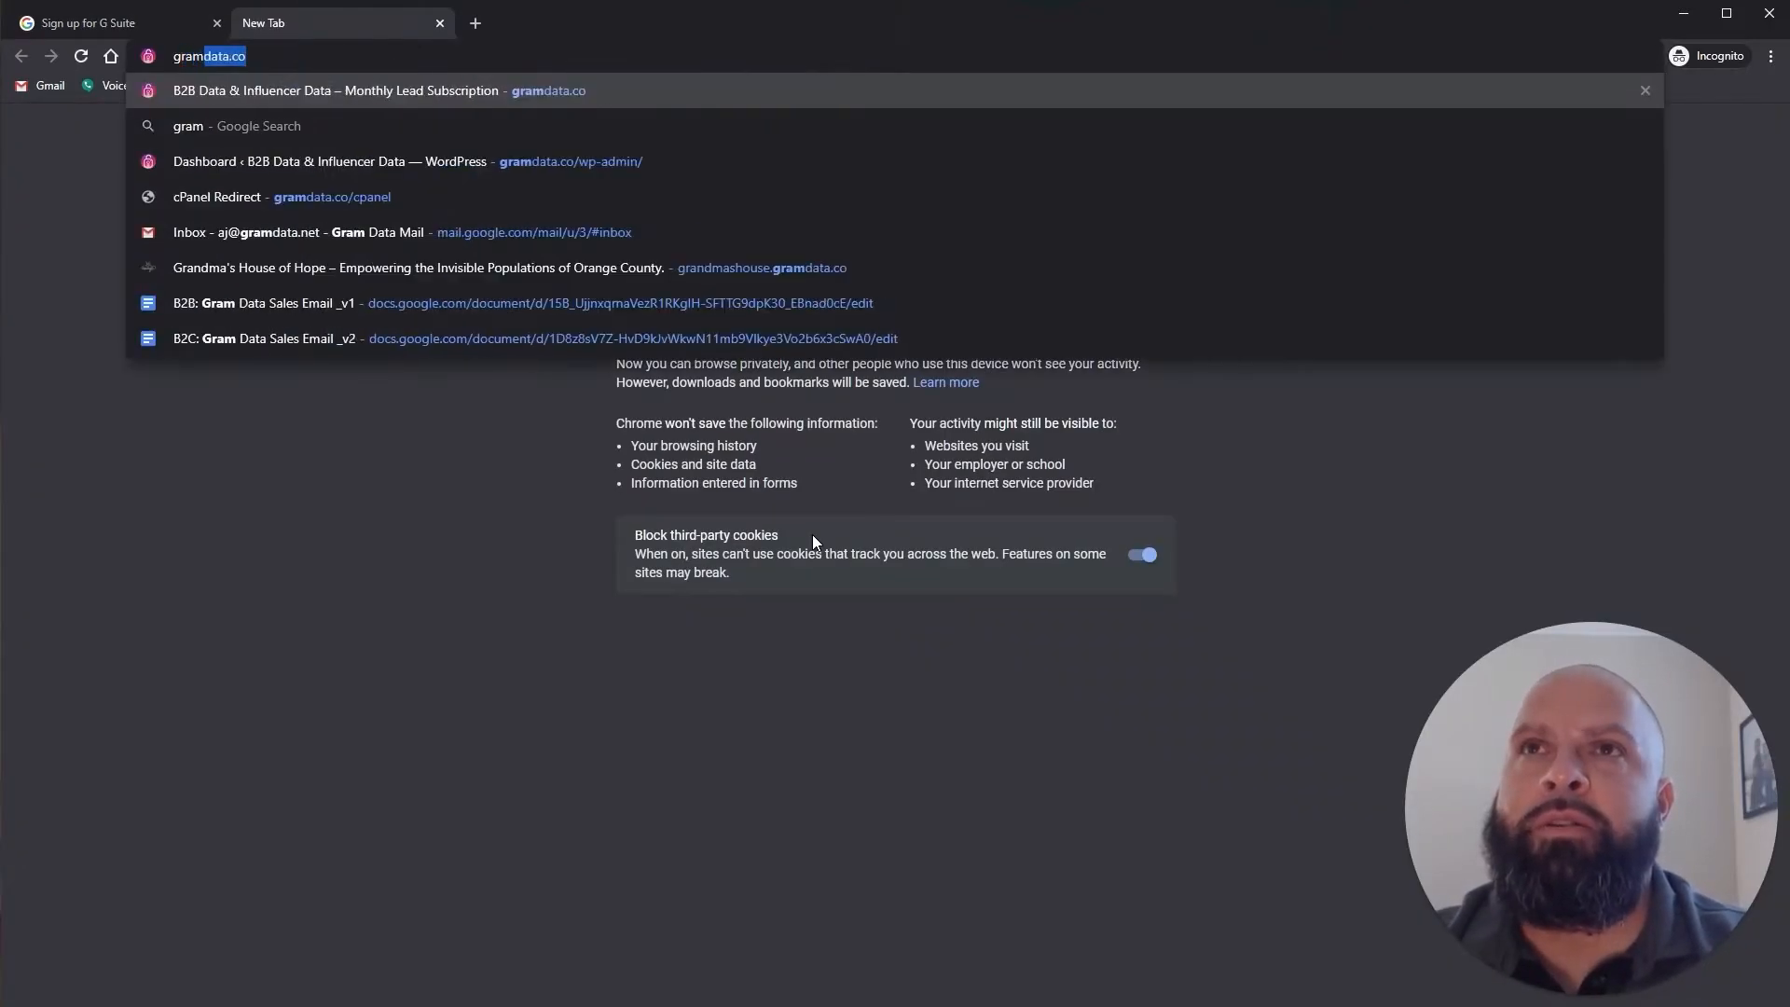
pyautogui.press('Return')
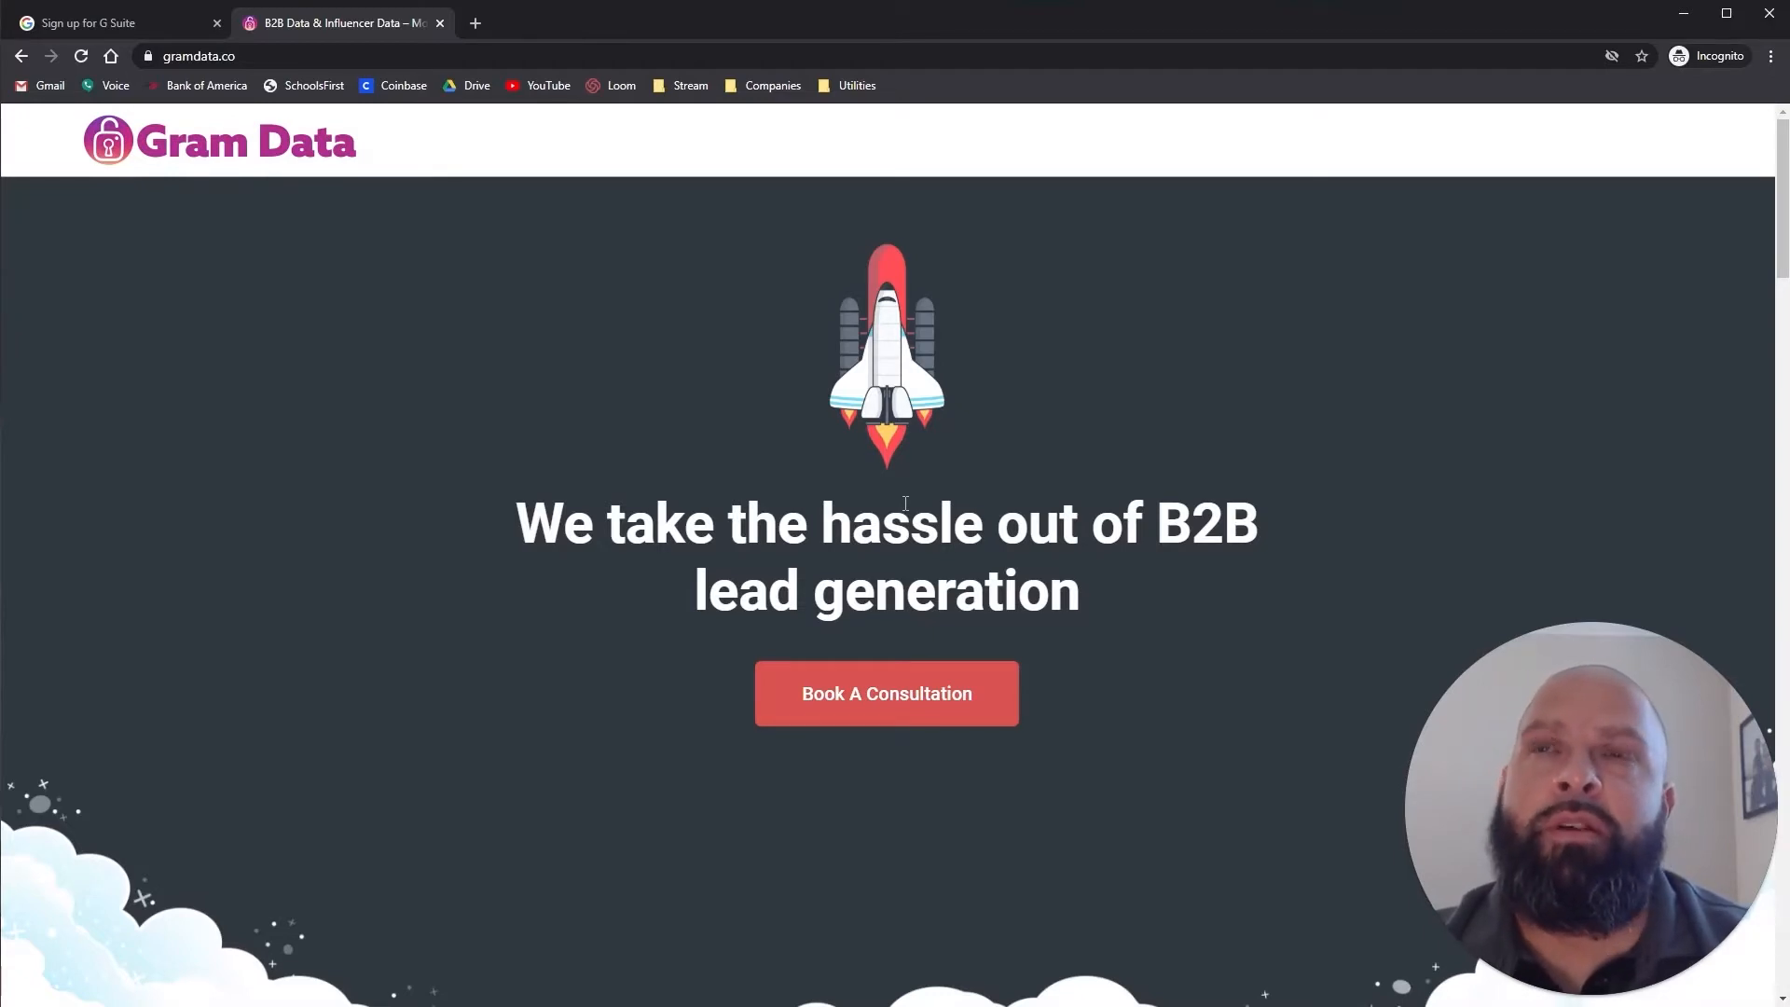
pyautogui.hotkey('ctrl', 'Tab')
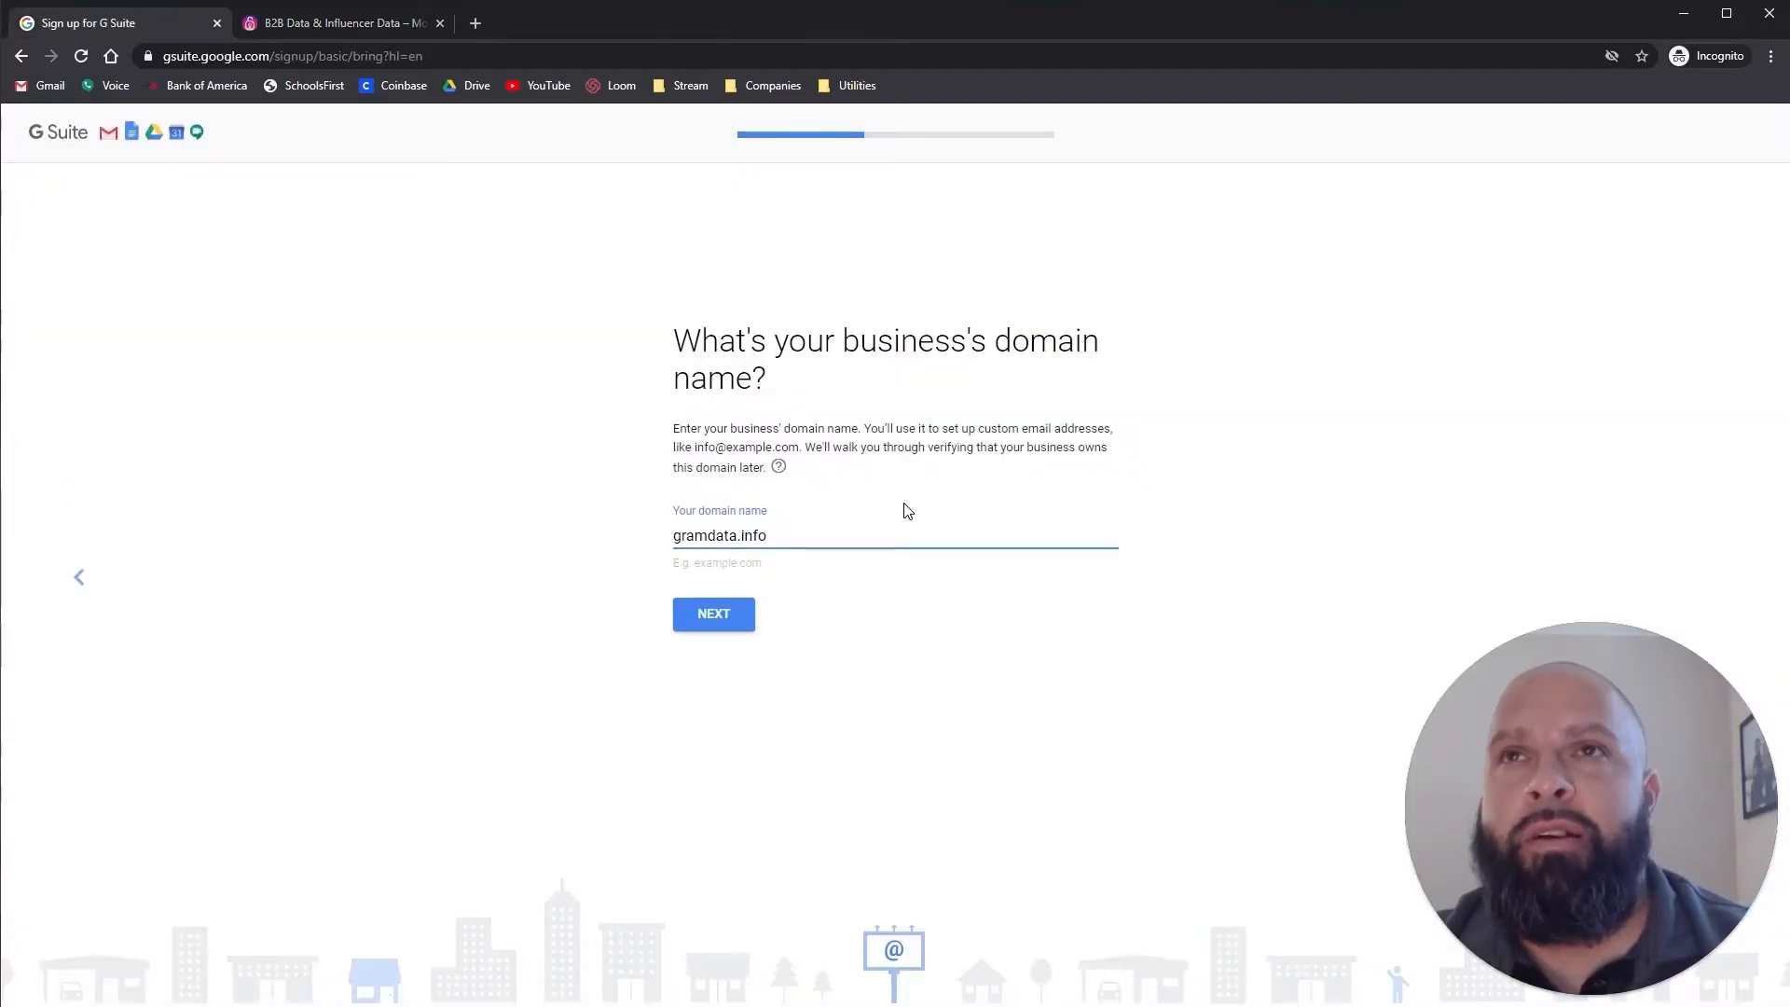
# Step: Close the website tab and confirm gramdata.info as the account's domain
pyautogui.hotkey('ctrl', 'Tab')
pyautogui.hotkey('ctrl', 'w')
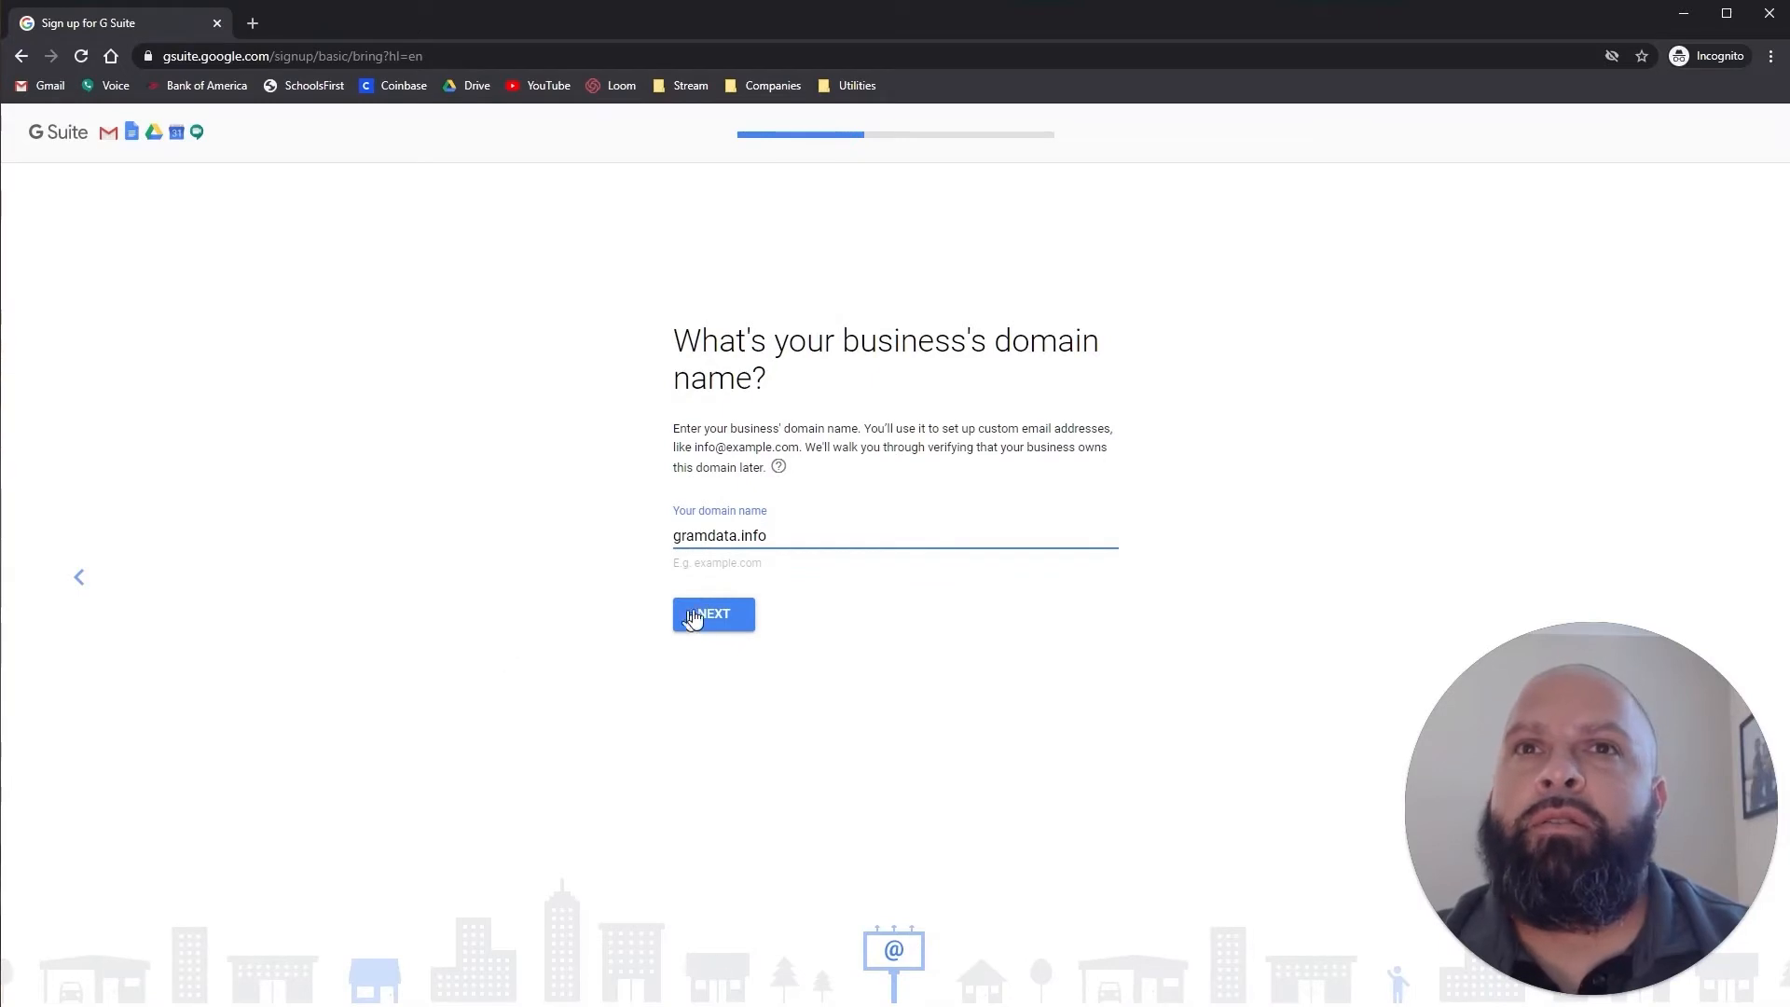
pyautogui.click(693, 615)
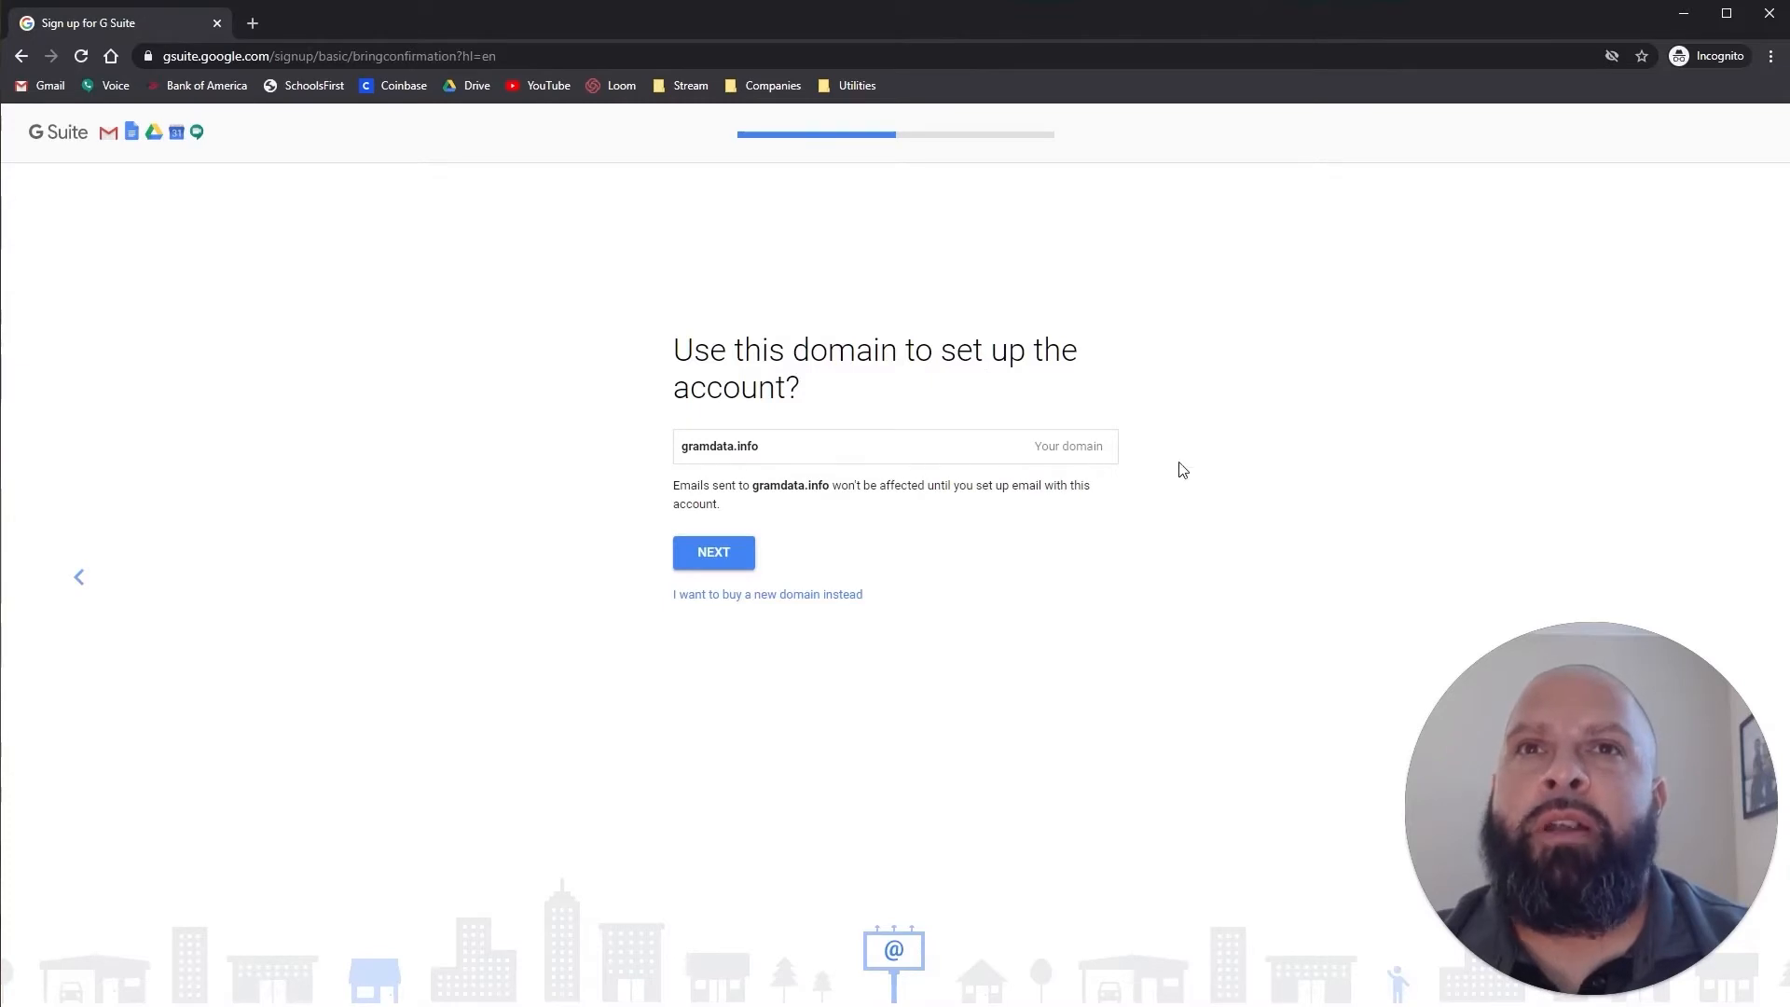
pyautogui.click(698, 568)
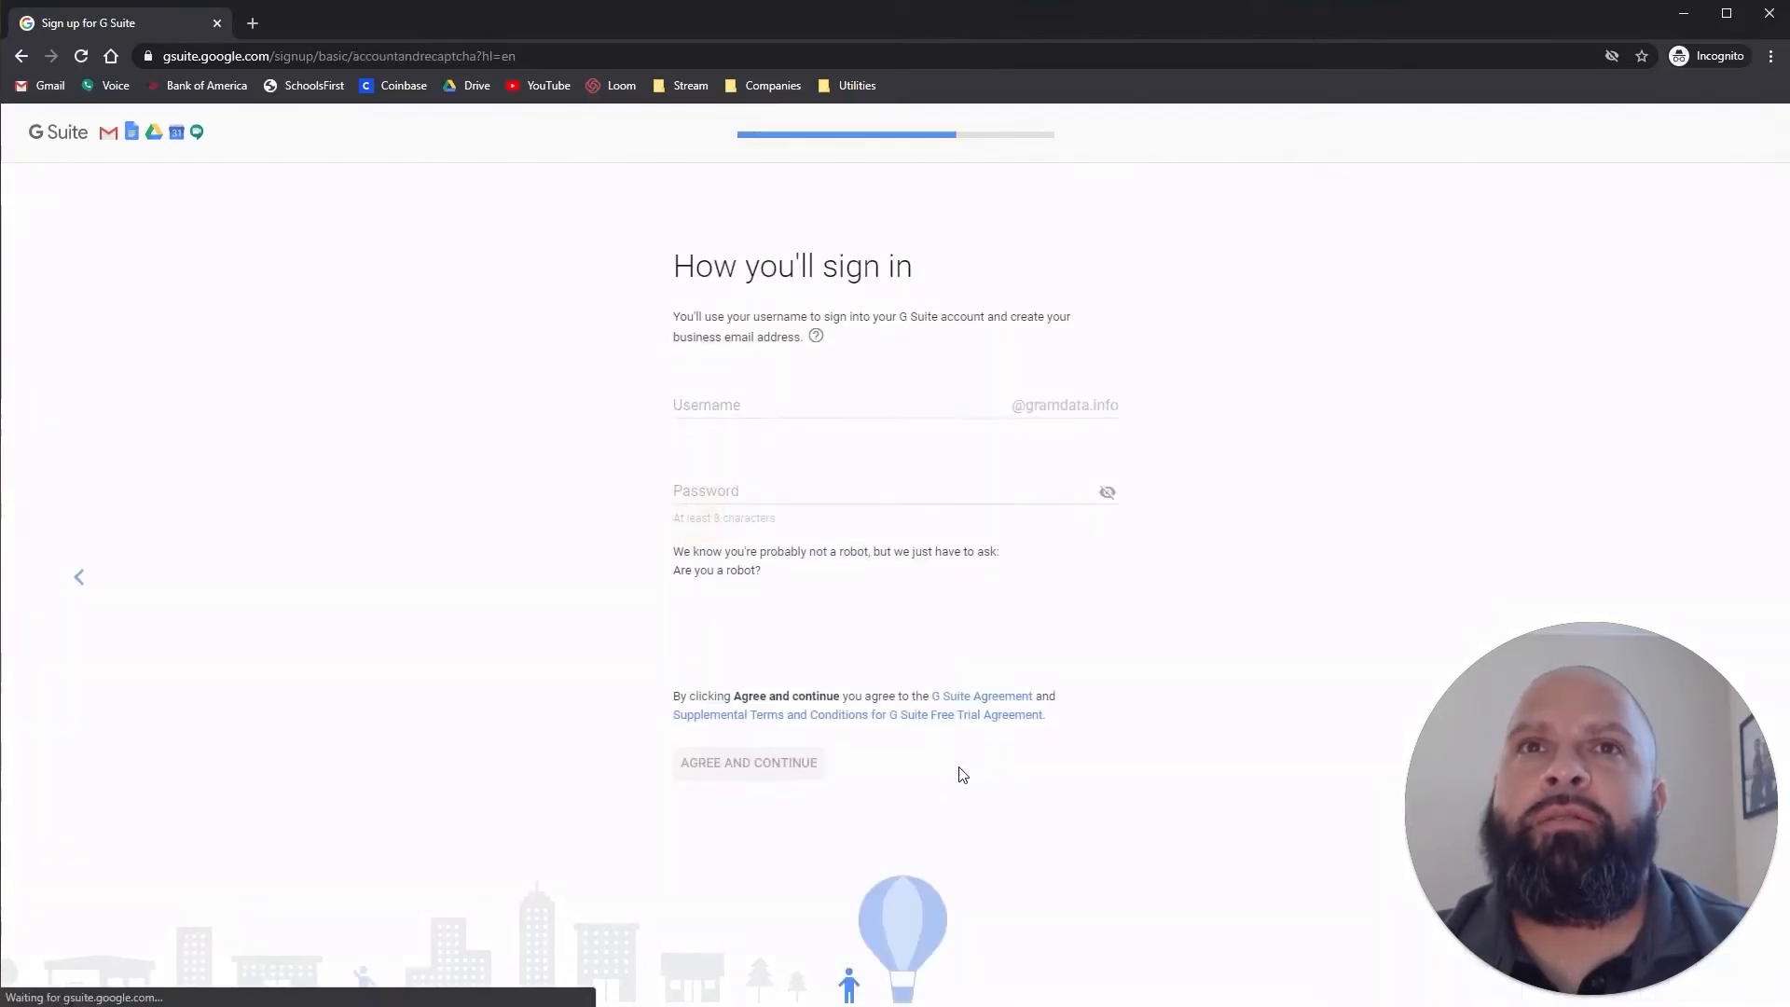
# Step: Create the admin username and password, pass the robot check, and agree to the terms
pyautogui.click(809, 414)
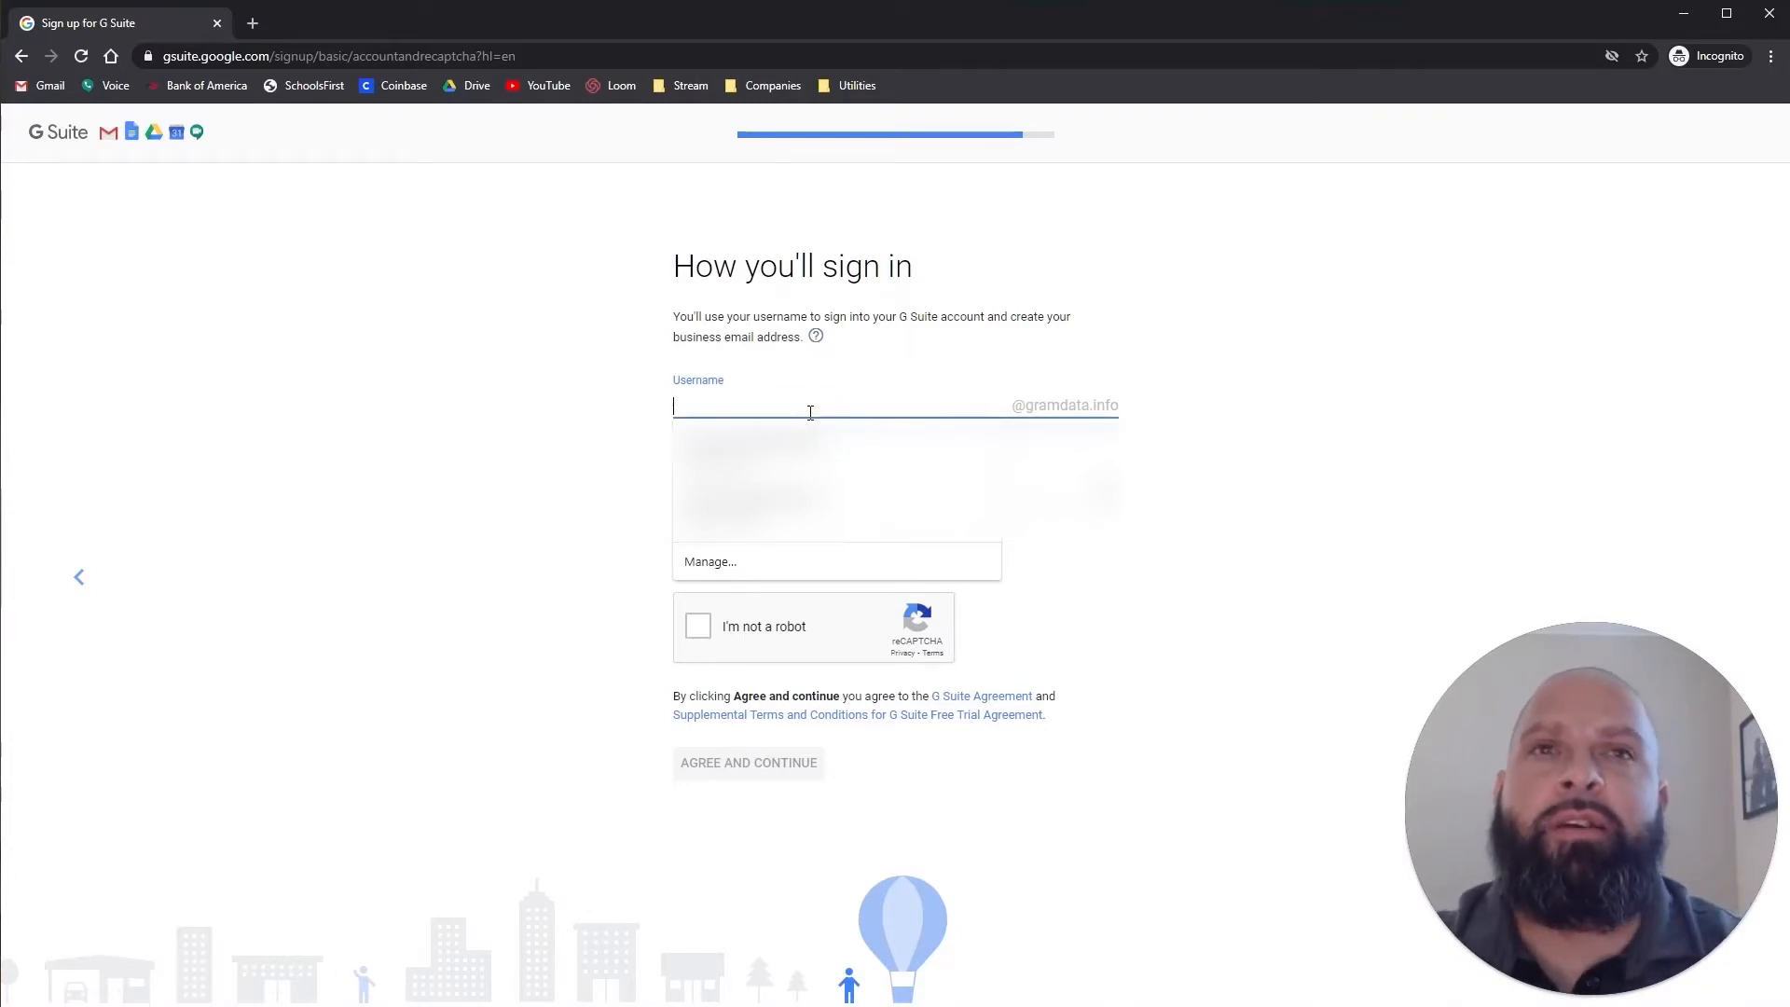
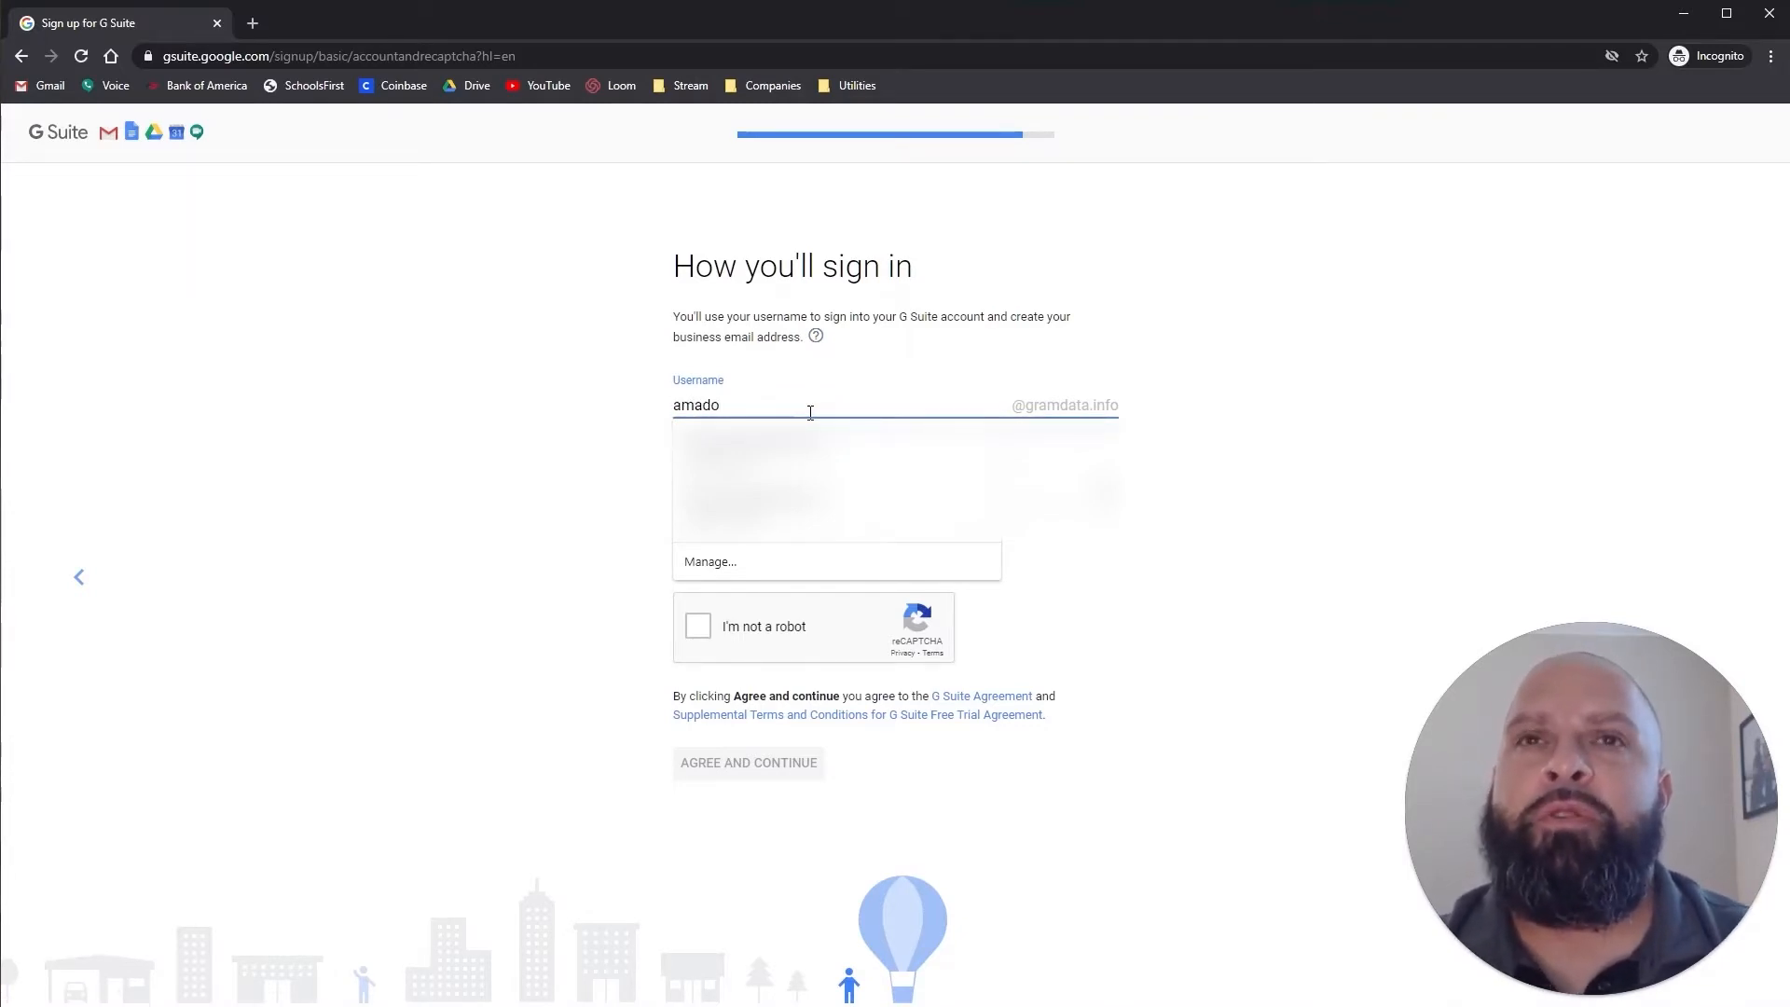
pyautogui.click(556, 492)
pyautogui.click(763, 488)
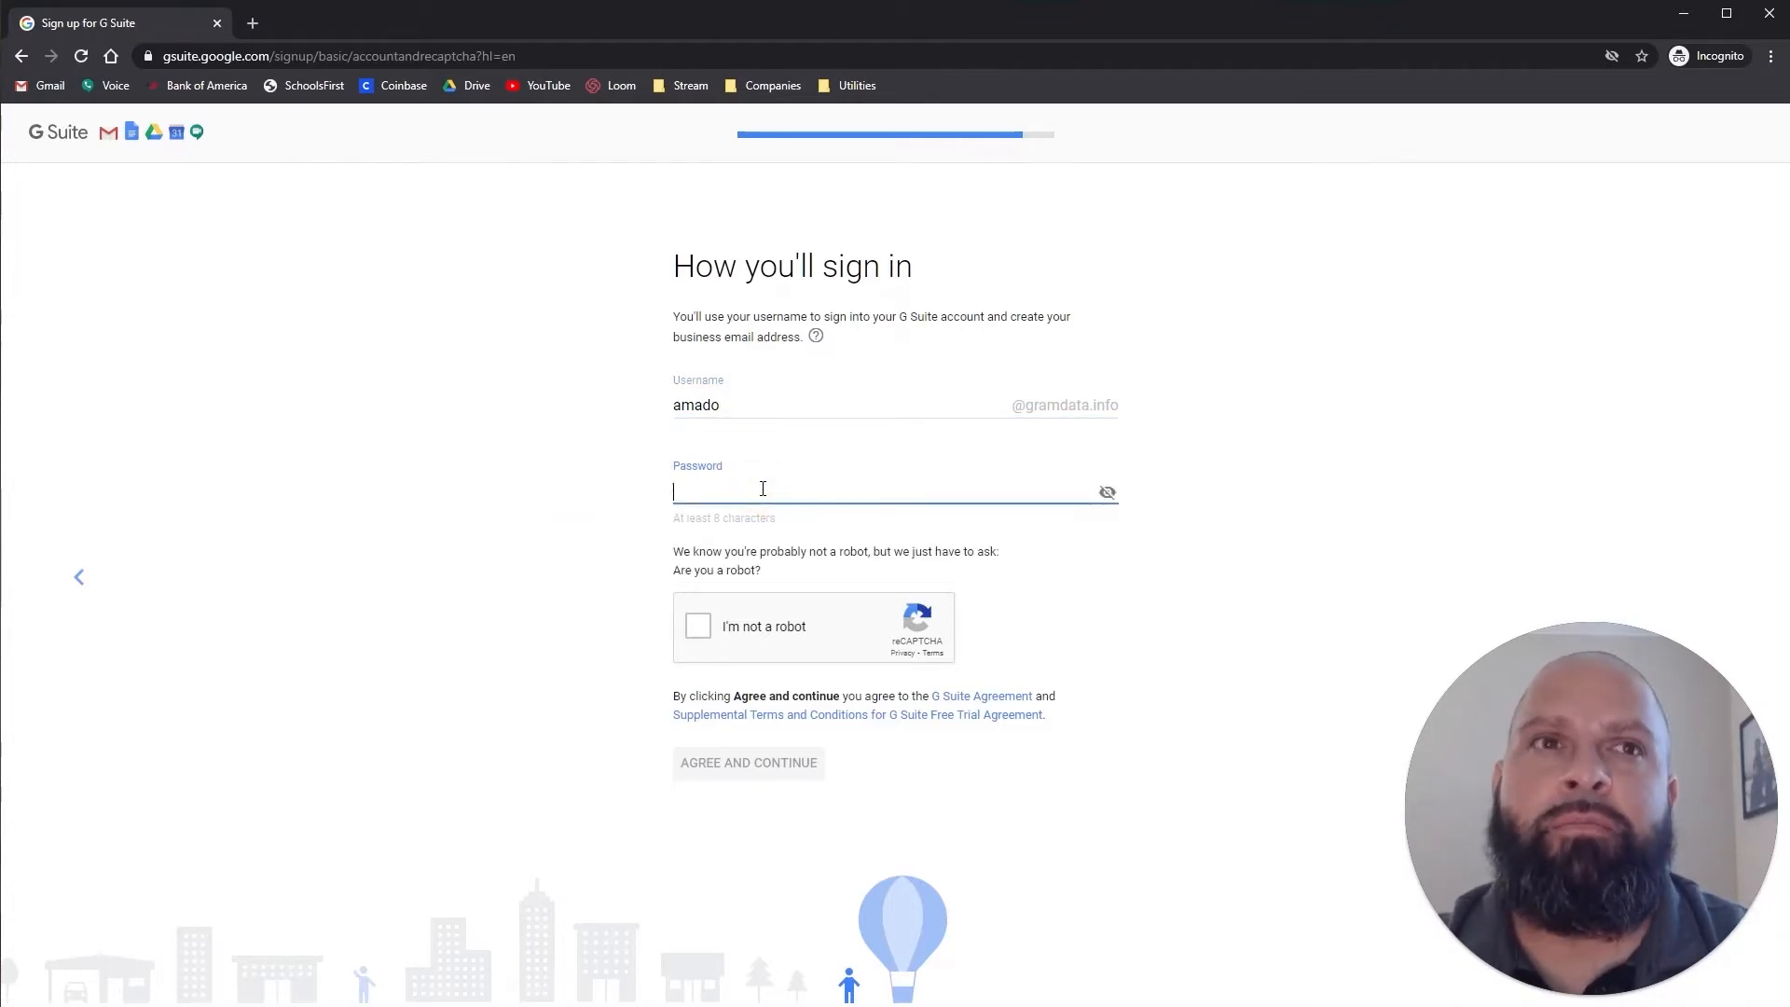
pyautogui.write('••')
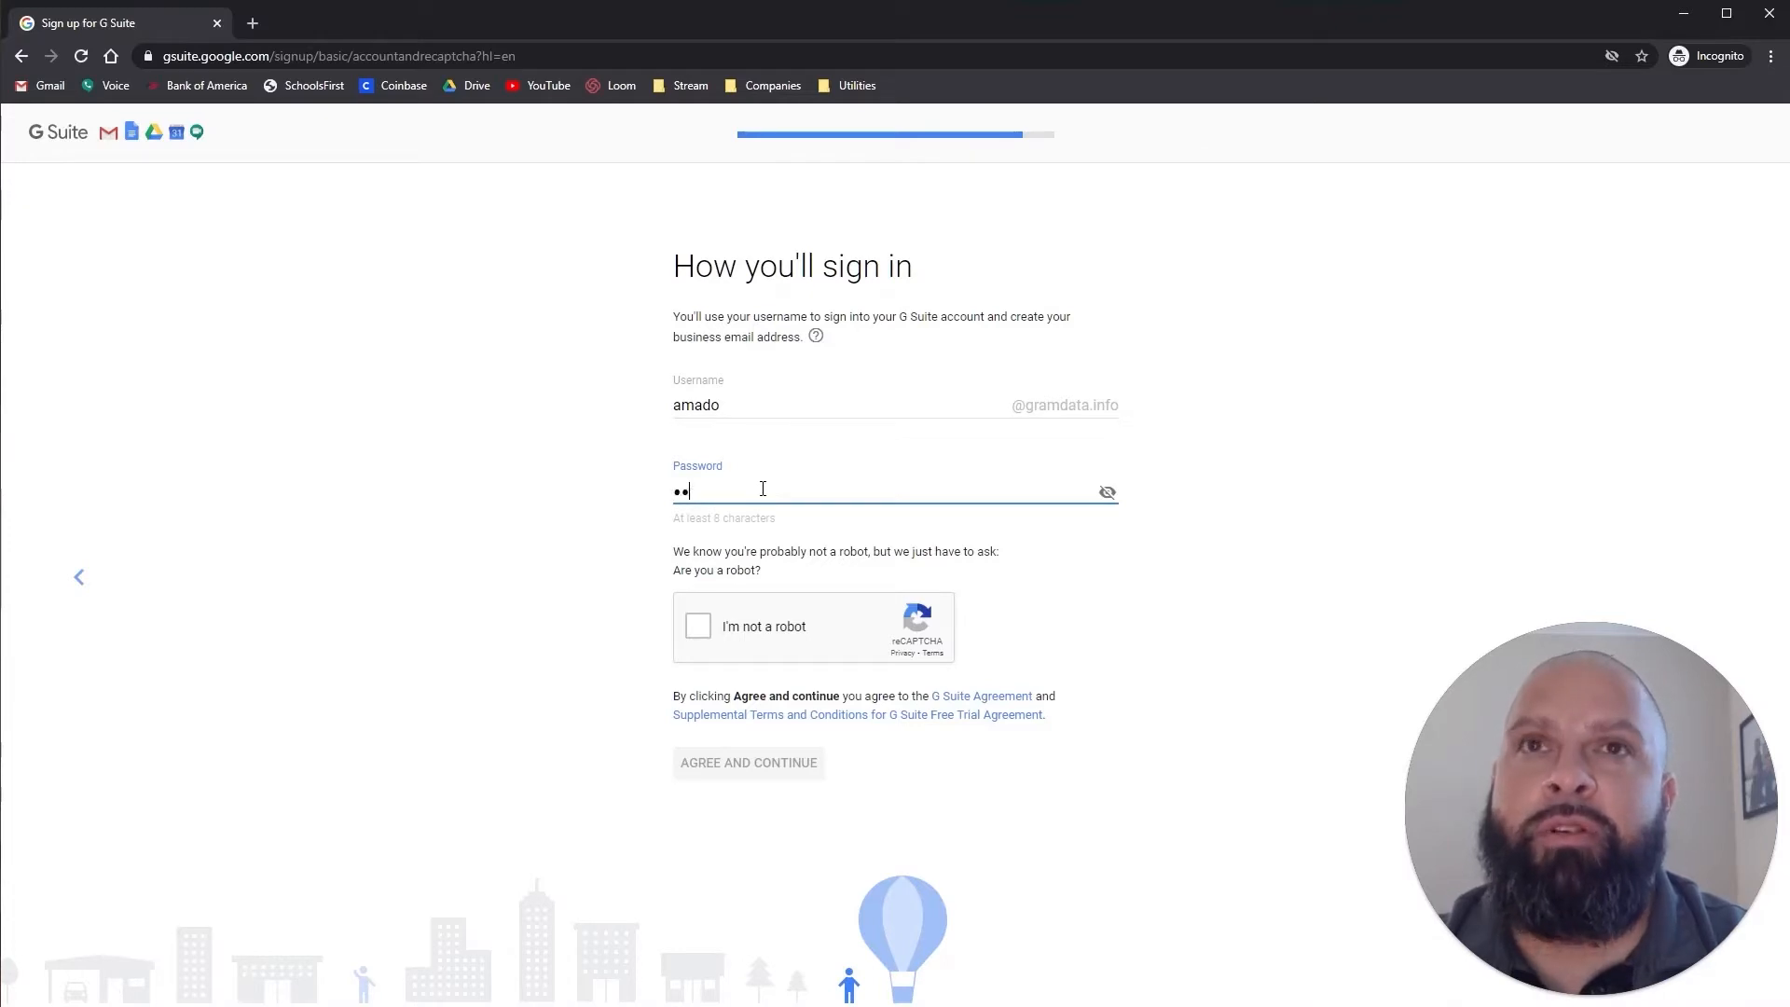
pyautogui.write('••••')
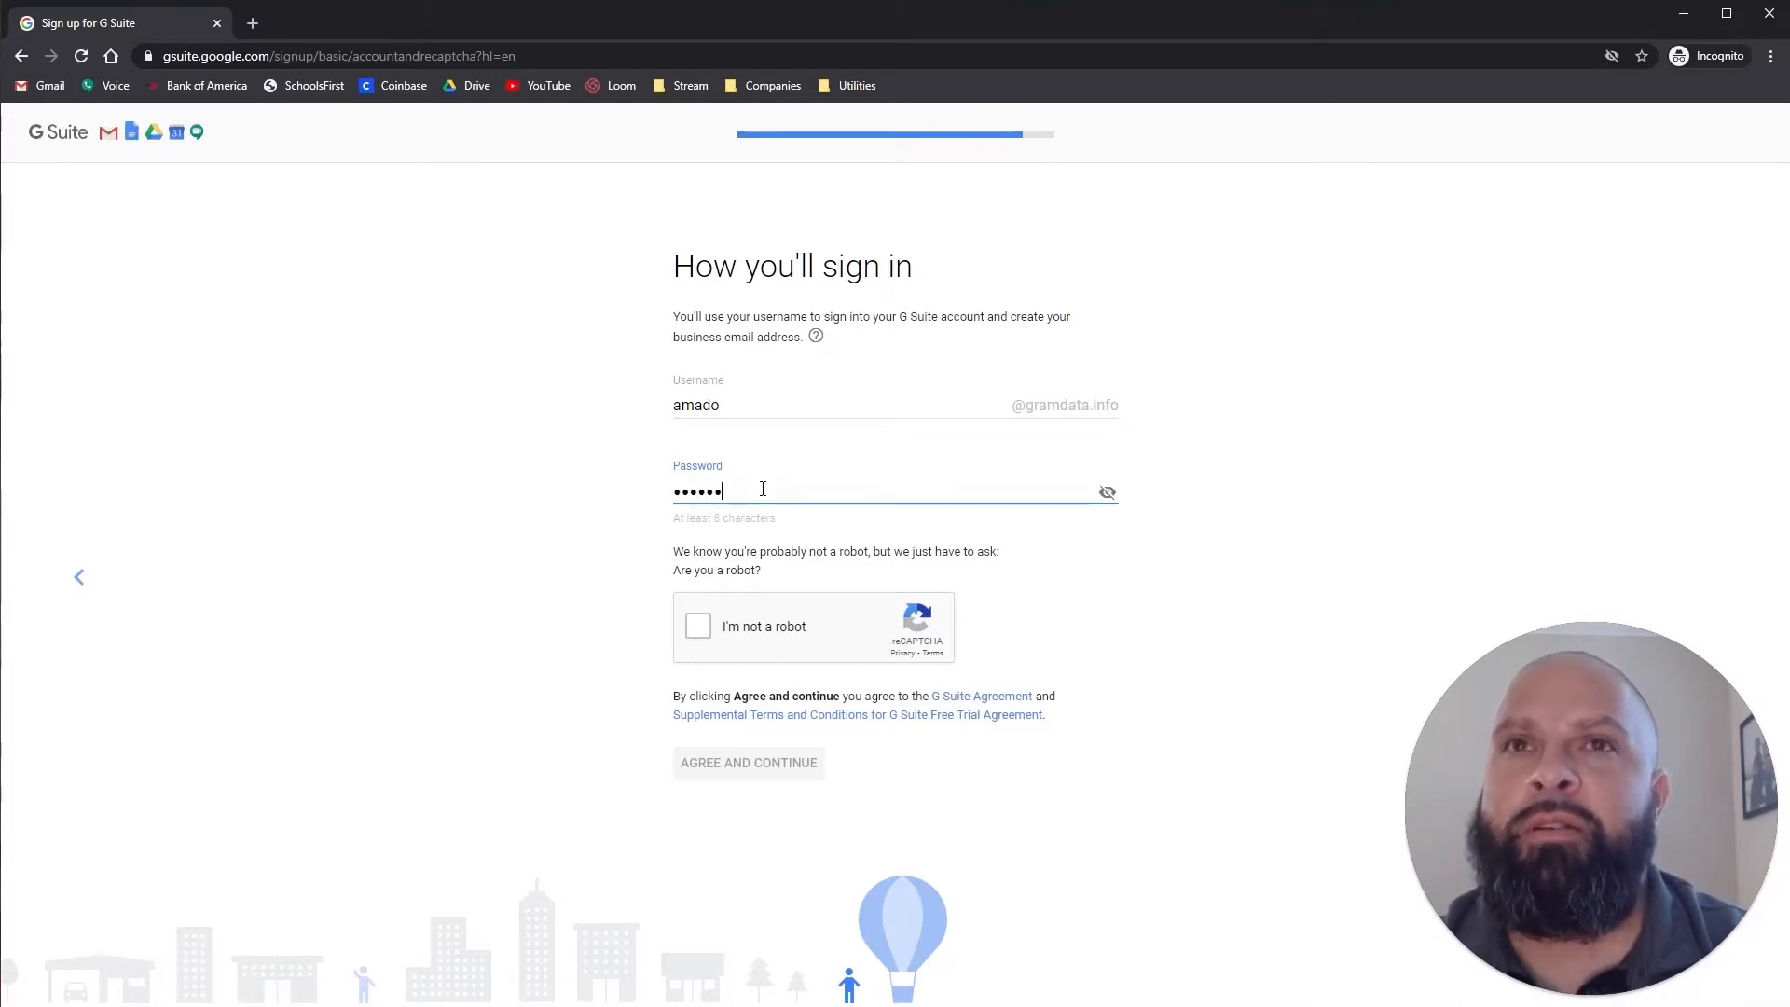
pyautogui.write('••')
pyautogui.click(698, 626)
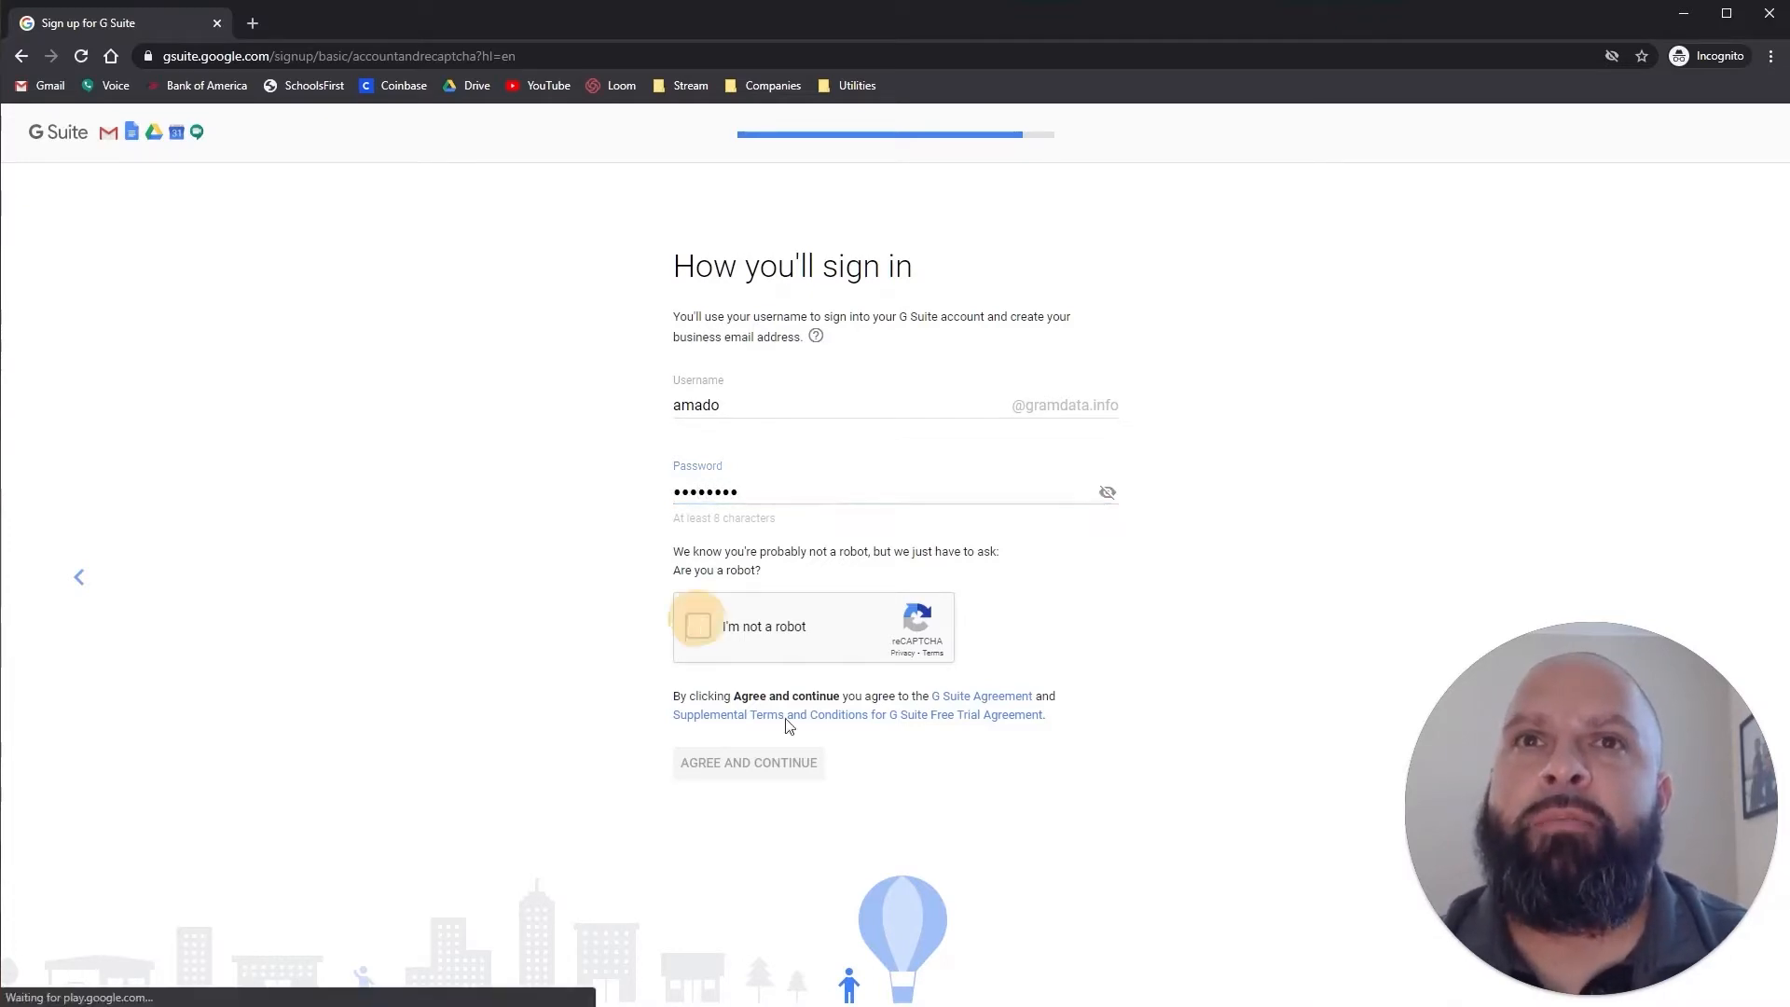
pyautogui.click(706, 768)
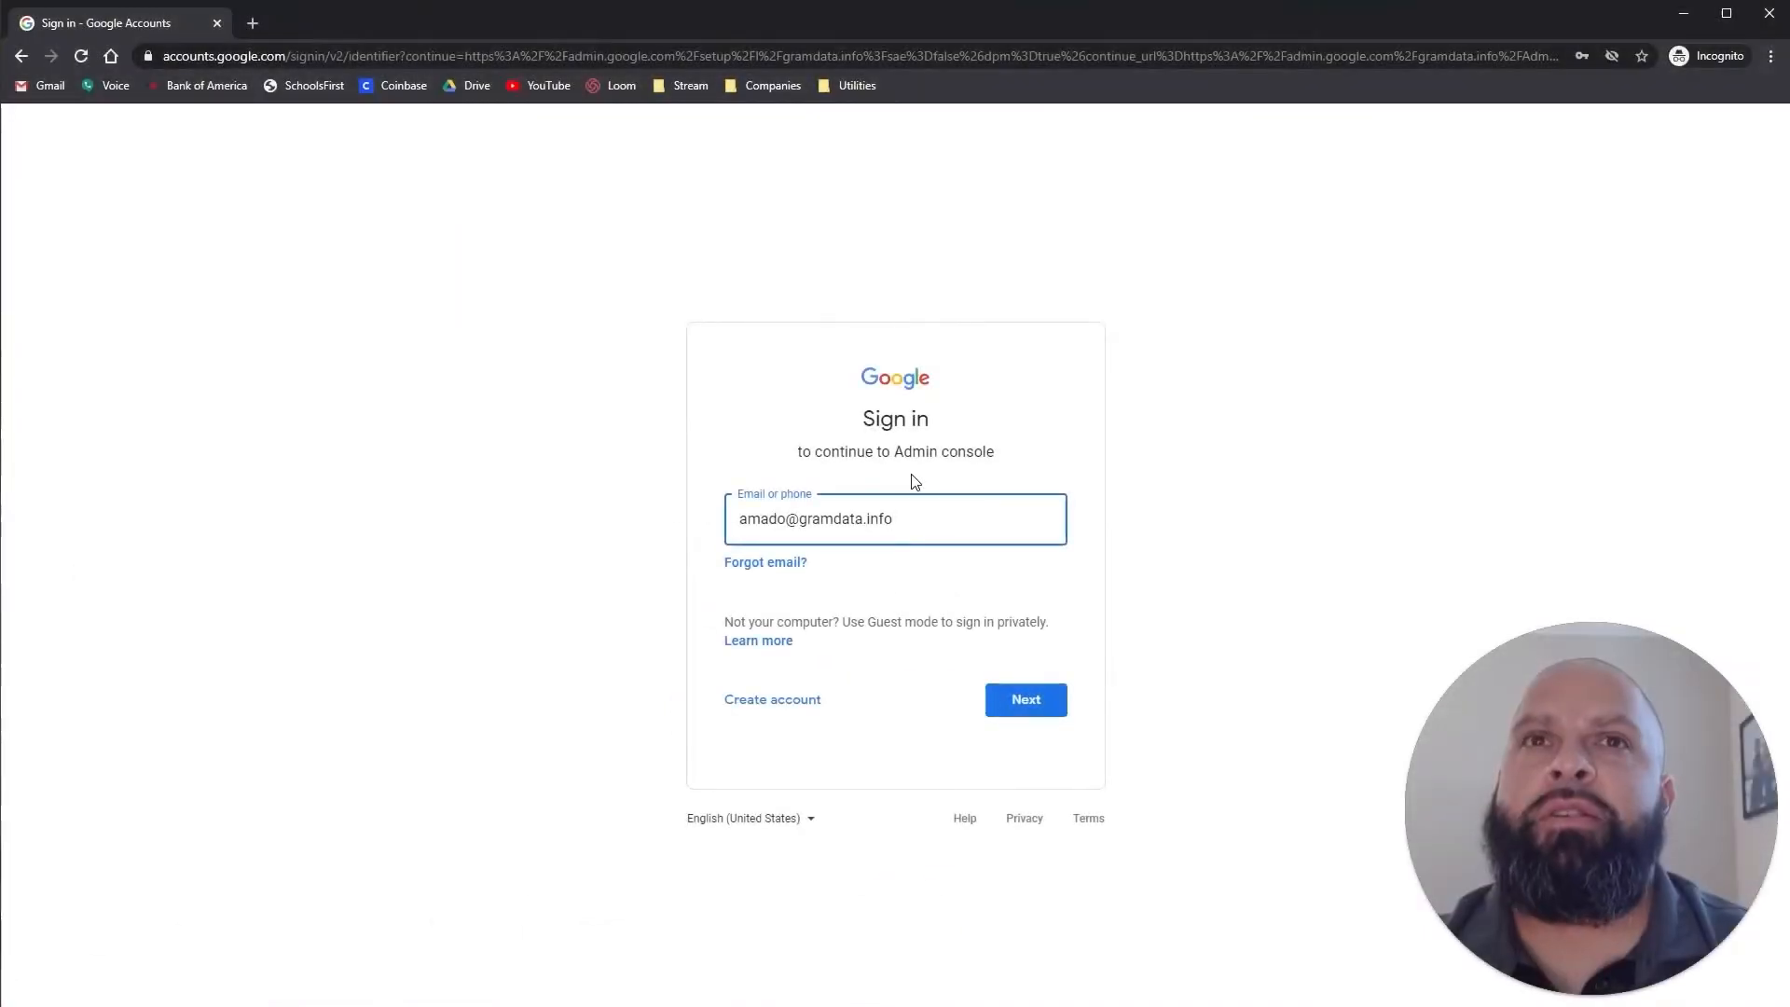
# Step: Sign in to the new admin account with its password
pyautogui.click(1018, 711)
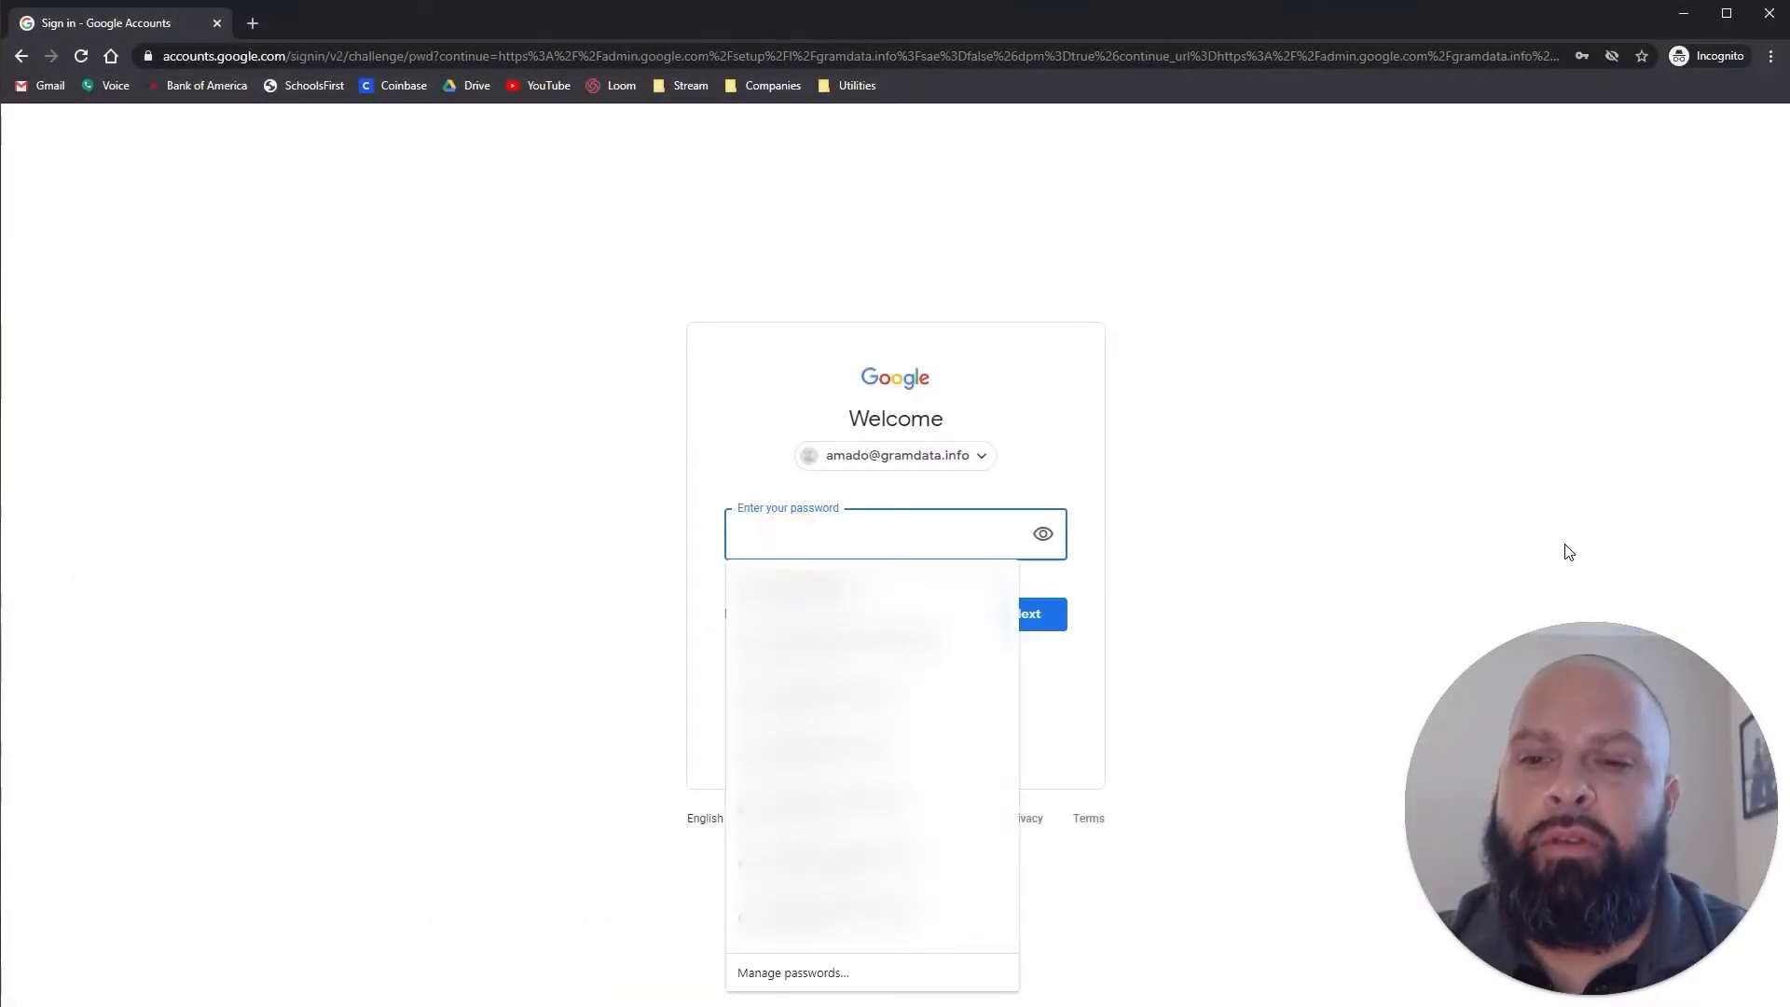
pyautogui.write('•••••')
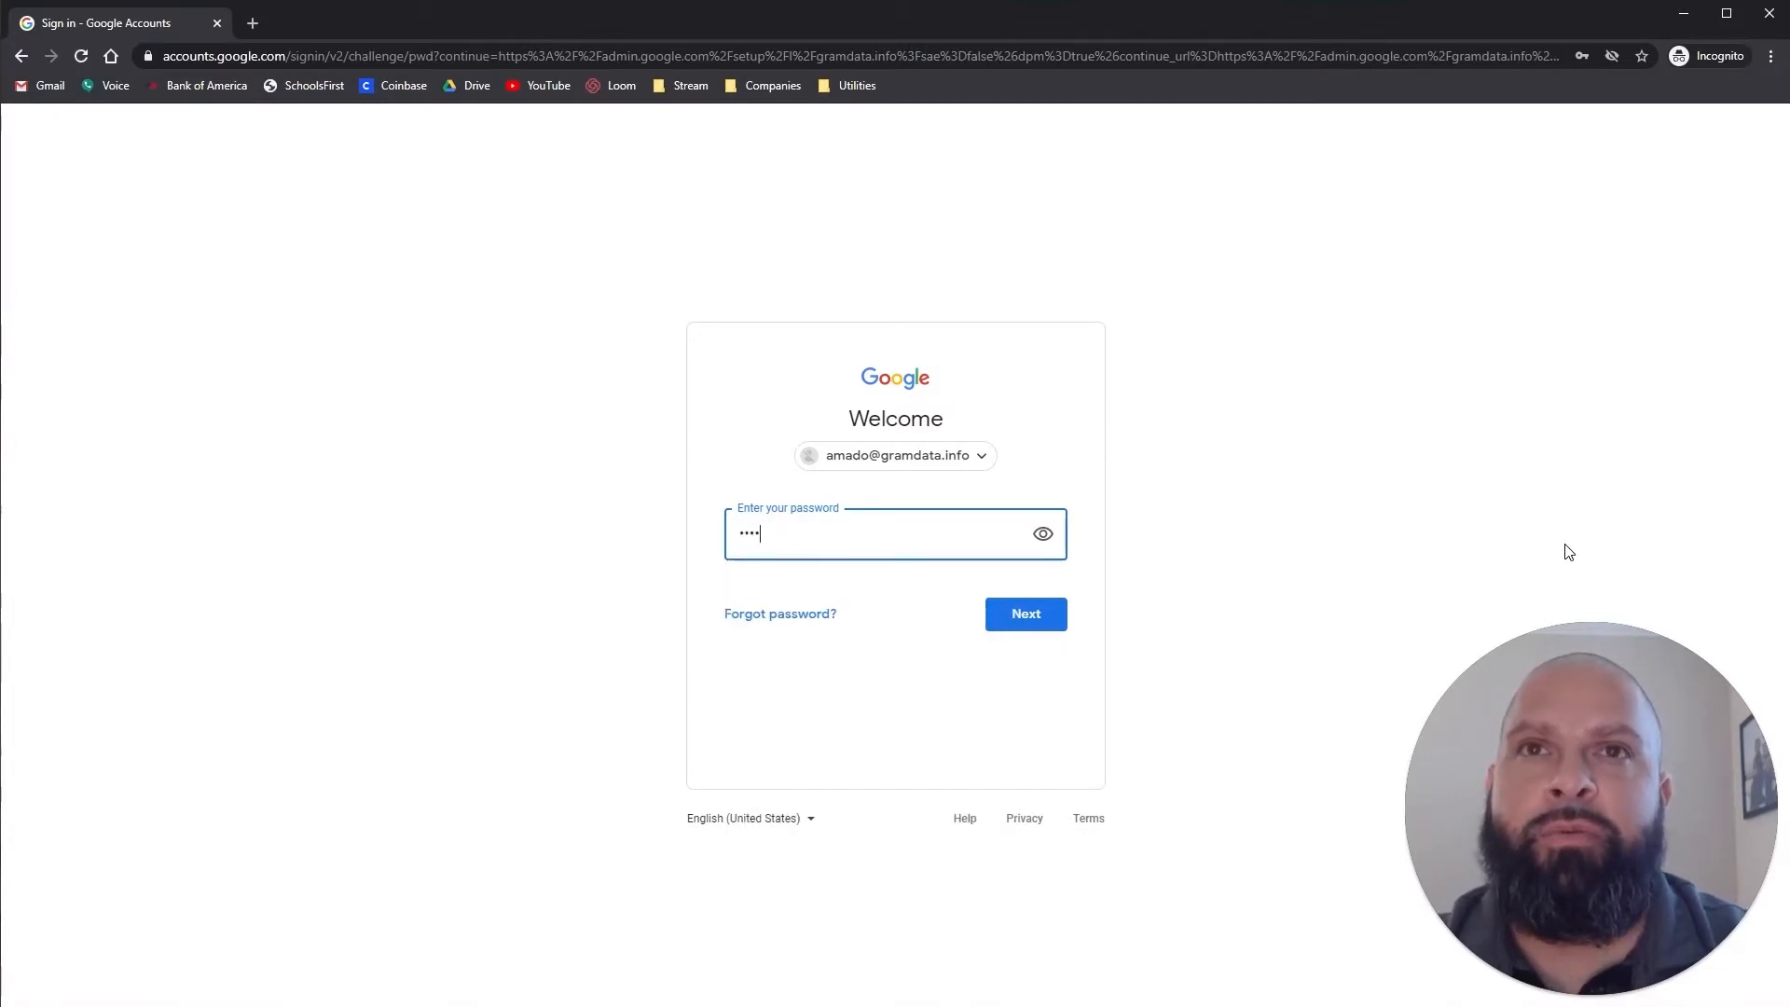
pyautogui.write('••')
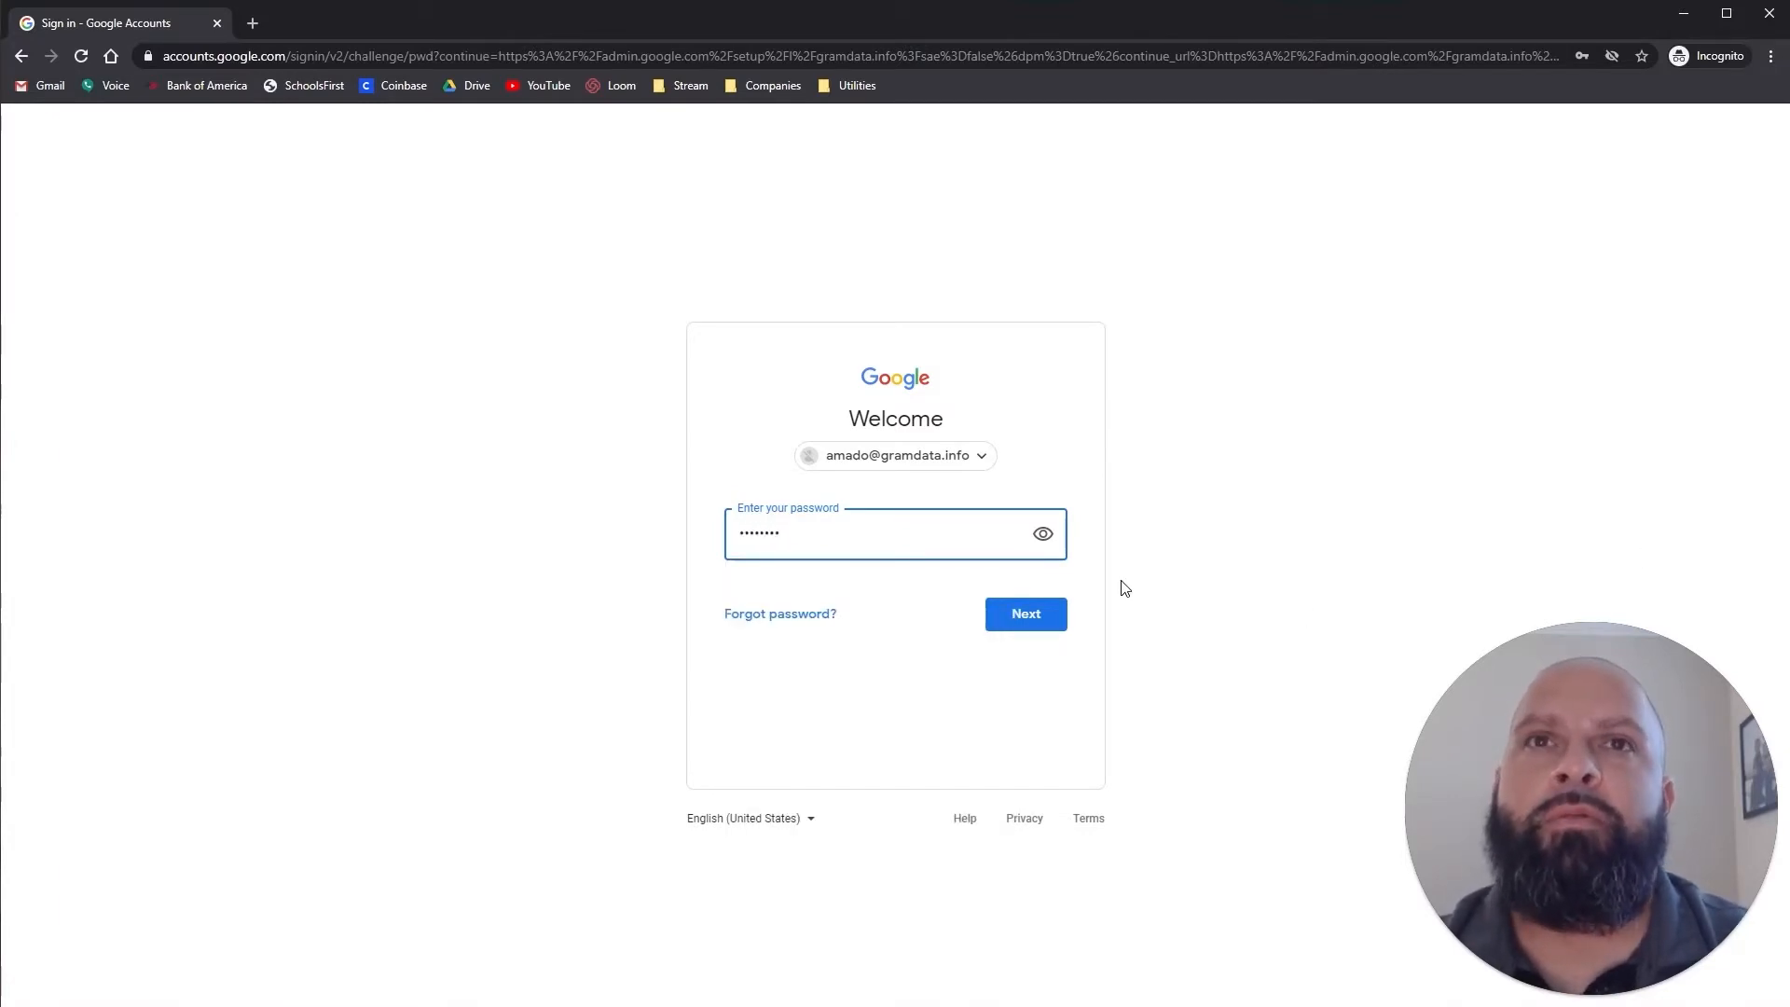
pyautogui.click(1023, 617)
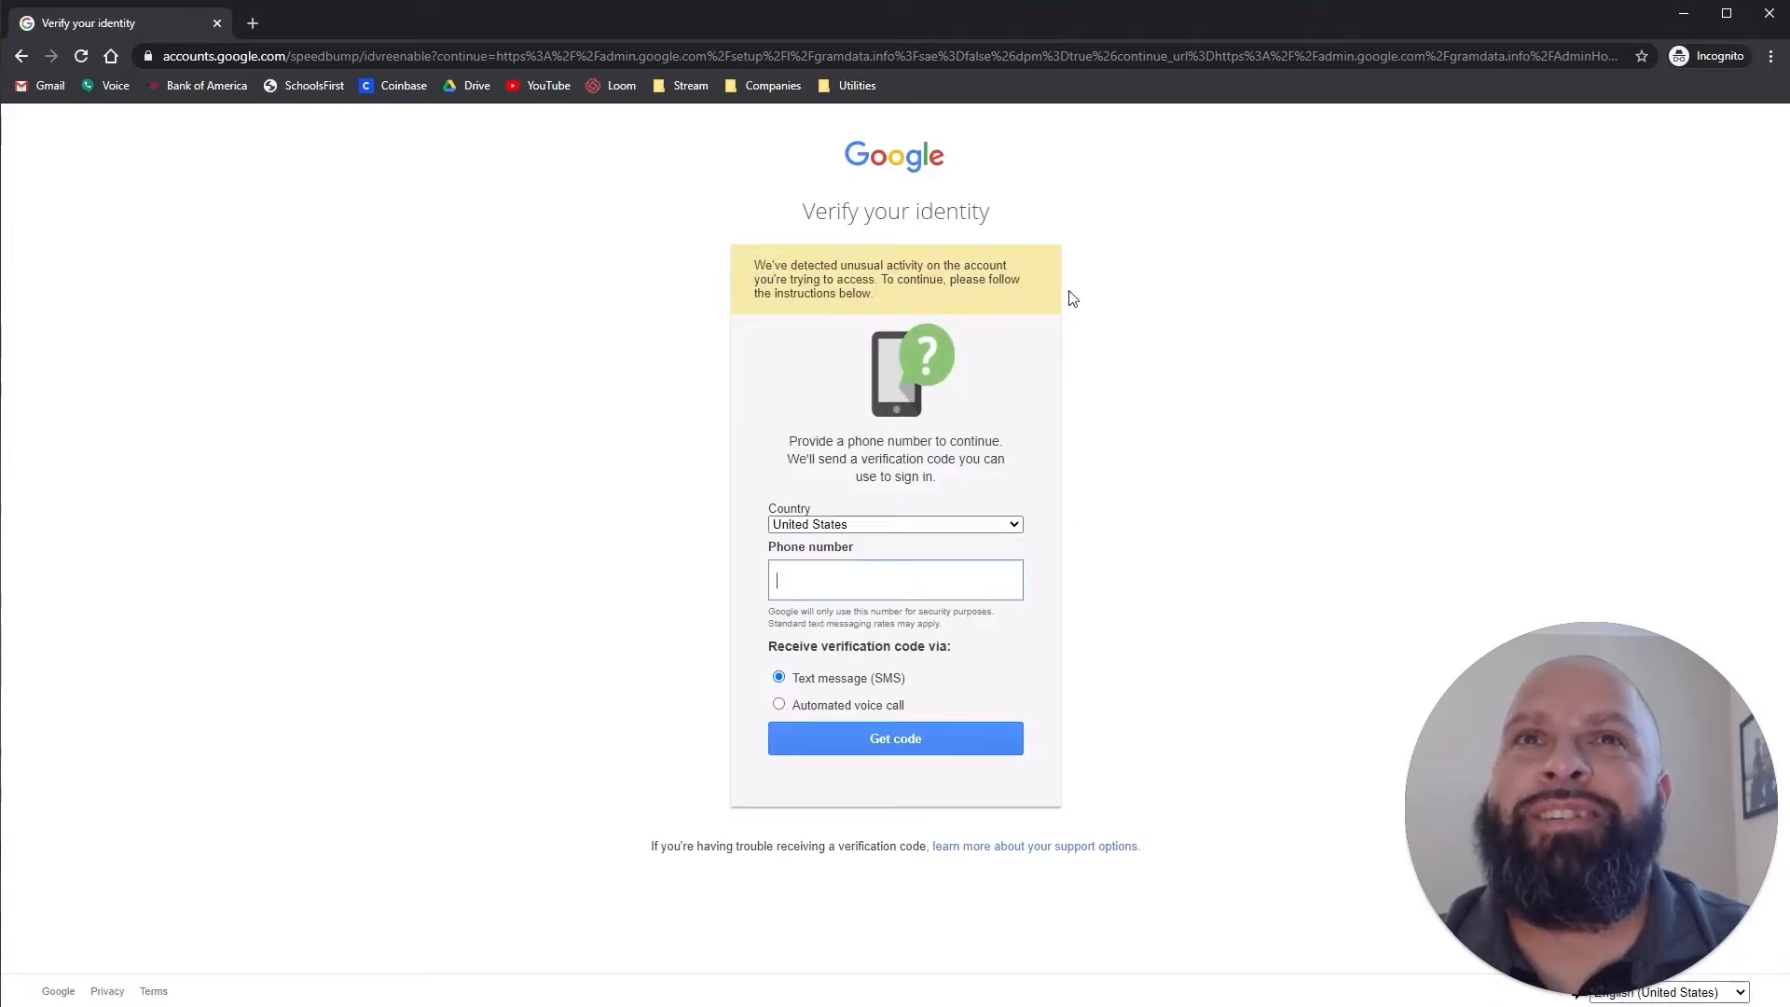
# Step: Verify identity with the saved phone number and the texted verification code
pyautogui.click(820, 584)
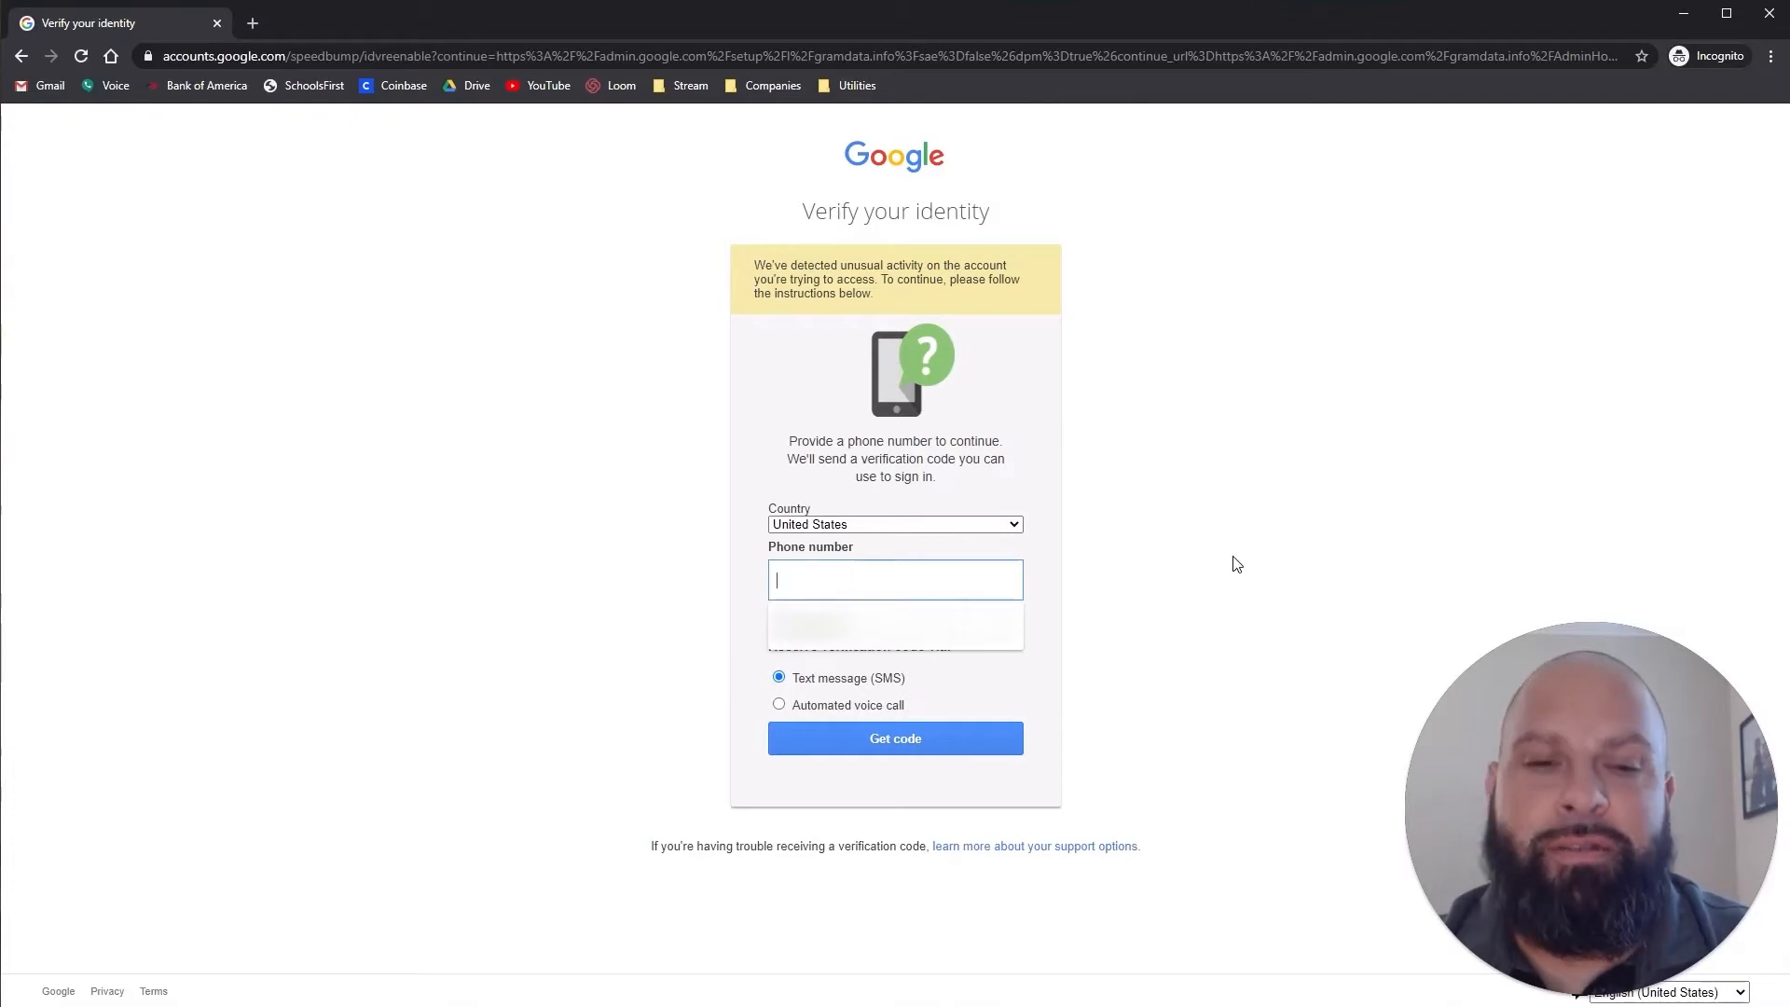
pyautogui.press('Down')
pyautogui.press('Return')
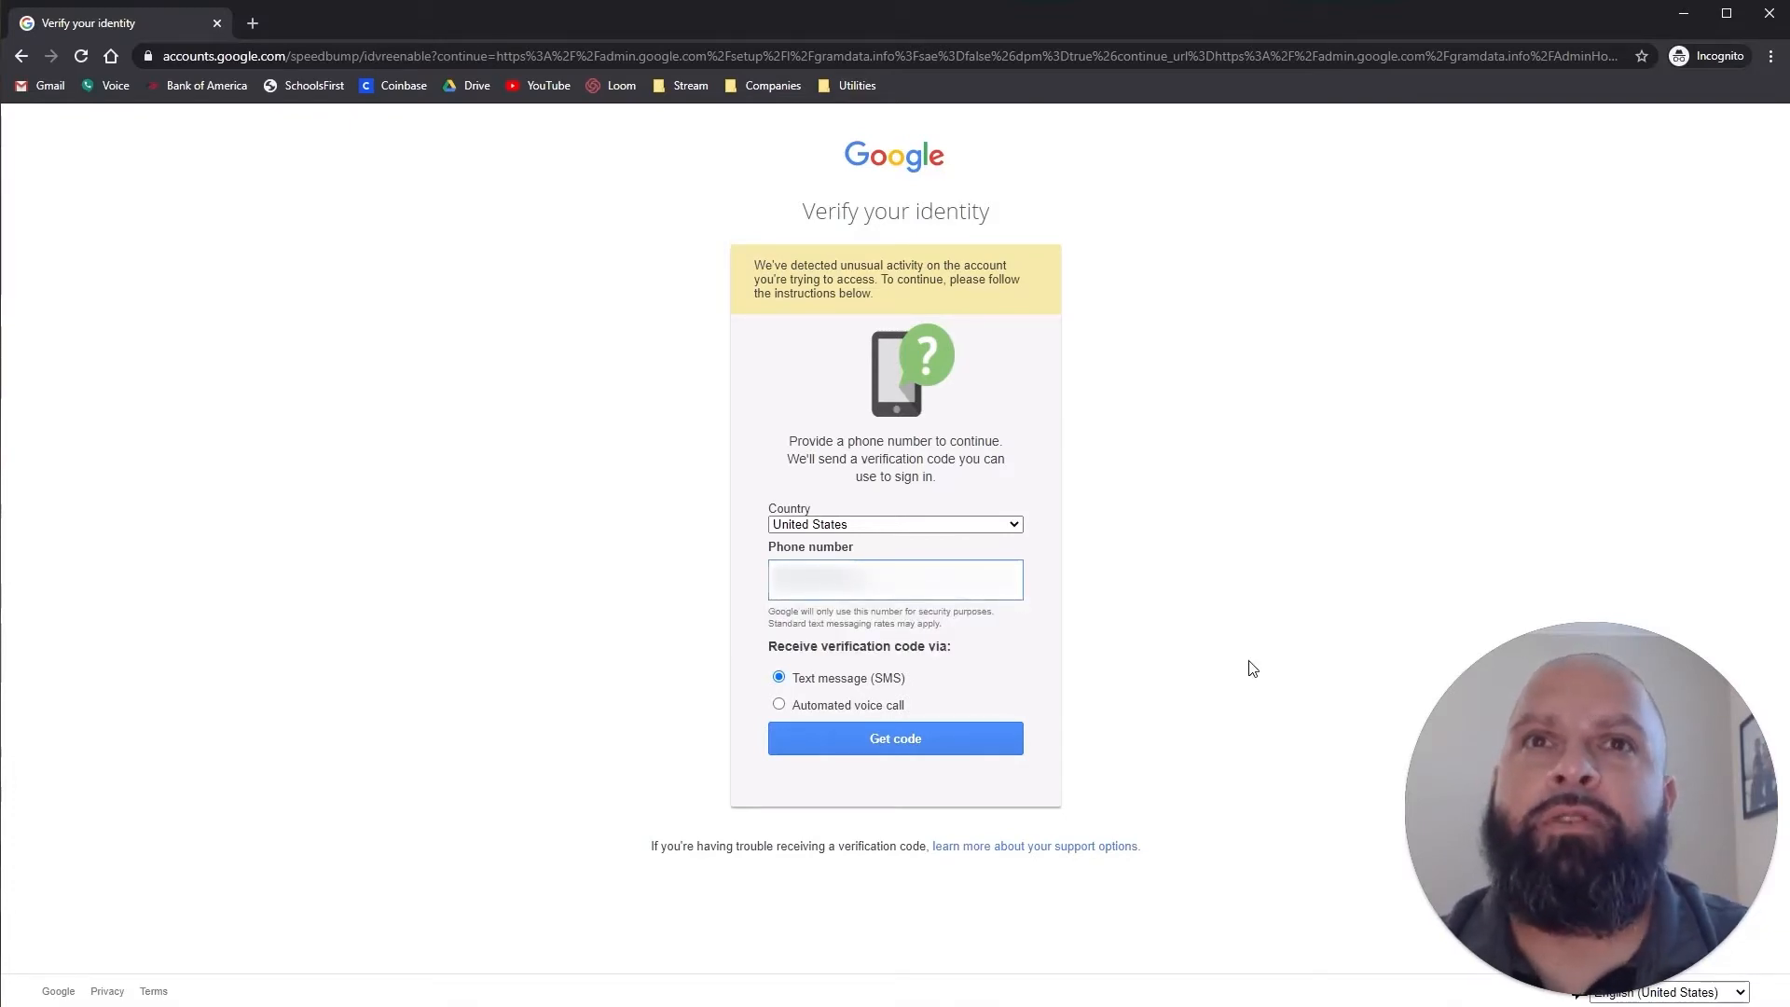
pyautogui.click(953, 742)
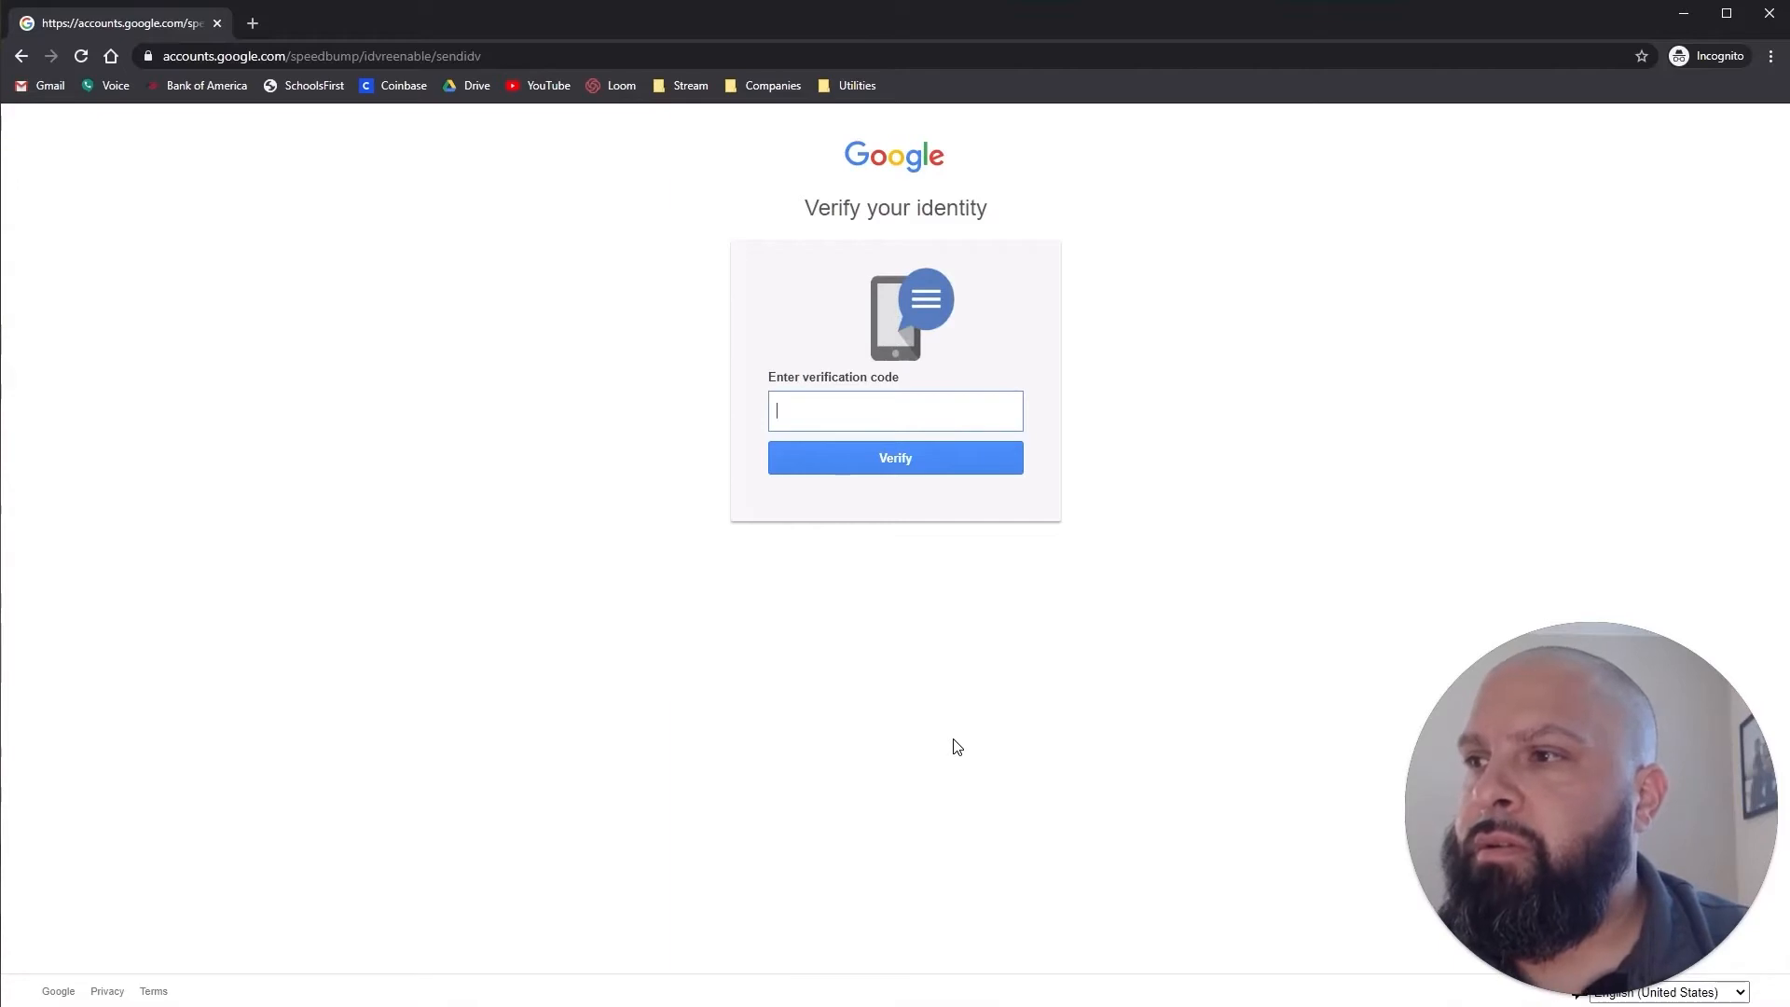
pyautogui.click(933, 413)
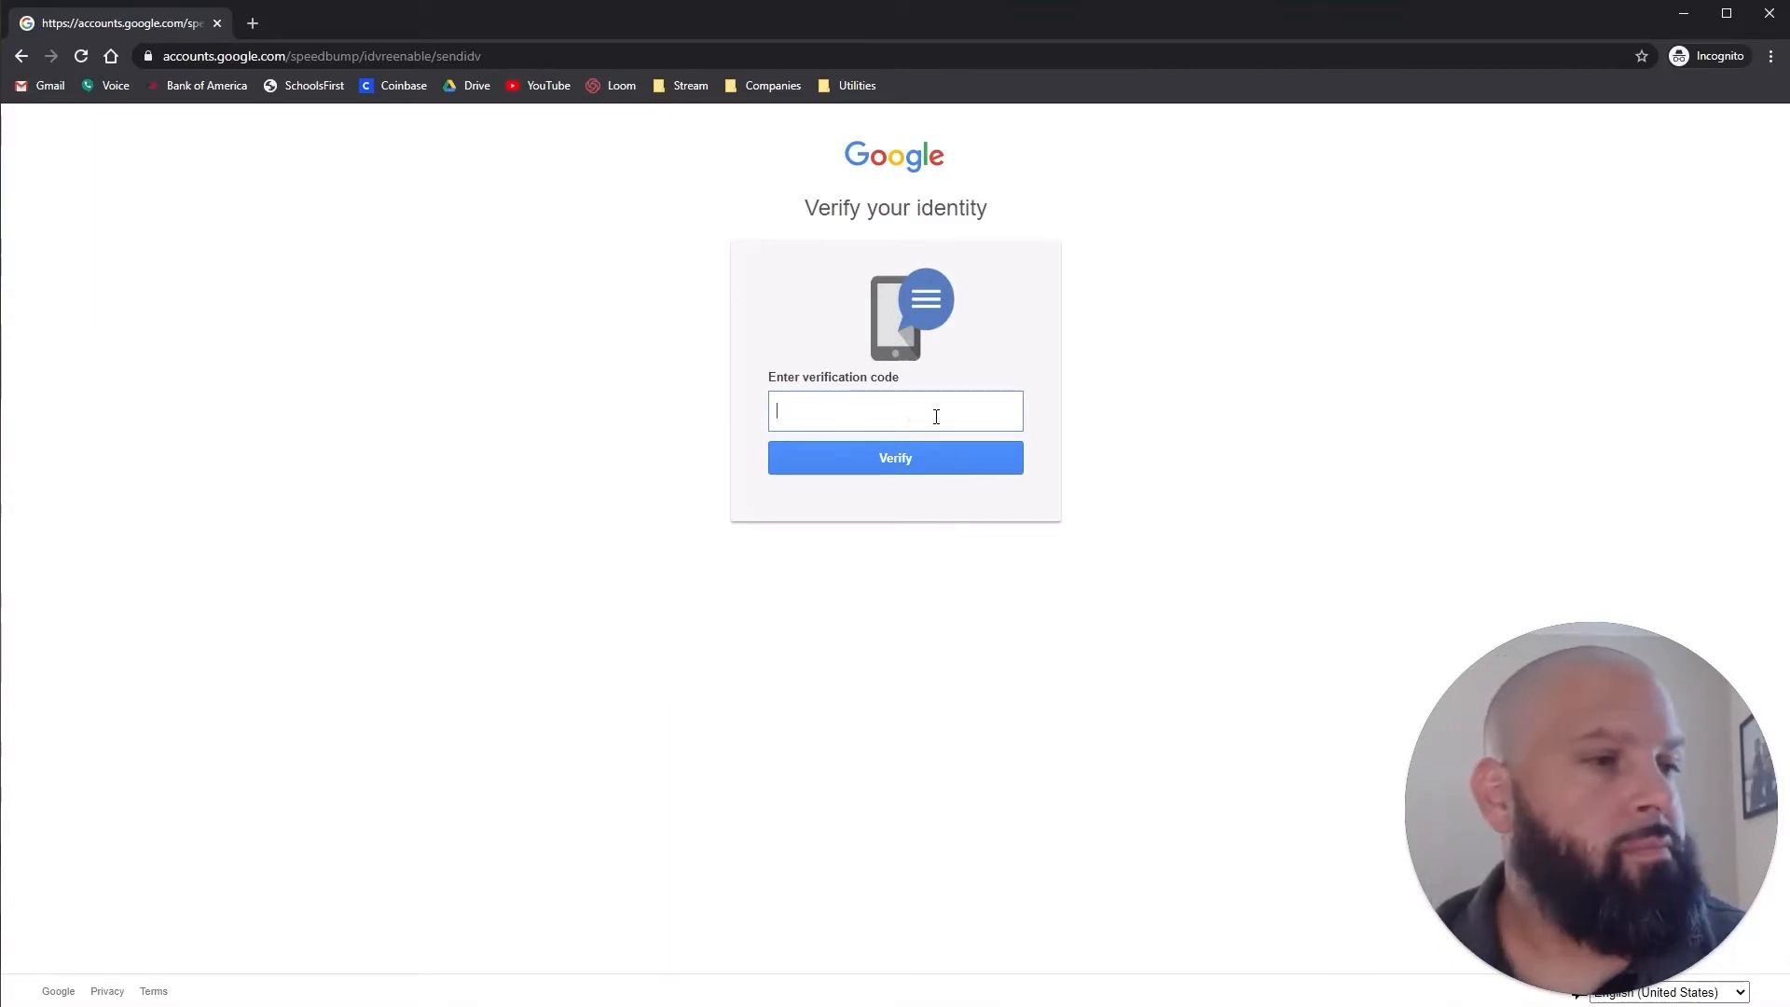
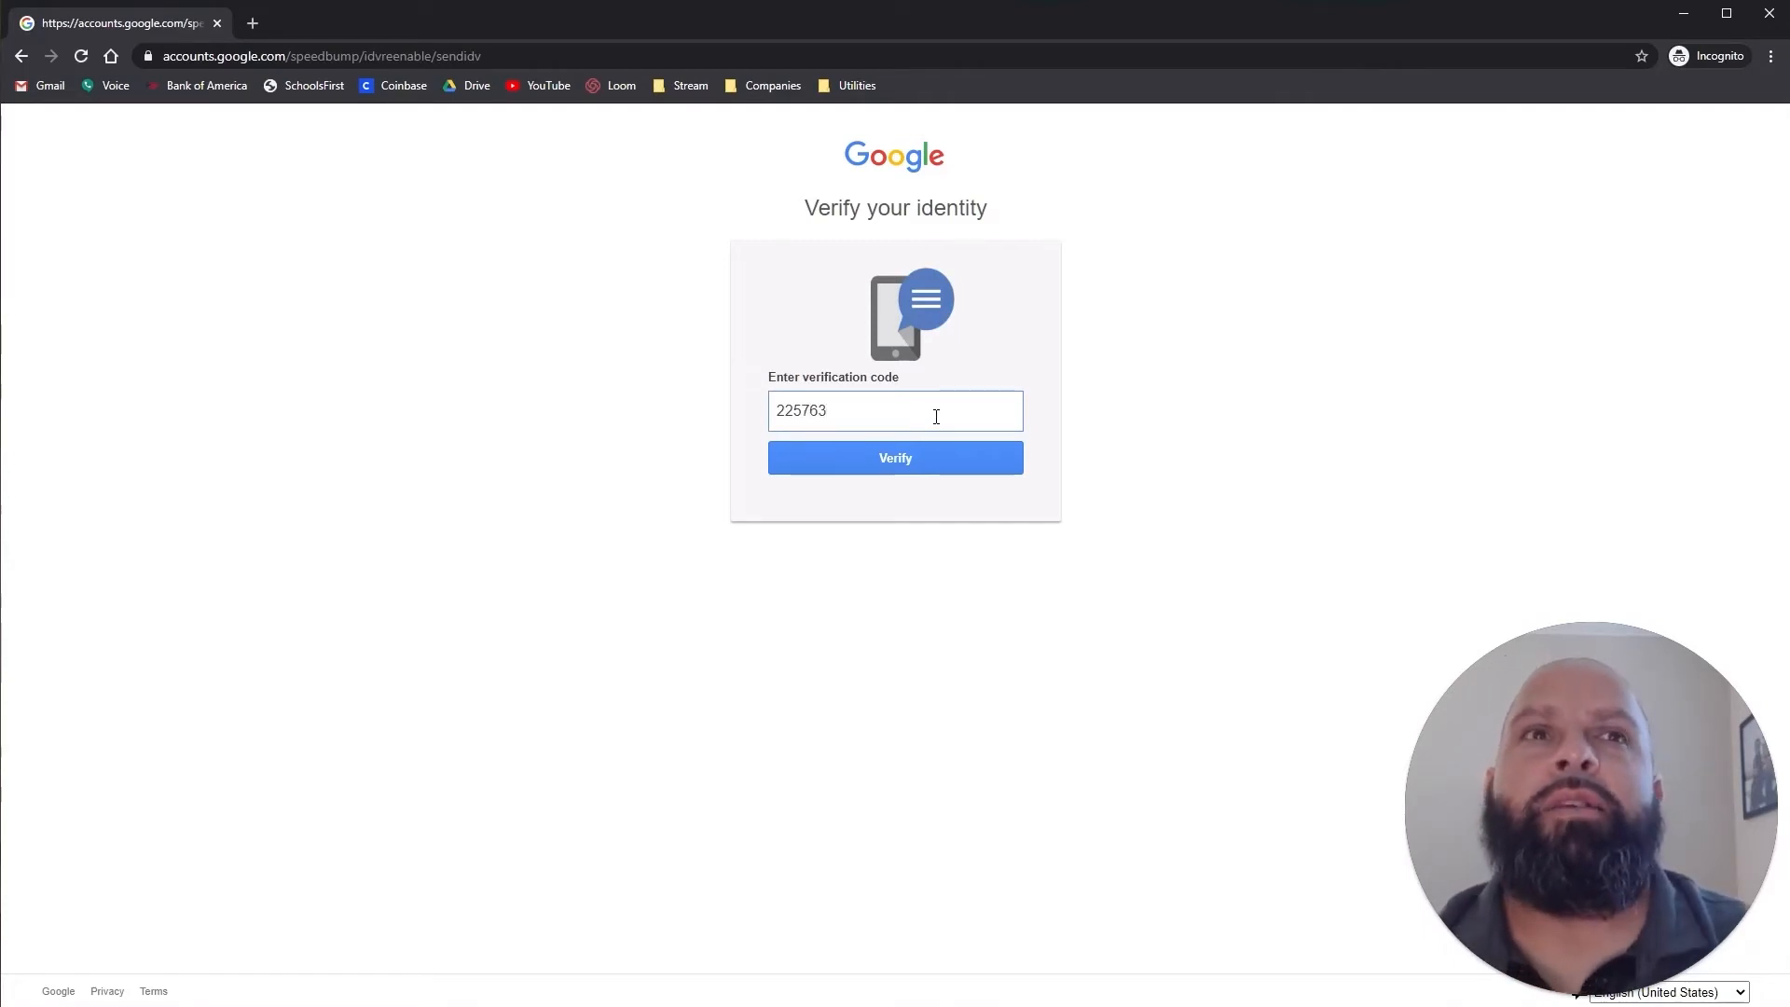
pyautogui.click(938, 462)
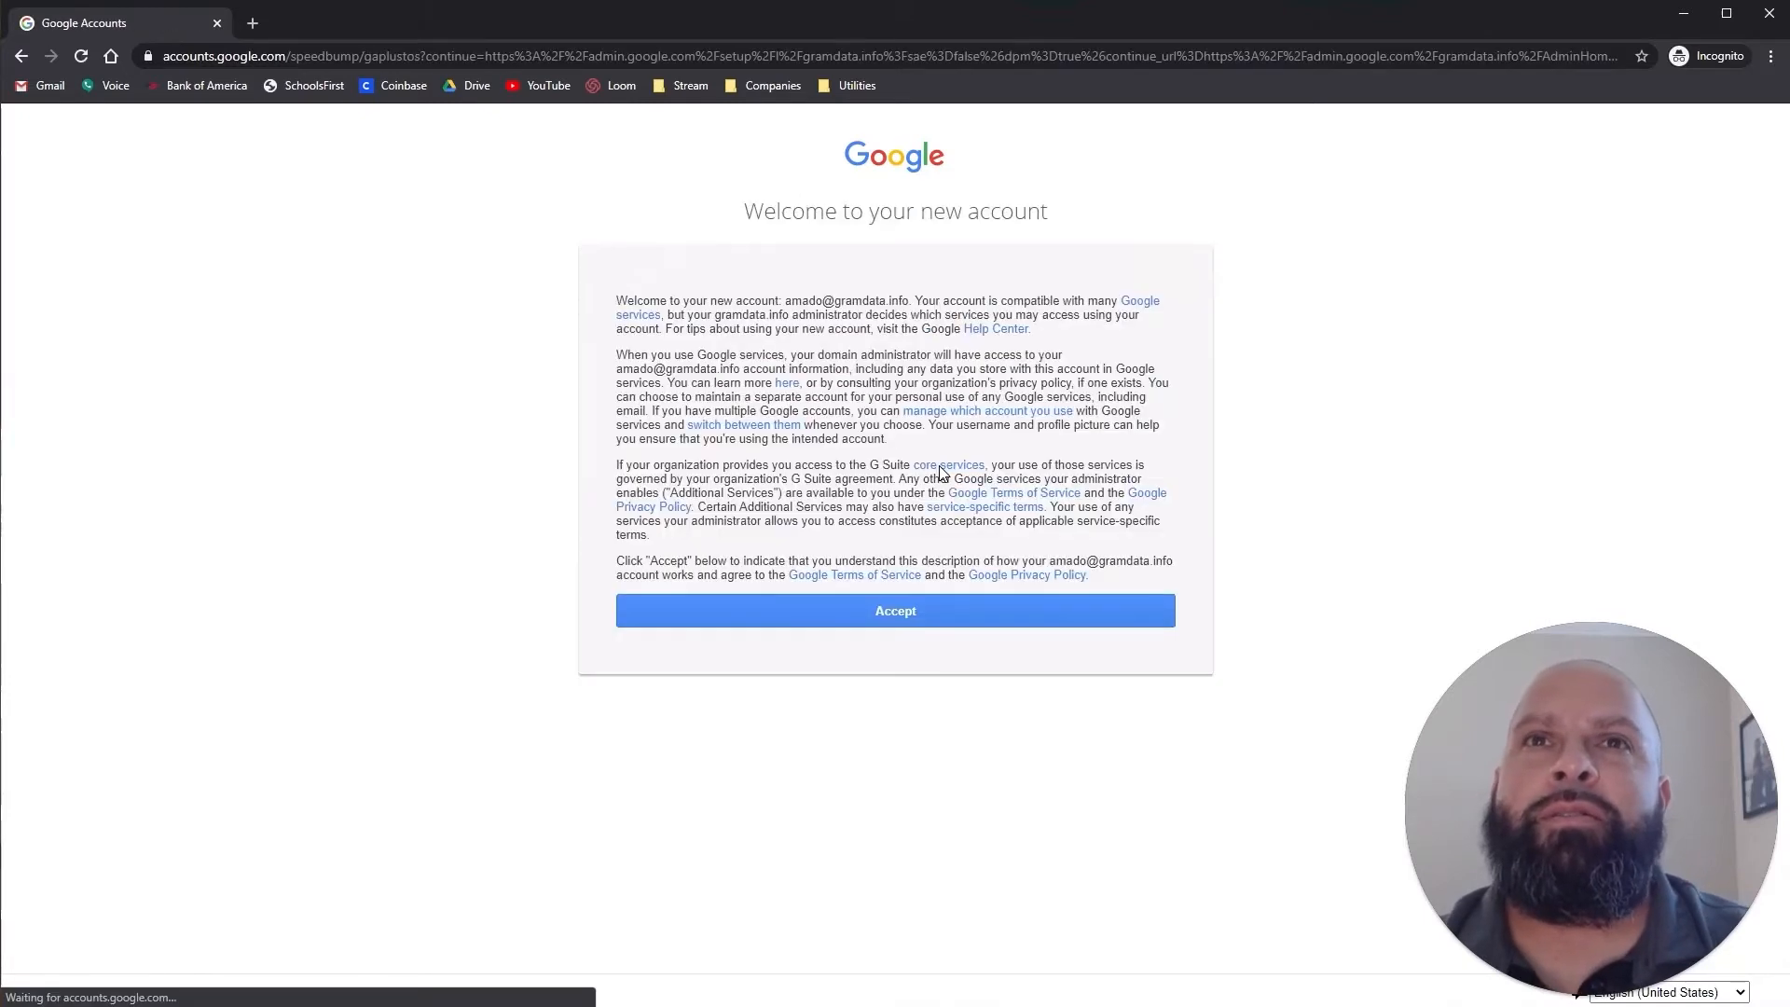
# Step: Accept the welcome terms and continue with the Business Flexible Plan at $12.00/user/month
pyautogui.click(872, 609)
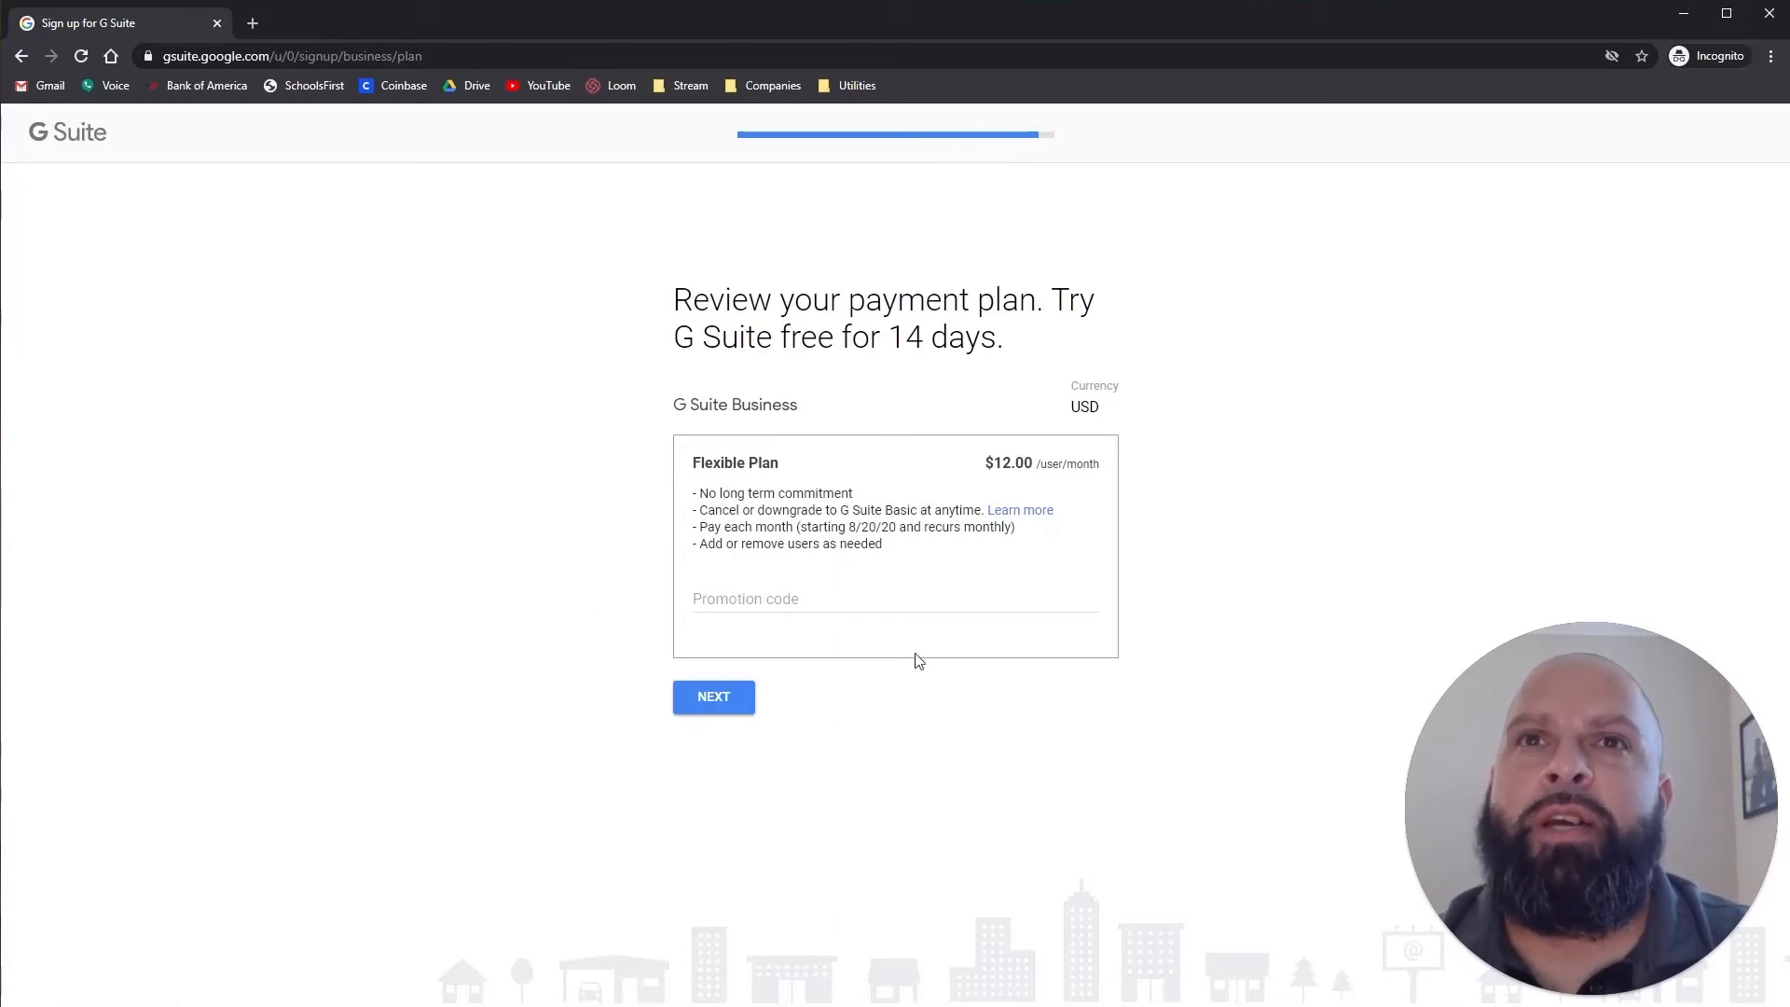
pyautogui.click(724, 699)
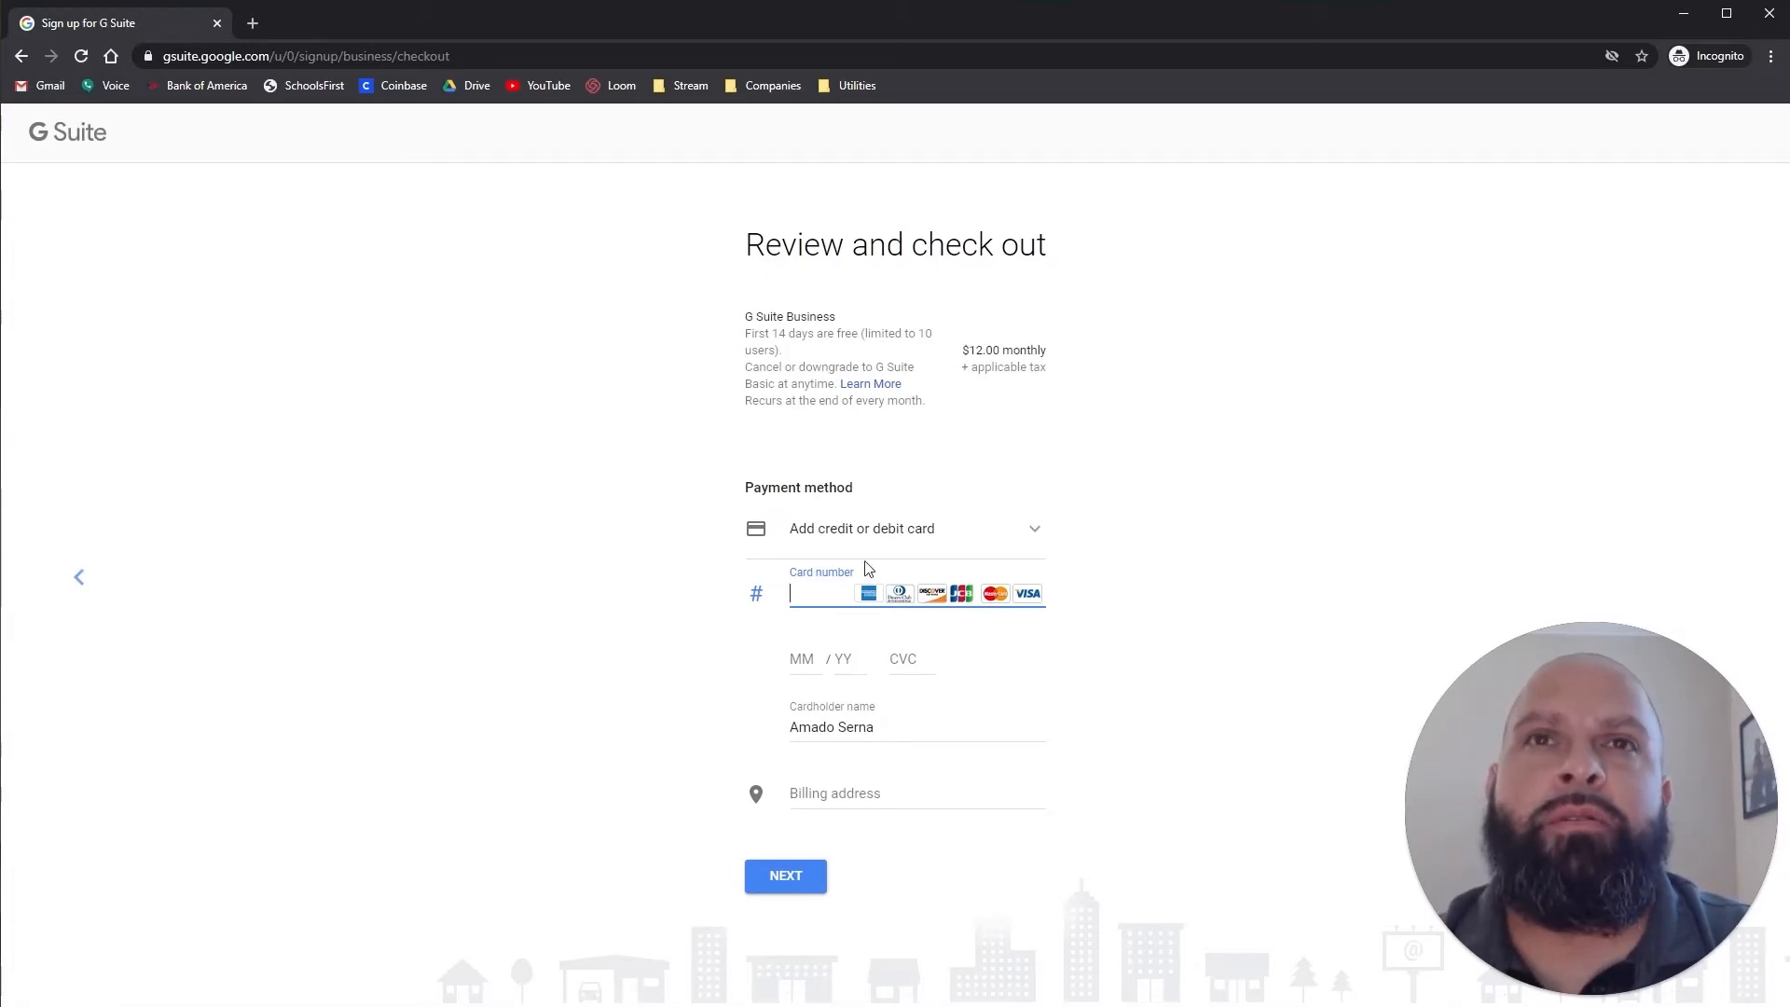
# Step: Choose the saved payment card and confirm its security code
pyautogui.click(825, 596)
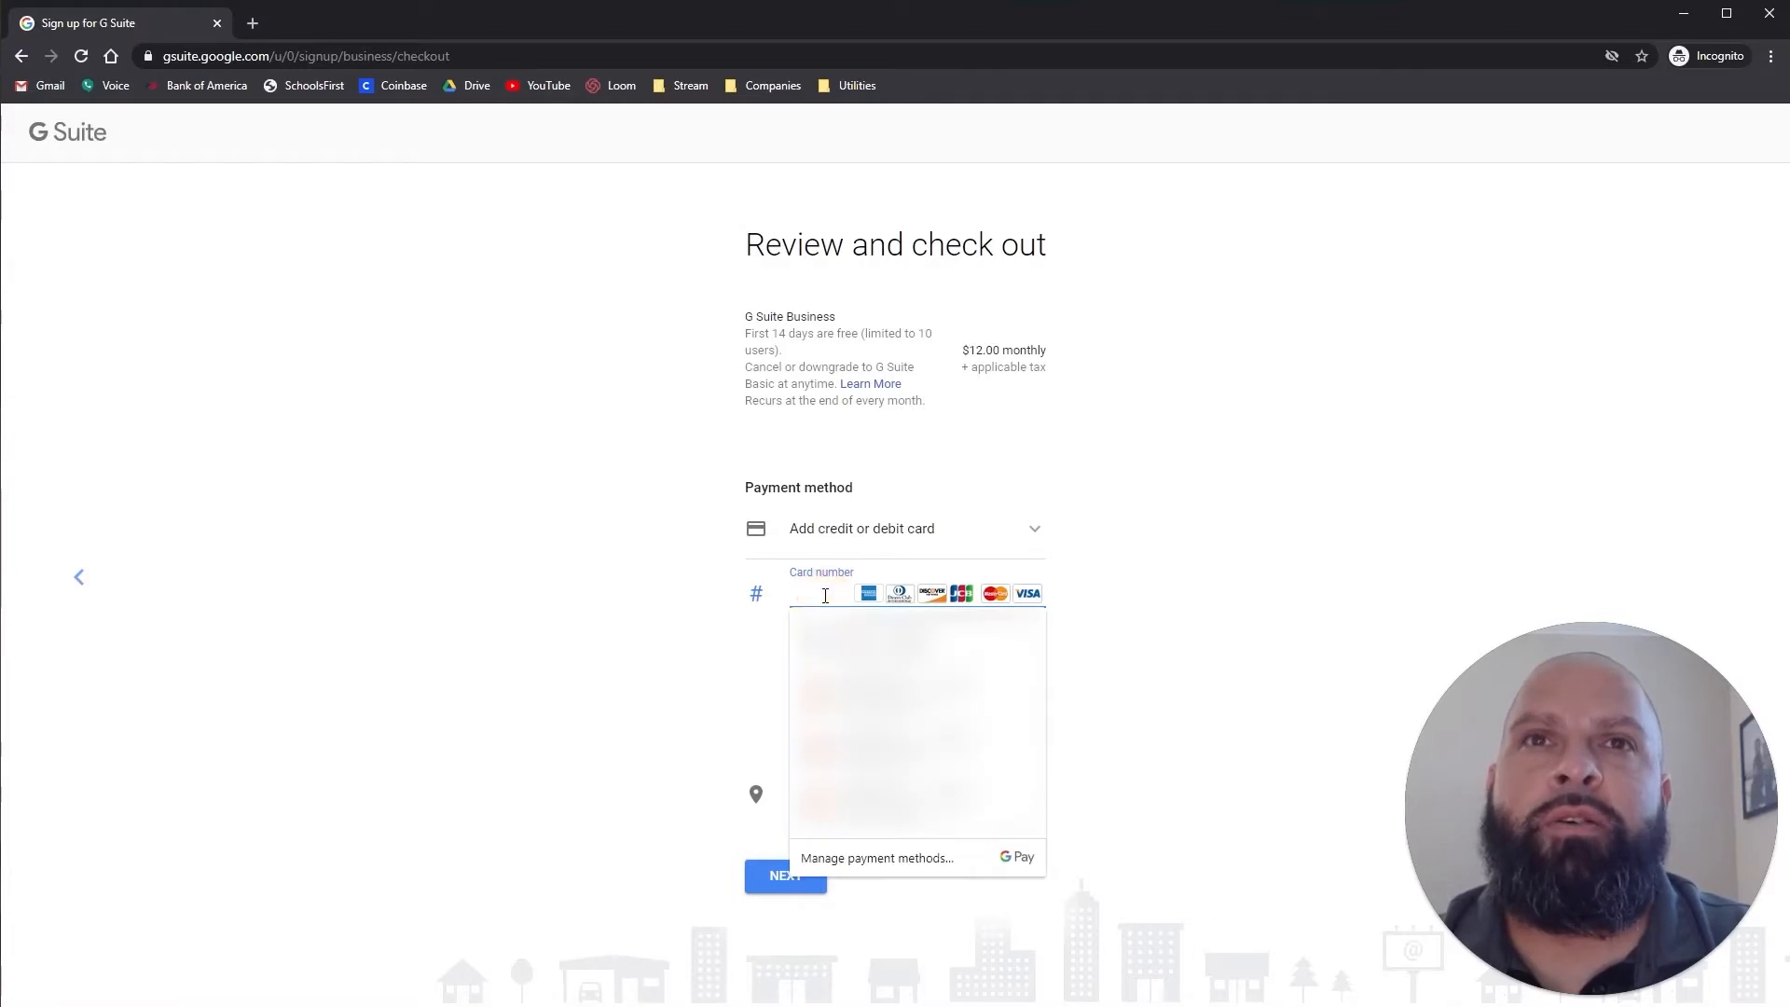
pyautogui.click(815, 682)
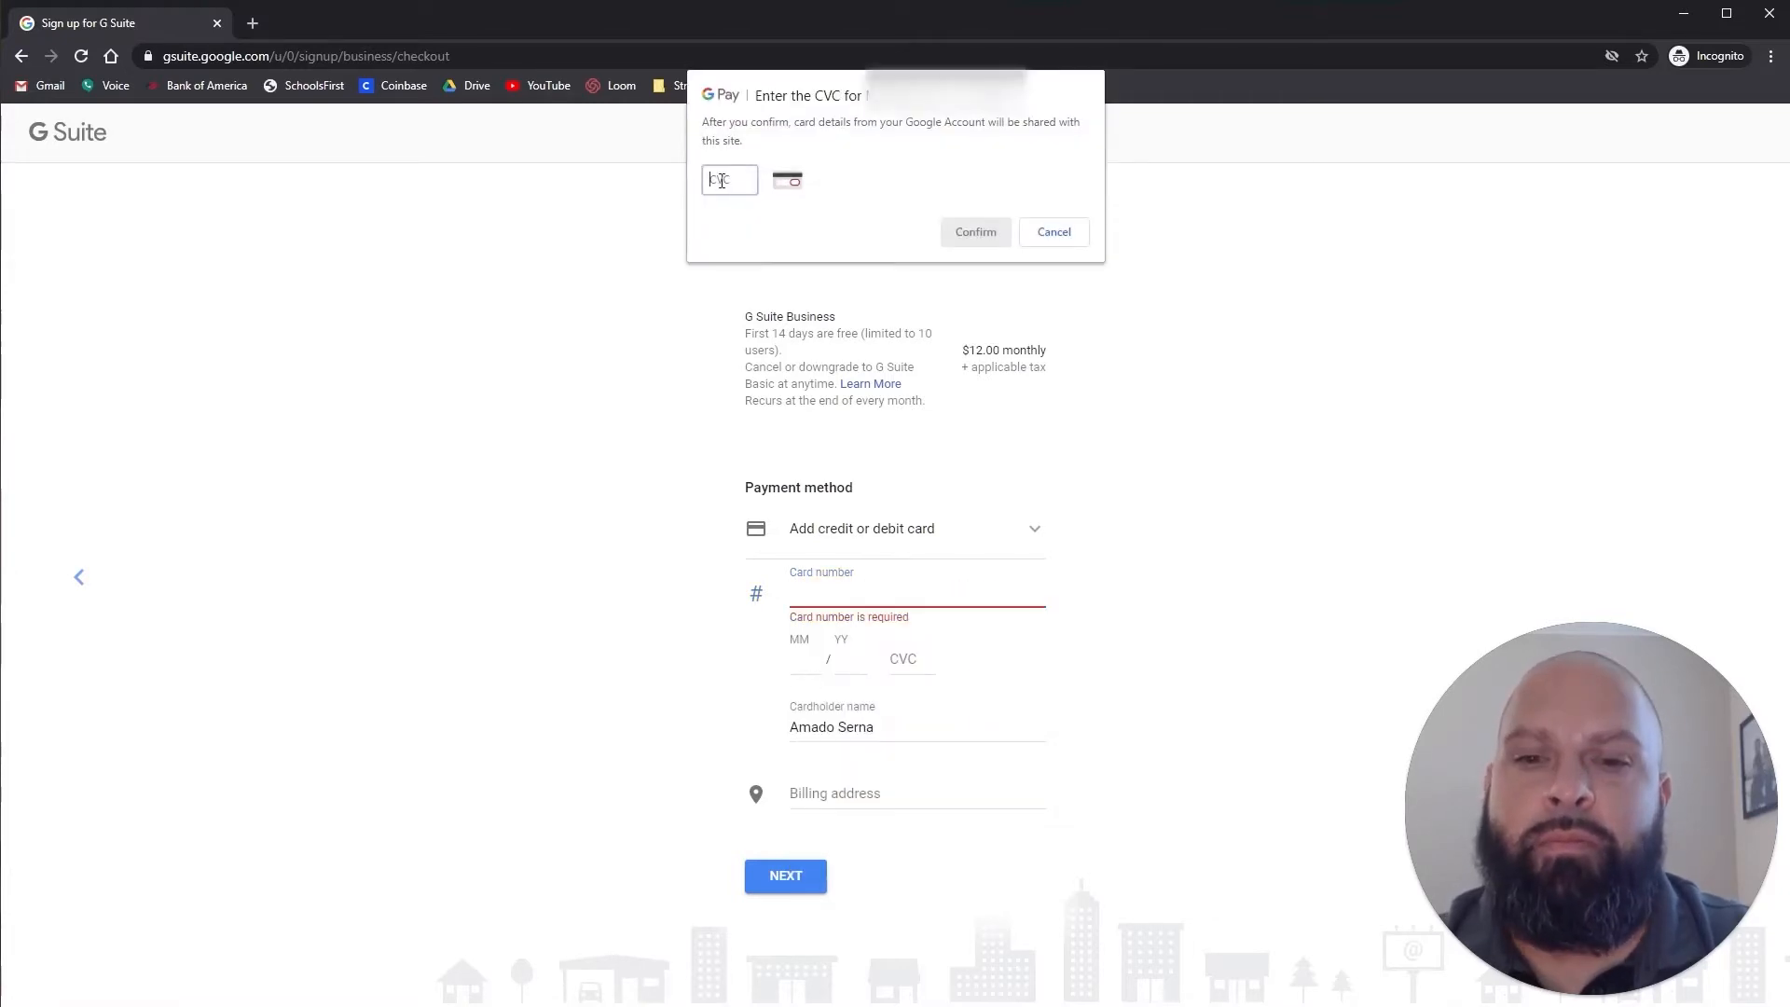
pyautogui.write('***')
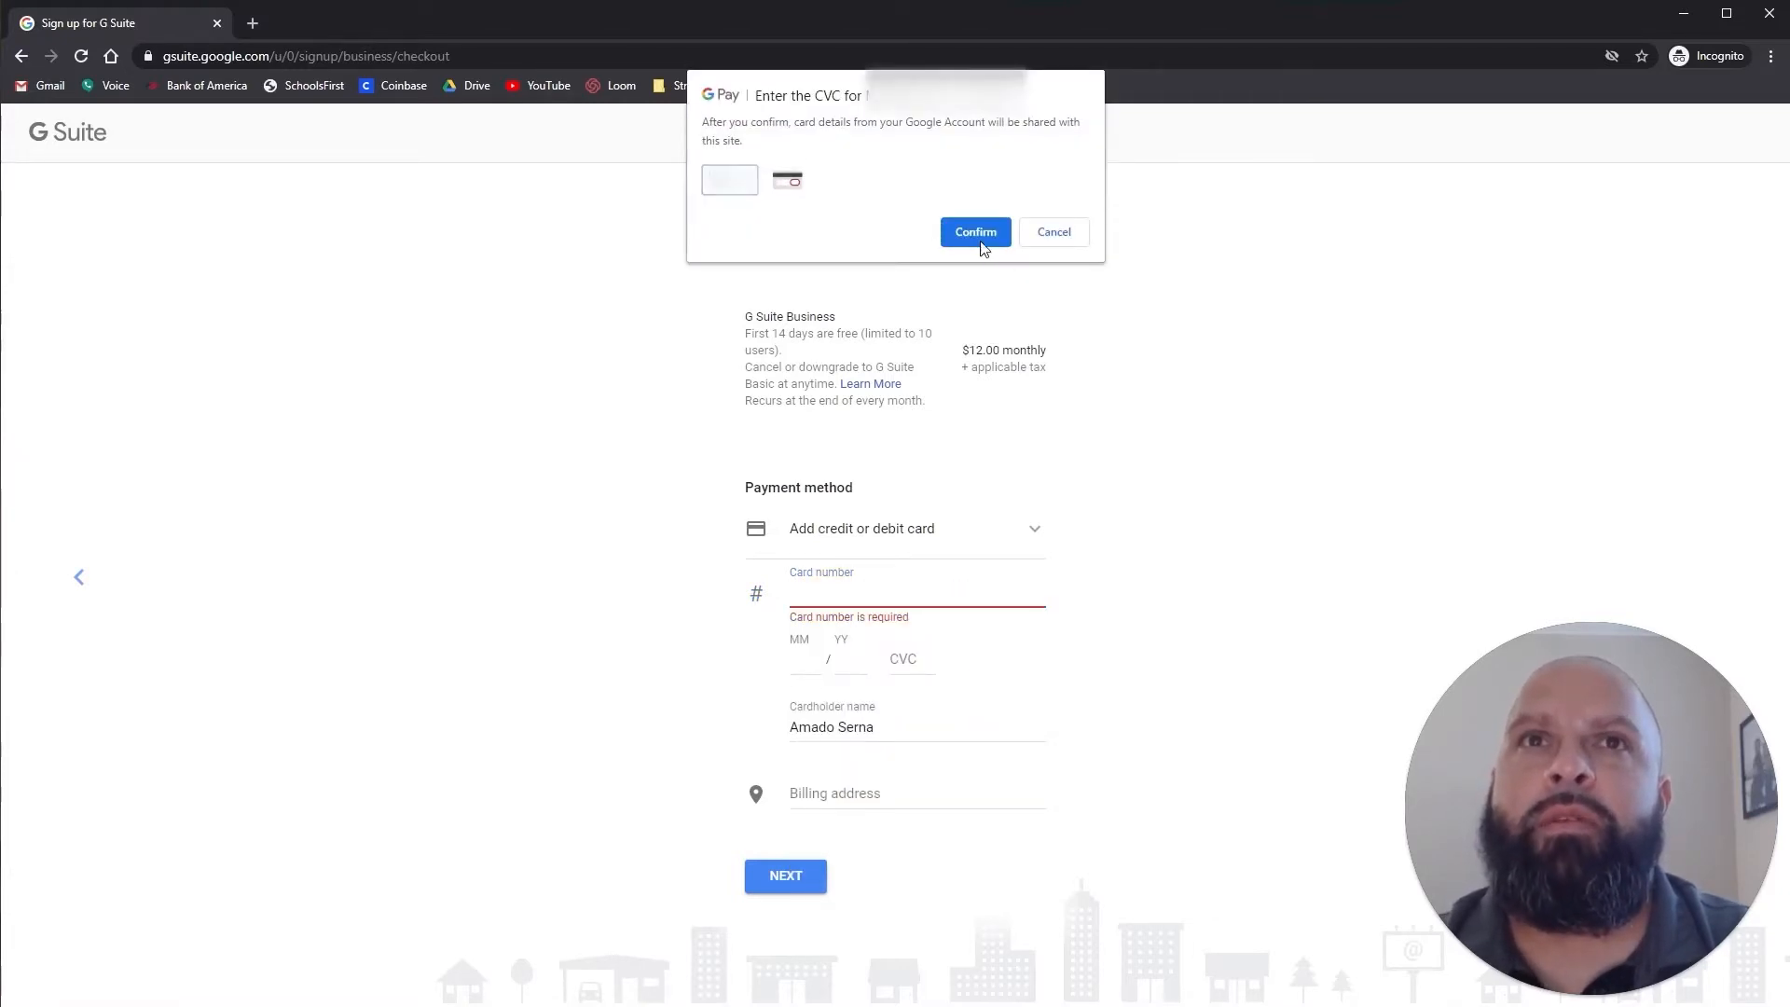
pyautogui.click(976, 233)
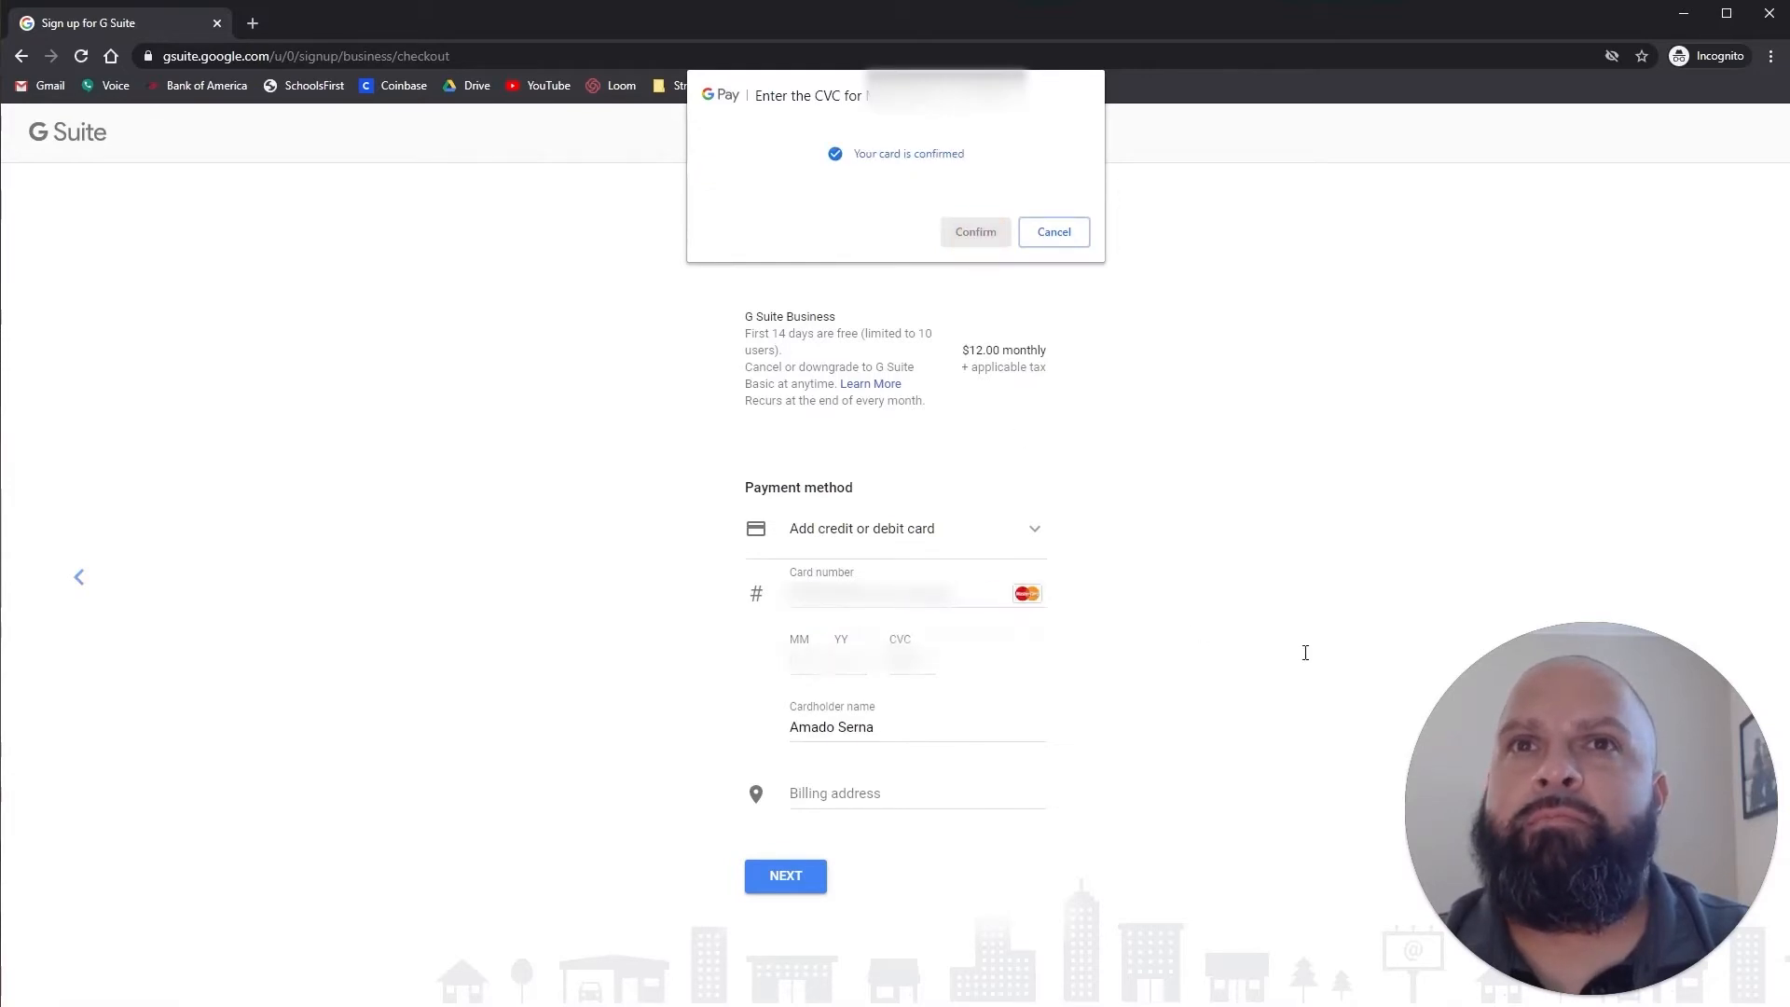
# Step: Fill in the billing address and ZIP code, and complete checkout to create the account
pyautogui.click(833, 792)
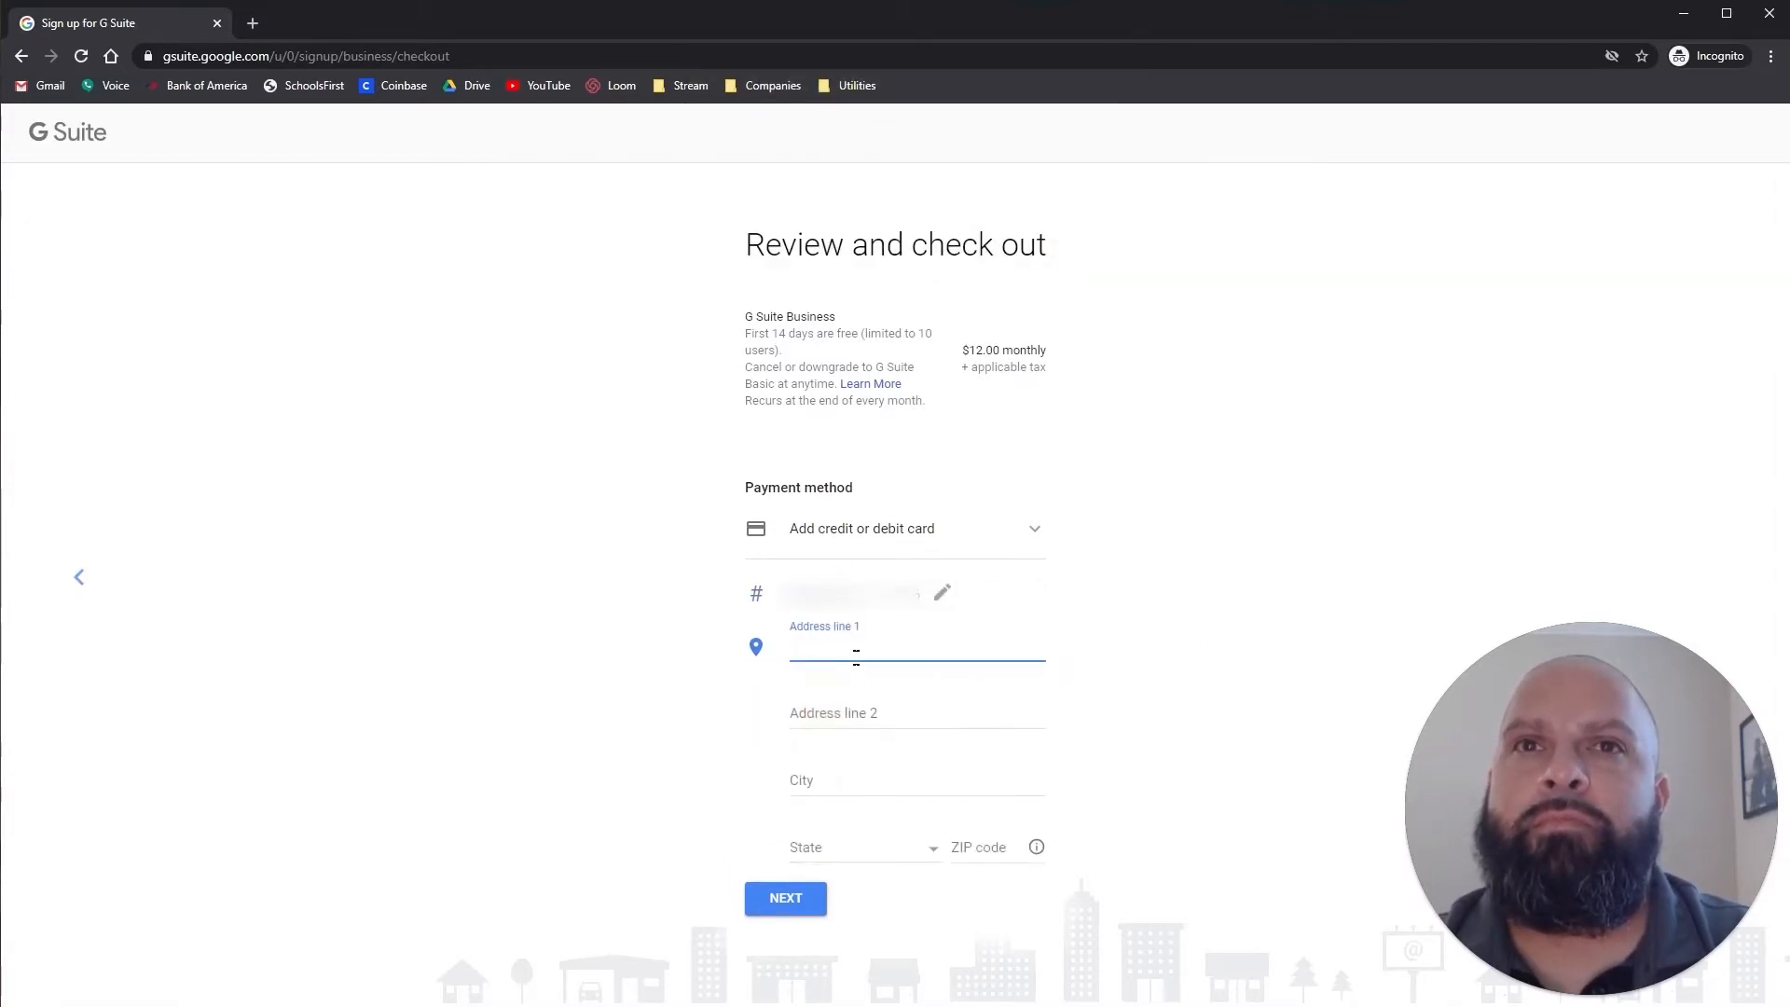
pyautogui.write('****')
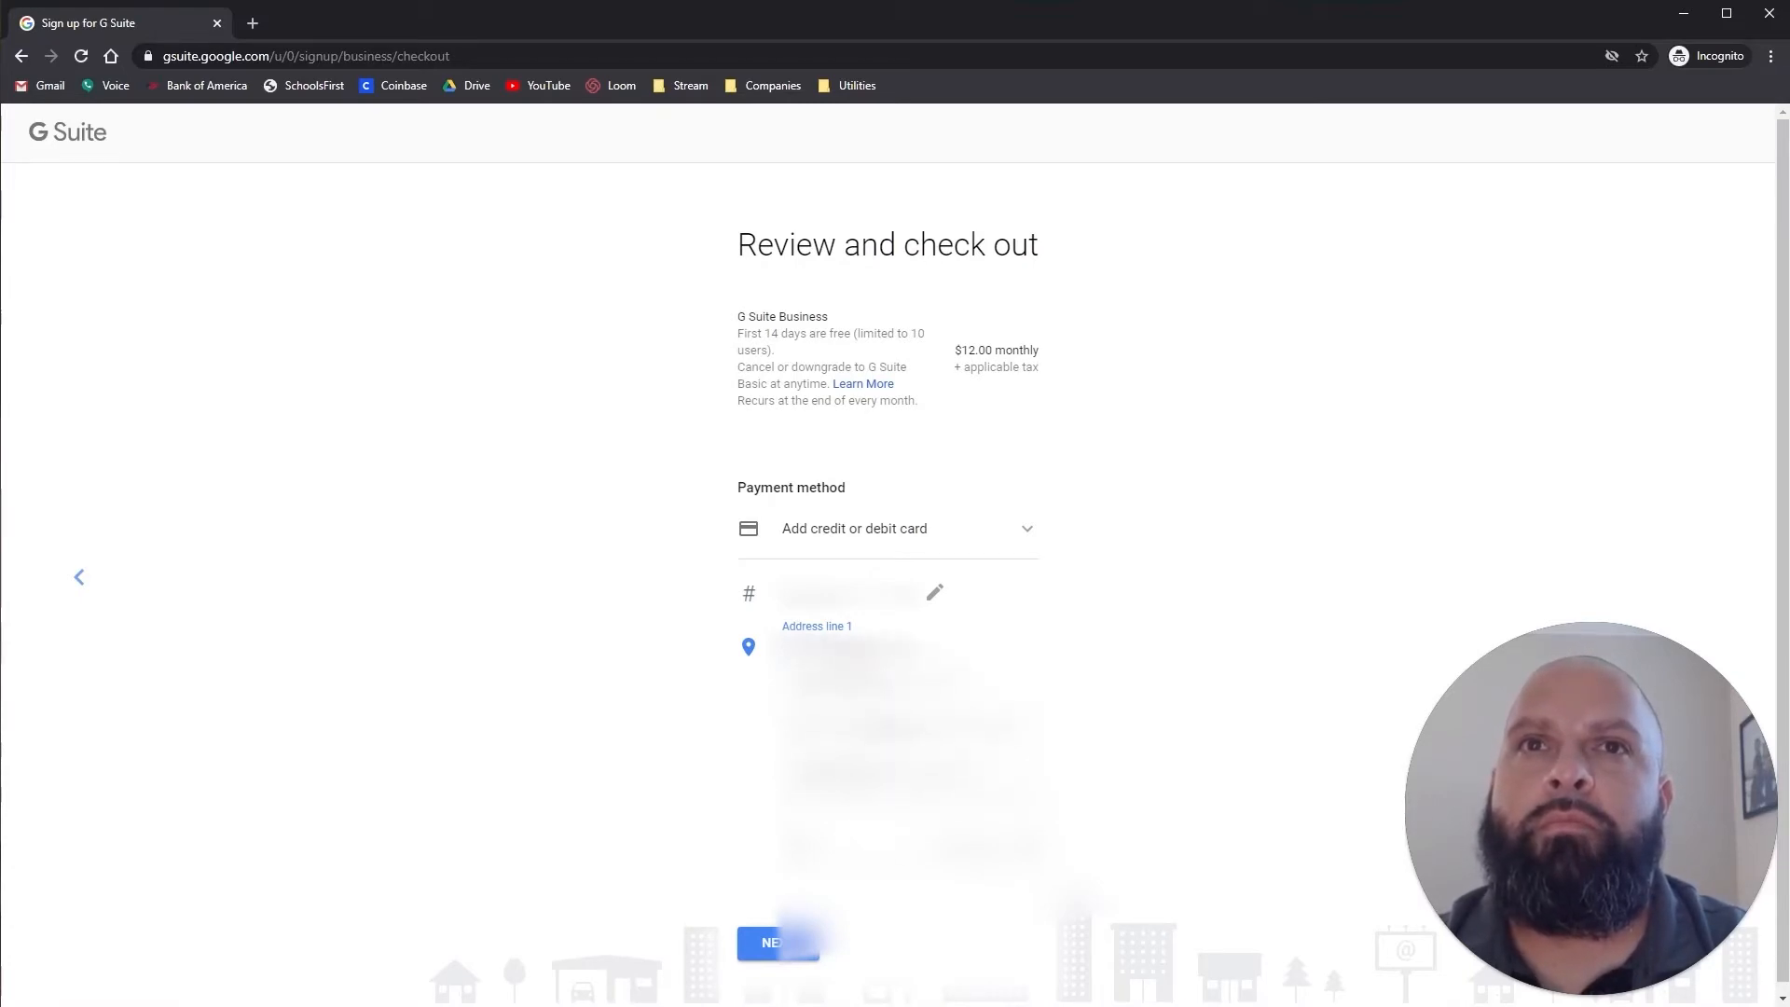
pyautogui.press('Tab')
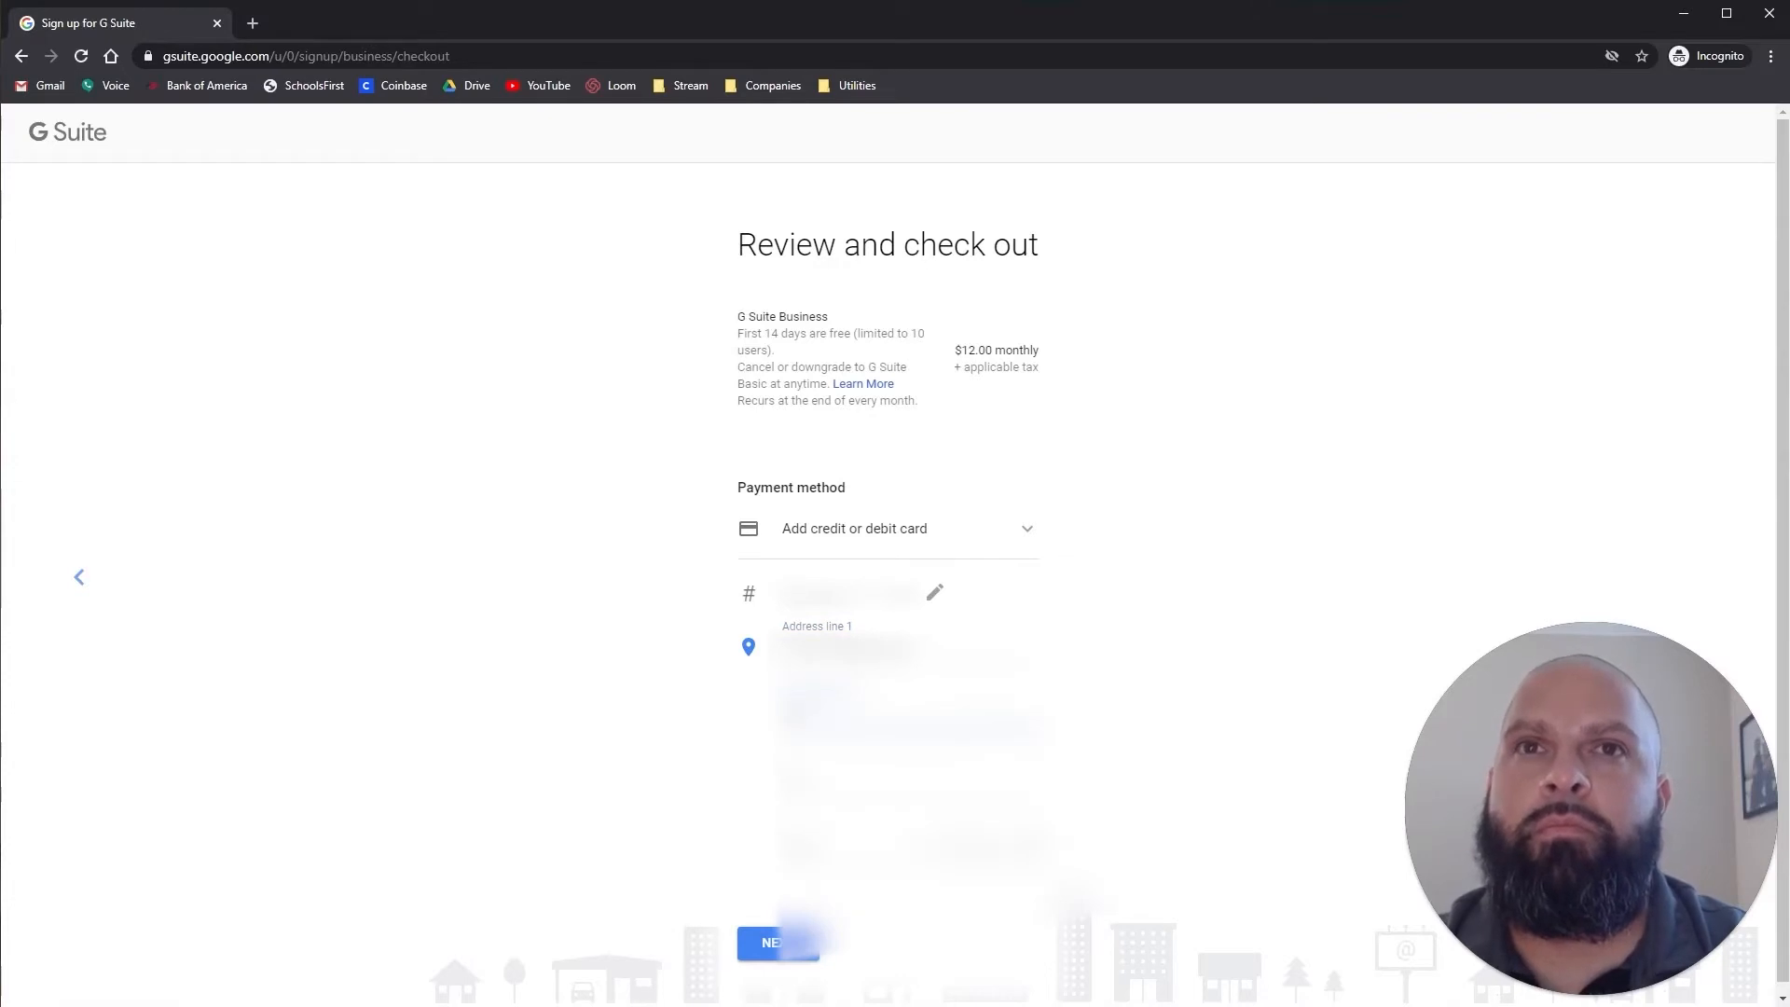
pyautogui.write('****')
pyautogui.press('Tab')
pyautogui.write('****')
pyautogui.press('Tab')
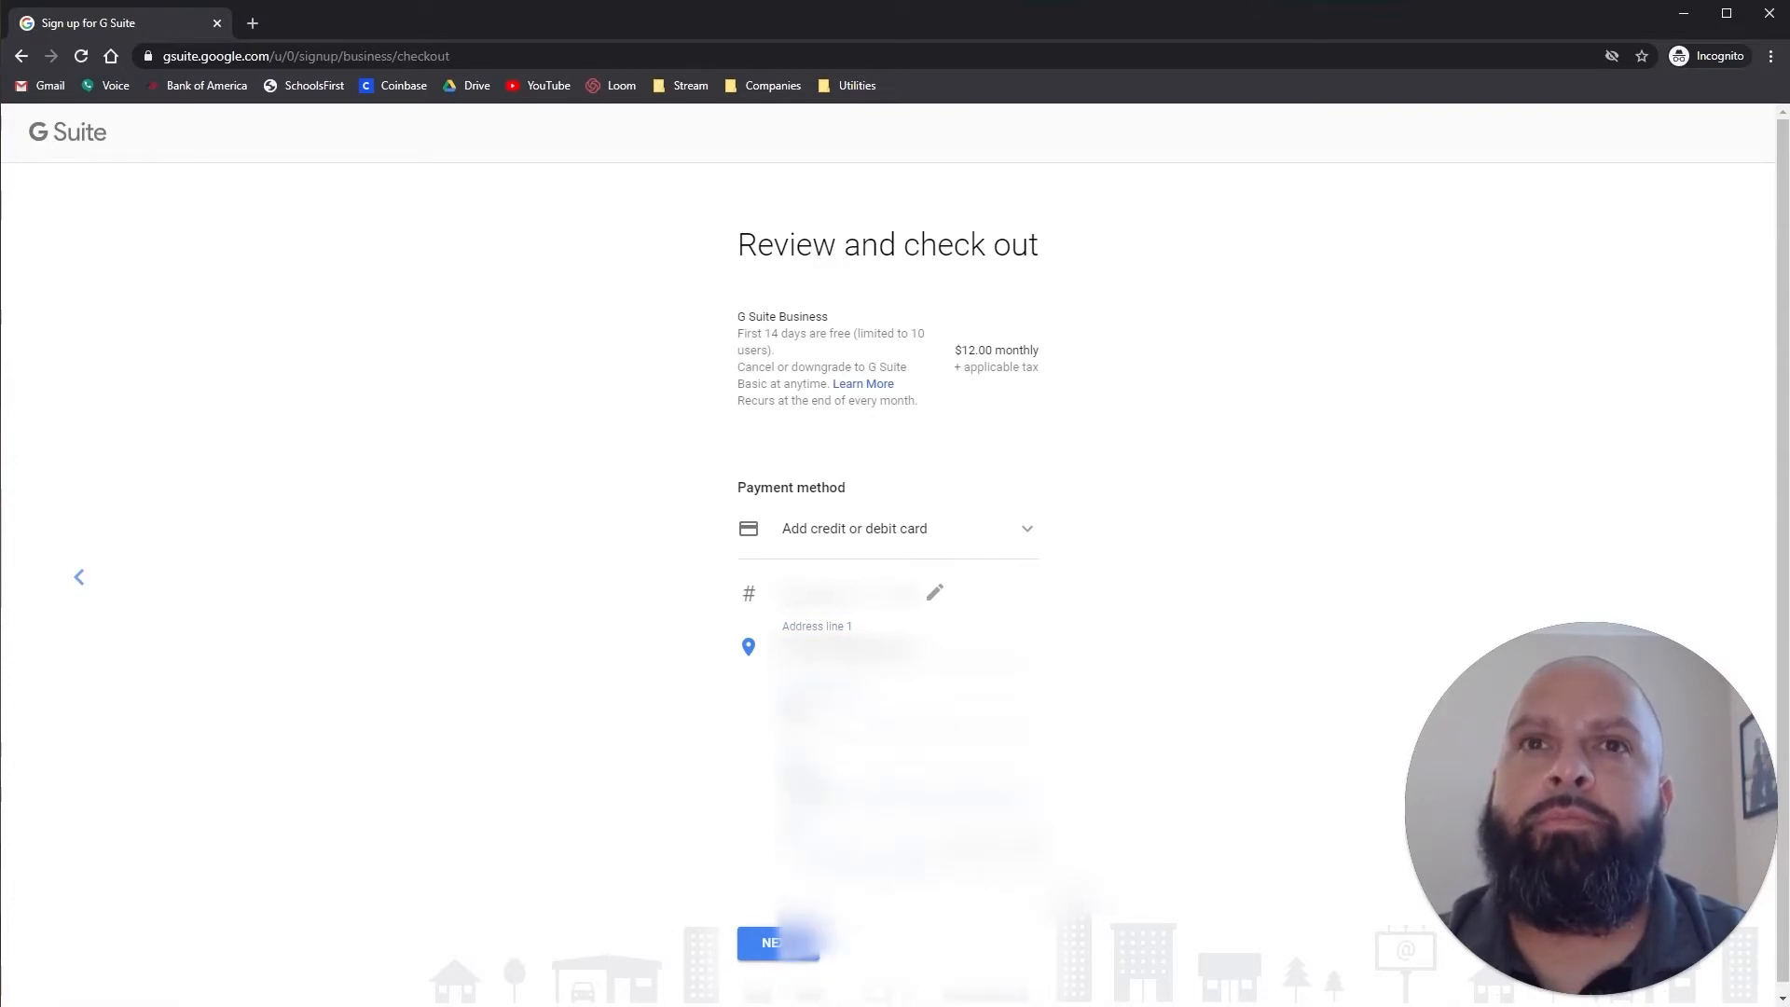
pyautogui.write('**')
pyautogui.press('Tab')
pyautogui.write('*****')
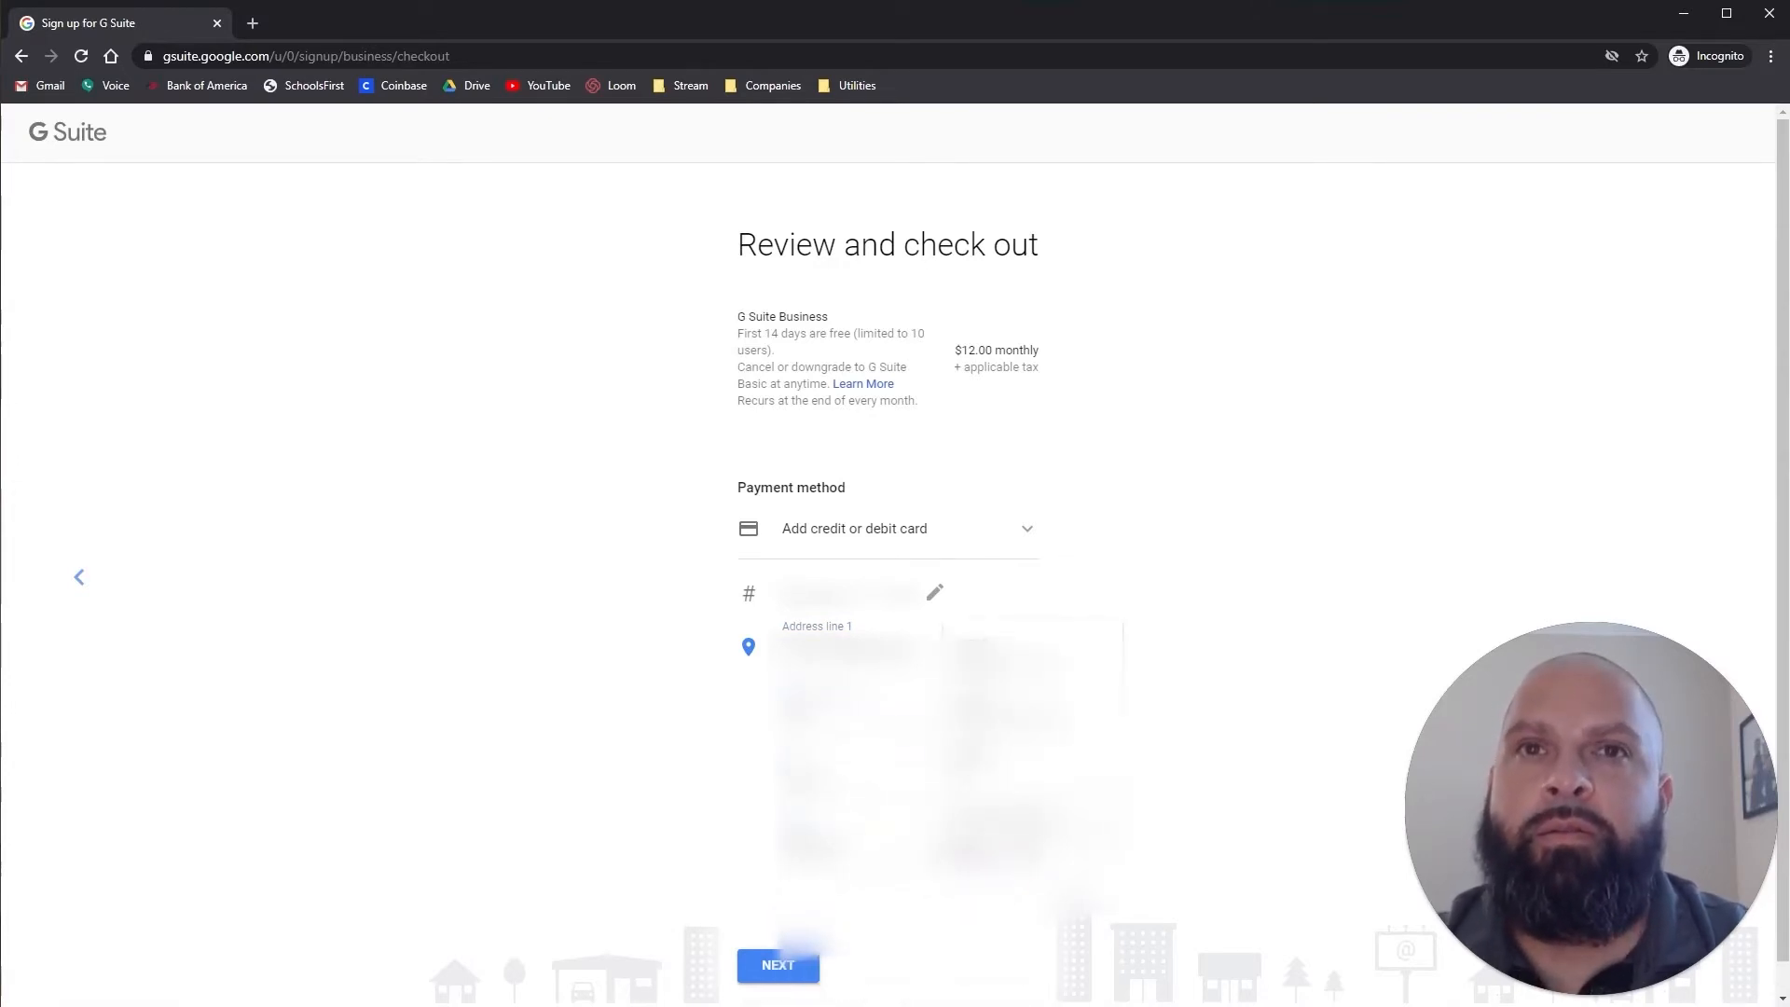
pyautogui.click(790, 950)
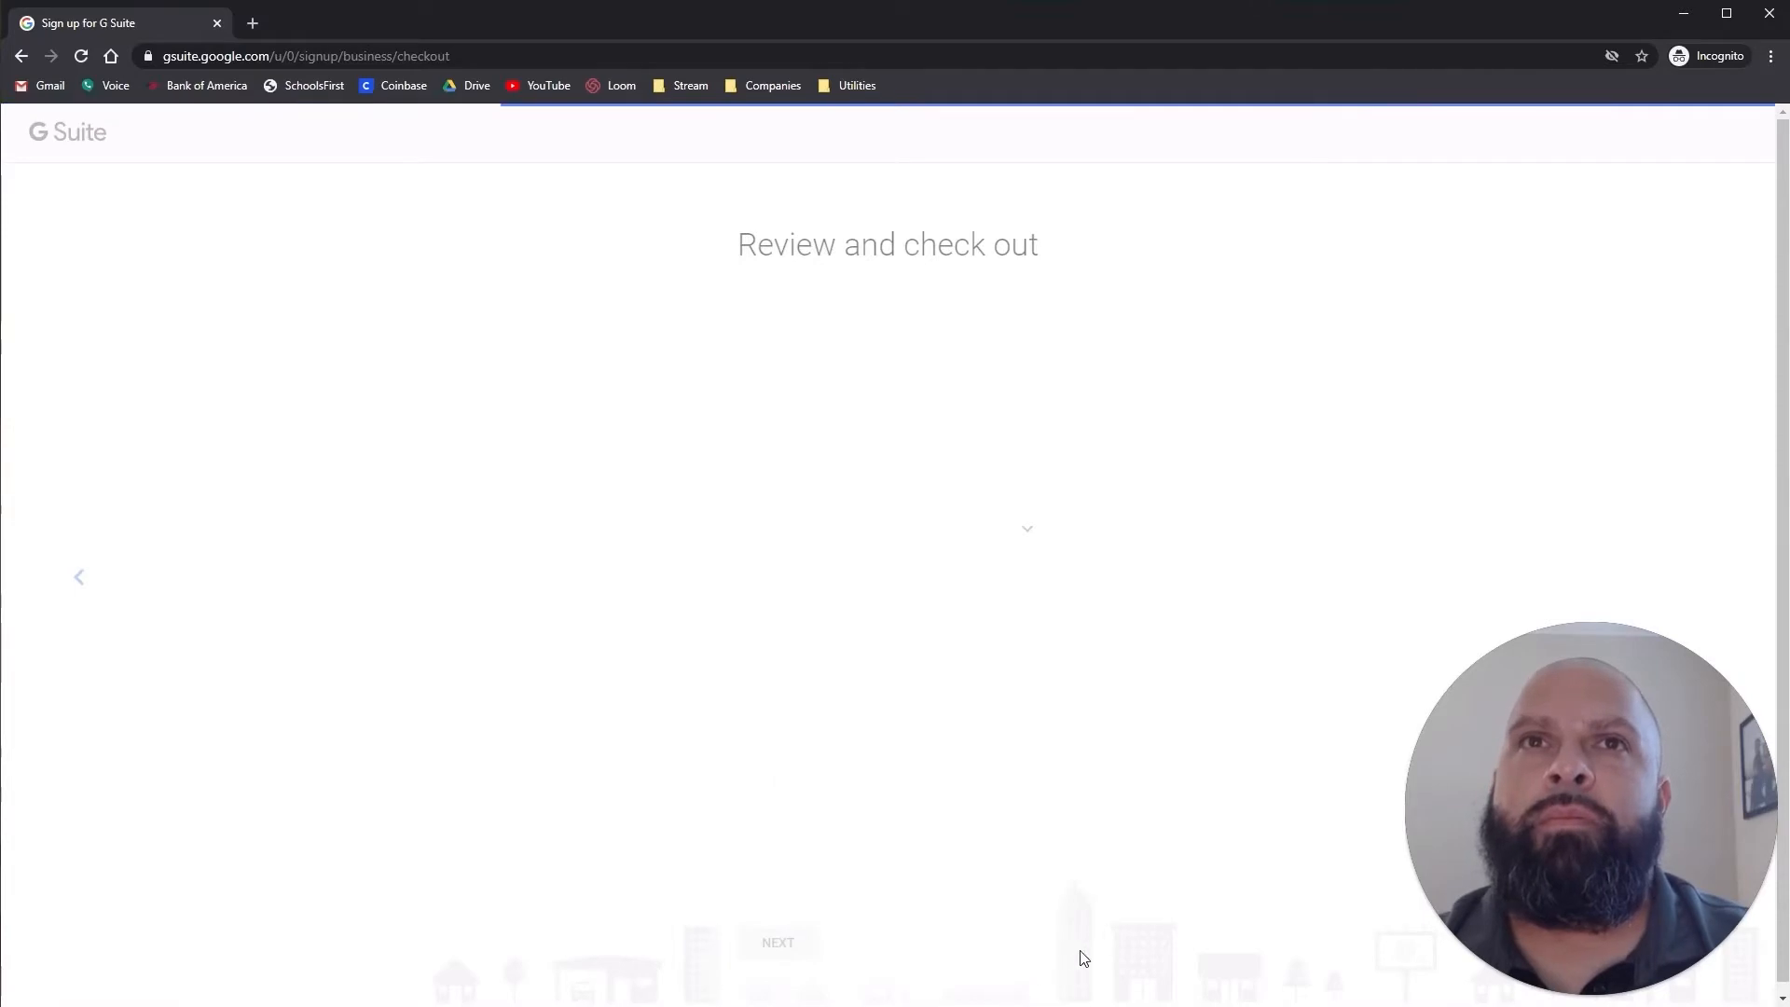
pyautogui.moveTo(781, 366); pyautogui.dragTo(1271, 378)
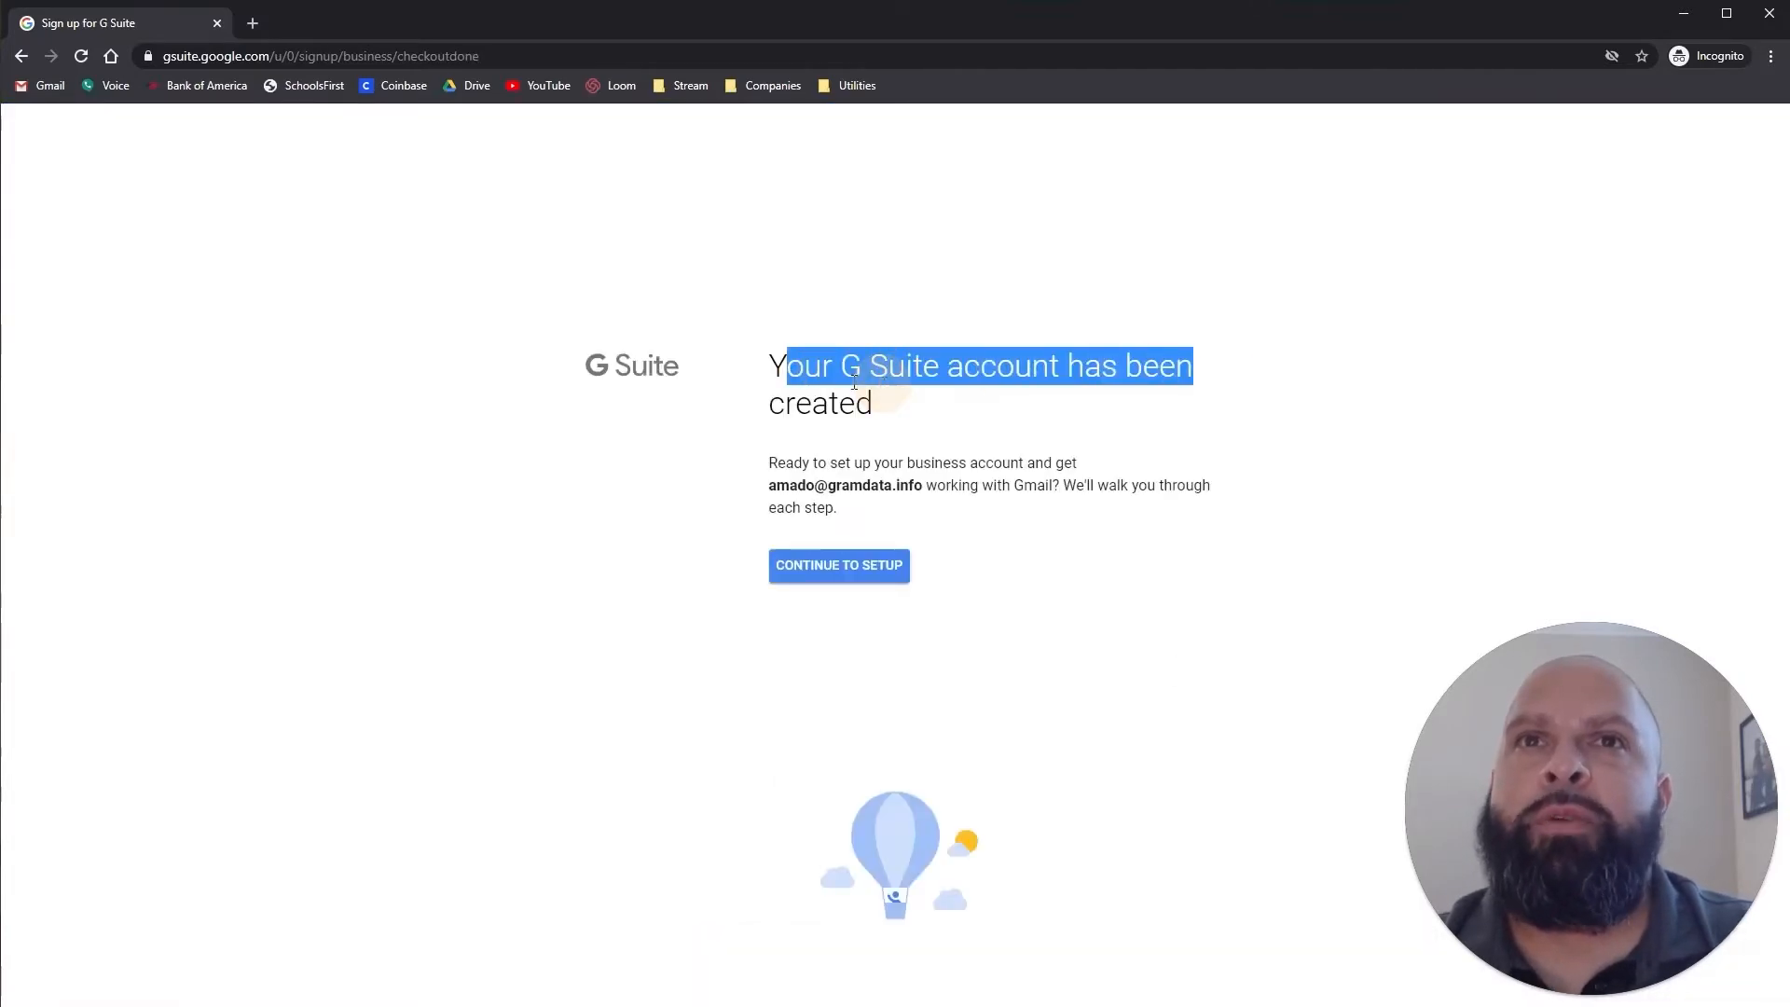
# Step: Continue to setup, skip the welcome dialog, and begin activating Gmail for gramdata.info
pyautogui.click(867, 571)
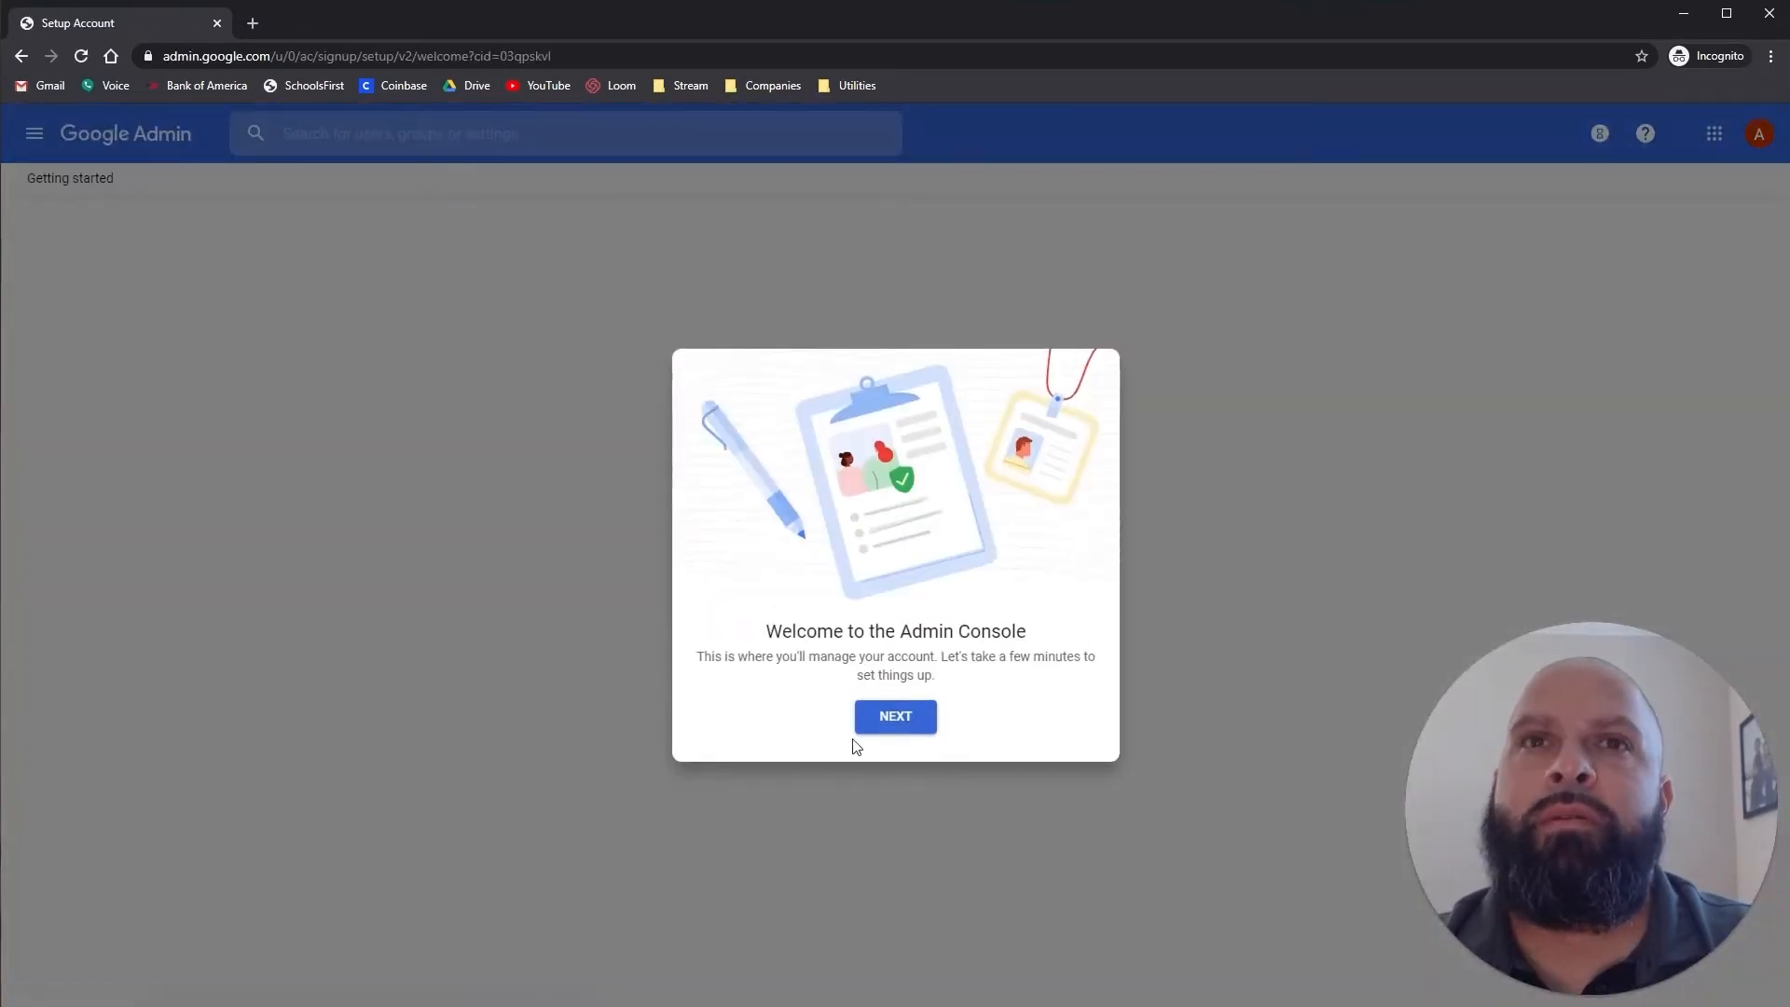
pyautogui.click(900, 724)
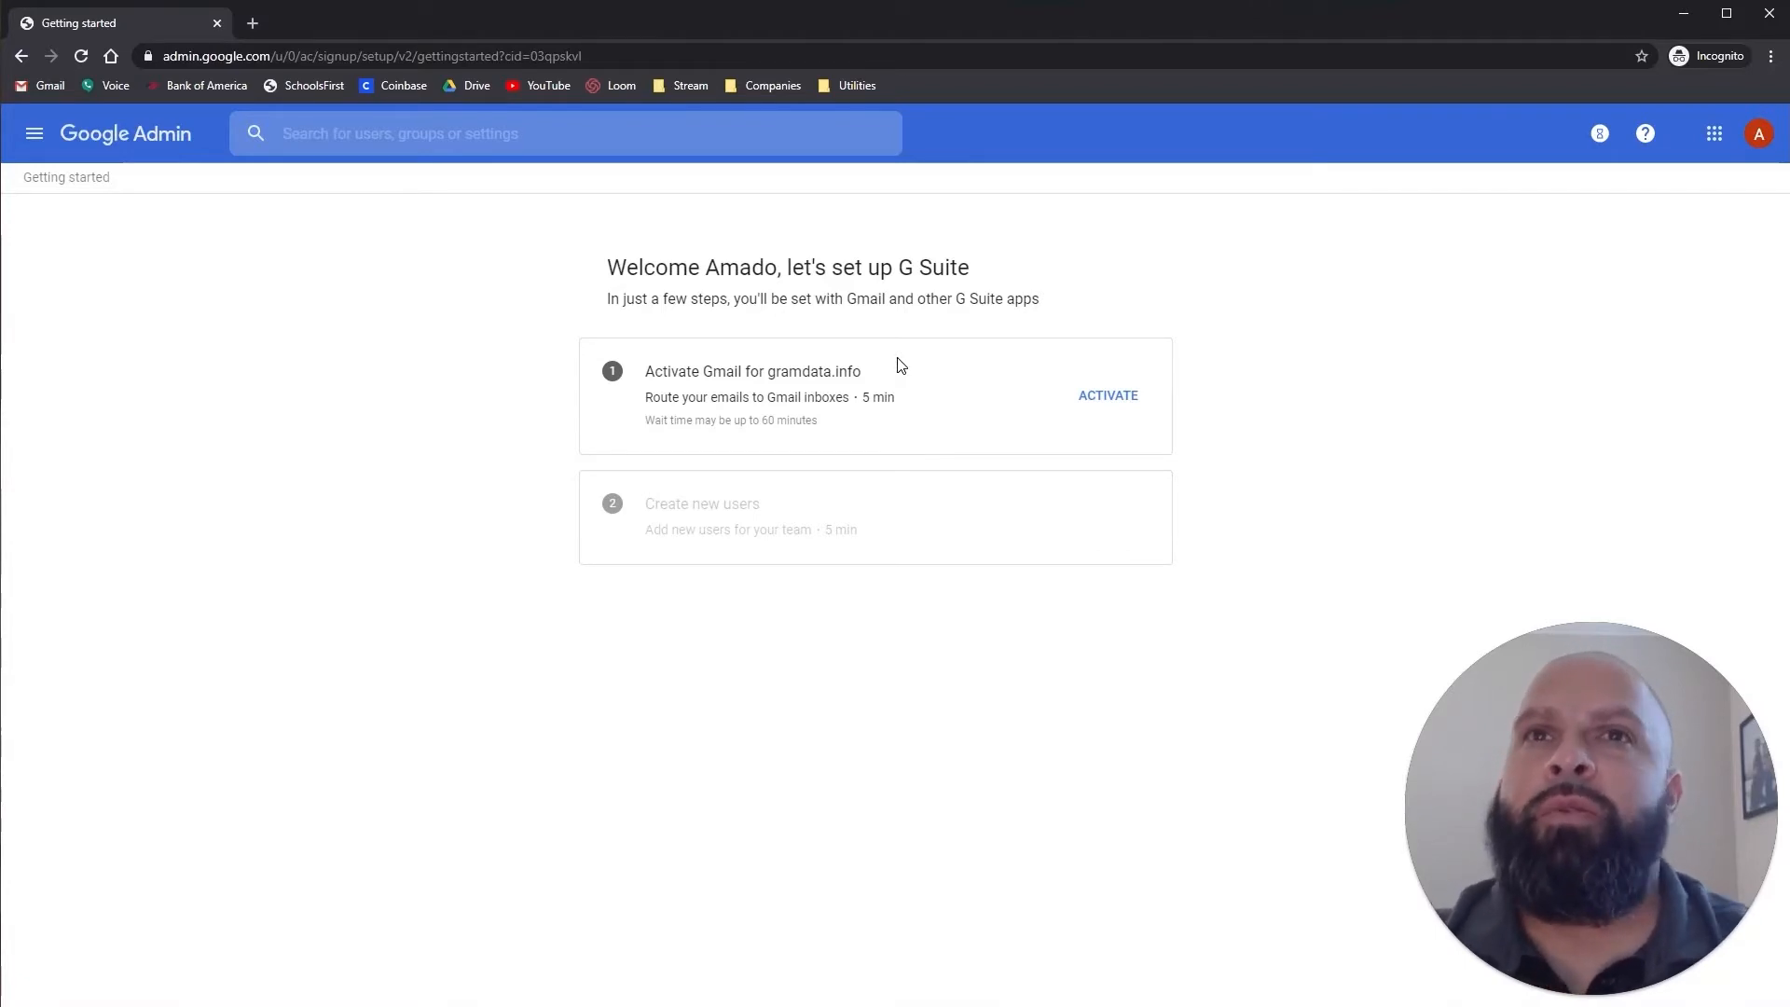
pyautogui.click(1119, 401)
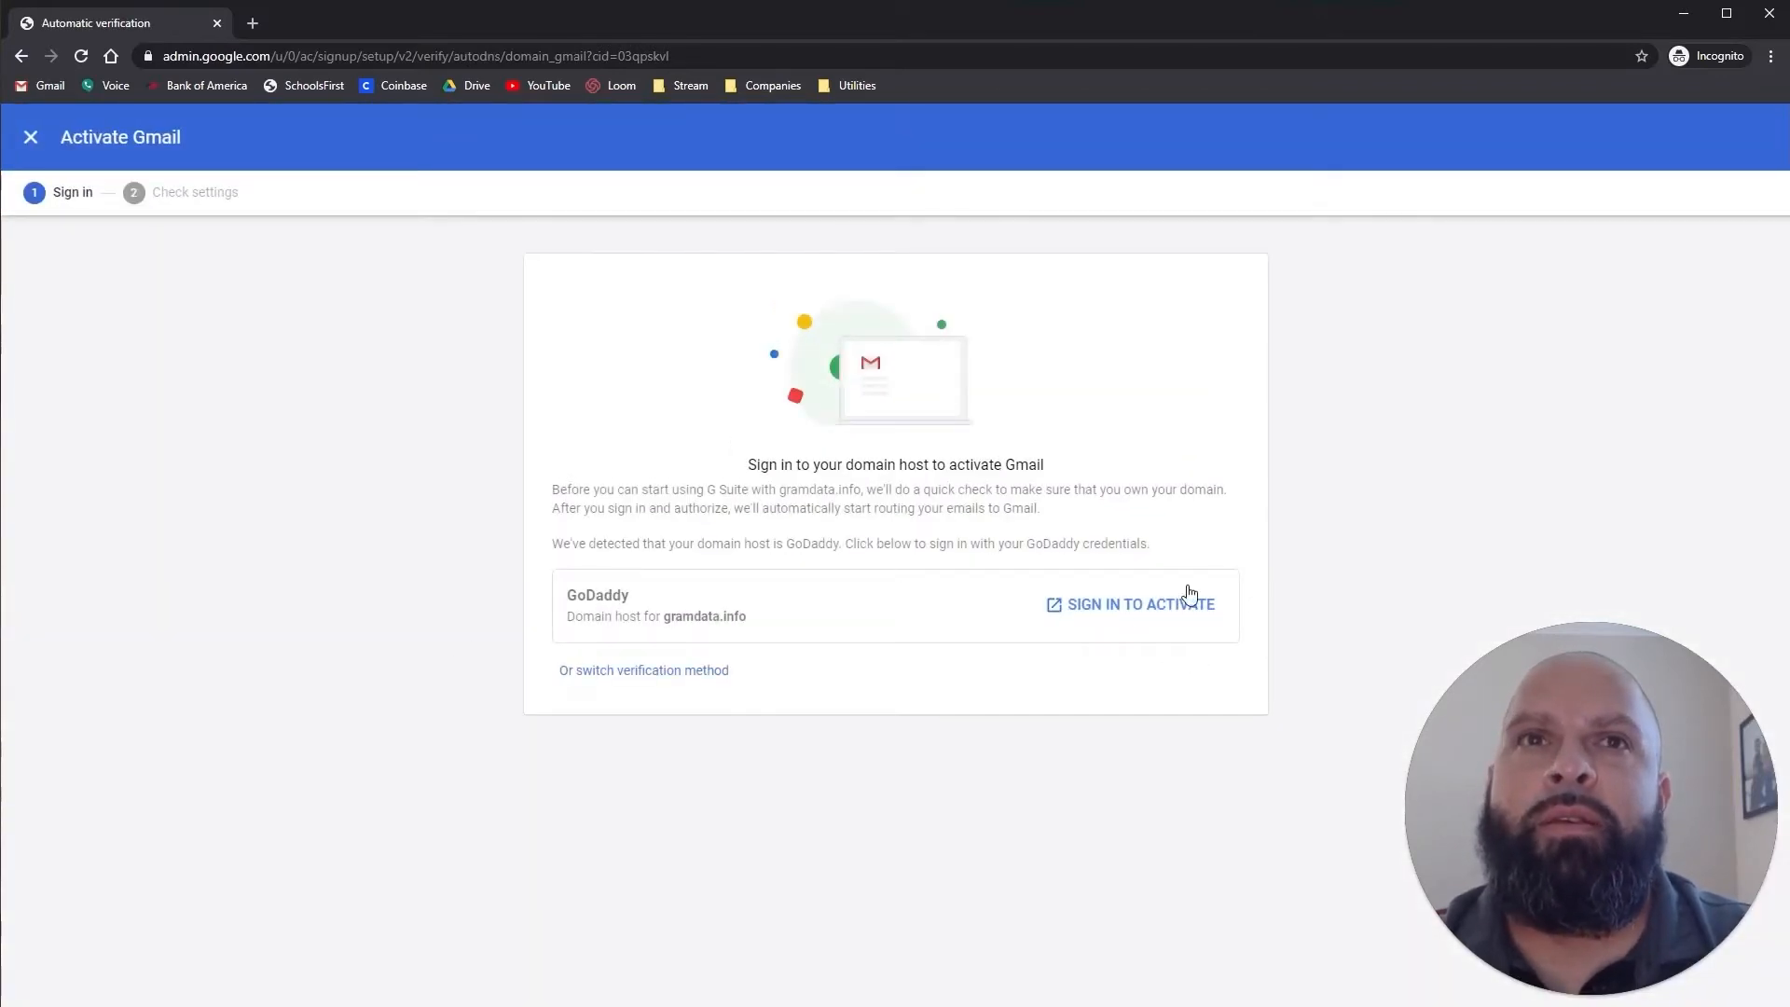
# Step: Sign in to GoDaddy in the popup and authorize Google to connect to gramdata.info
pyautogui.click(1156, 613)
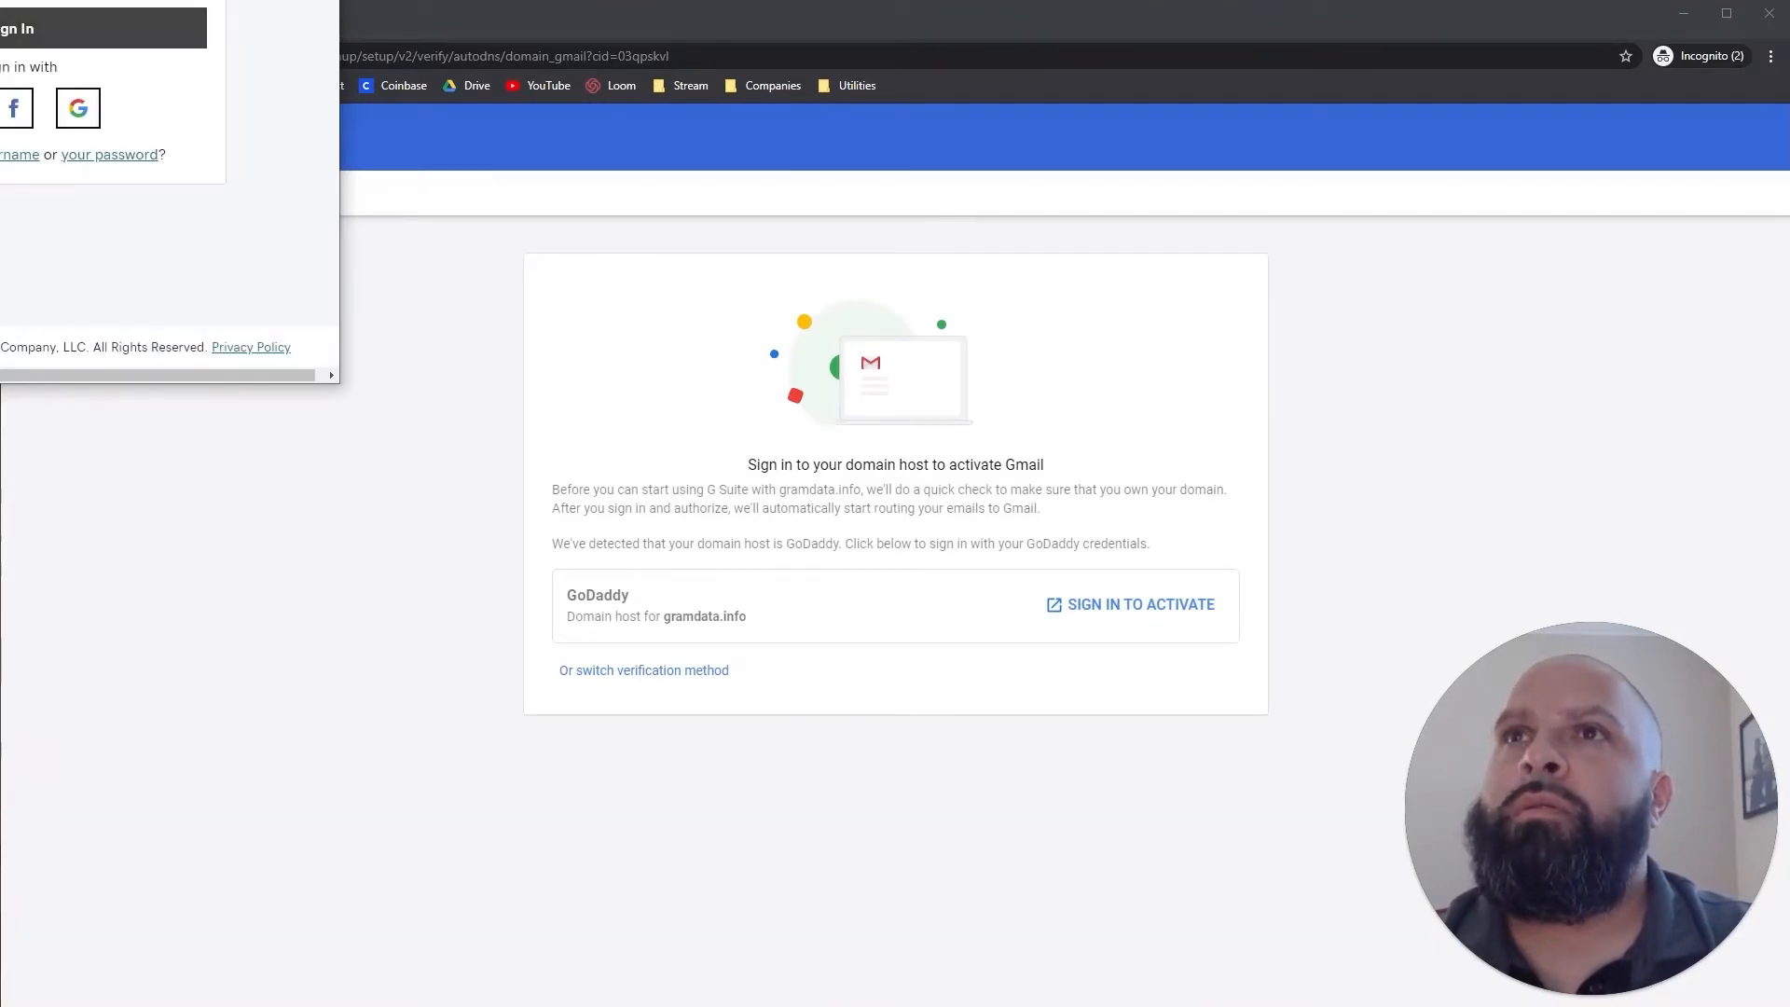
pyautogui.click(42, 22)
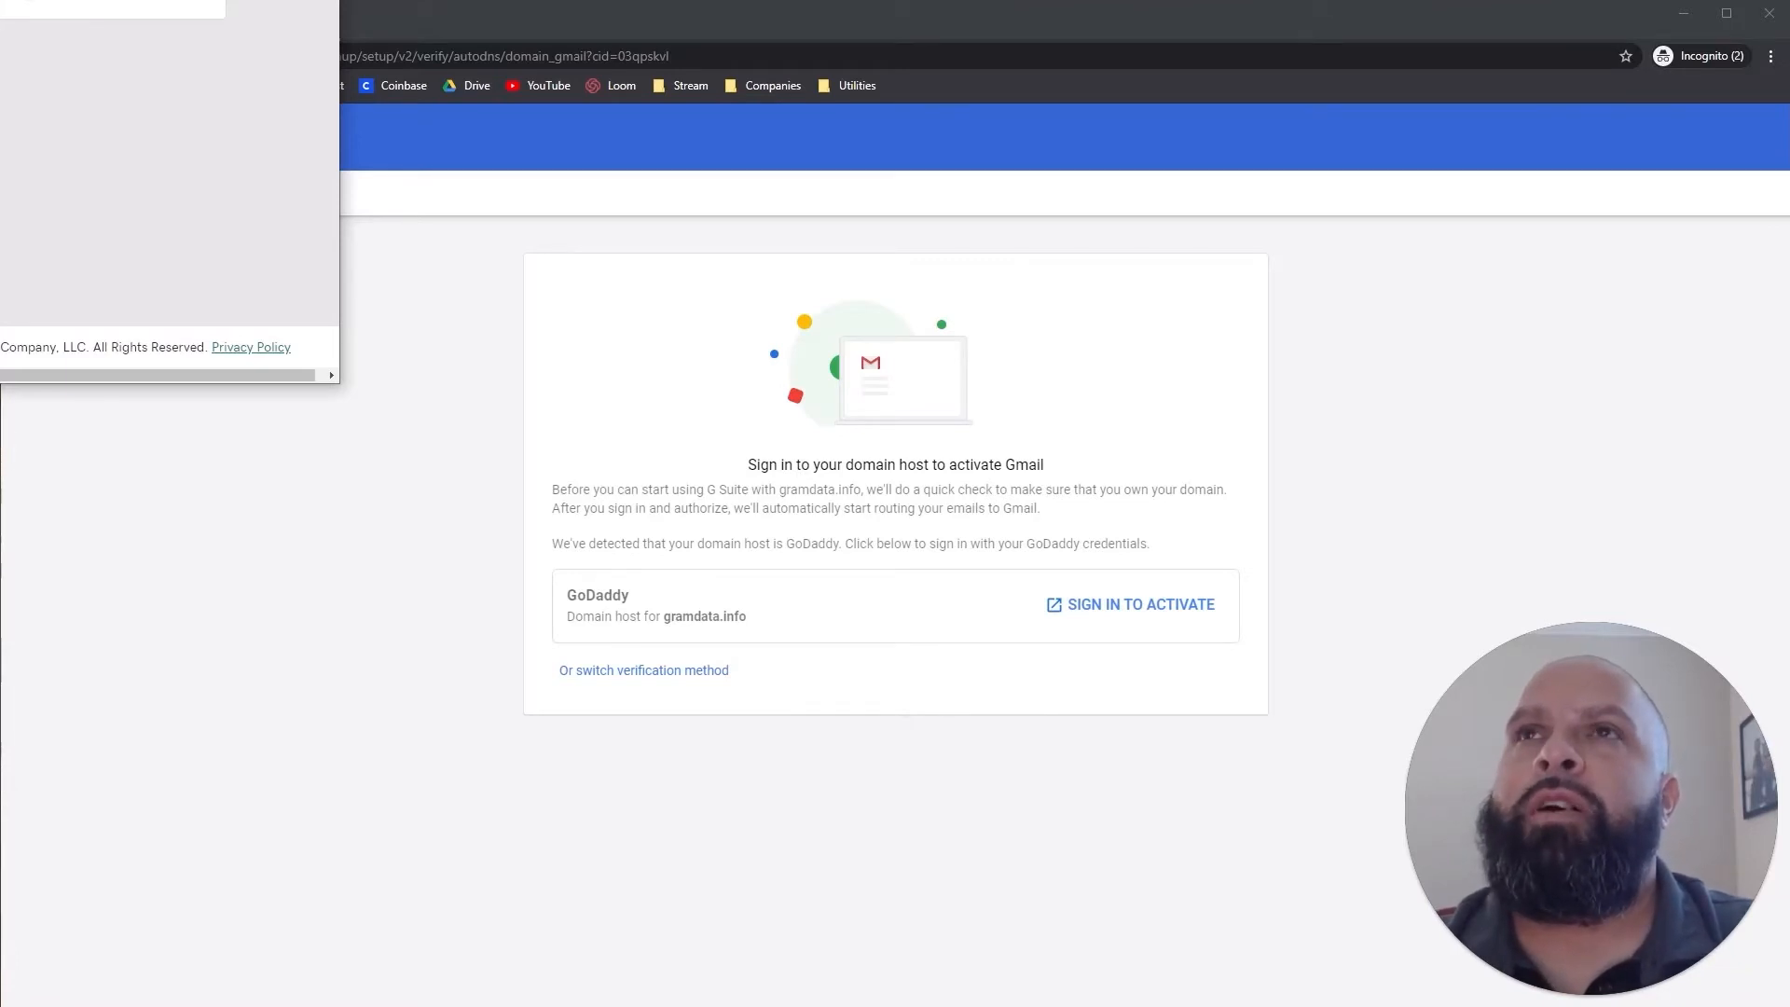
pyautogui.moveTo(9, 10); pyautogui.dragTo(832, 97)
pyautogui.click(850, 580)
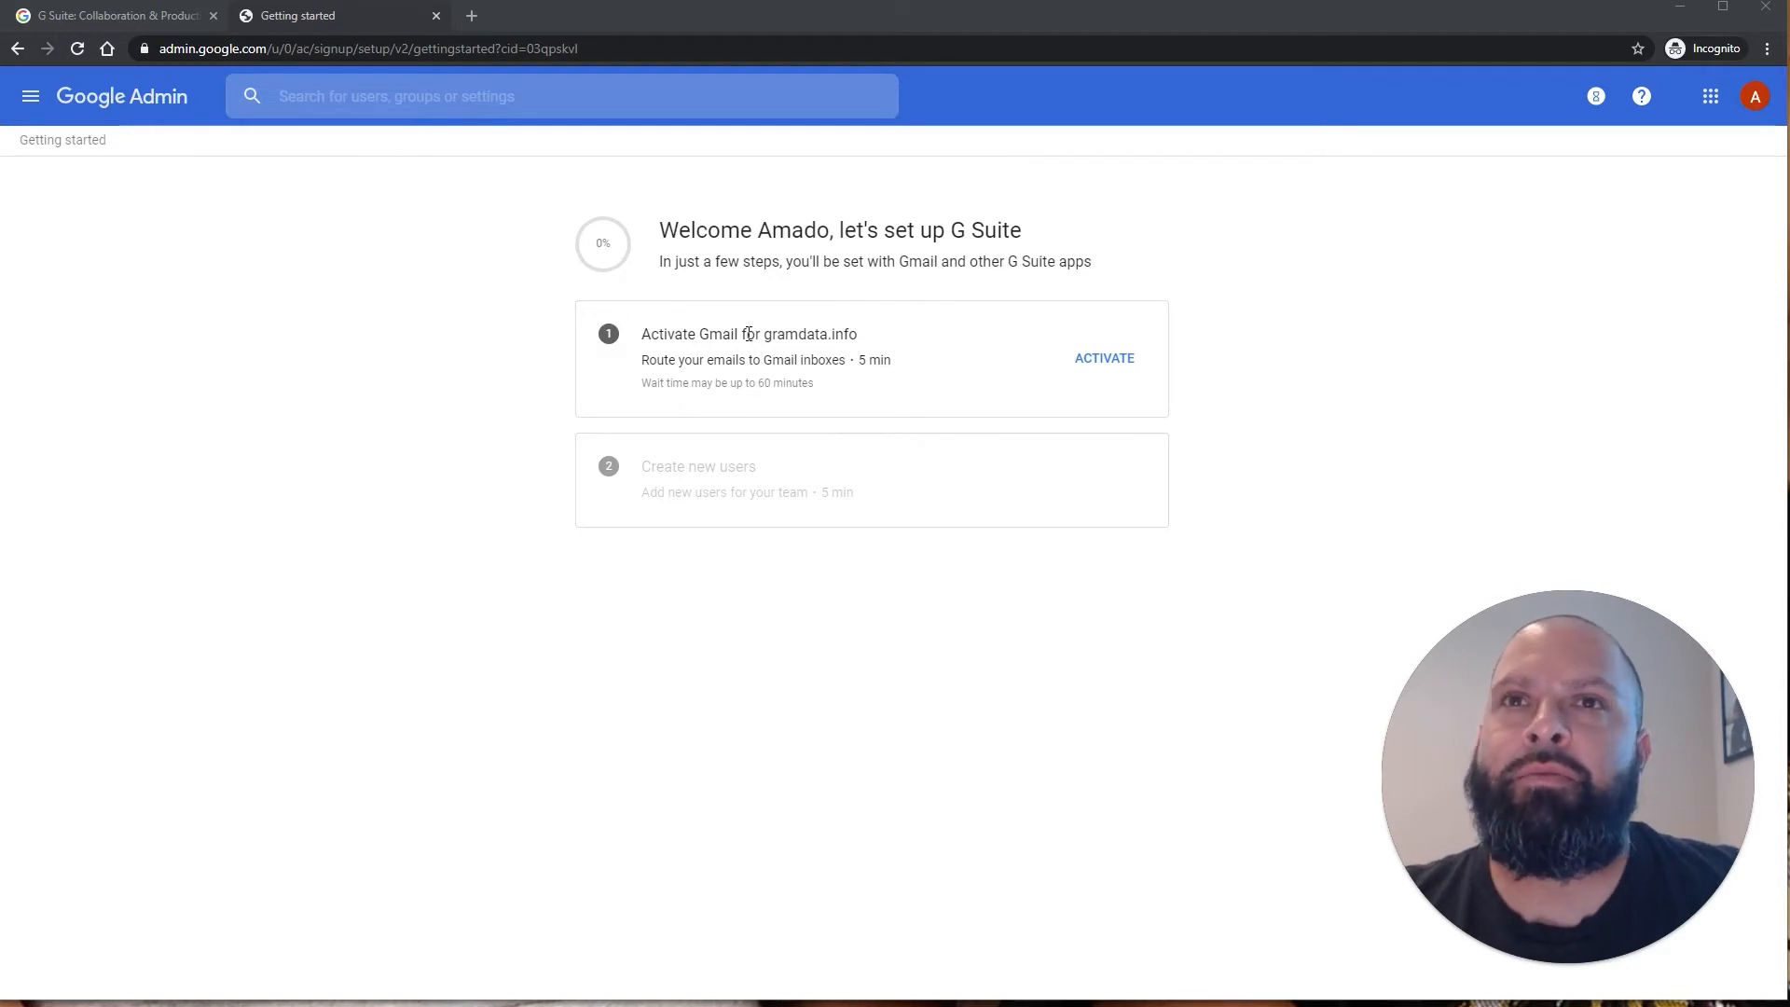
# Step: Retry Gmail activation, pass GoDaddy's two-step verification, and authorize Google to configure gramdata.info's DNS
pyautogui.click(1110, 364)
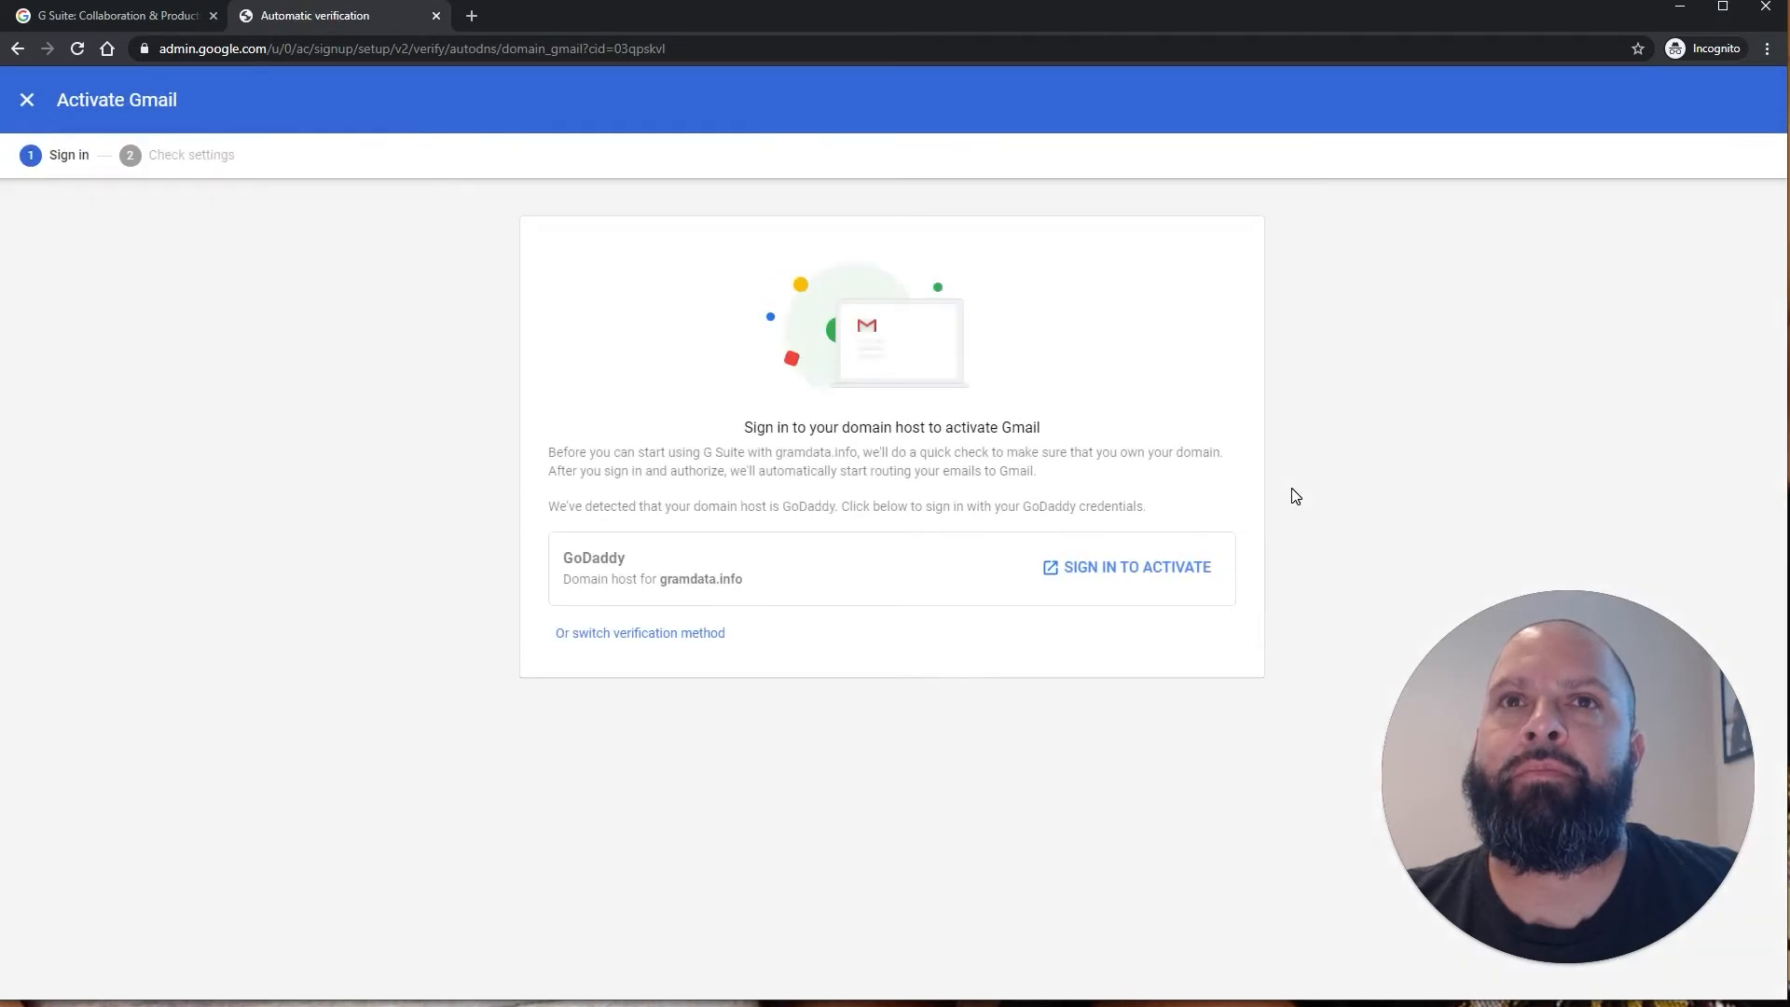
pyautogui.click(1161, 567)
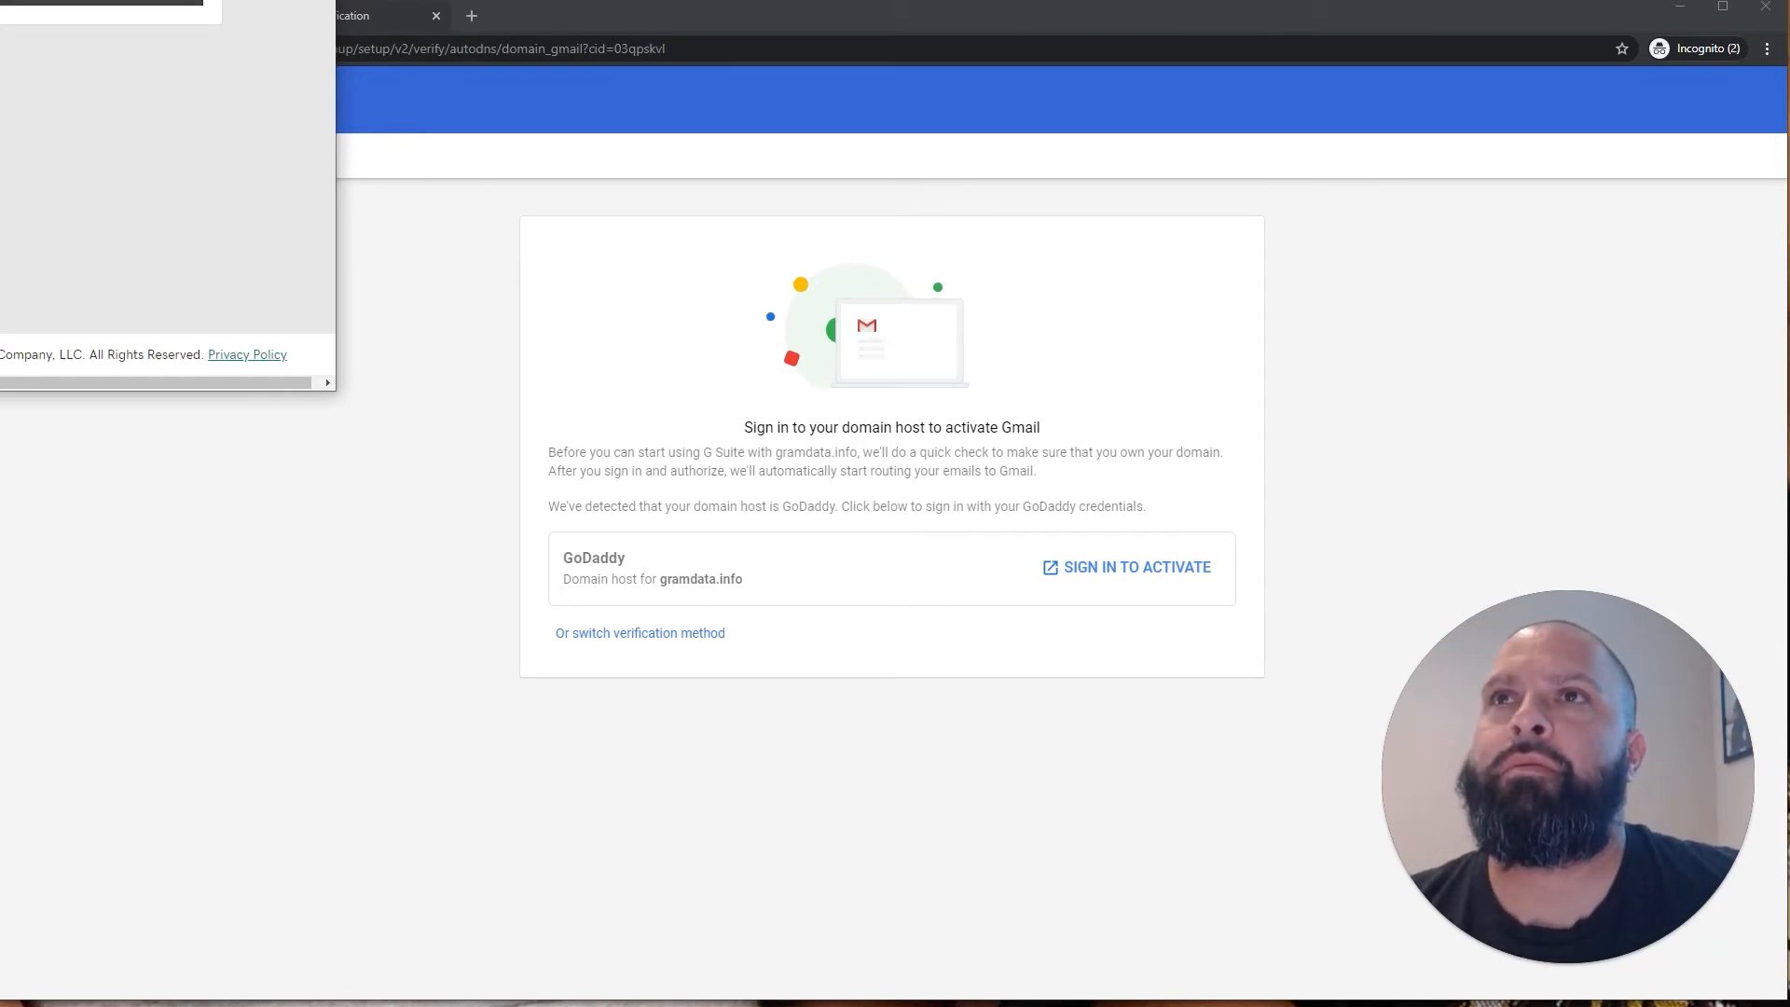
pyautogui.moveTo(28, 0); pyautogui.dragTo(823, 126)
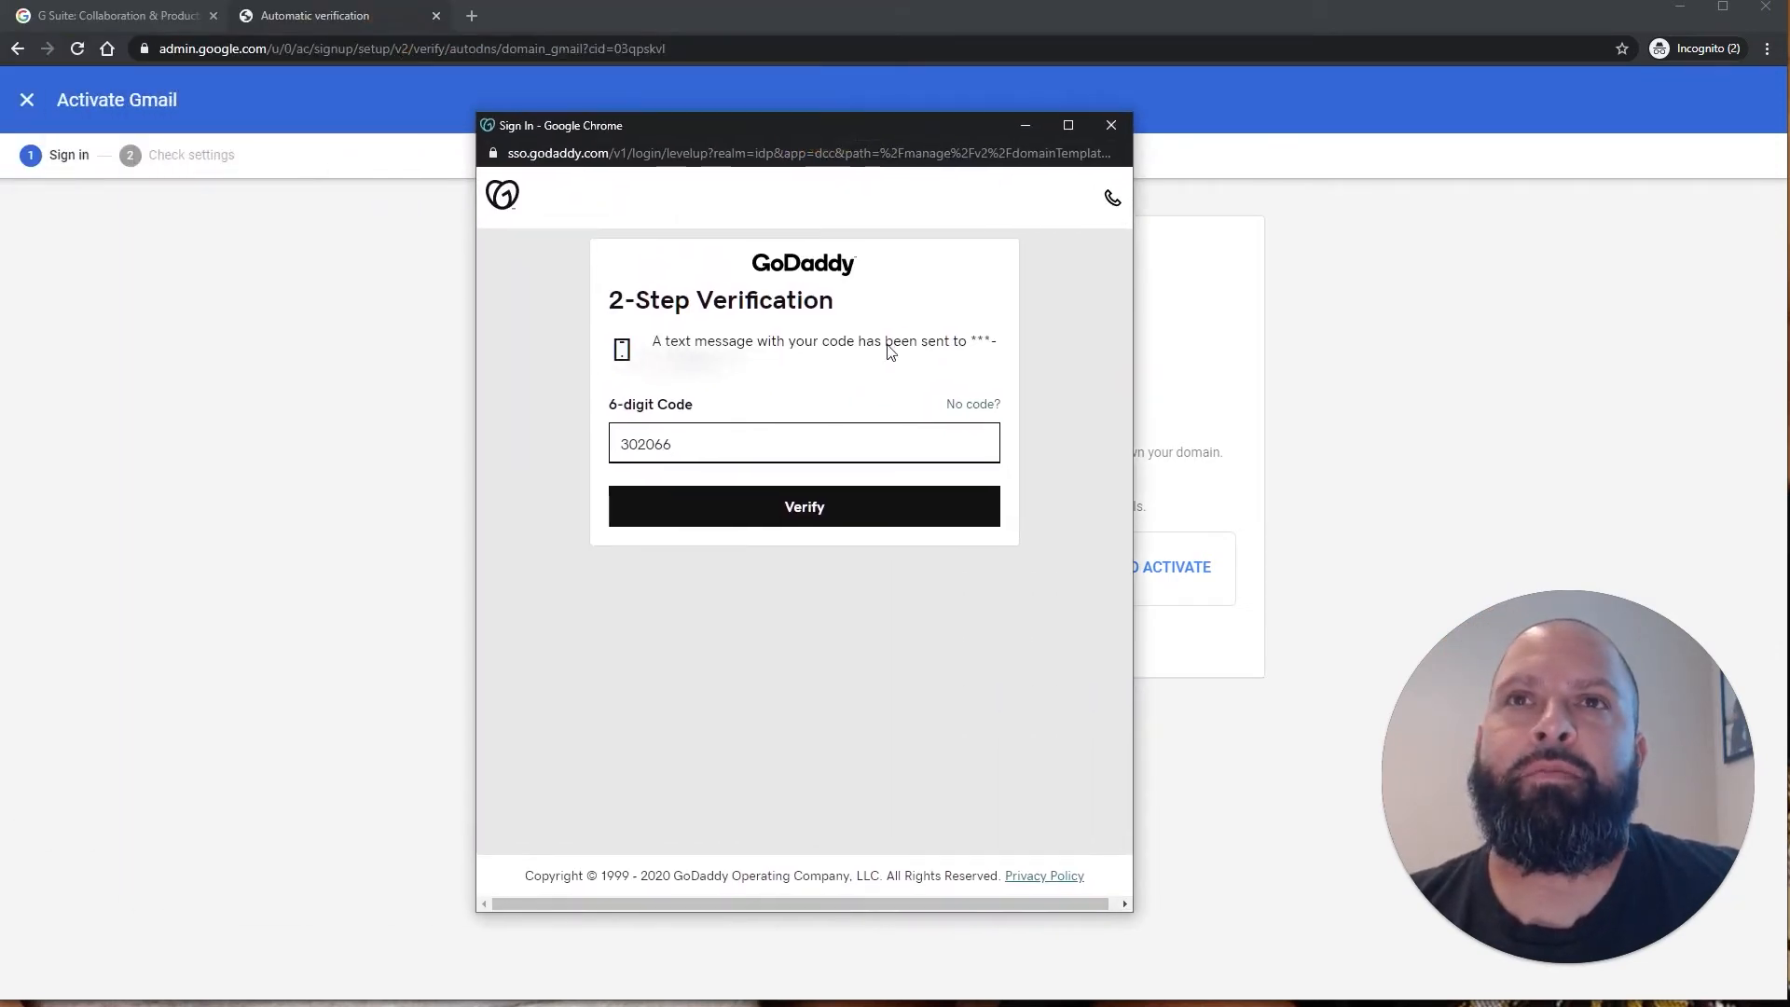
pyautogui.click(824, 511)
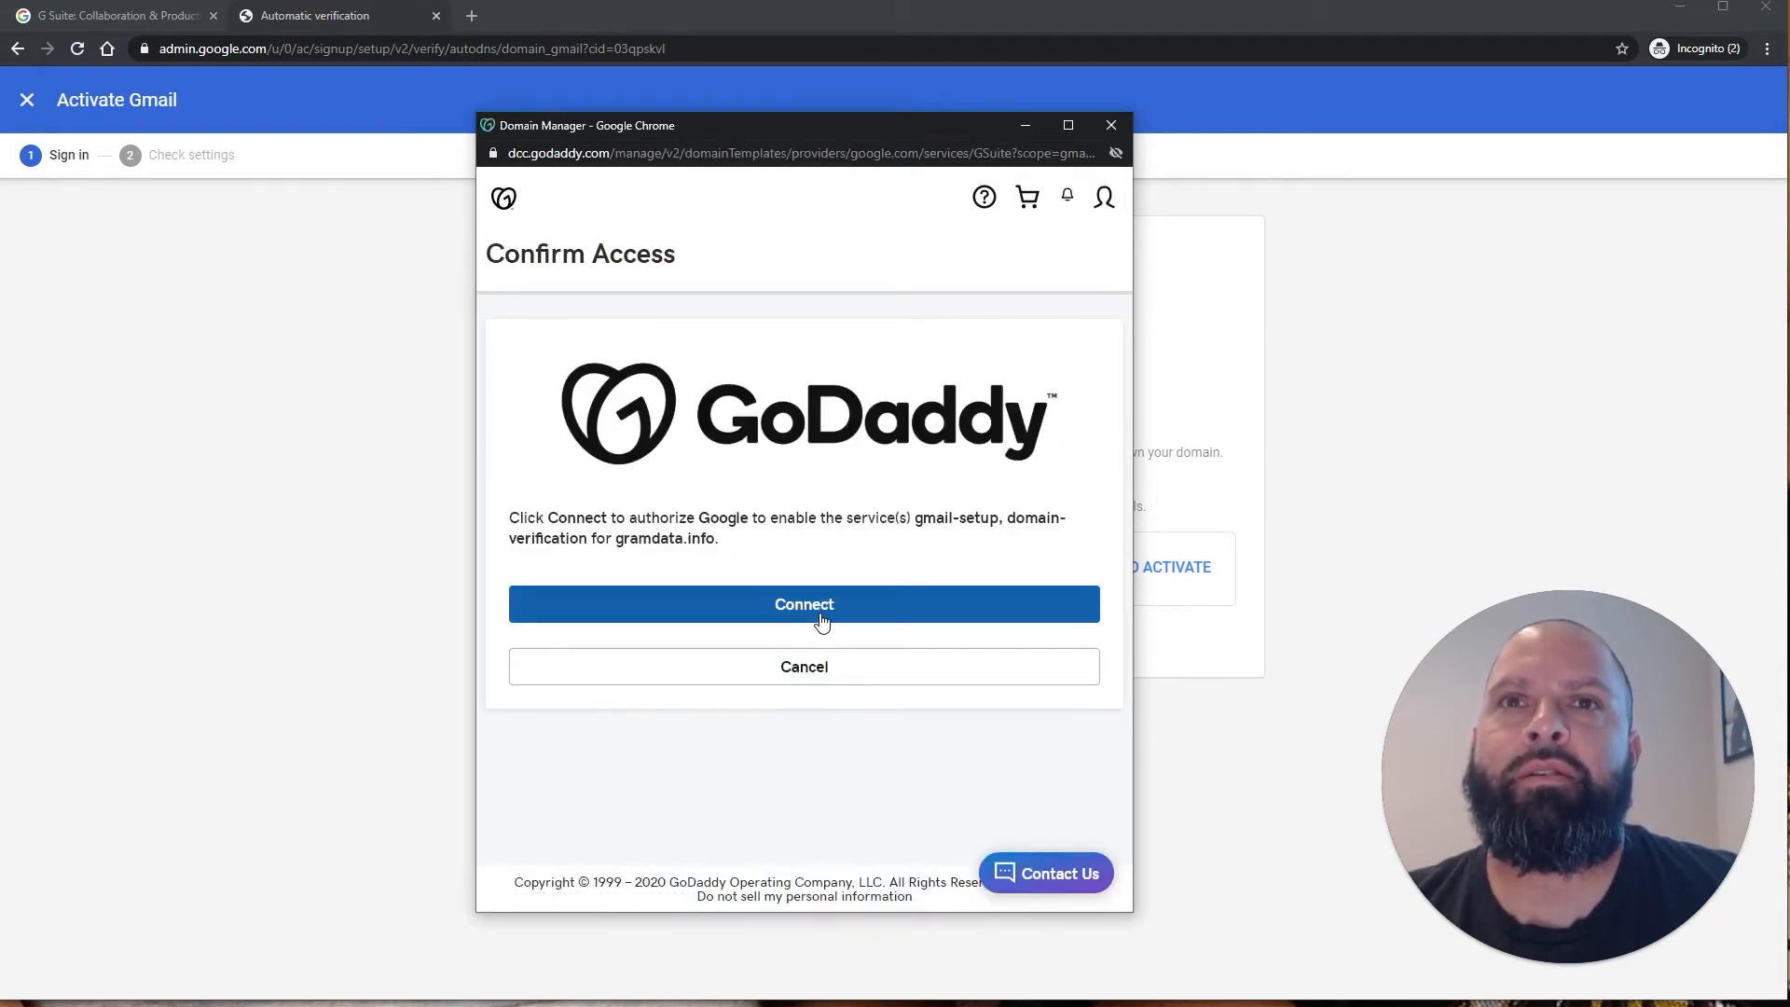
pyautogui.click(837, 602)
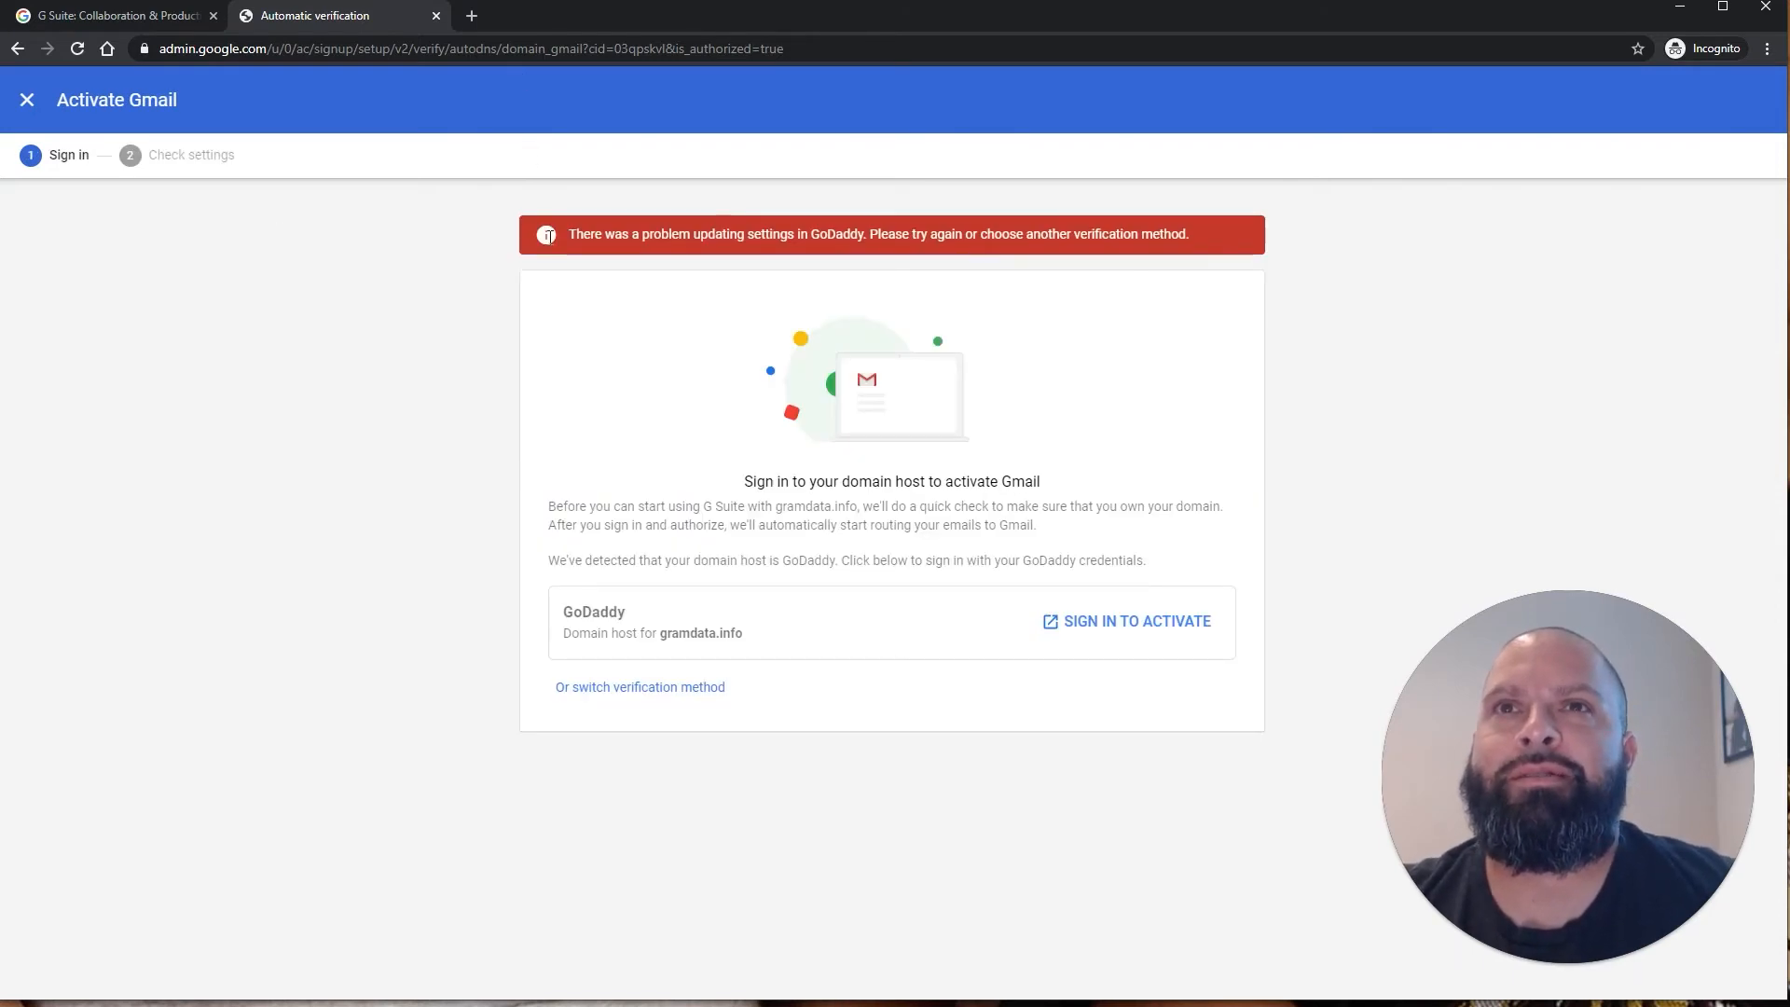
# Step: Review the GoDaddy update error and switch to the GRAMDATA.INFO DNS Management window
pyautogui.moveTo(578, 237); pyautogui.dragTo(1003, 249)
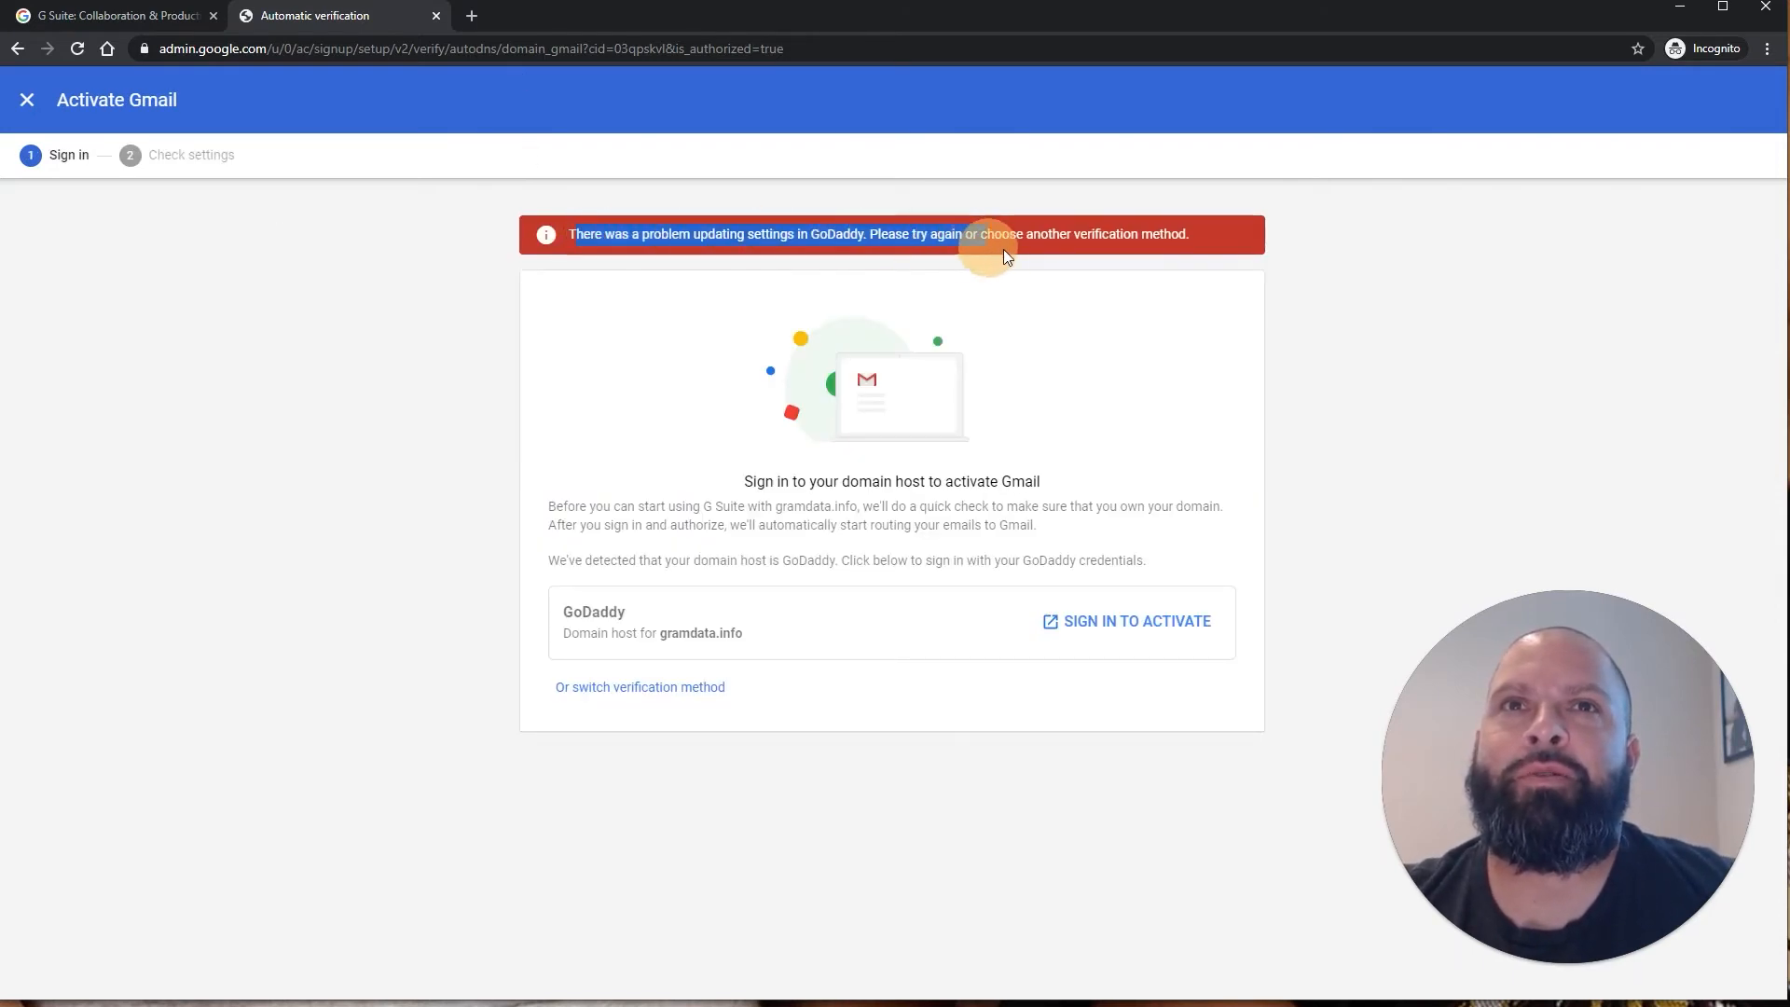
pyautogui.click(1452, 495)
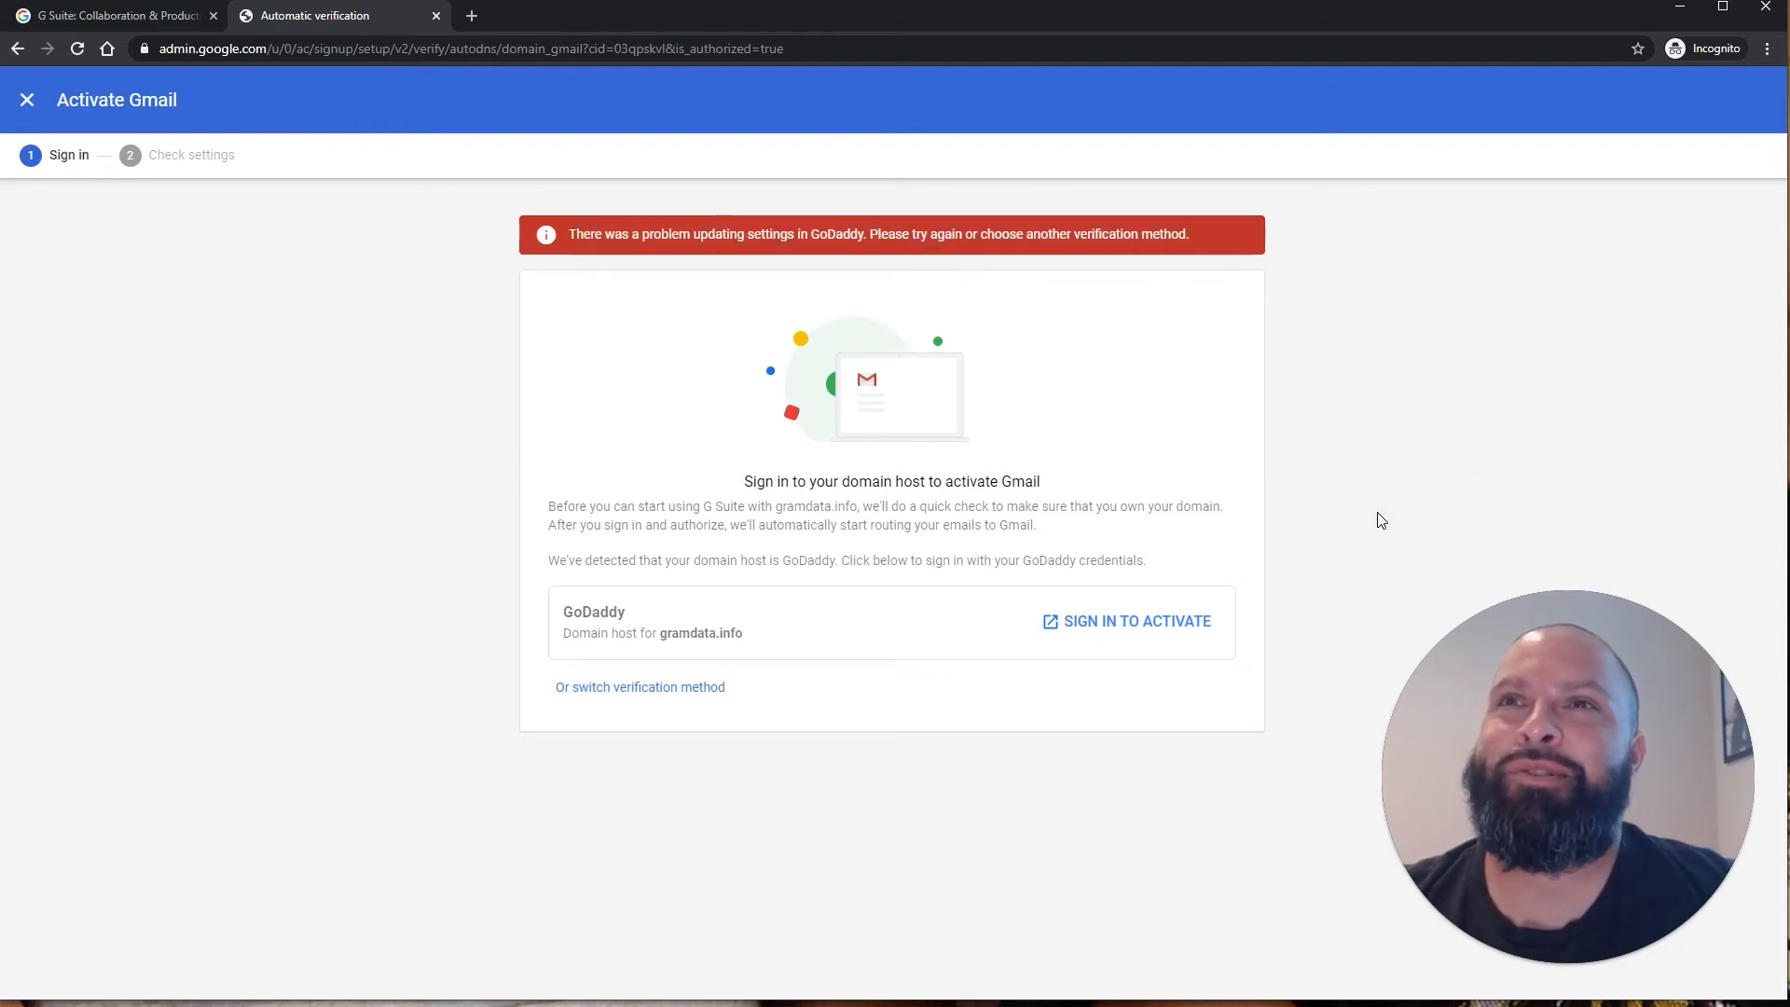
pyautogui.hotkey('alt', 'Tab')
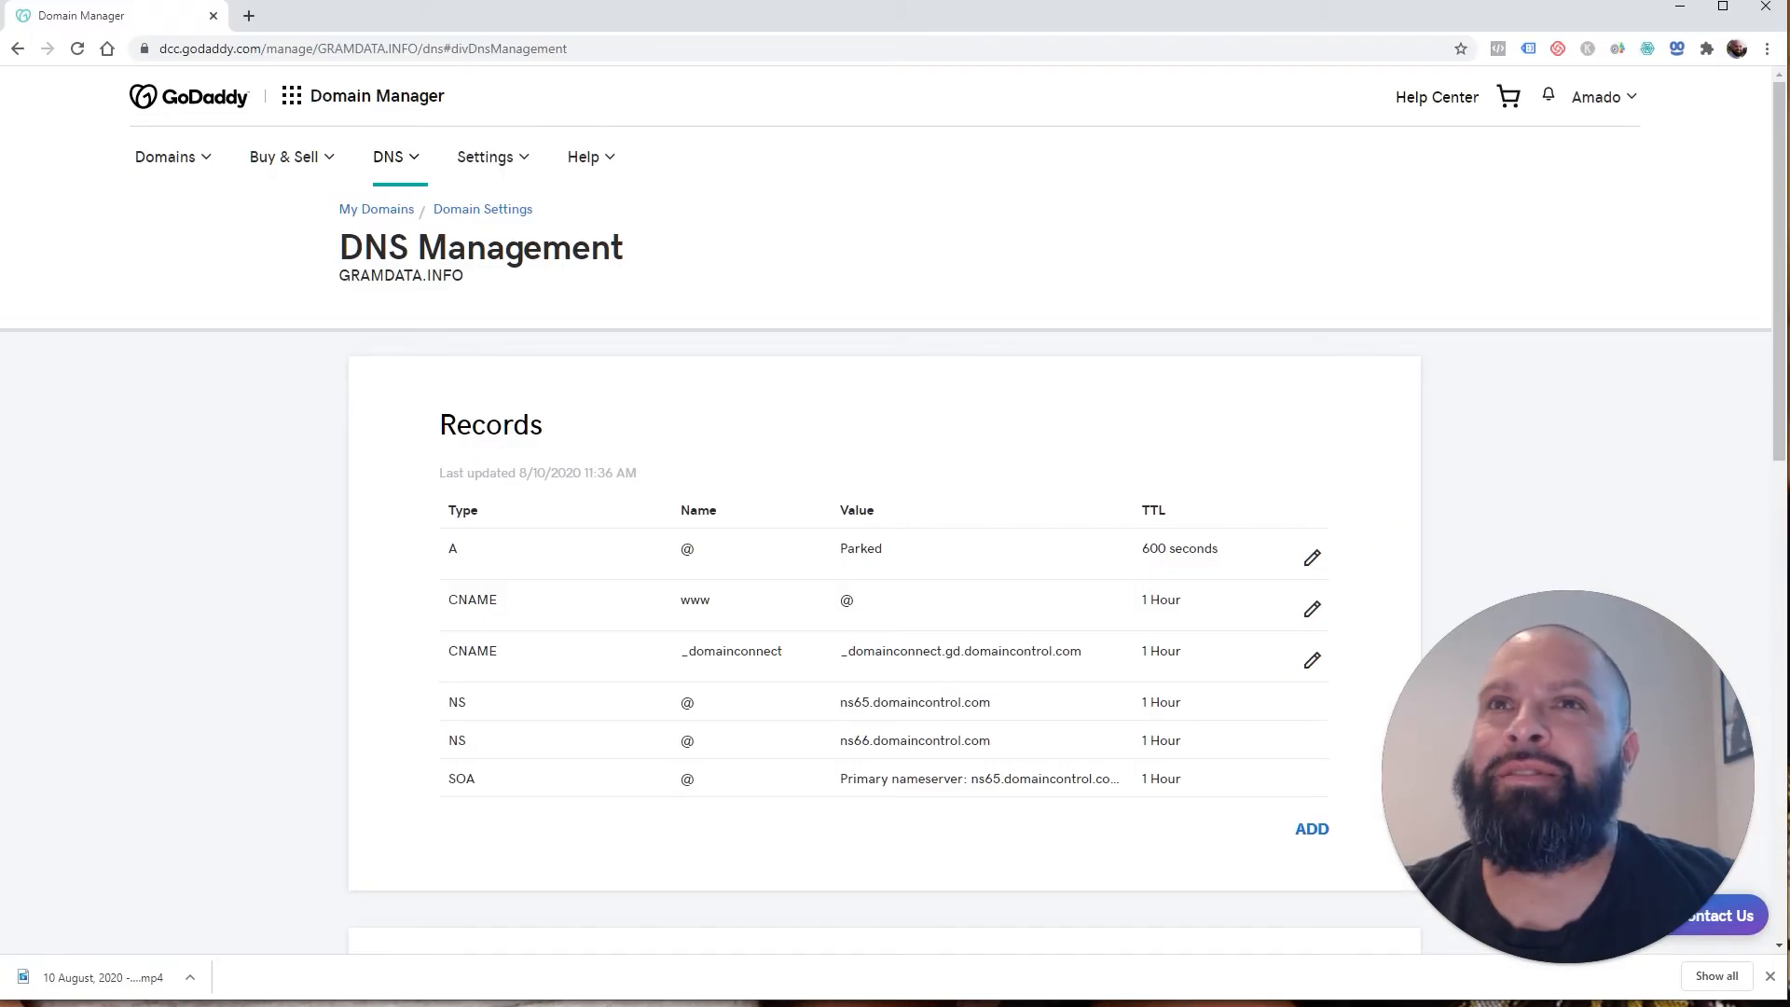
# Step: Reload gramdata.info's DNS records and confirm Google's five MX records and site-verification TXT value are listed
pyautogui.click(77, 48)
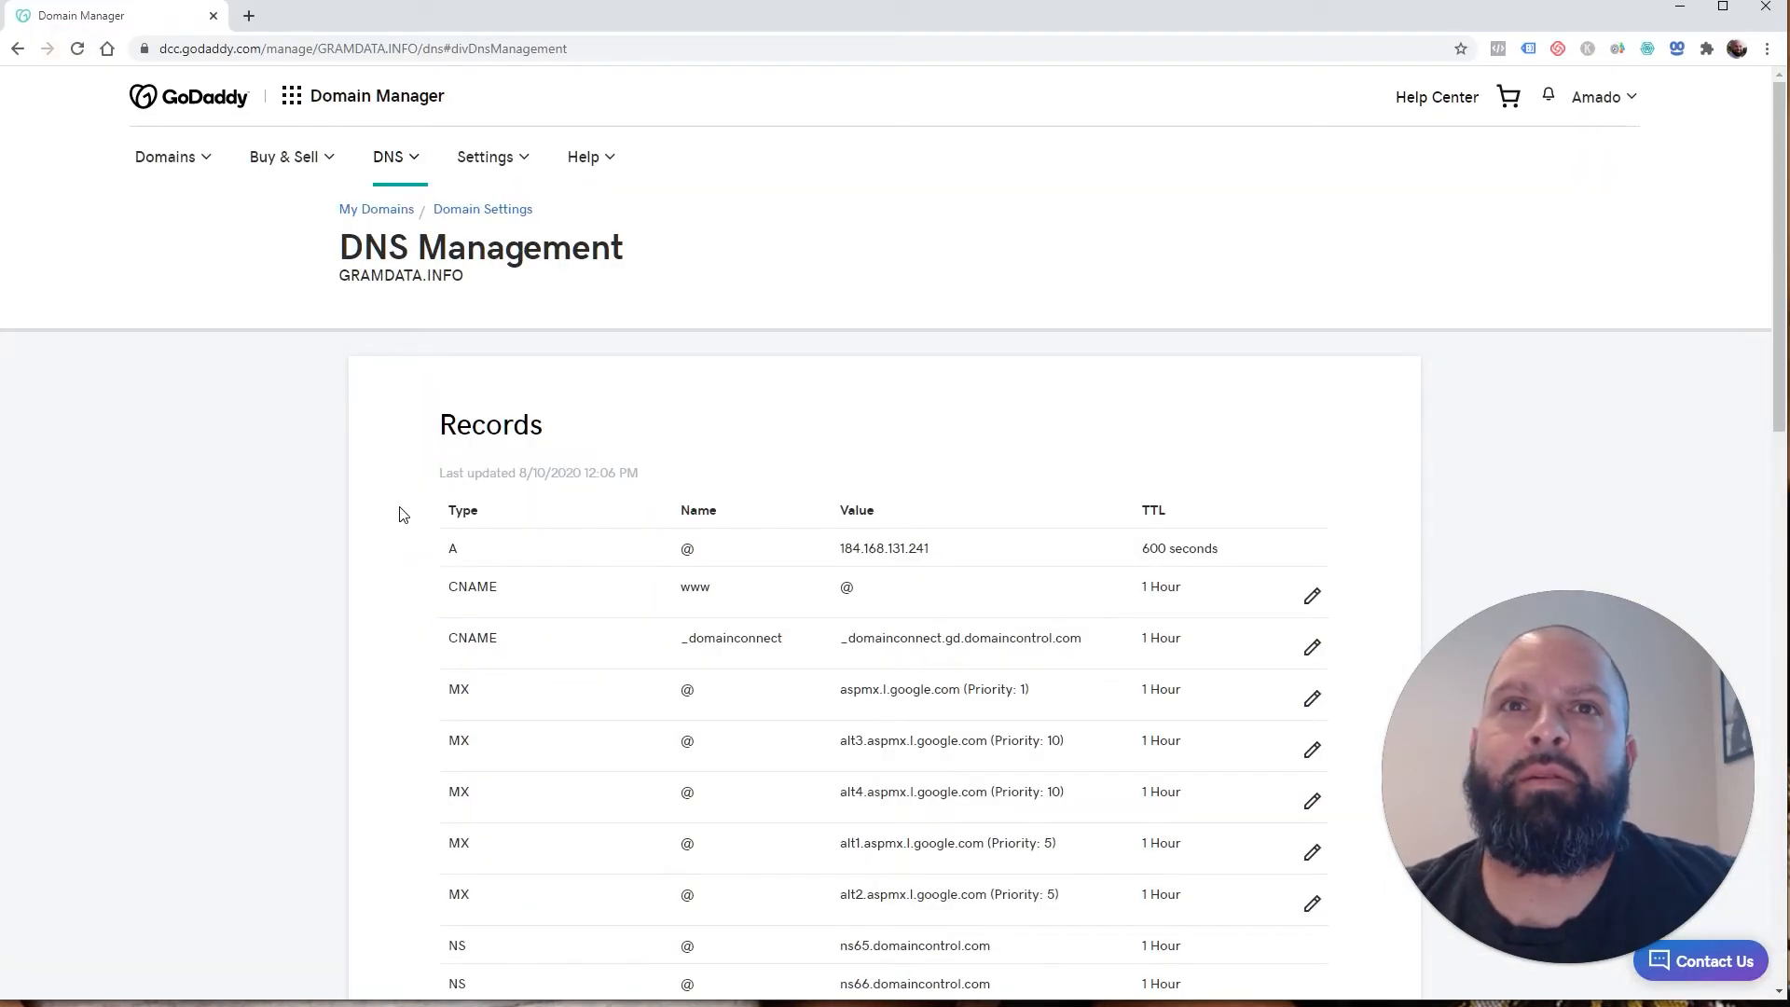
pyautogui.scroll(-2, 401, 513)
pyautogui.scroll(-2, 401, 514)
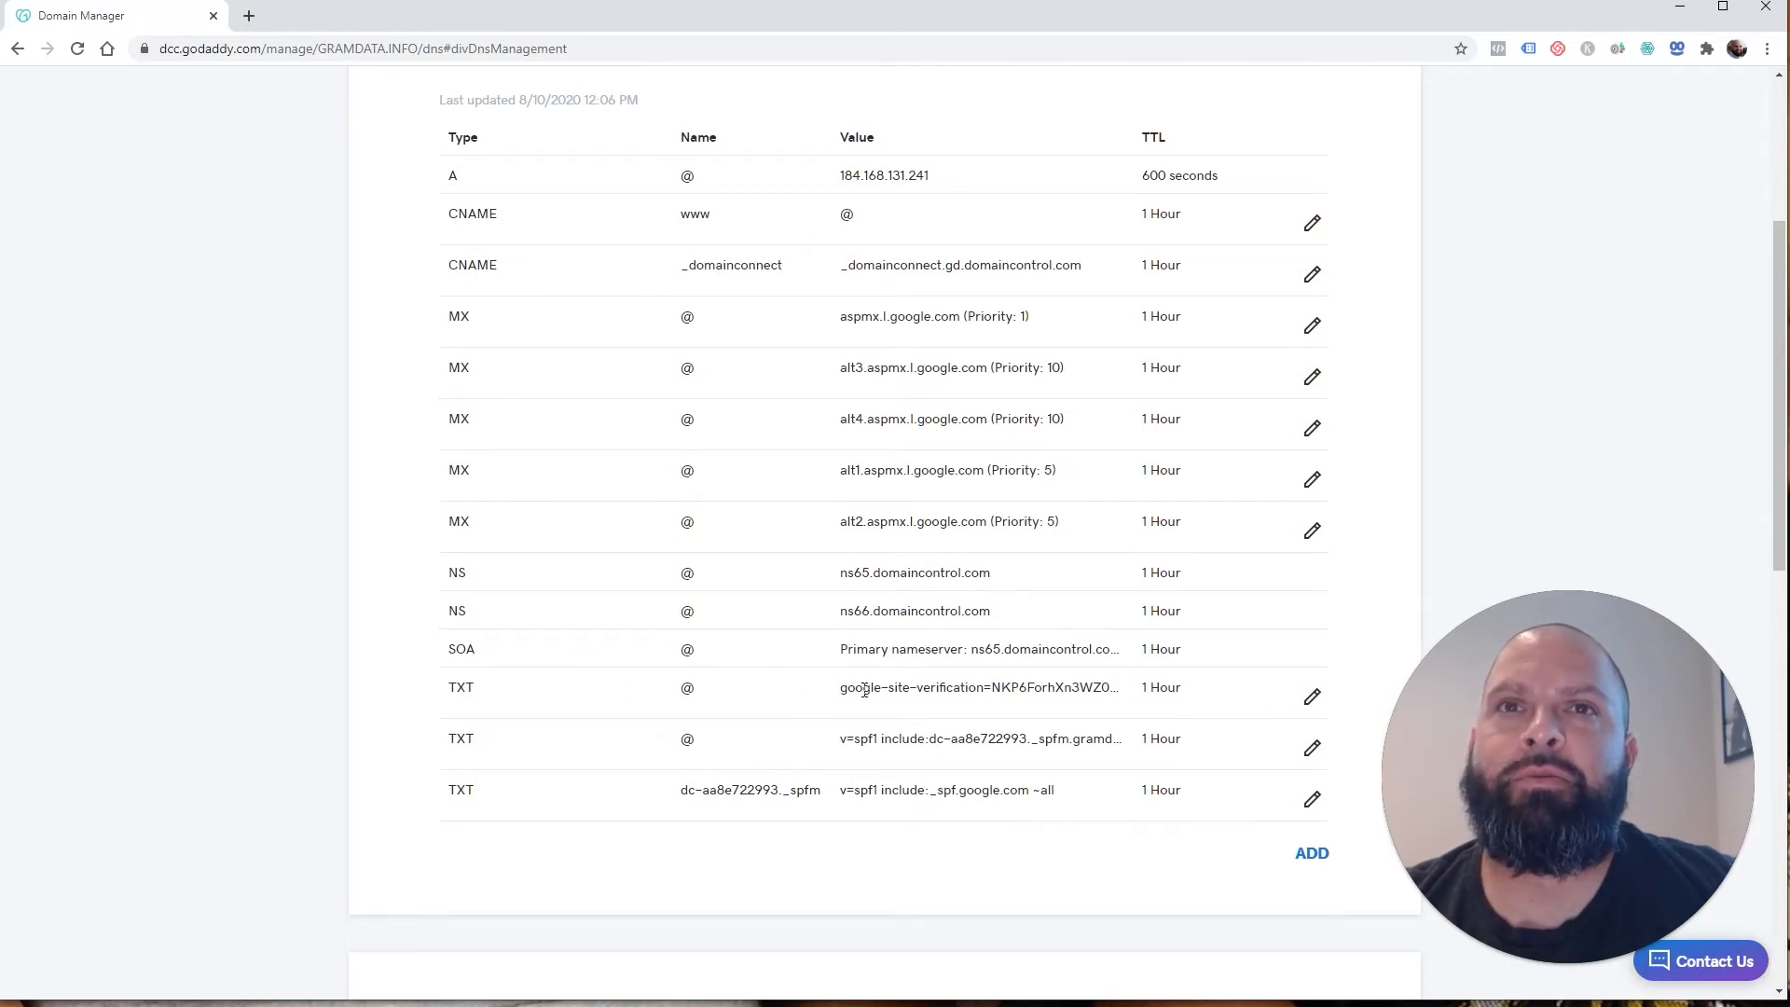
pyautogui.moveTo(865, 690); pyautogui.dragTo(1072, 688)
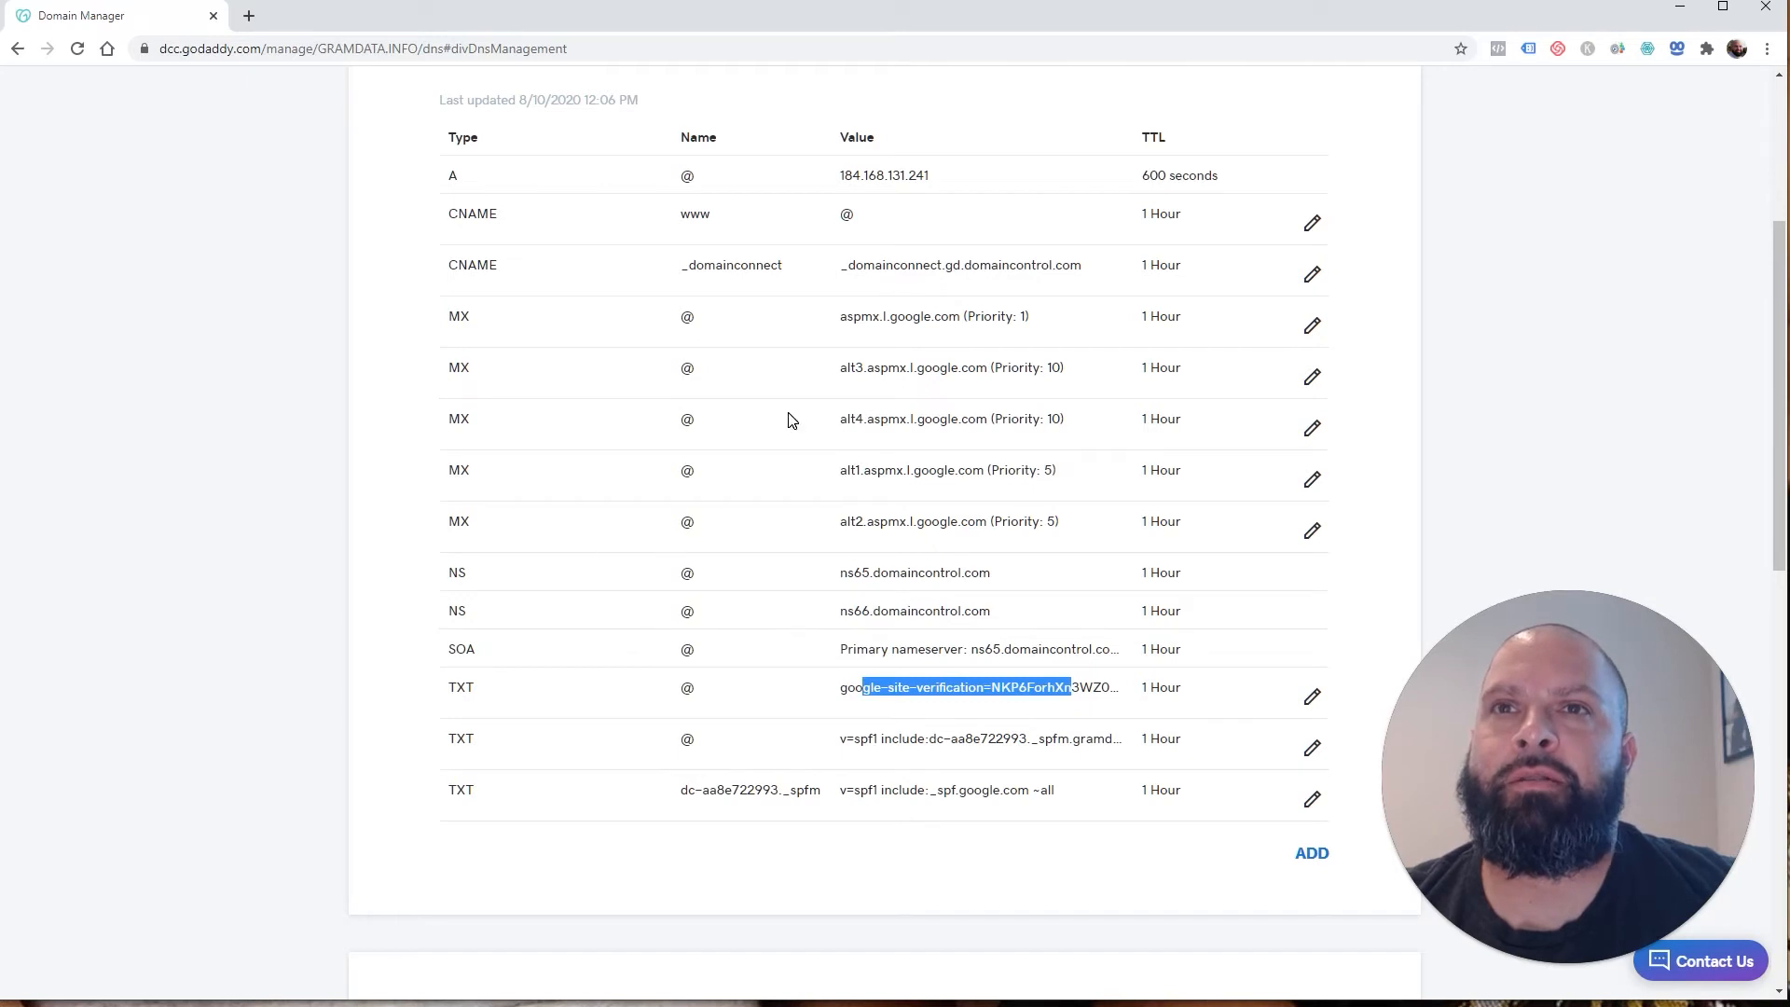
pyautogui.moveTo(446, 317); pyautogui.dragTo(1045, 539)
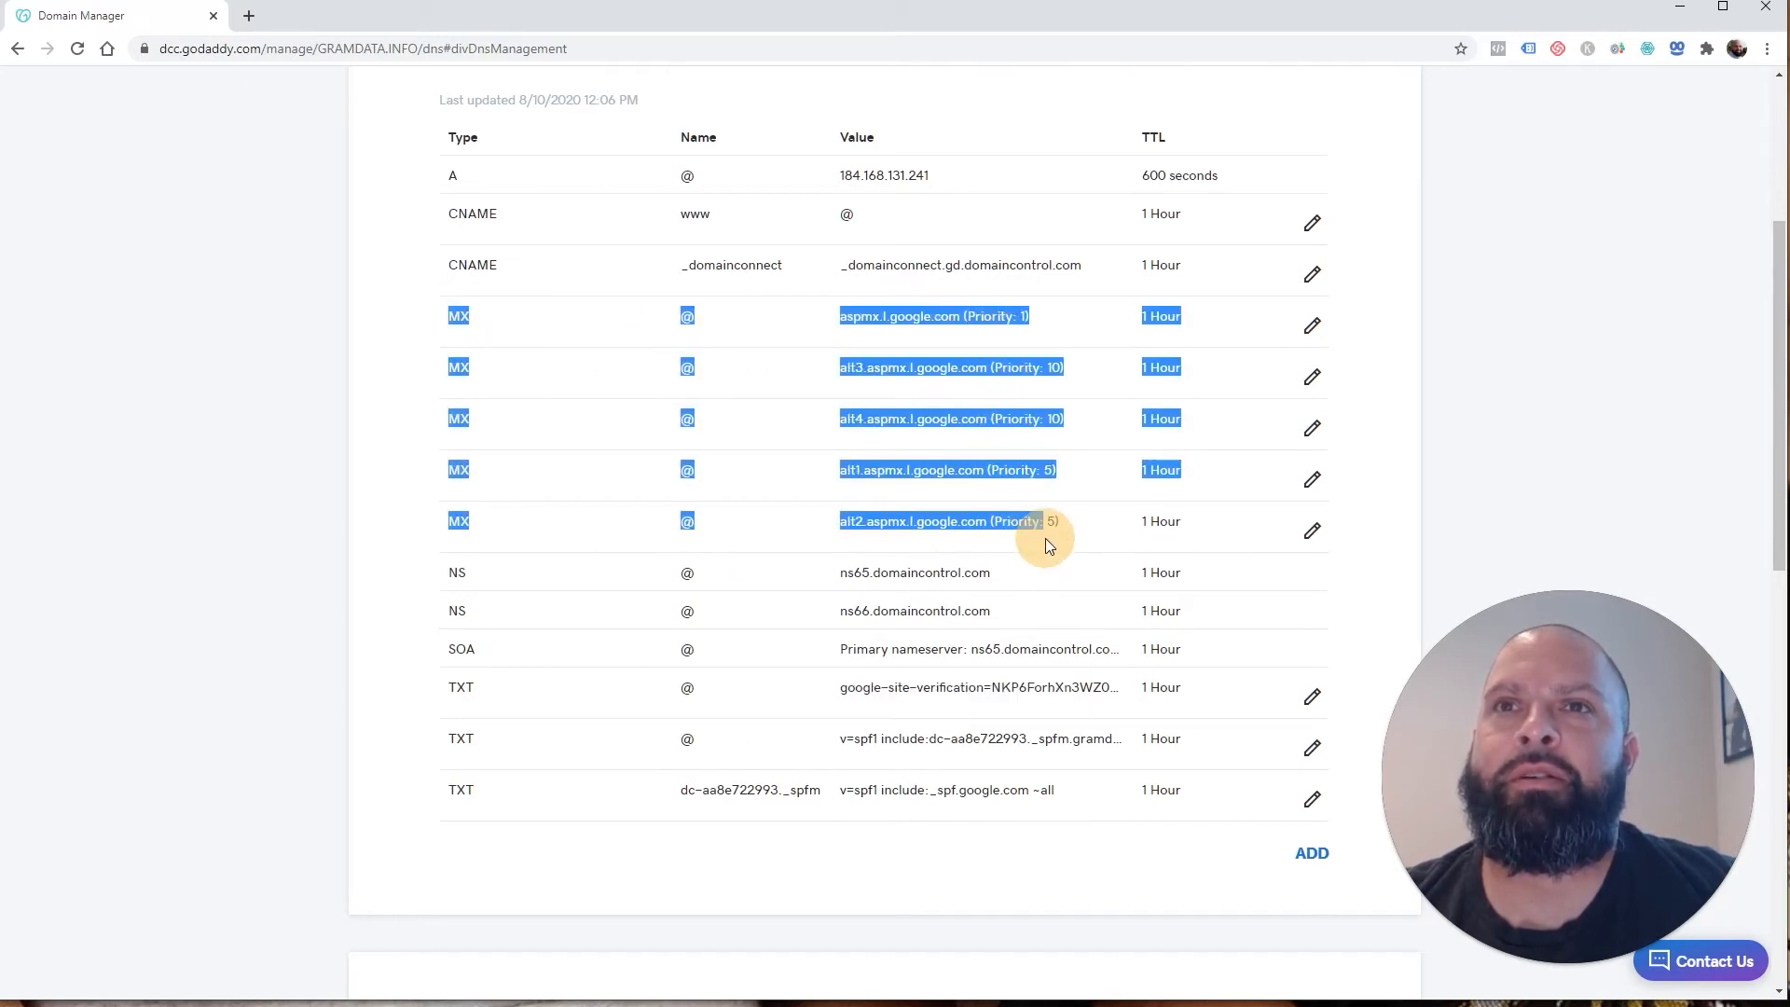
pyautogui.click(257, 668)
pyautogui.moveTo(843, 691); pyautogui.dragTo(1065, 743)
pyautogui.click(955, 770)
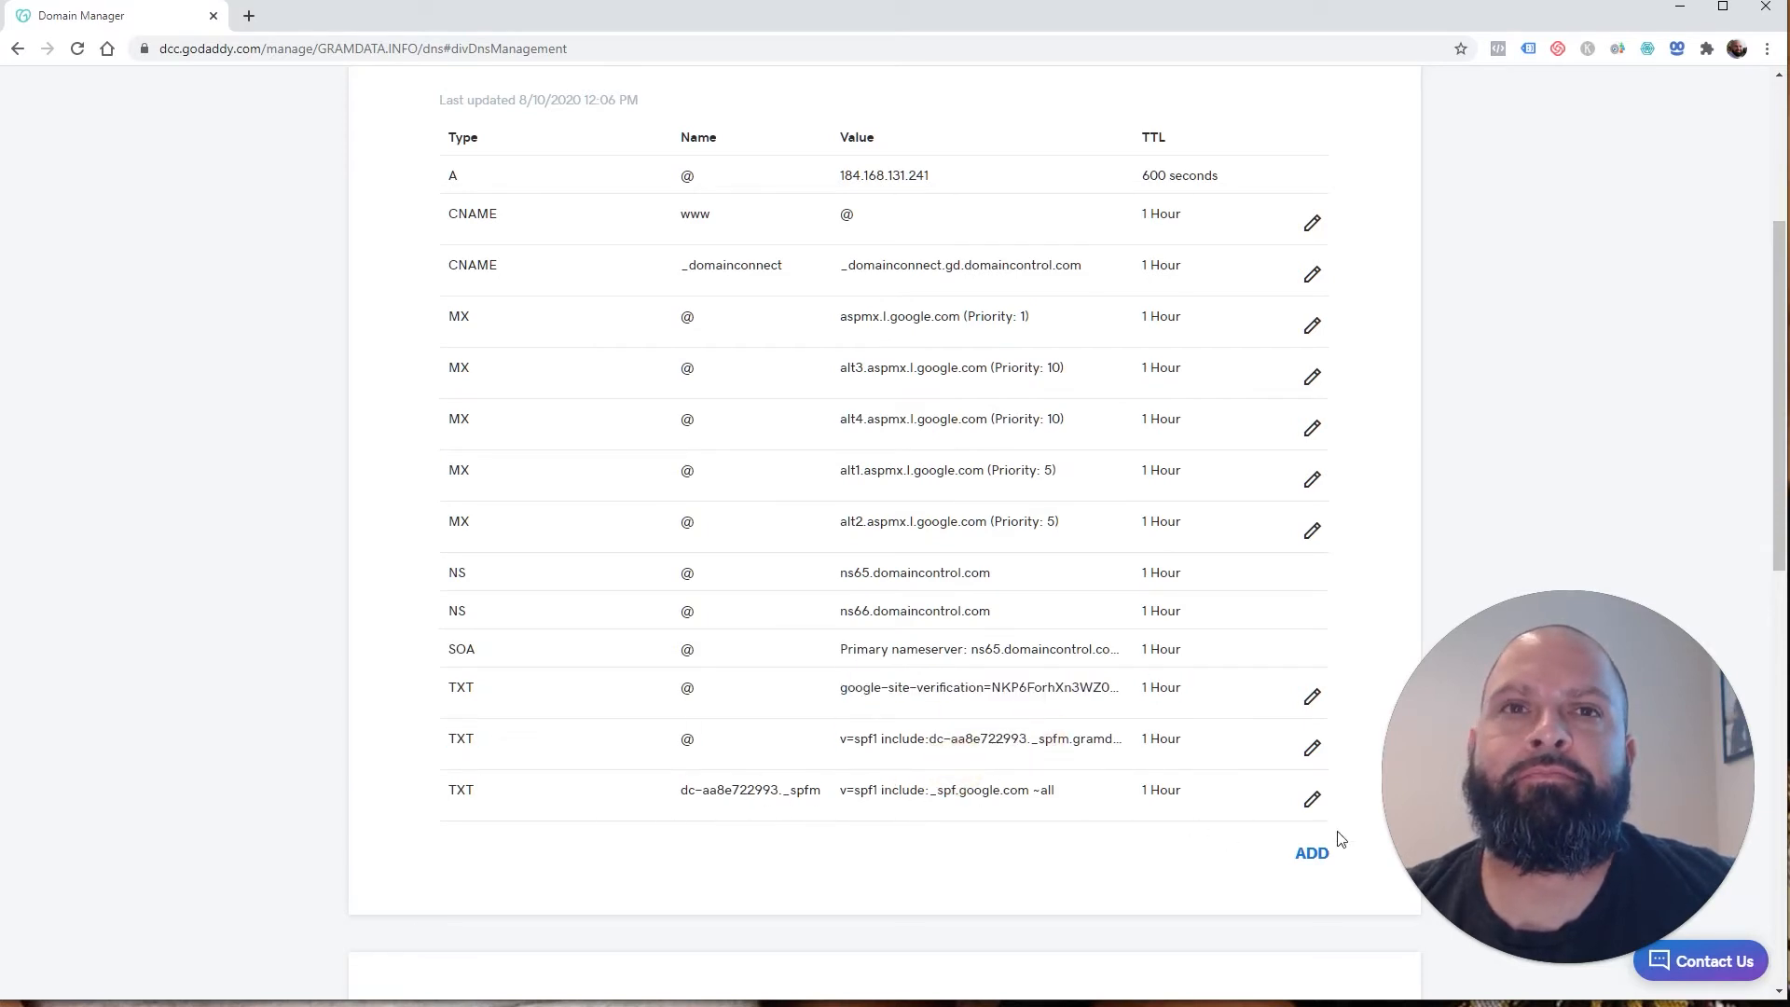
pyautogui.hotkey('alt', 'Tab')
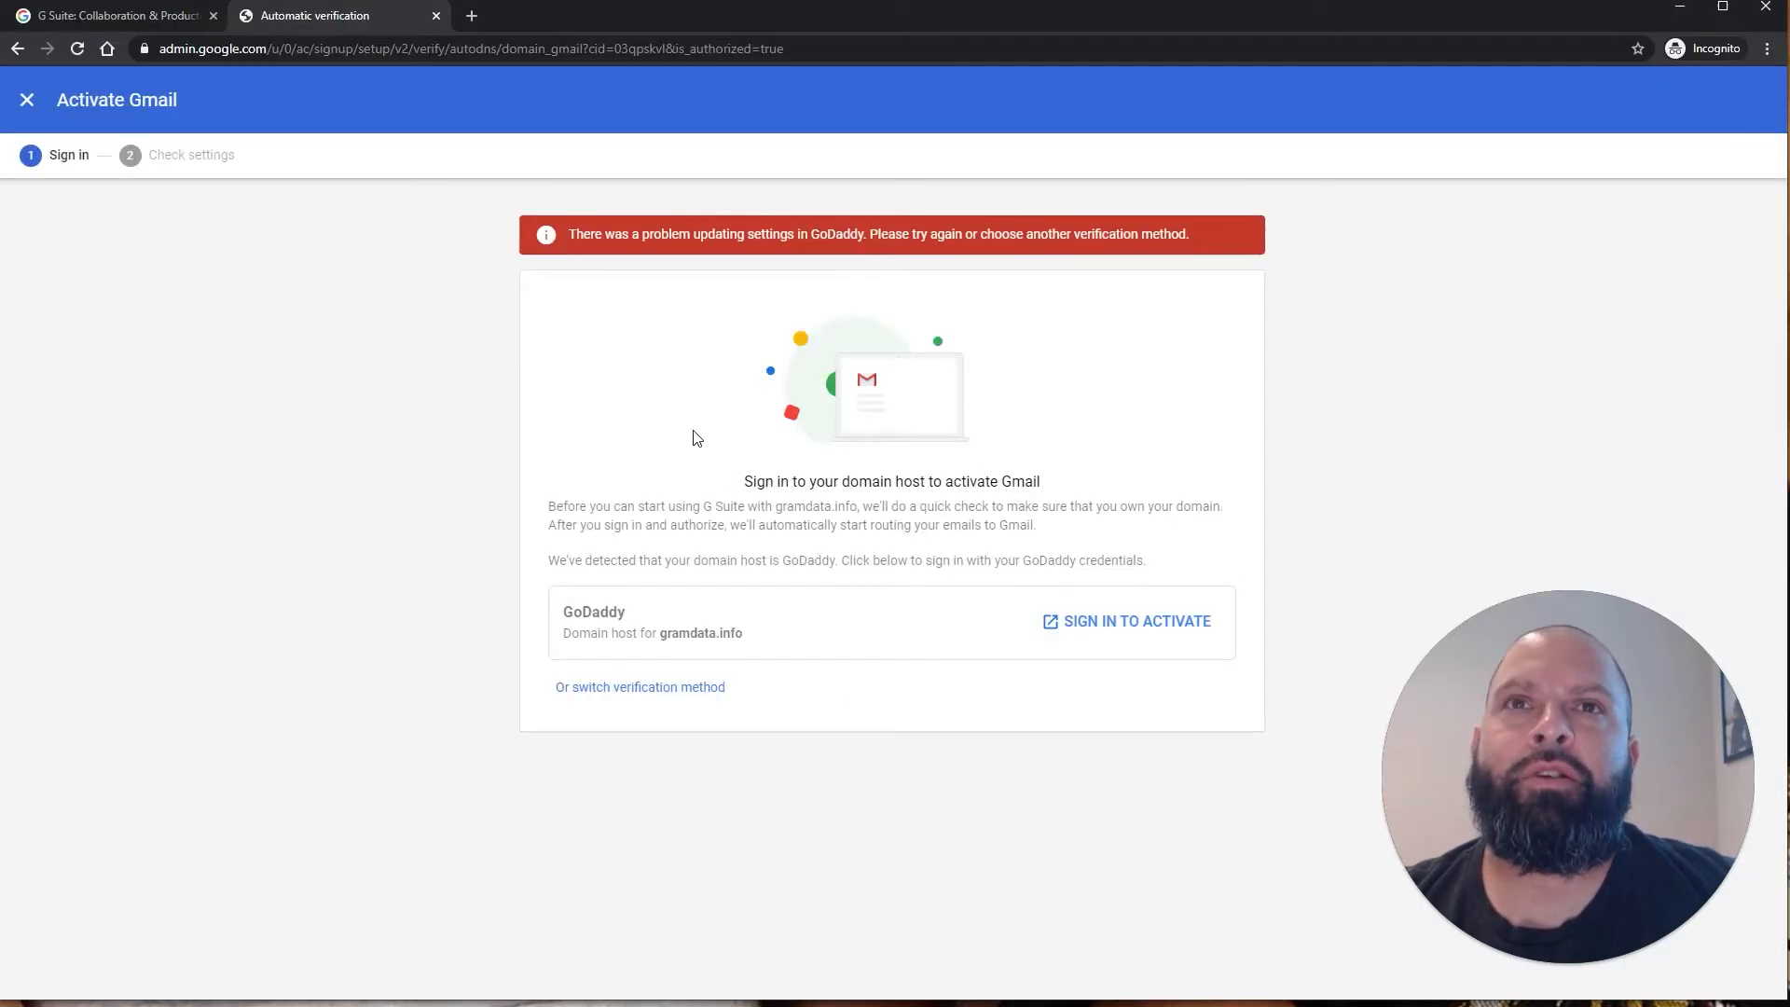
# Step: Reconnect through the GoDaddy authorization popup until Google Admin confirms Gmail is activated for gramdata.info
pyautogui.click(1140, 623)
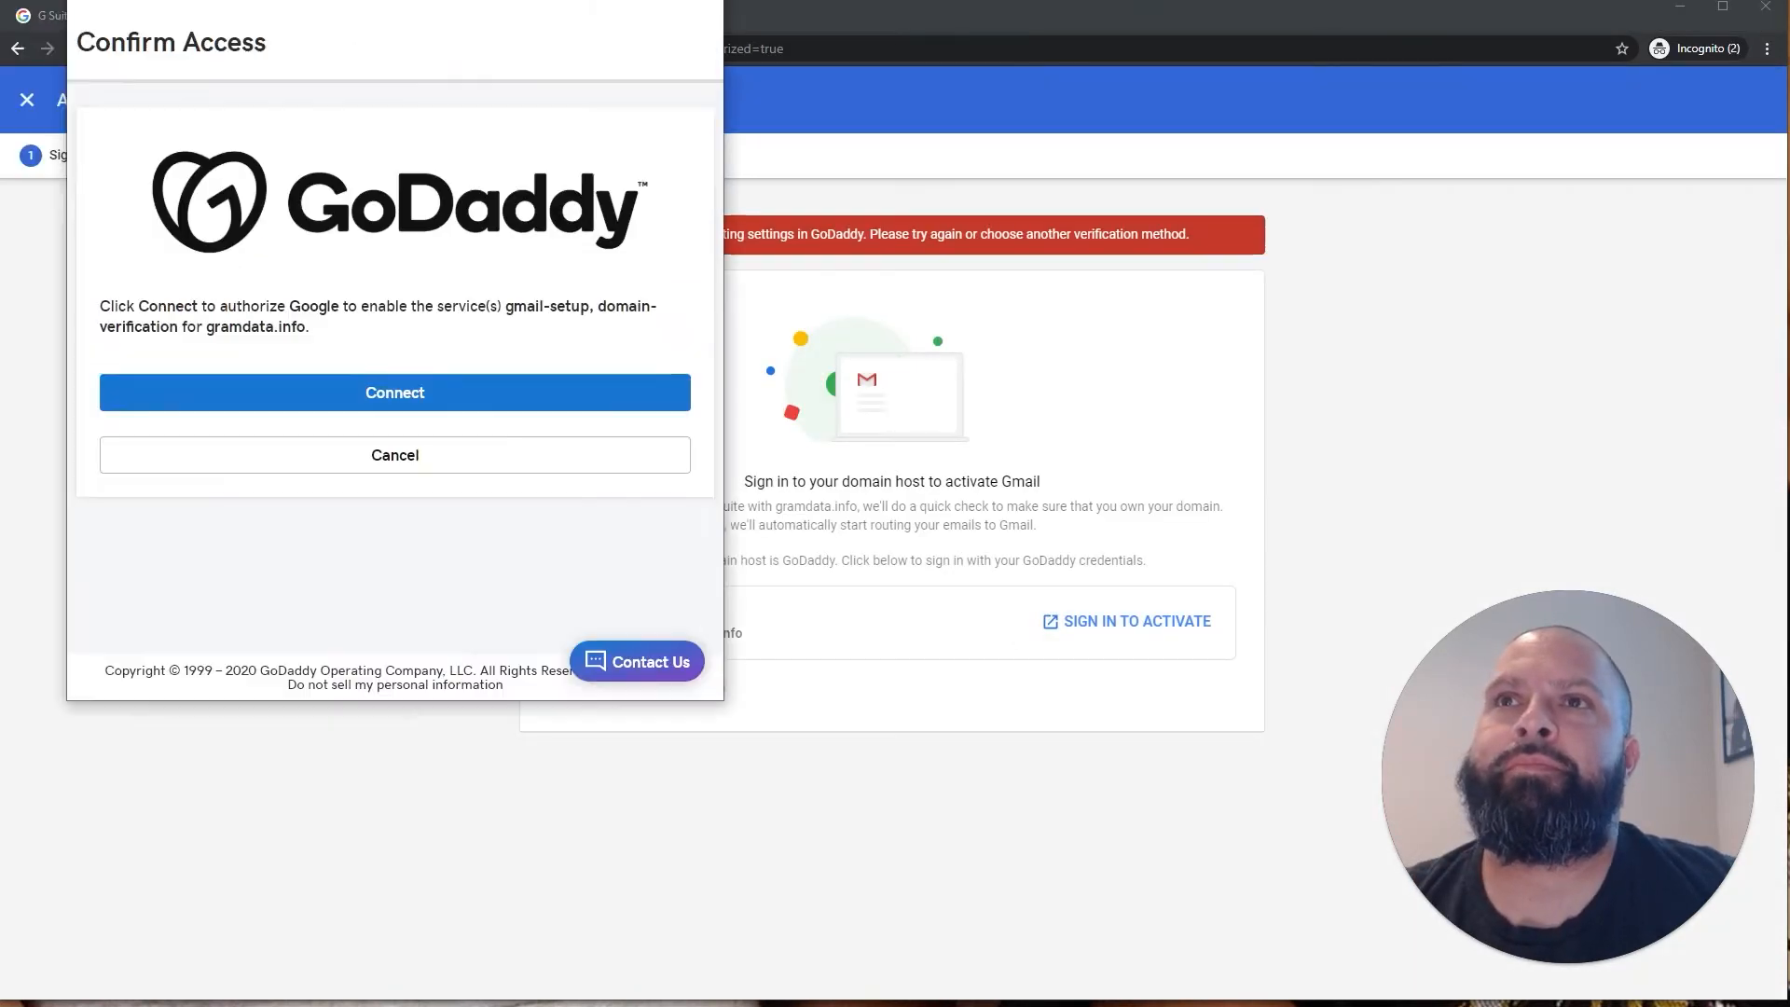
pyautogui.moveTo(438, 0); pyautogui.dragTo(926, 132)
pyautogui.click(912, 610)
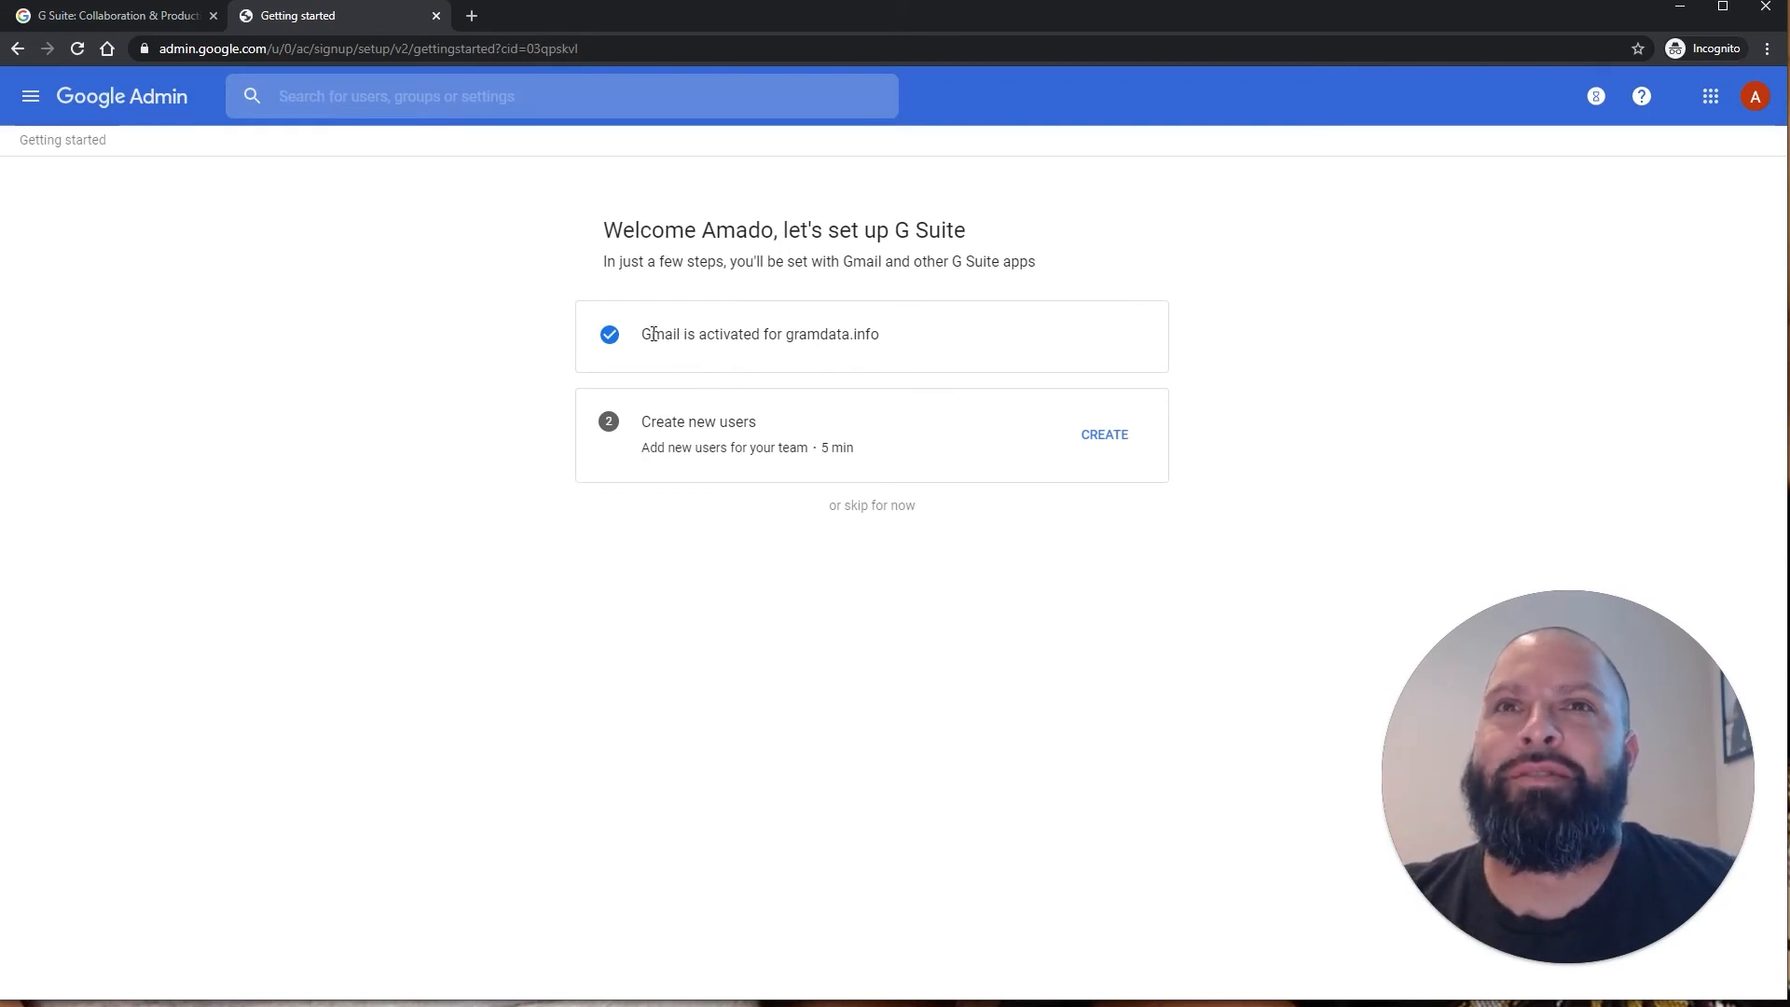
pyautogui.moveTo(652, 334); pyautogui.dragTo(874, 336)
pyautogui.click(766, 649)
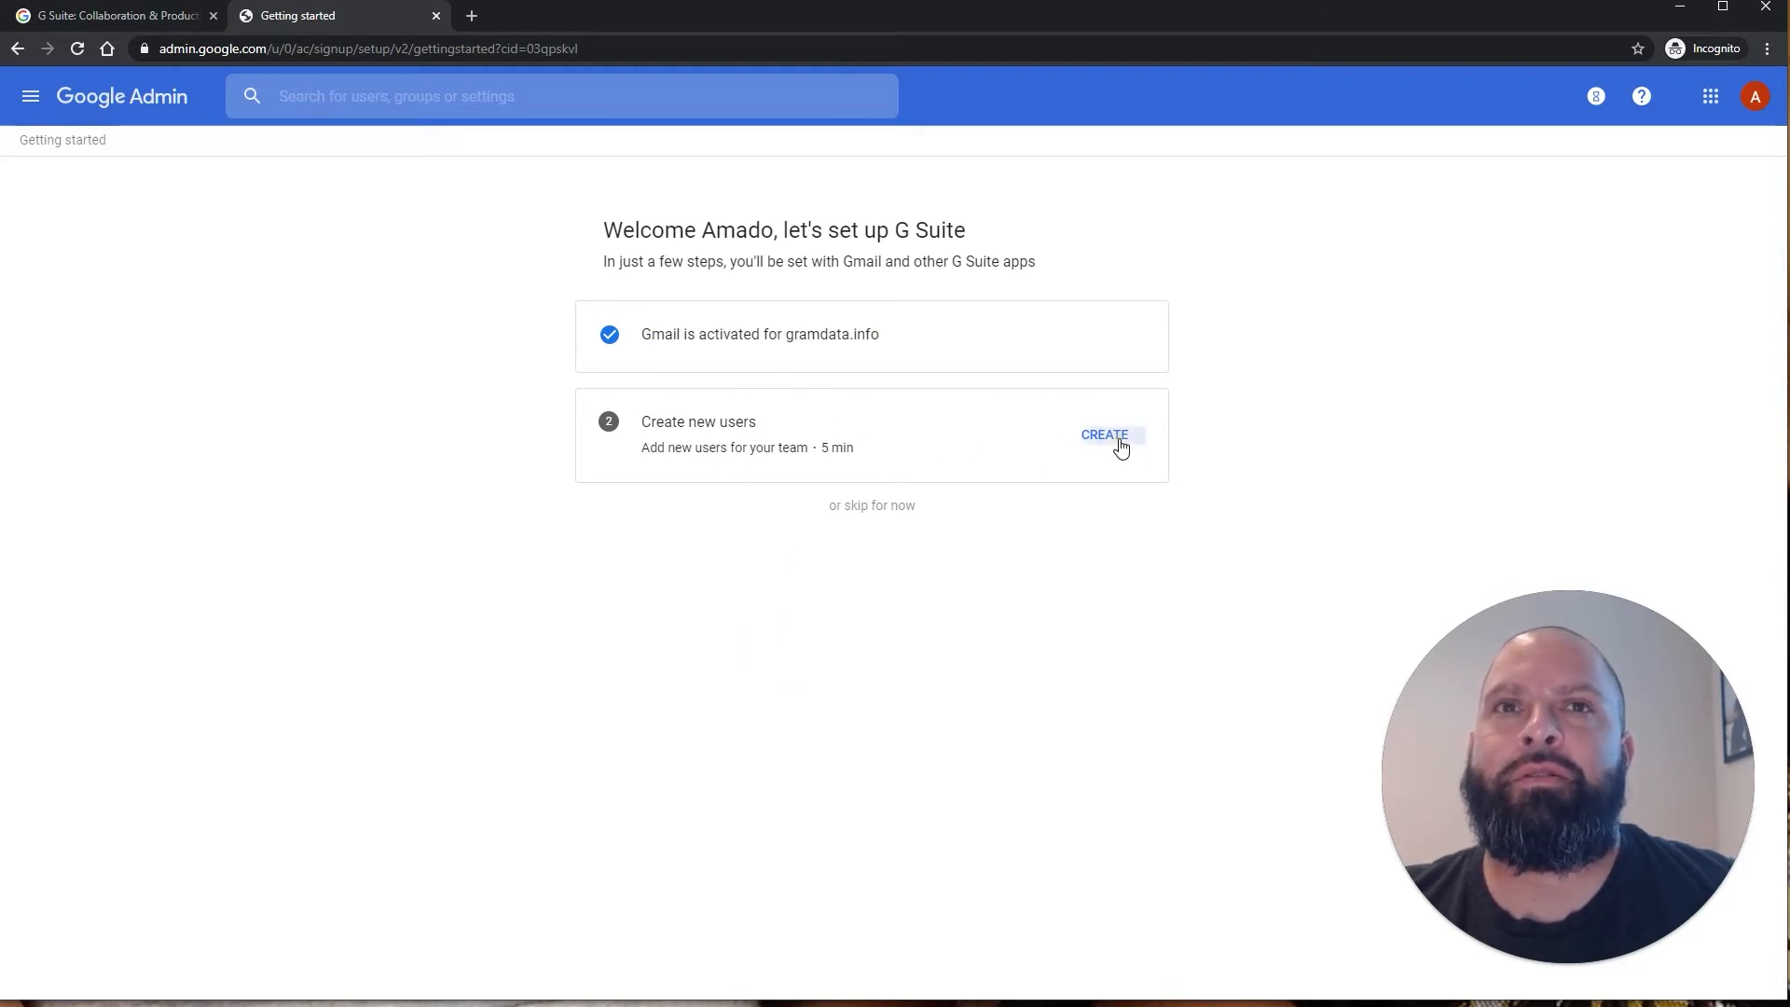
# Step: Go through the Create new users Overview and Add users pages without adding any users
pyautogui.click(1117, 444)
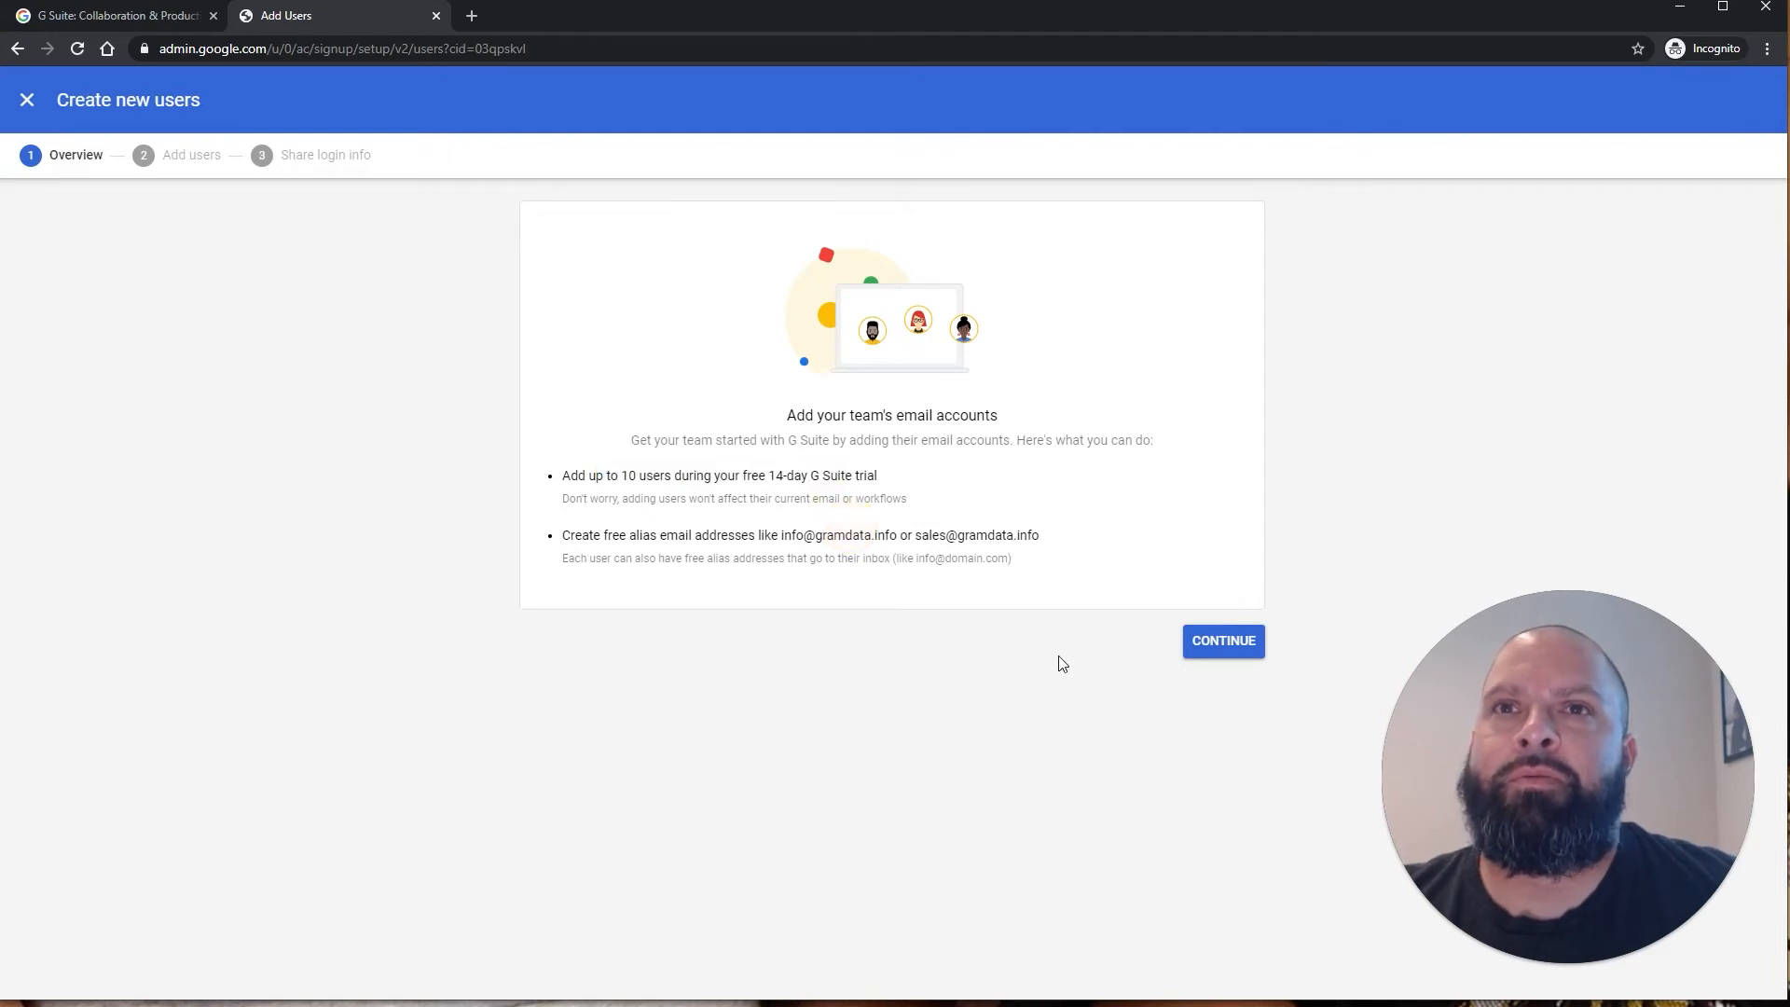
pyautogui.click(1241, 647)
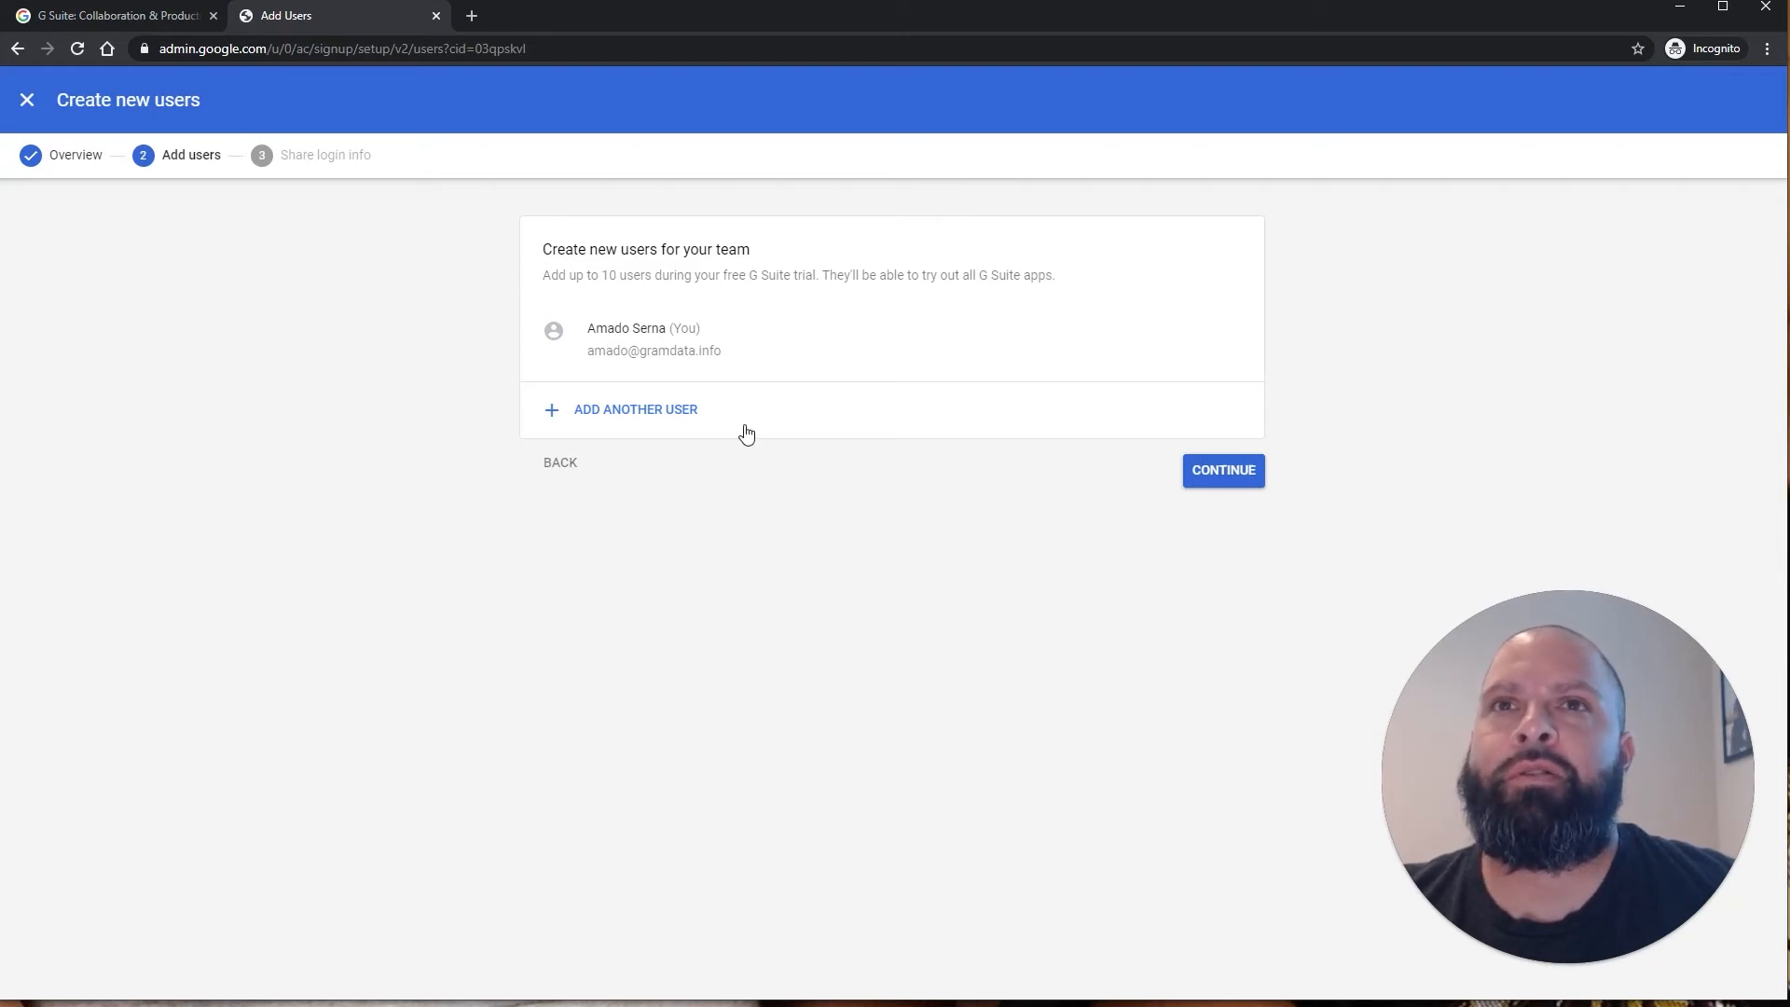
pyautogui.click(1214, 482)
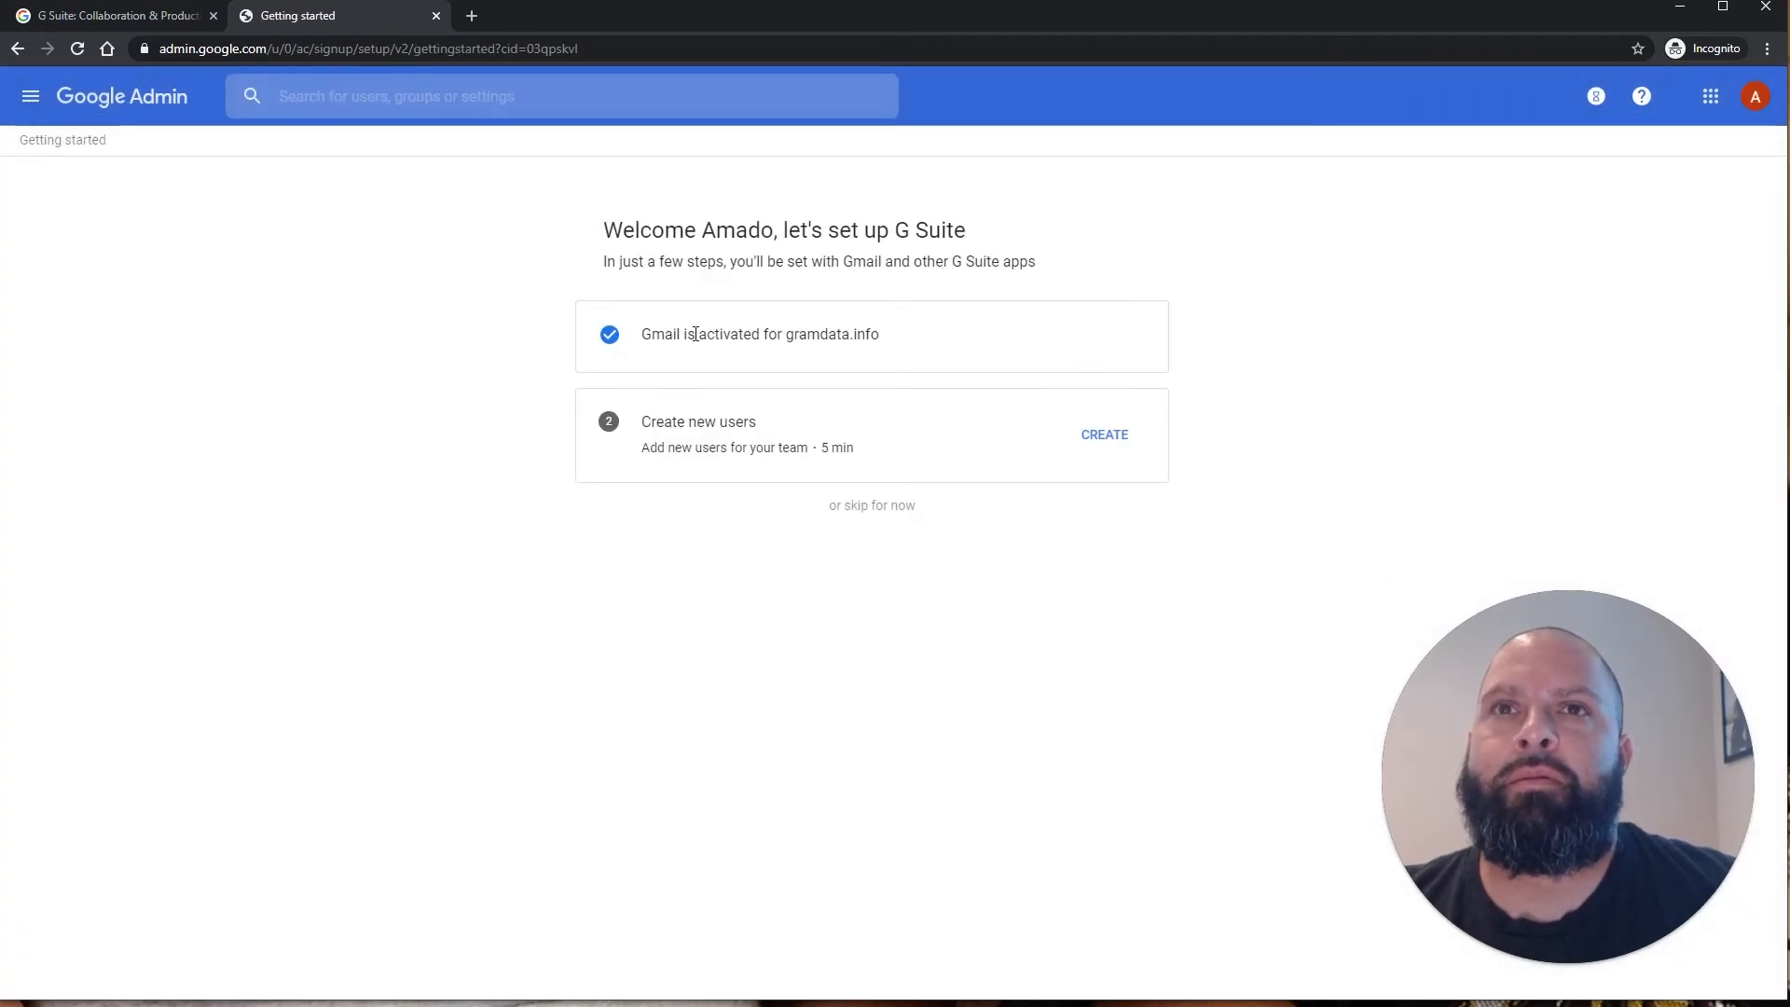
# Step: Skip the remaining setup steps and go to the Admin console Home from the navigation menu
pyautogui.click(878, 512)
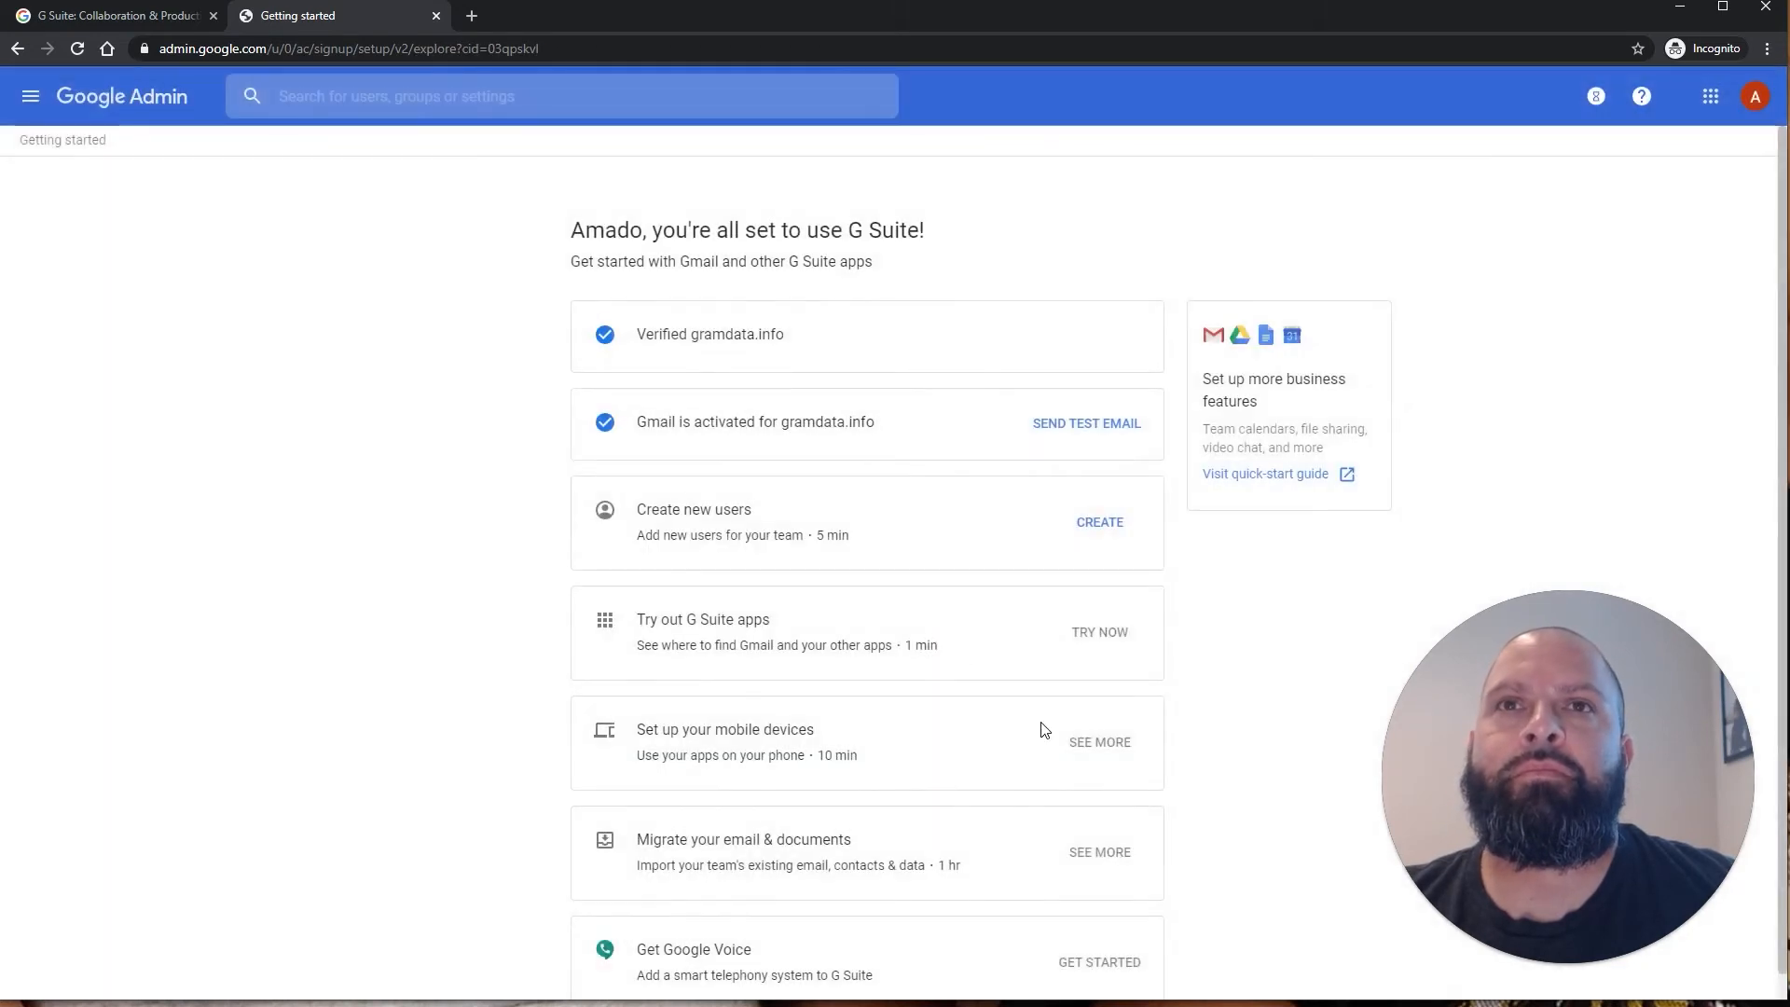
pyautogui.scroll(-1, 903, 613)
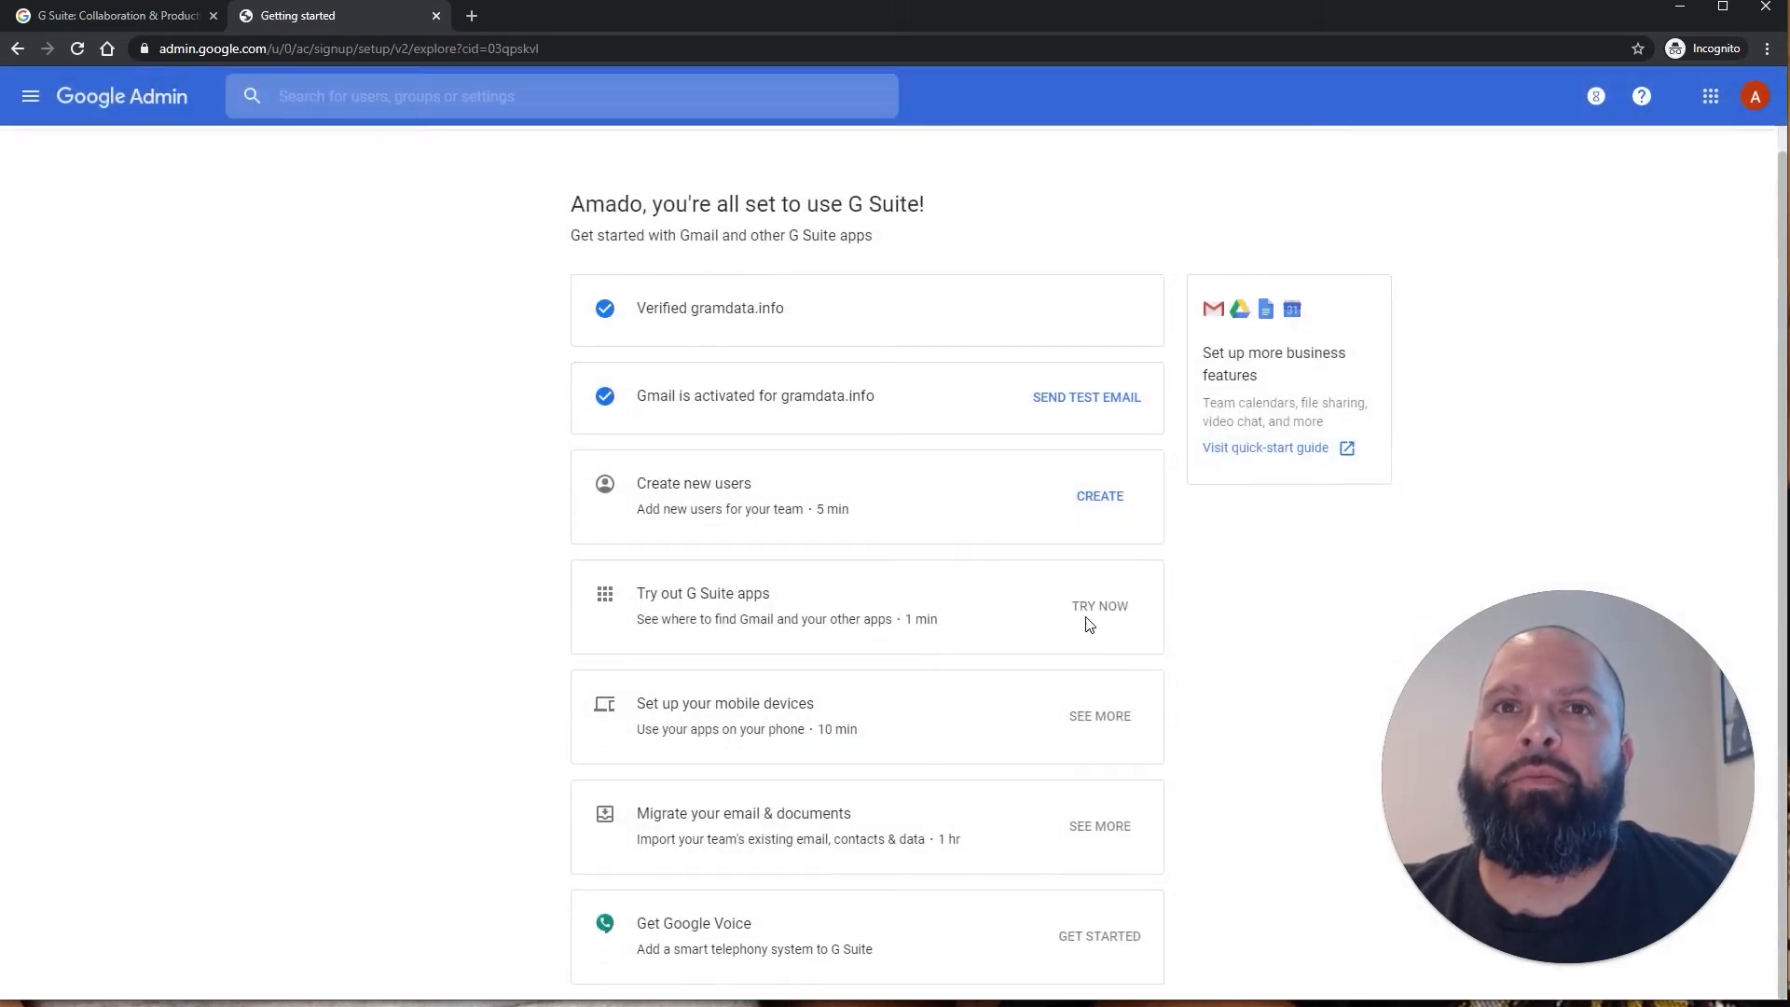
pyautogui.scroll(1, 1071, 768)
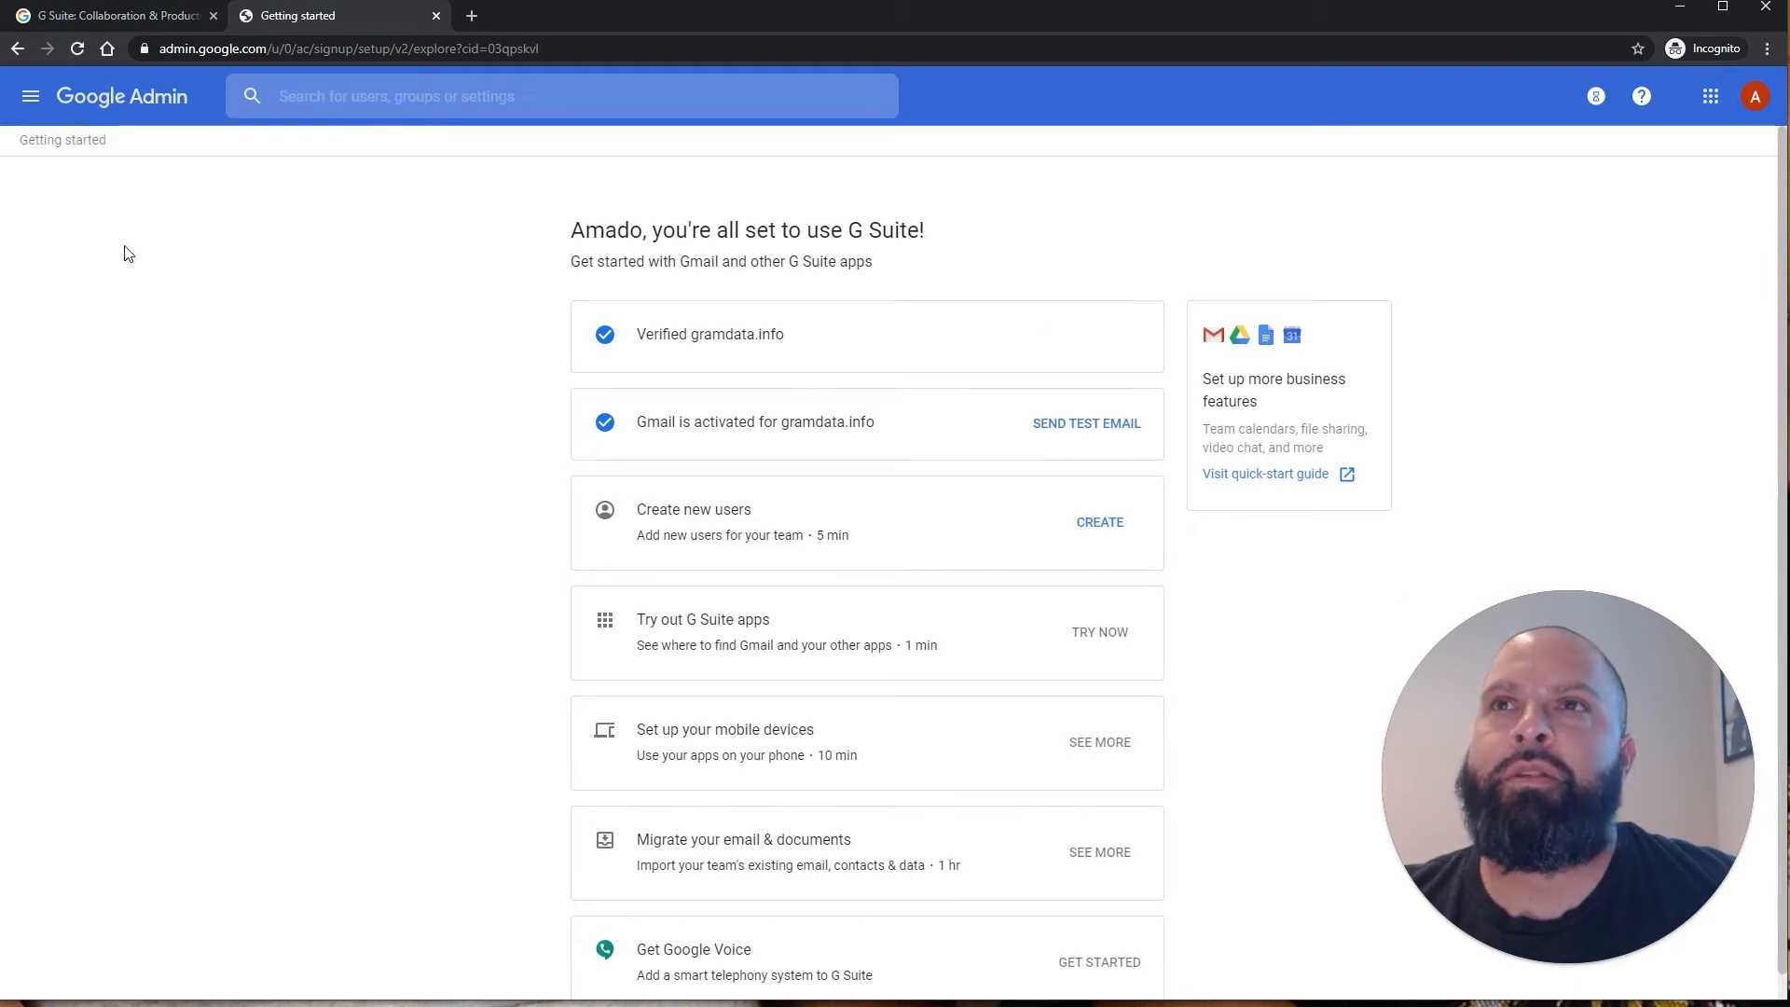
pyautogui.click(29, 101)
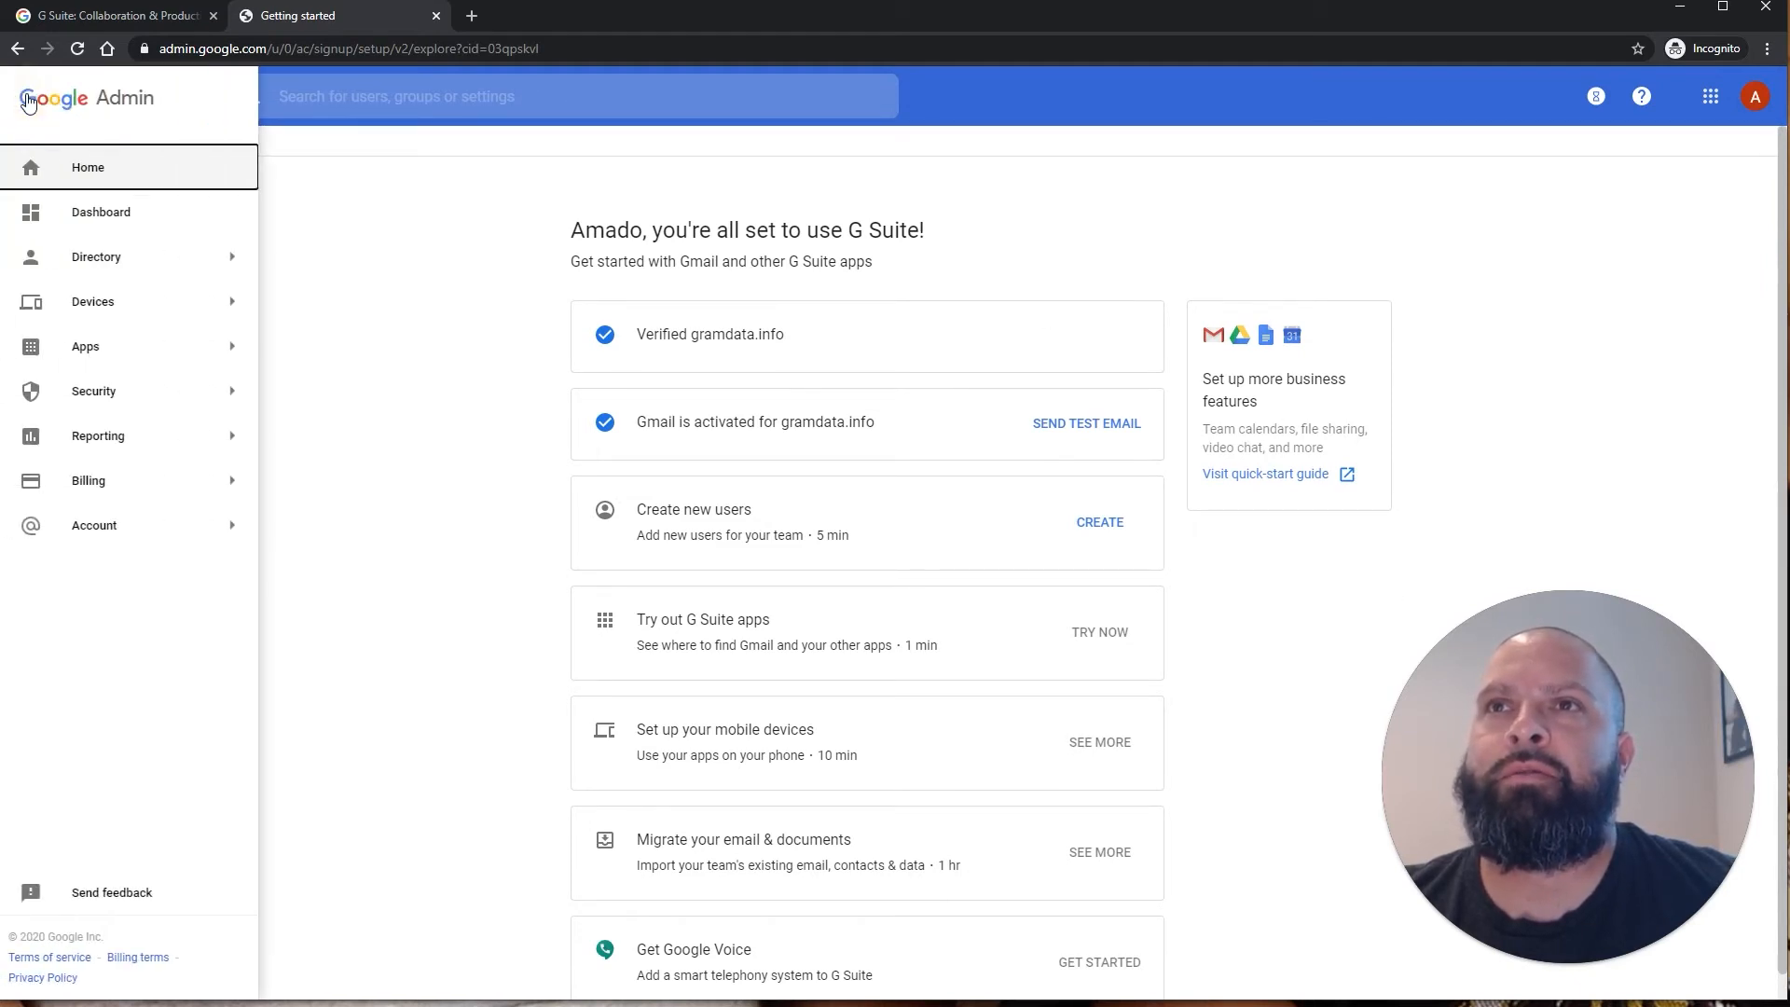
pyautogui.click(99, 176)
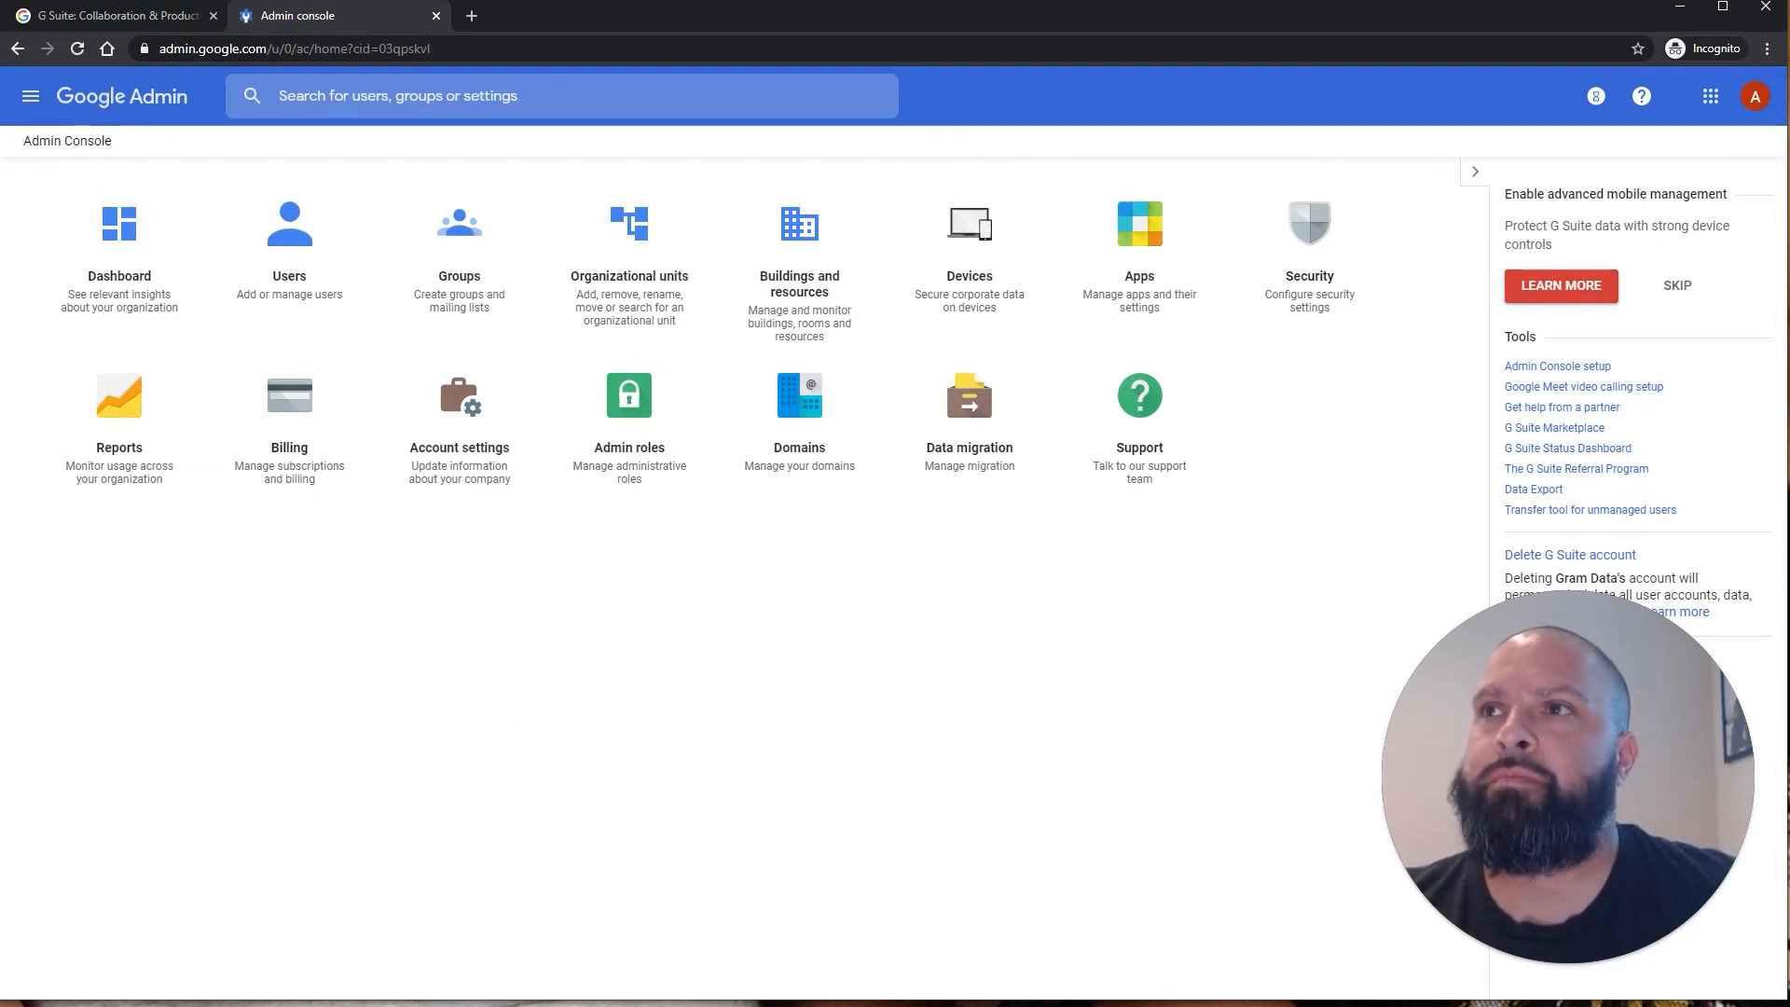
pyautogui.hotkey('alt', 'Tab')
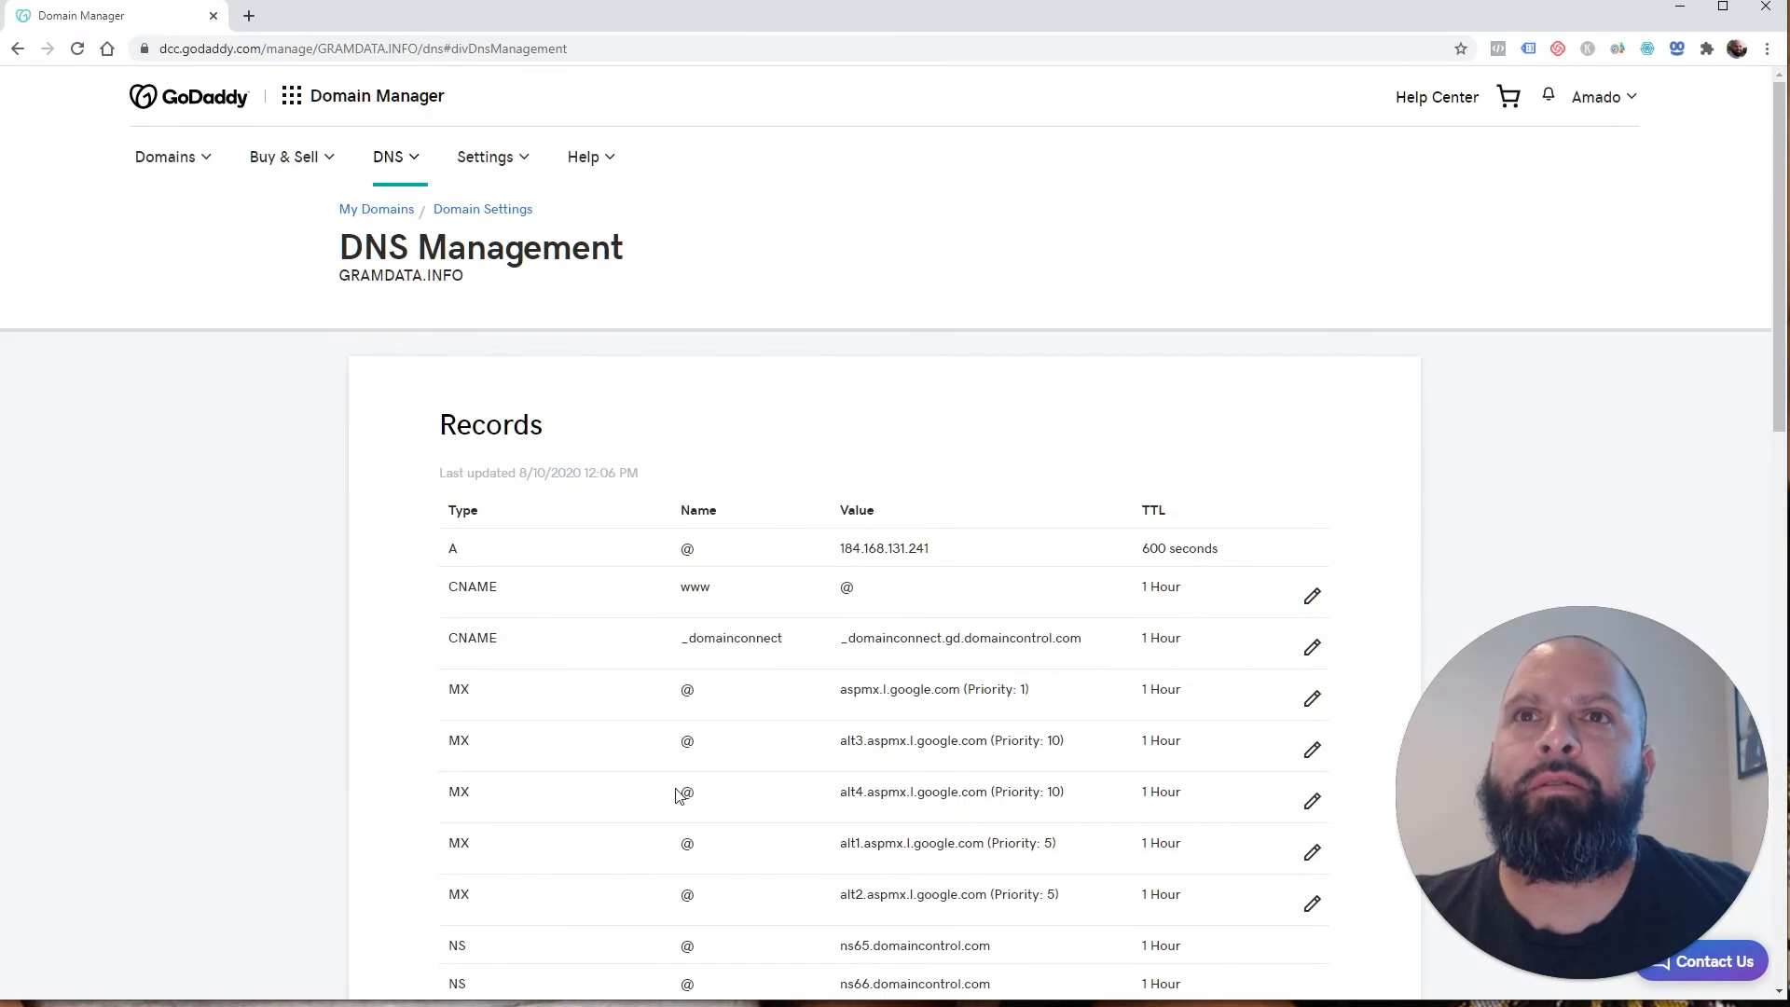
# Step: Scroll down to review gramdata.info's MX, site-verification and SPF TXT records, then start a new tab
pyautogui.scroll(-5, 701, 627)
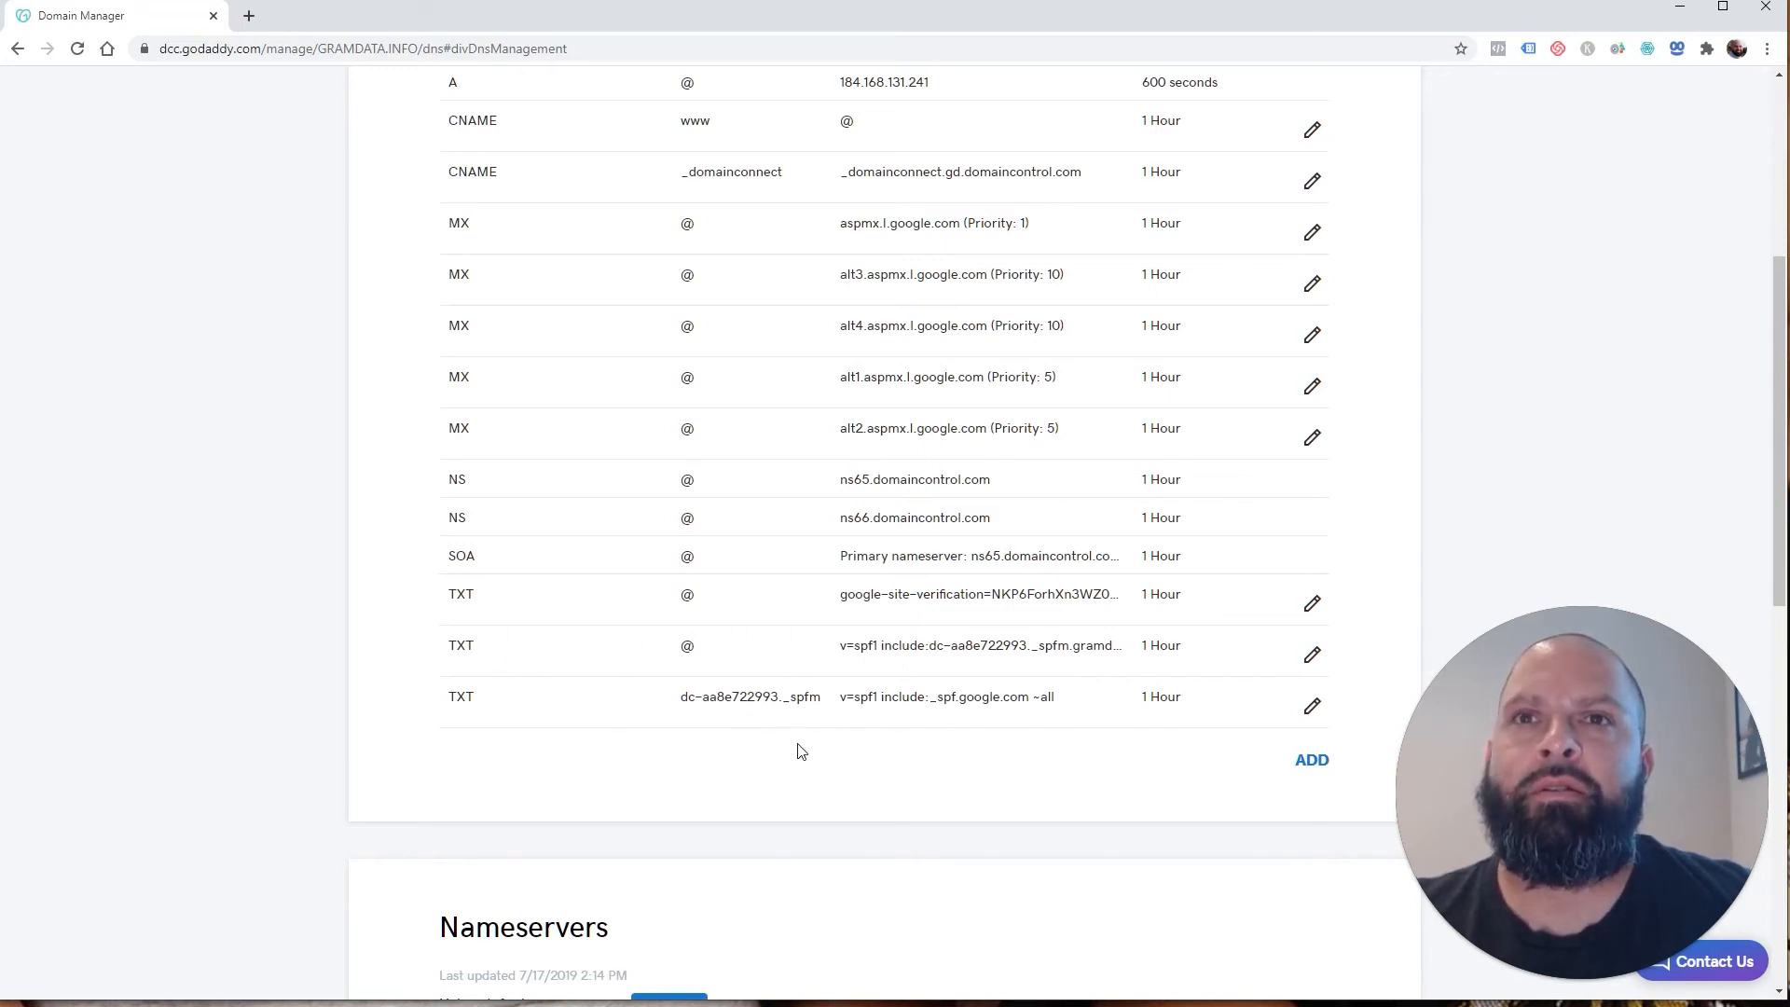
pyautogui.click(249, 15)
# Step: Search 'dkim gsuite' and 'dmarc gsuite' in separate tabs and open the About DMARC article
pyautogui.write('dkim')
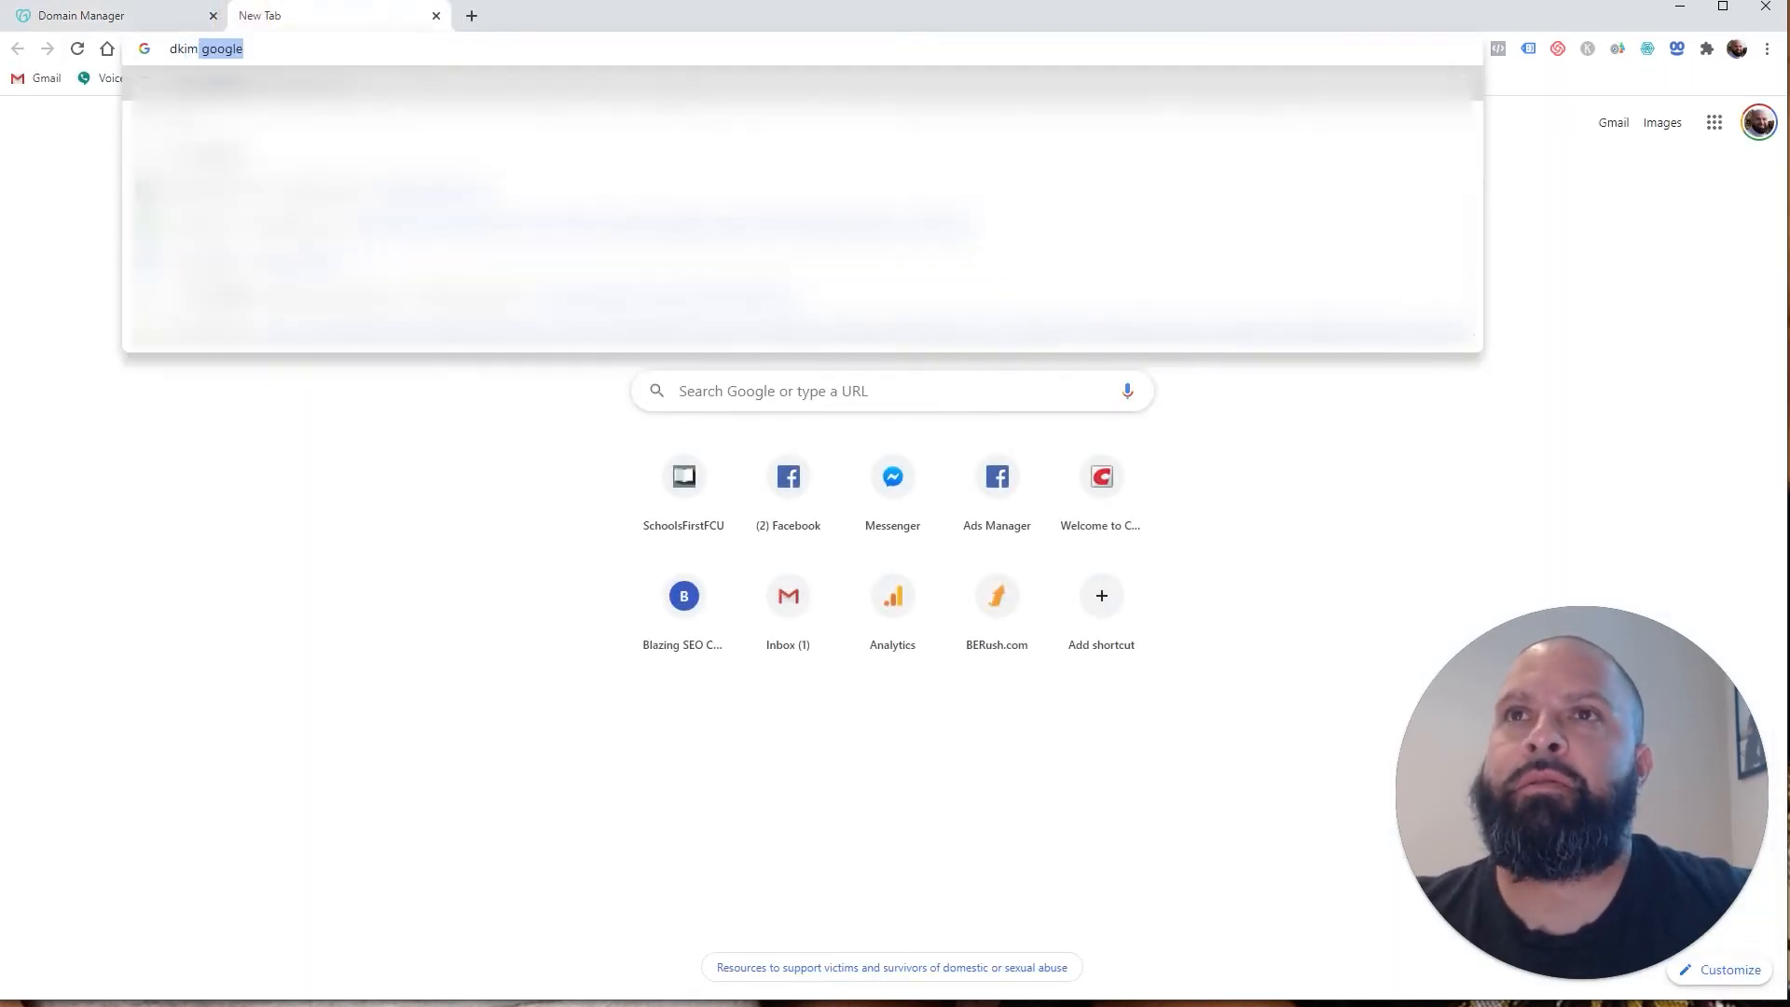
pyautogui.write(' gsuite')
pyautogui.press('Return')
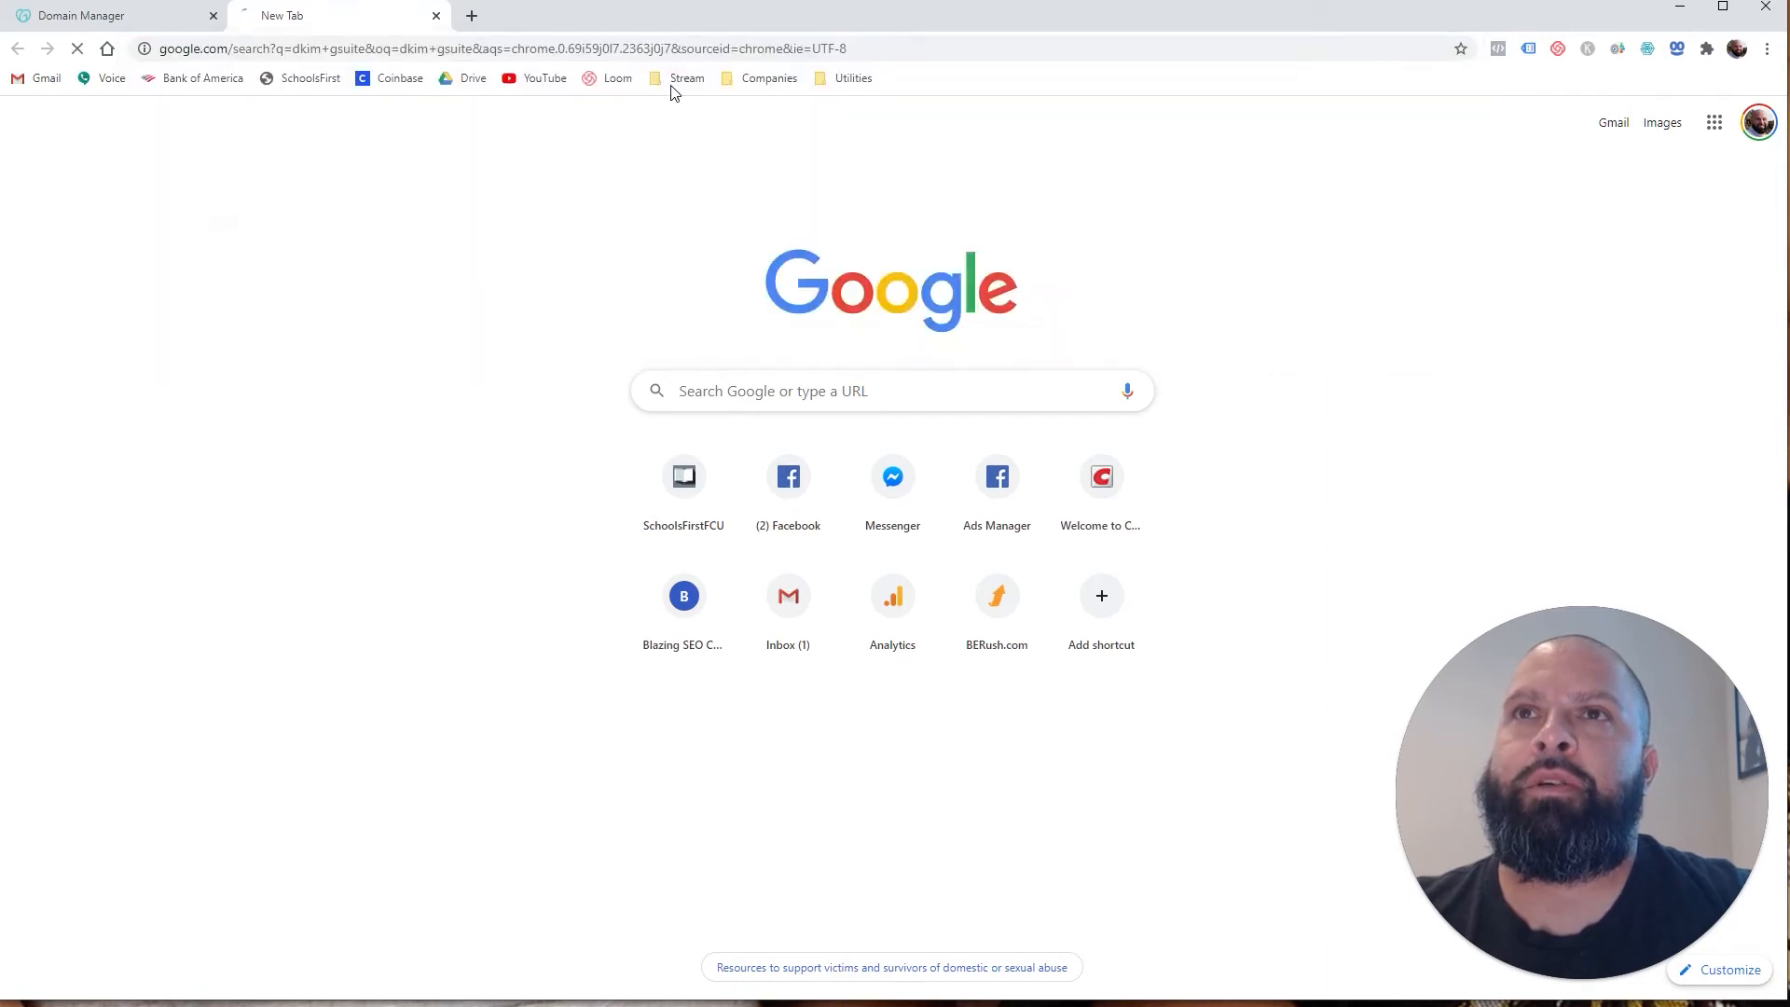
pyautogui.hotkey('ctrl', 't')
pyautogui.write('dmarc')
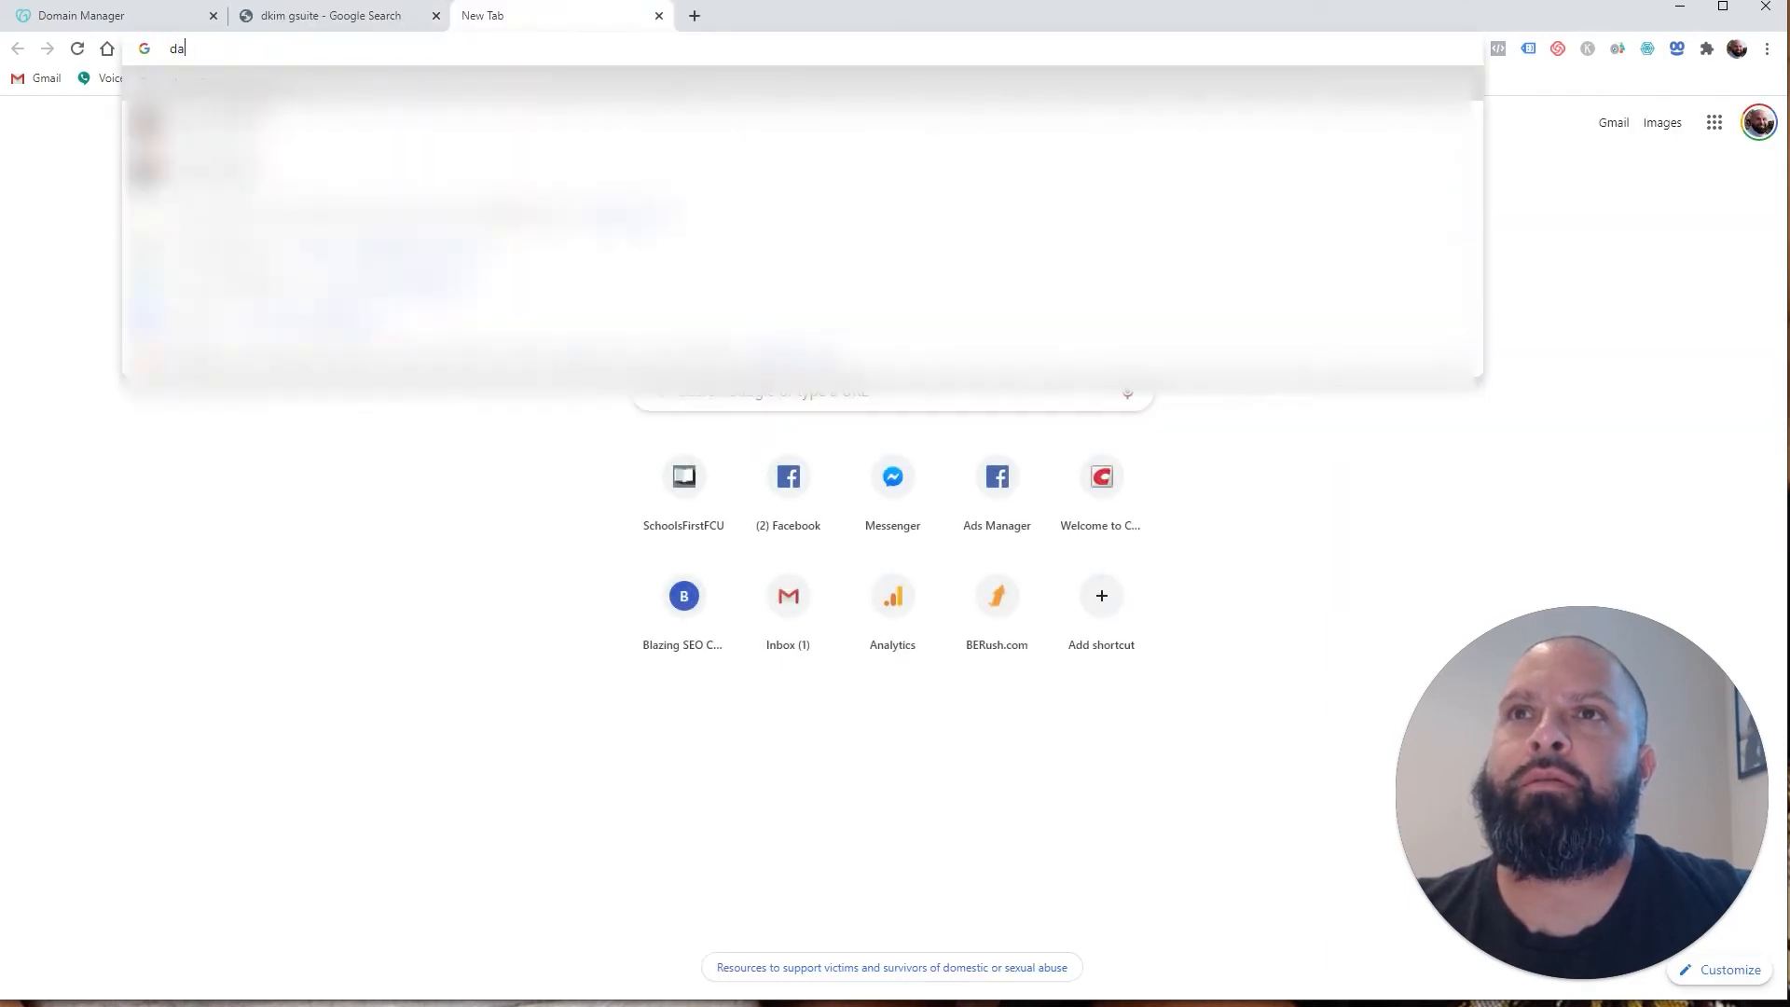
pyautogui.write(' gsuite')
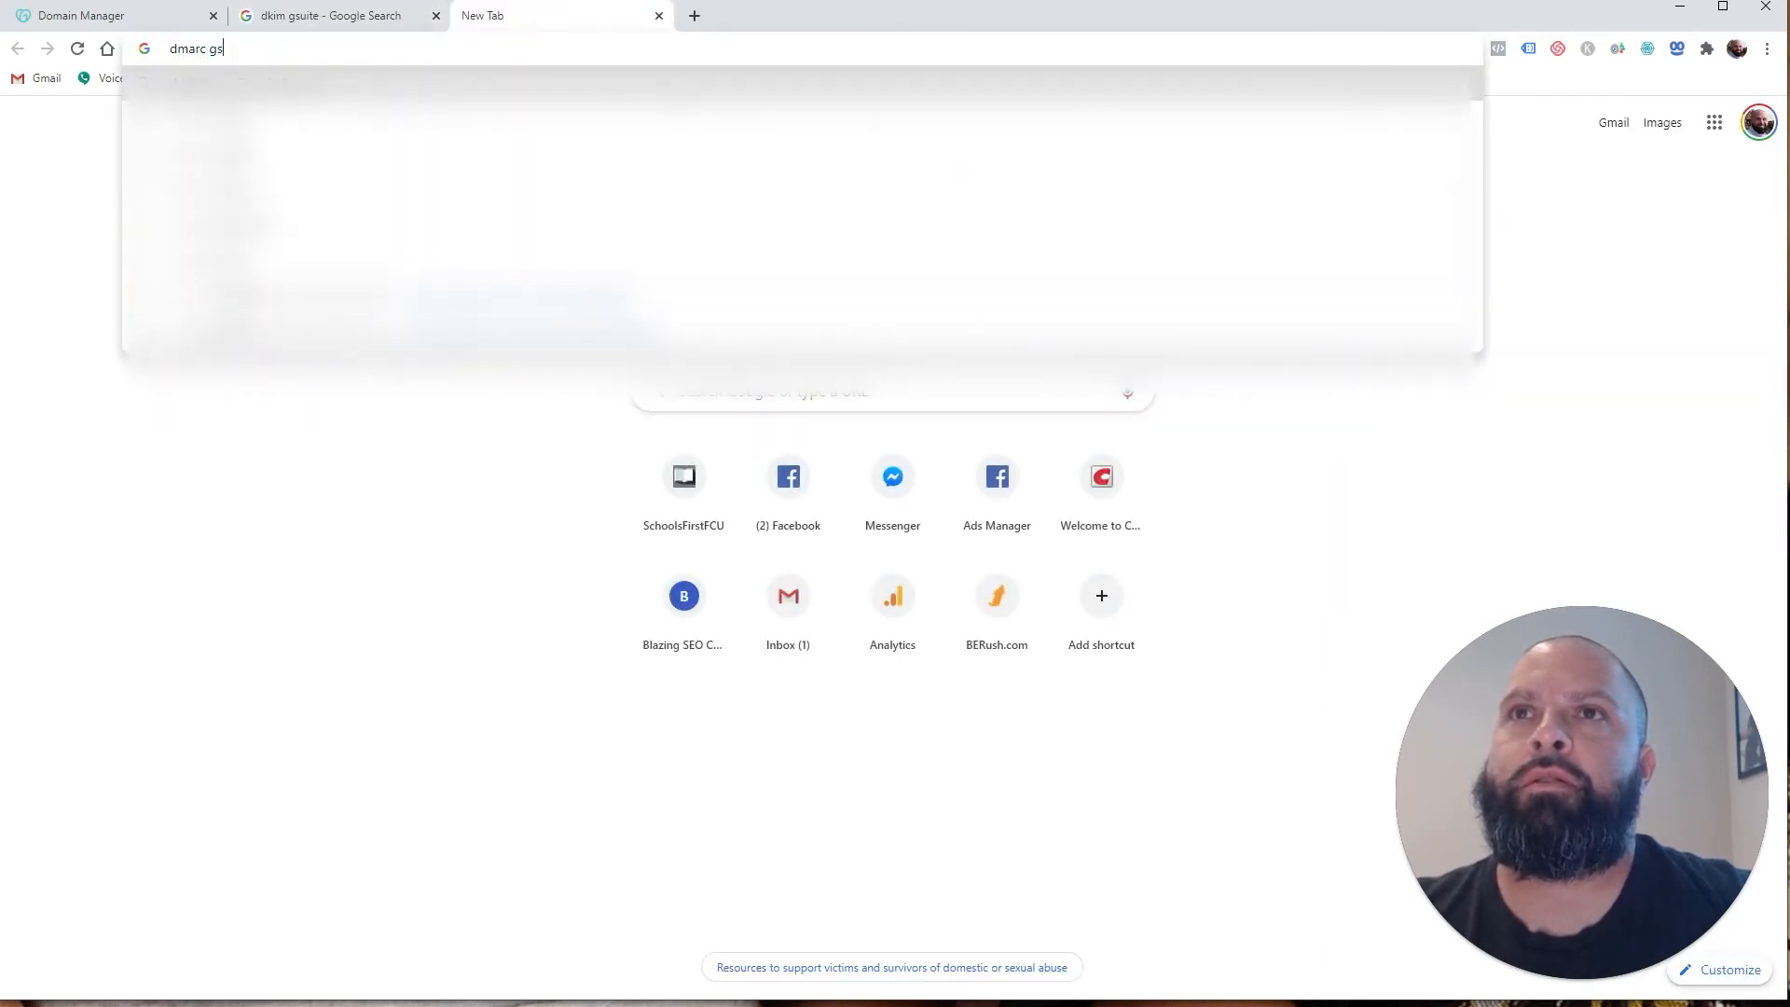
pyautogui.press('Return')
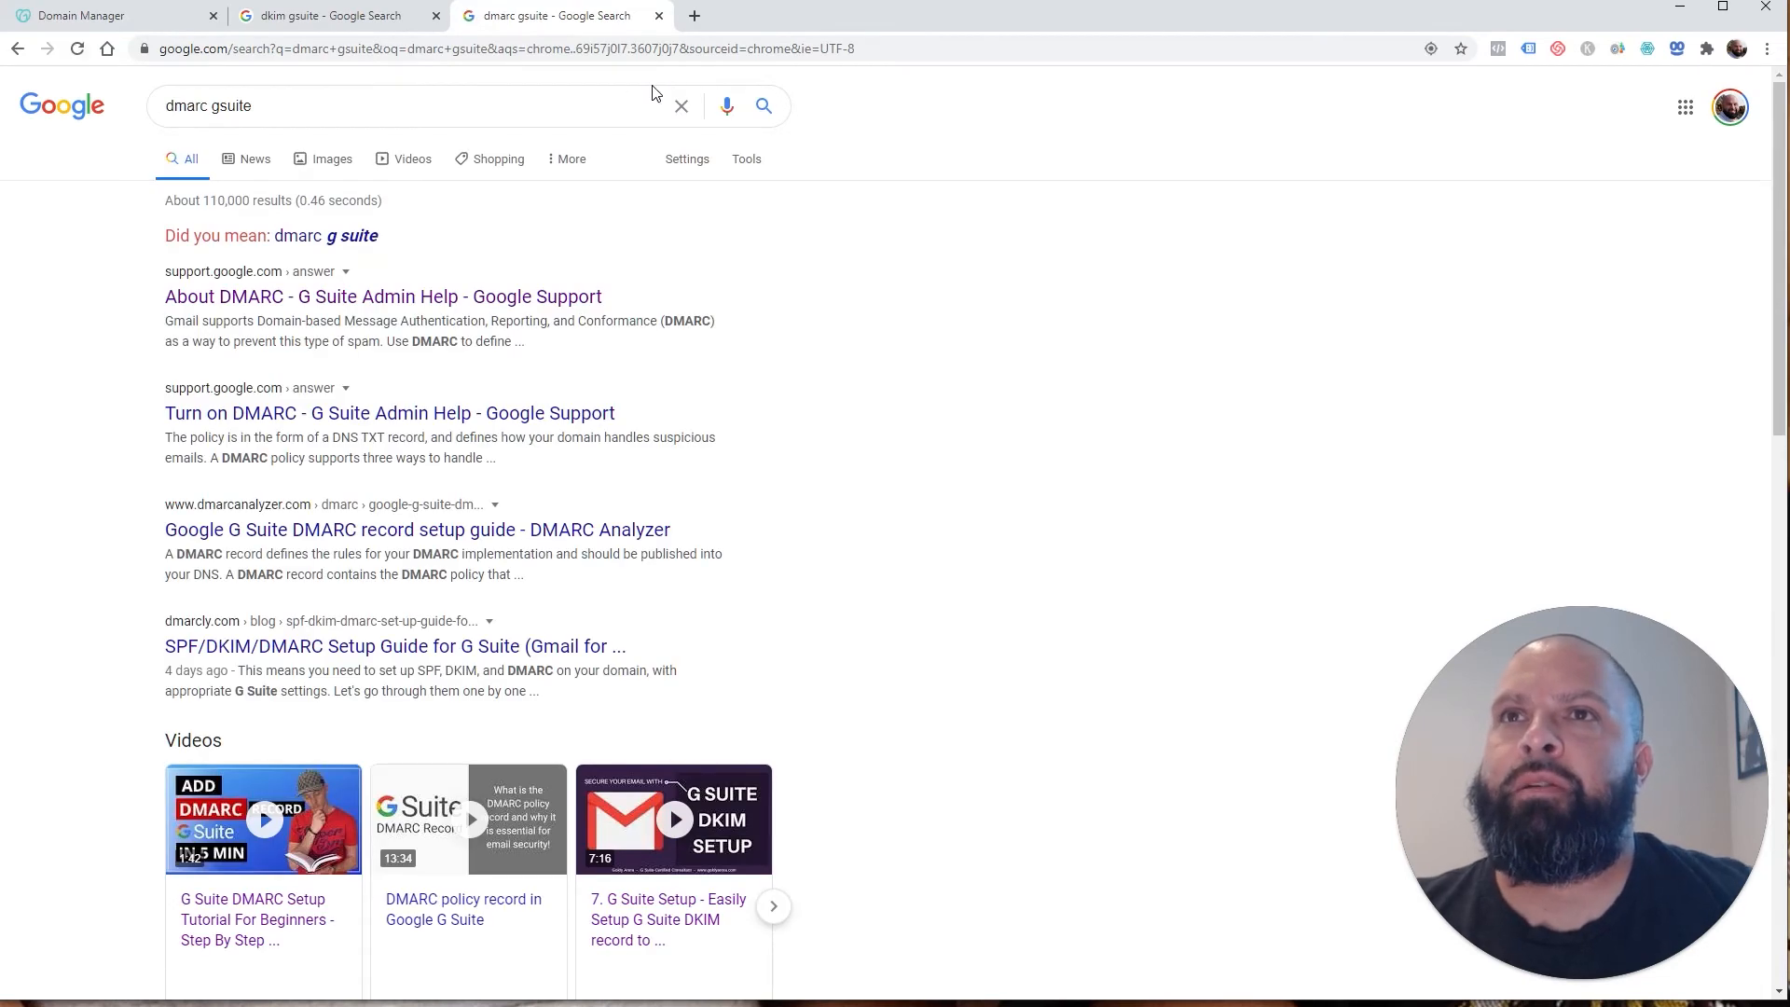
pyautogui.click(479, 299)
# Step: Open the Set up DKIM help article, close it, and return to the Admin console
pyautogui.hotkey('ctrl', 'shift', 'Tab')
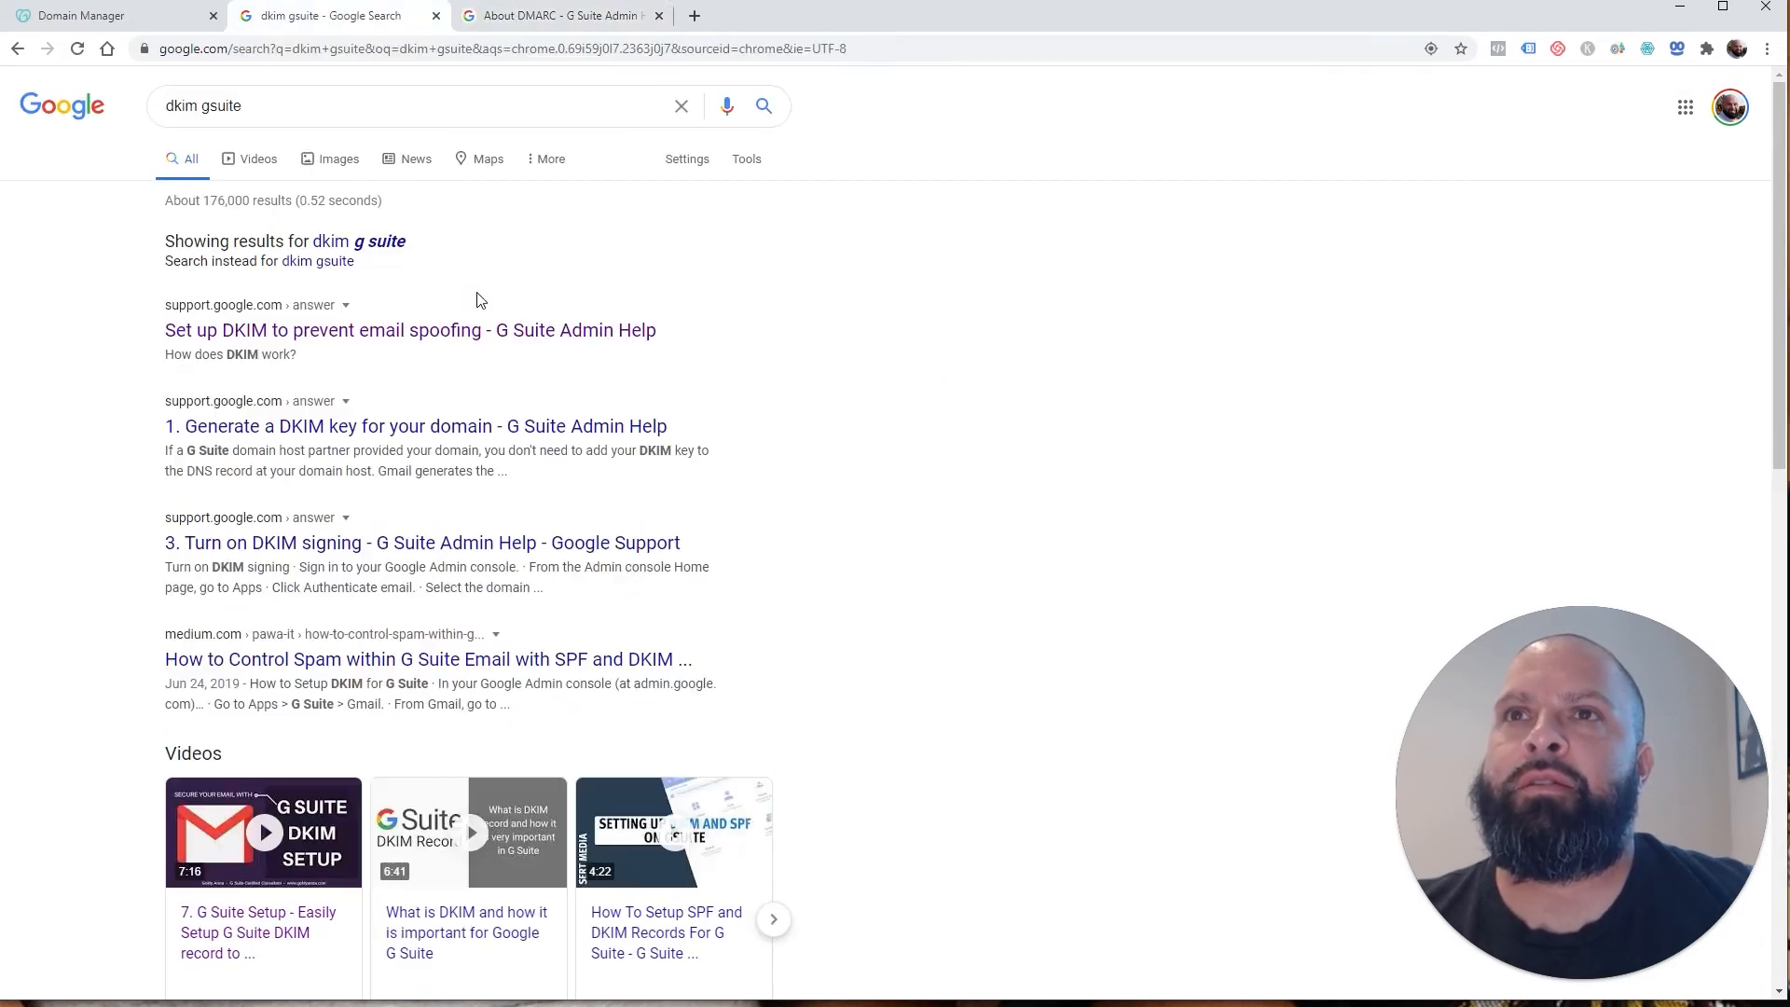
pyautogui.click(300, 332)
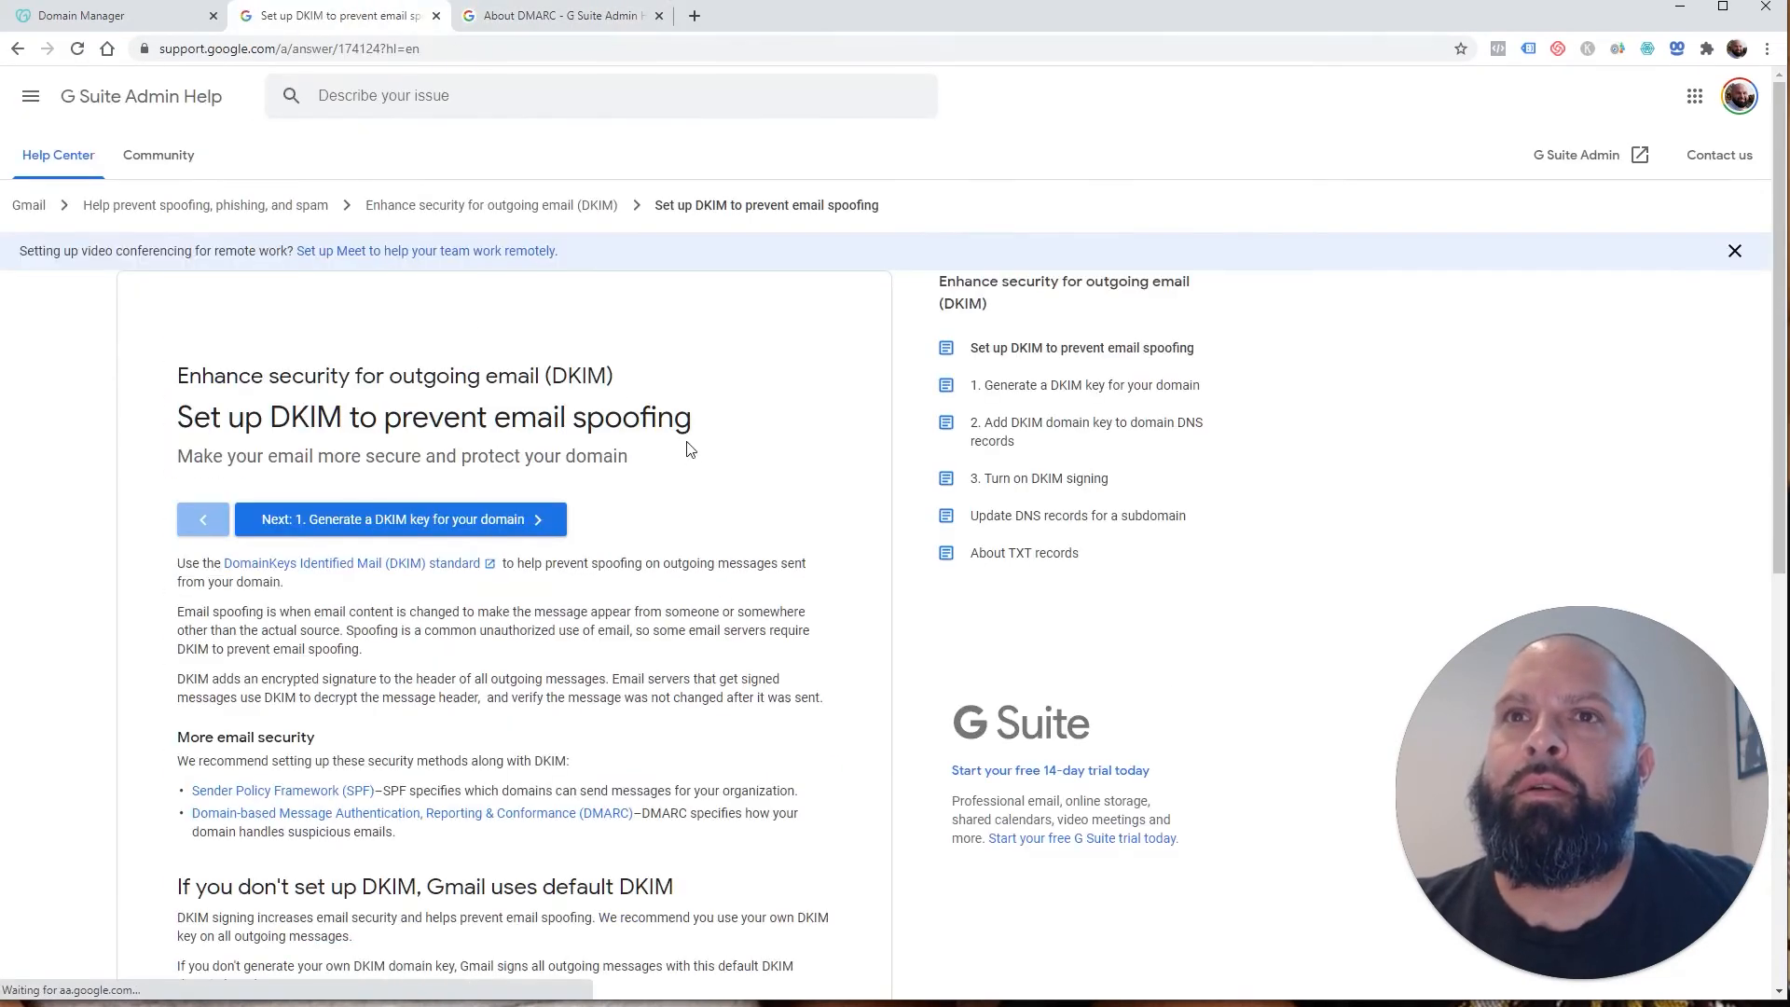
pyautogui.click(436, 16)
pyautogui.hotkey('alt', 'Tab')
# Step: Search the Admin console for 'dkim' and open Gmail's Authenticate email settings for gramdata.info
pyautogui.click(634, 93)
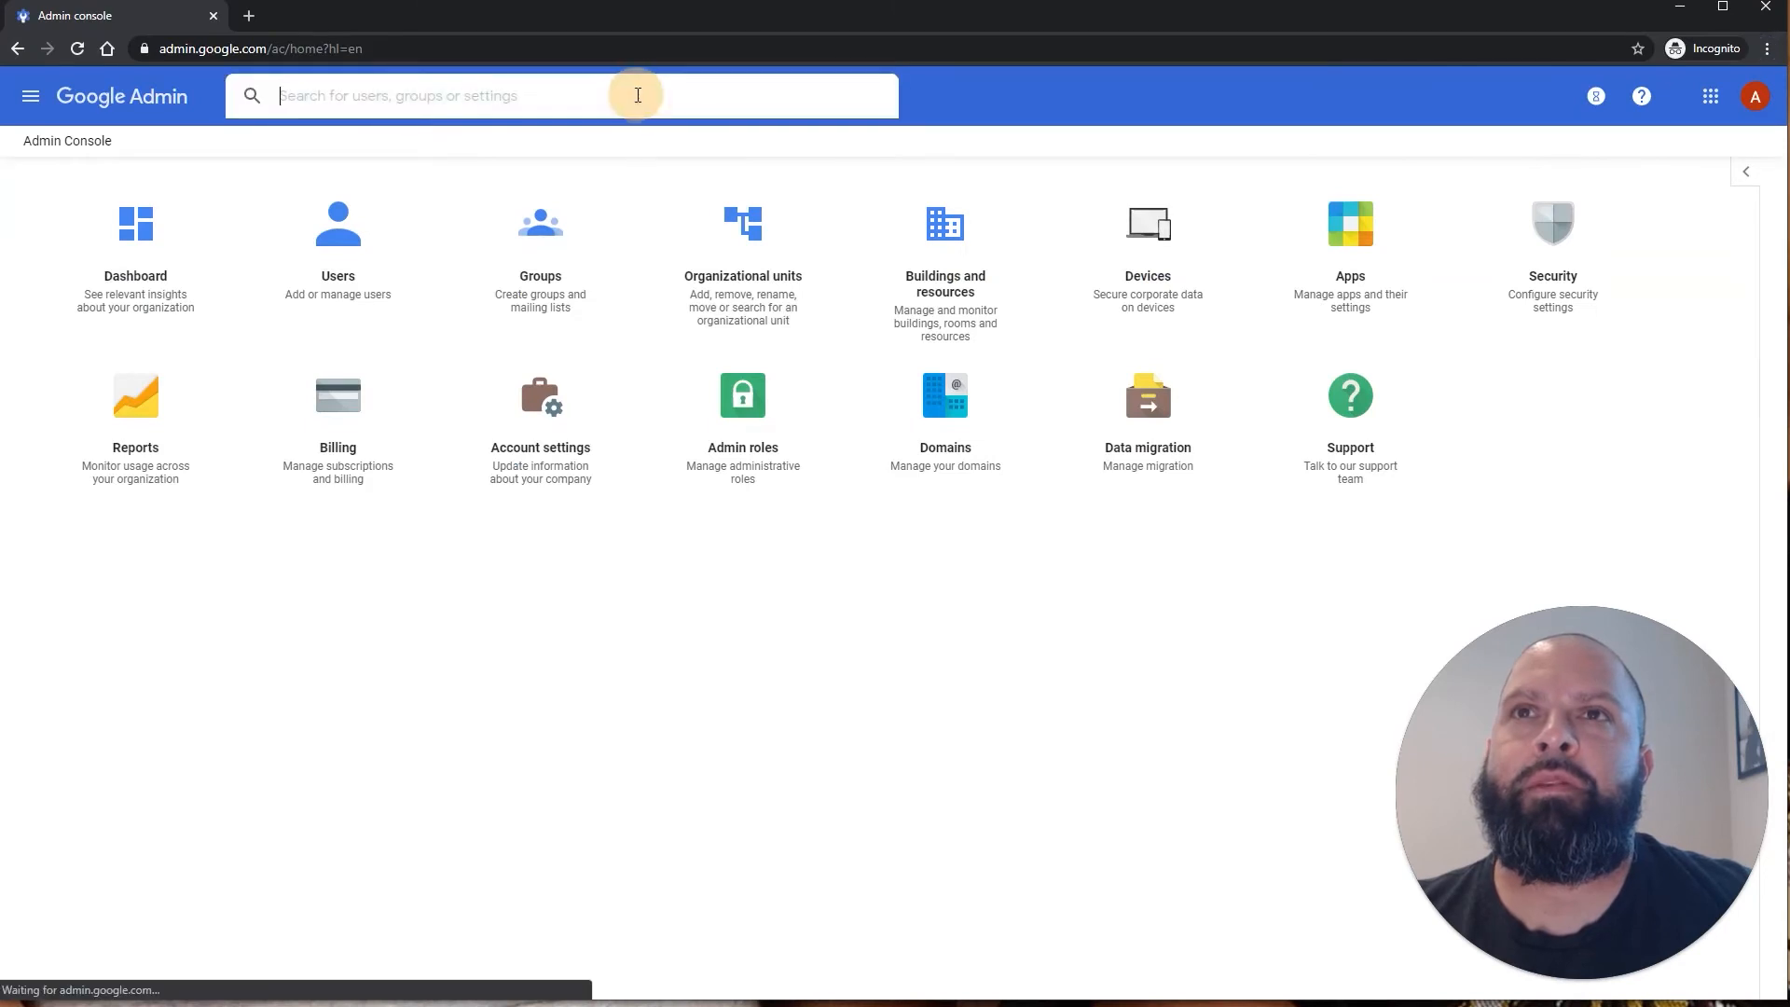
pyautogui.write('dk')
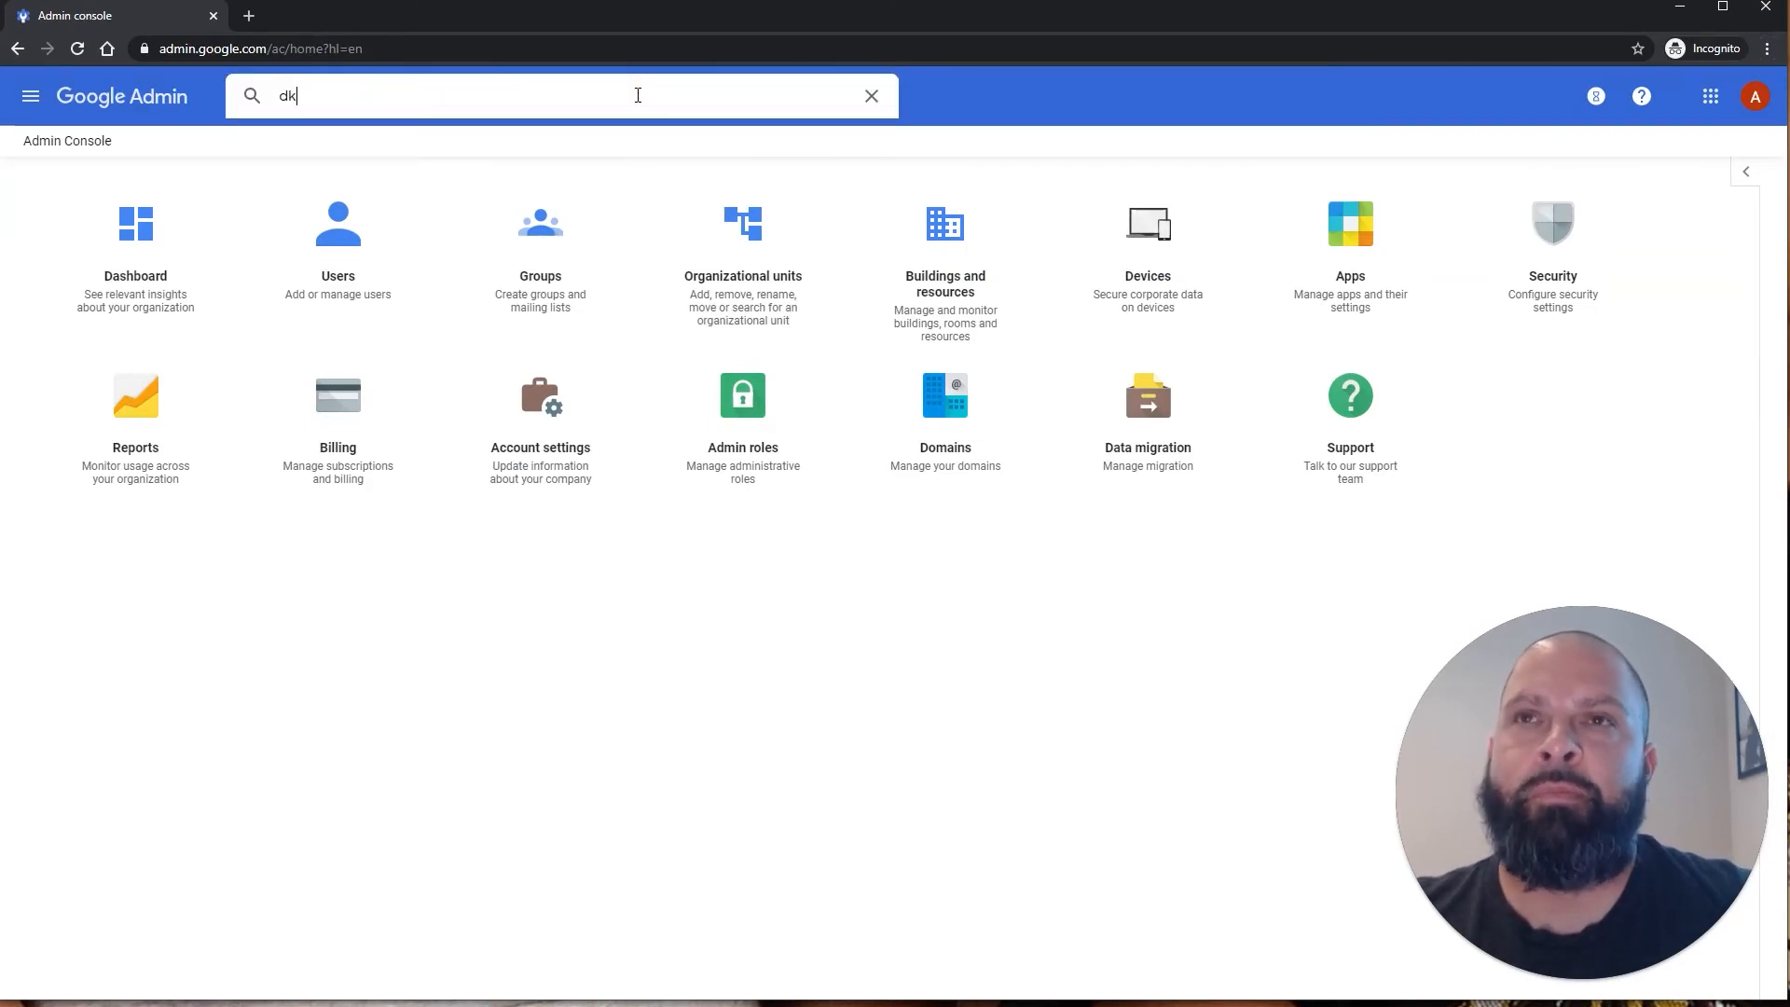
pyautogui.write('im')
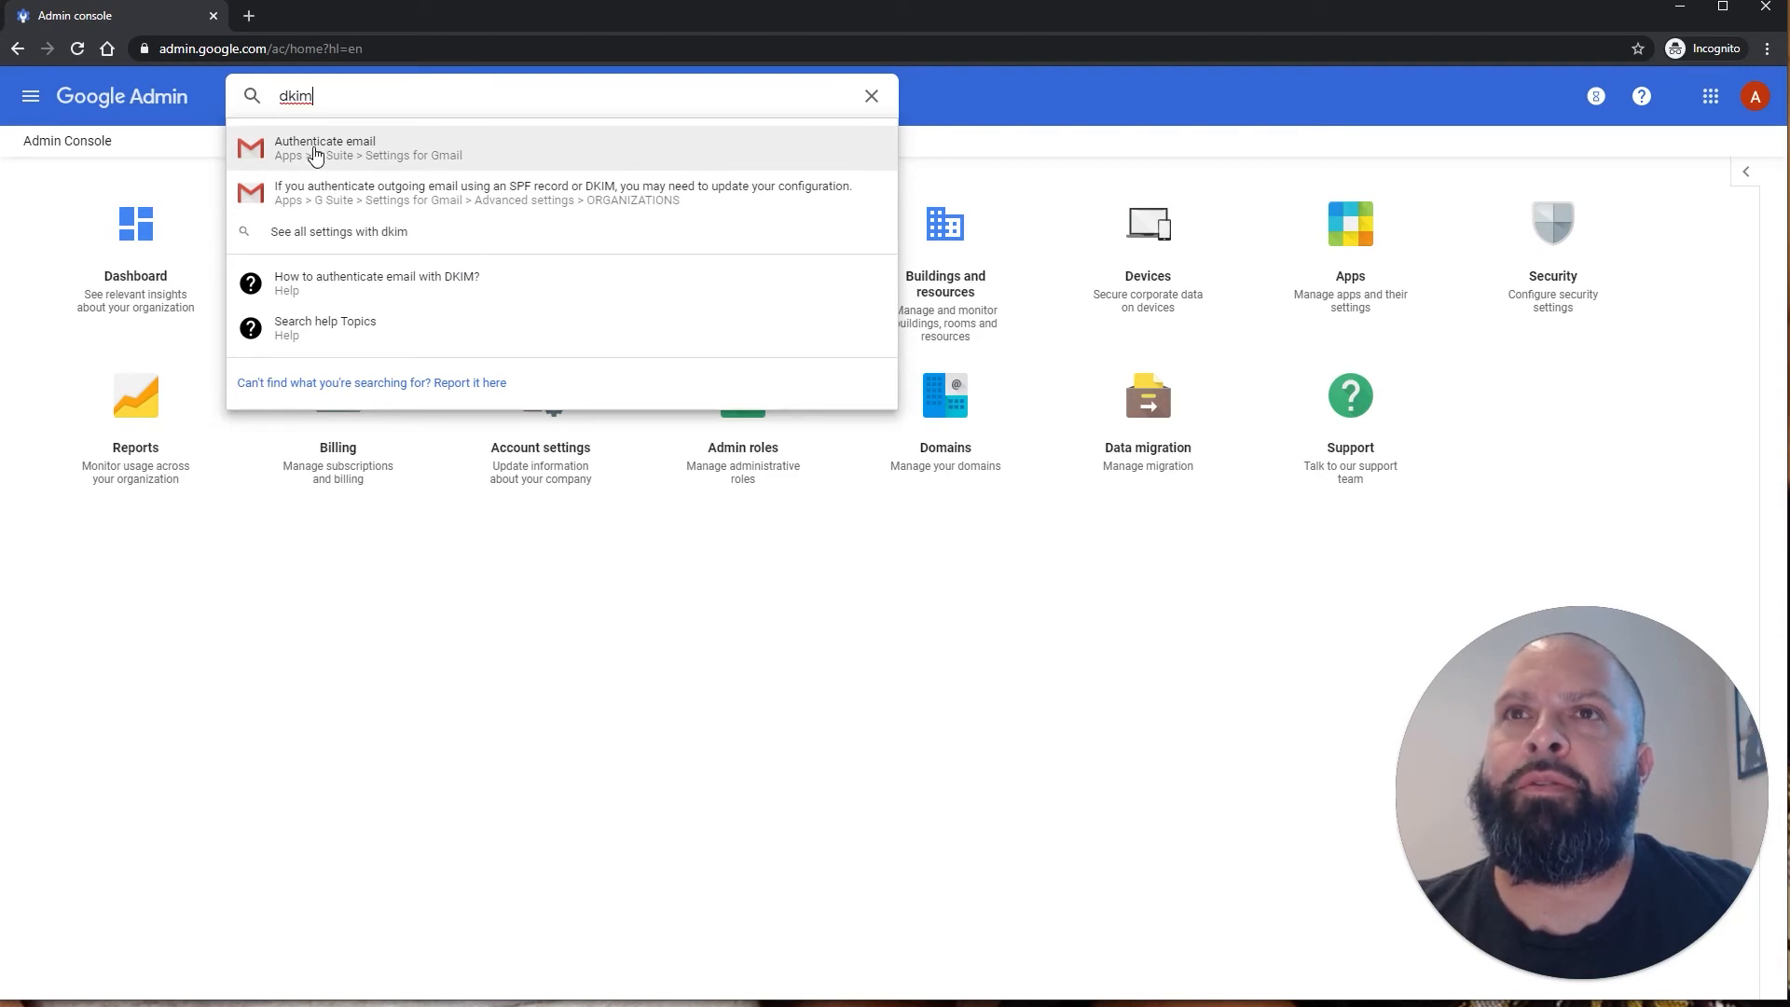
pyautogui.click(316, 149)
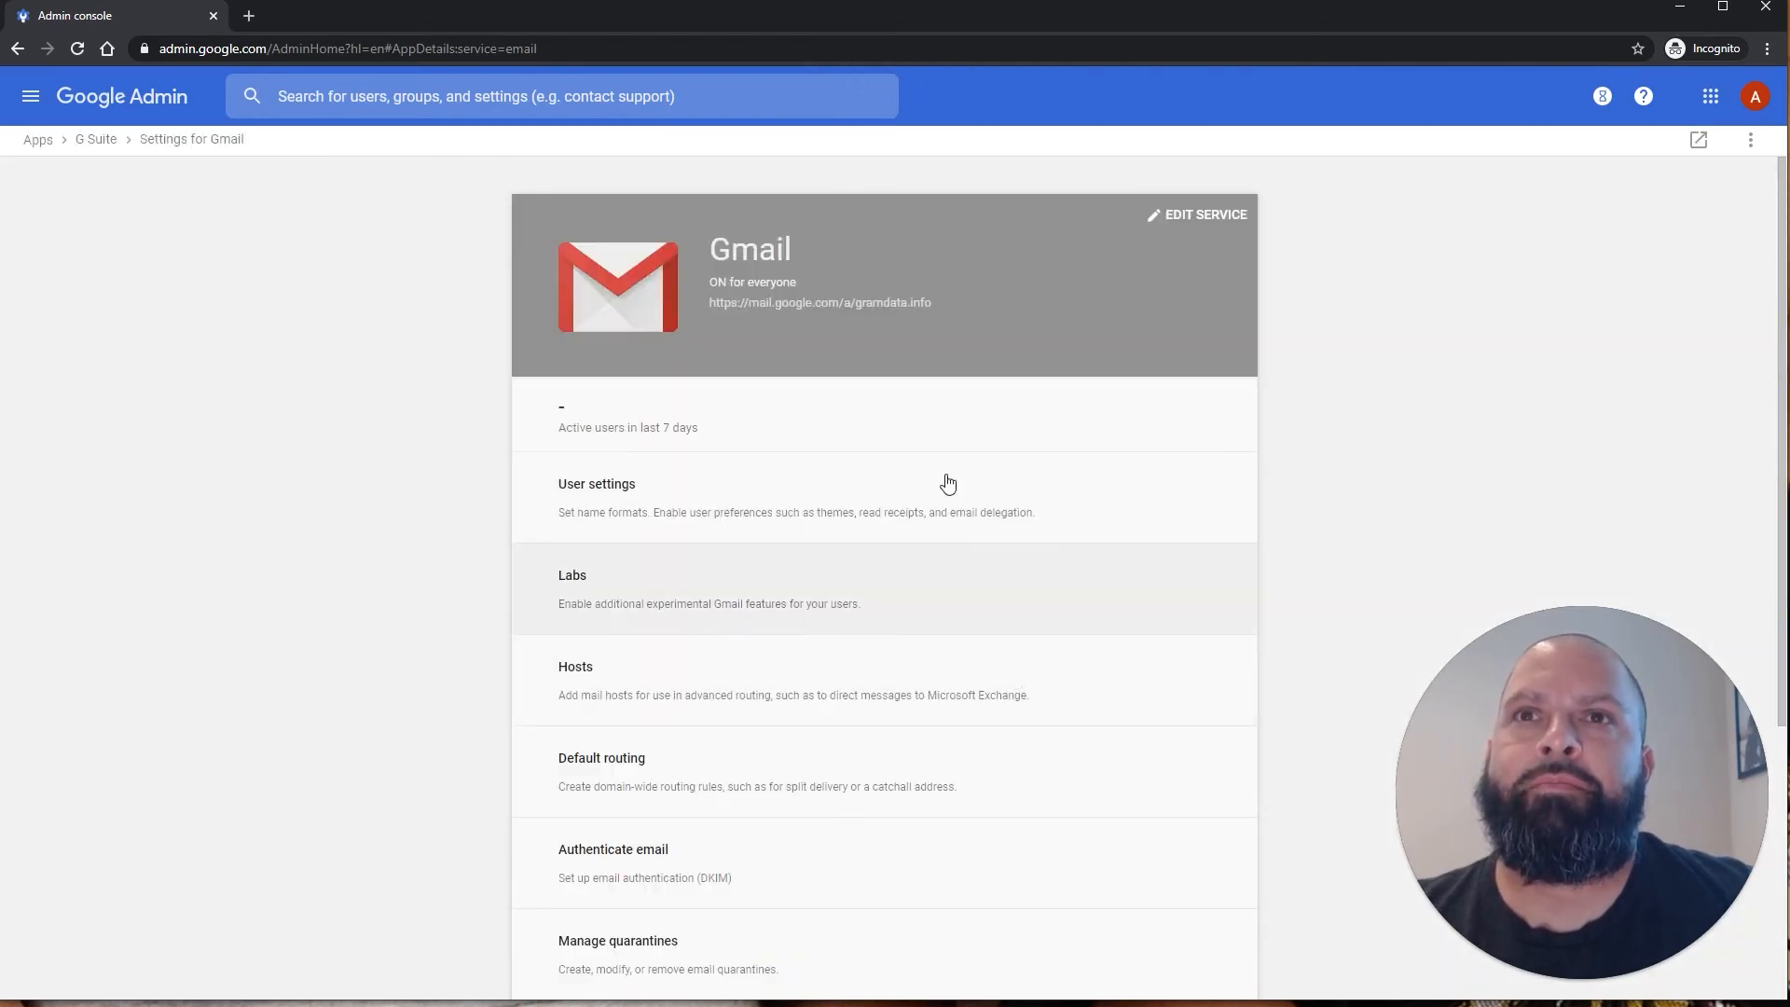
pyautogui.scroll(-3, 942, 607)
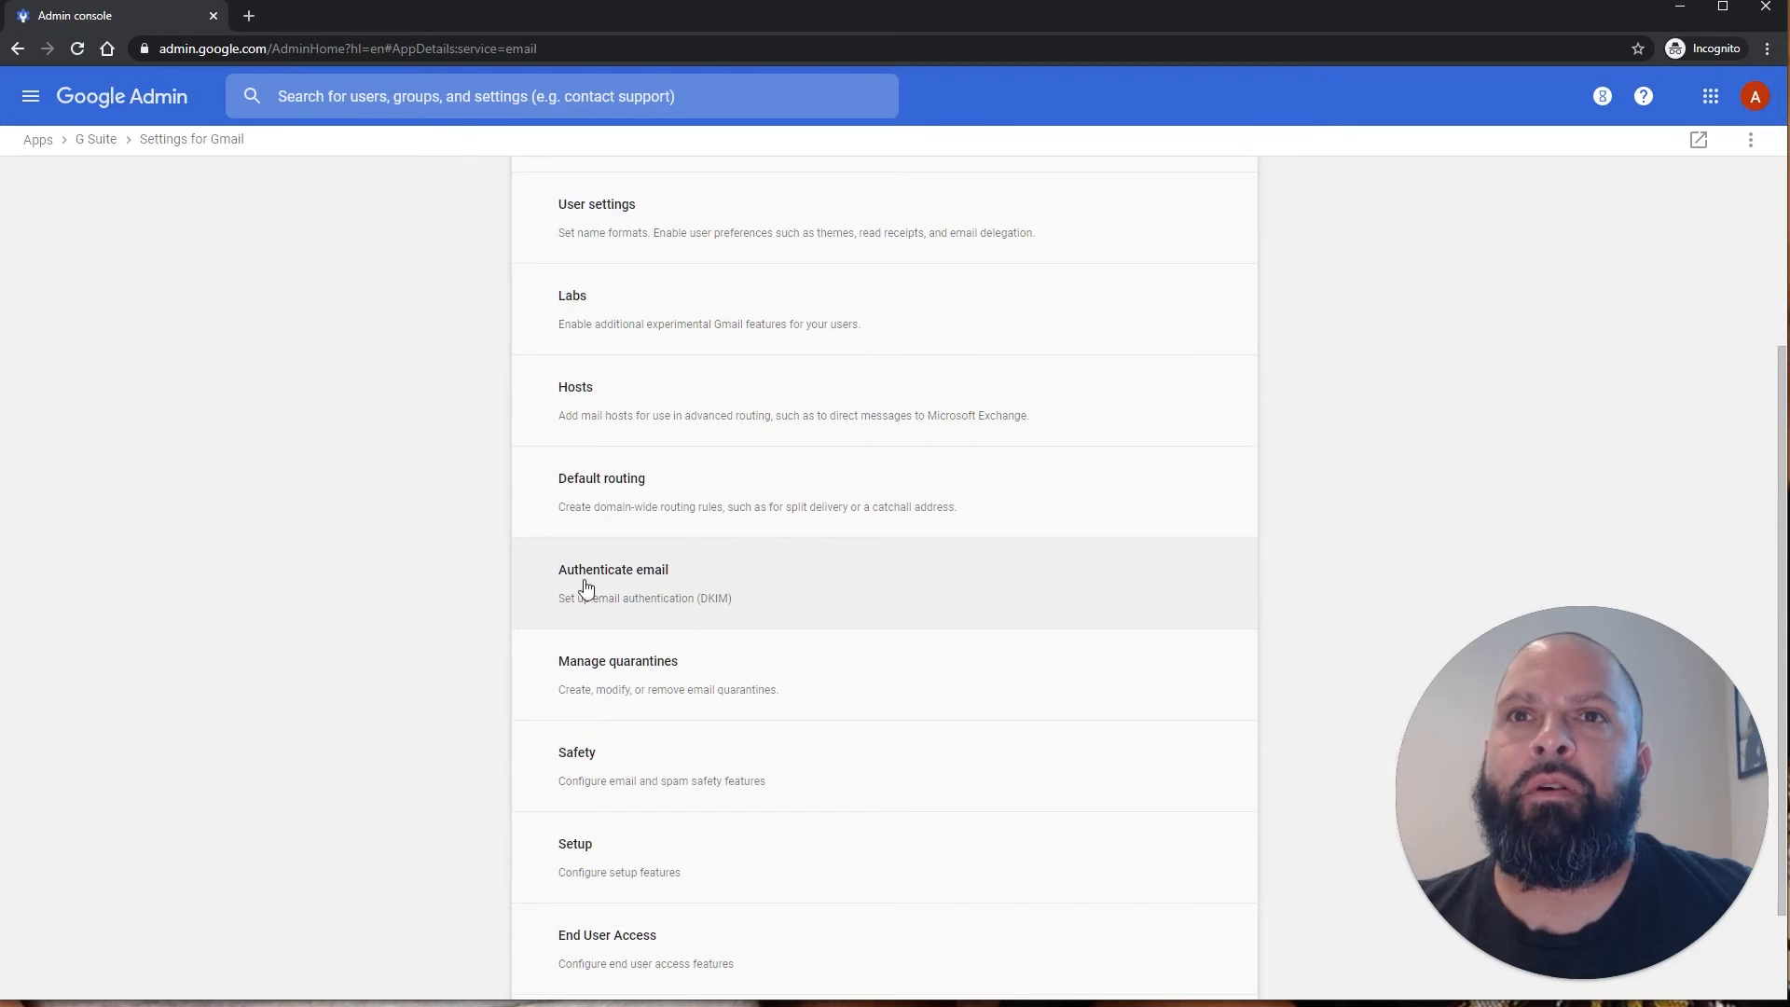
pyautogui.click(758, 596)
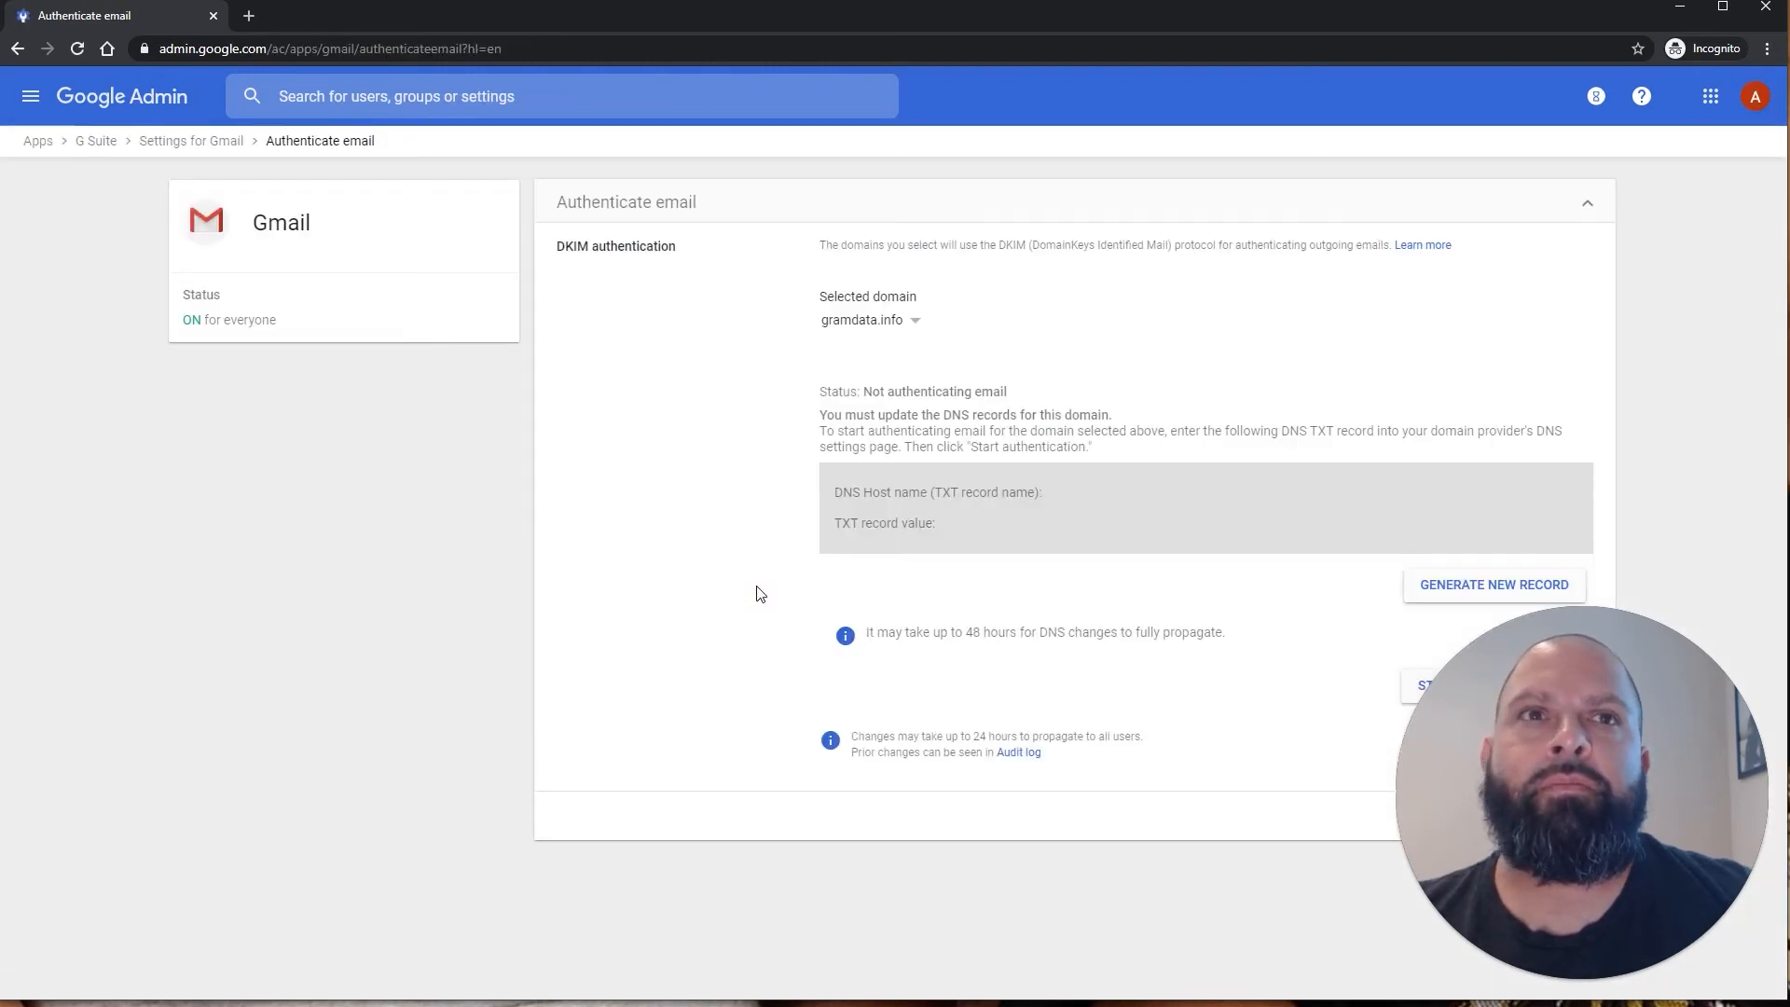
pyautogui.moveTo(1574, 719); pyautogui.dragTo(213, 714)
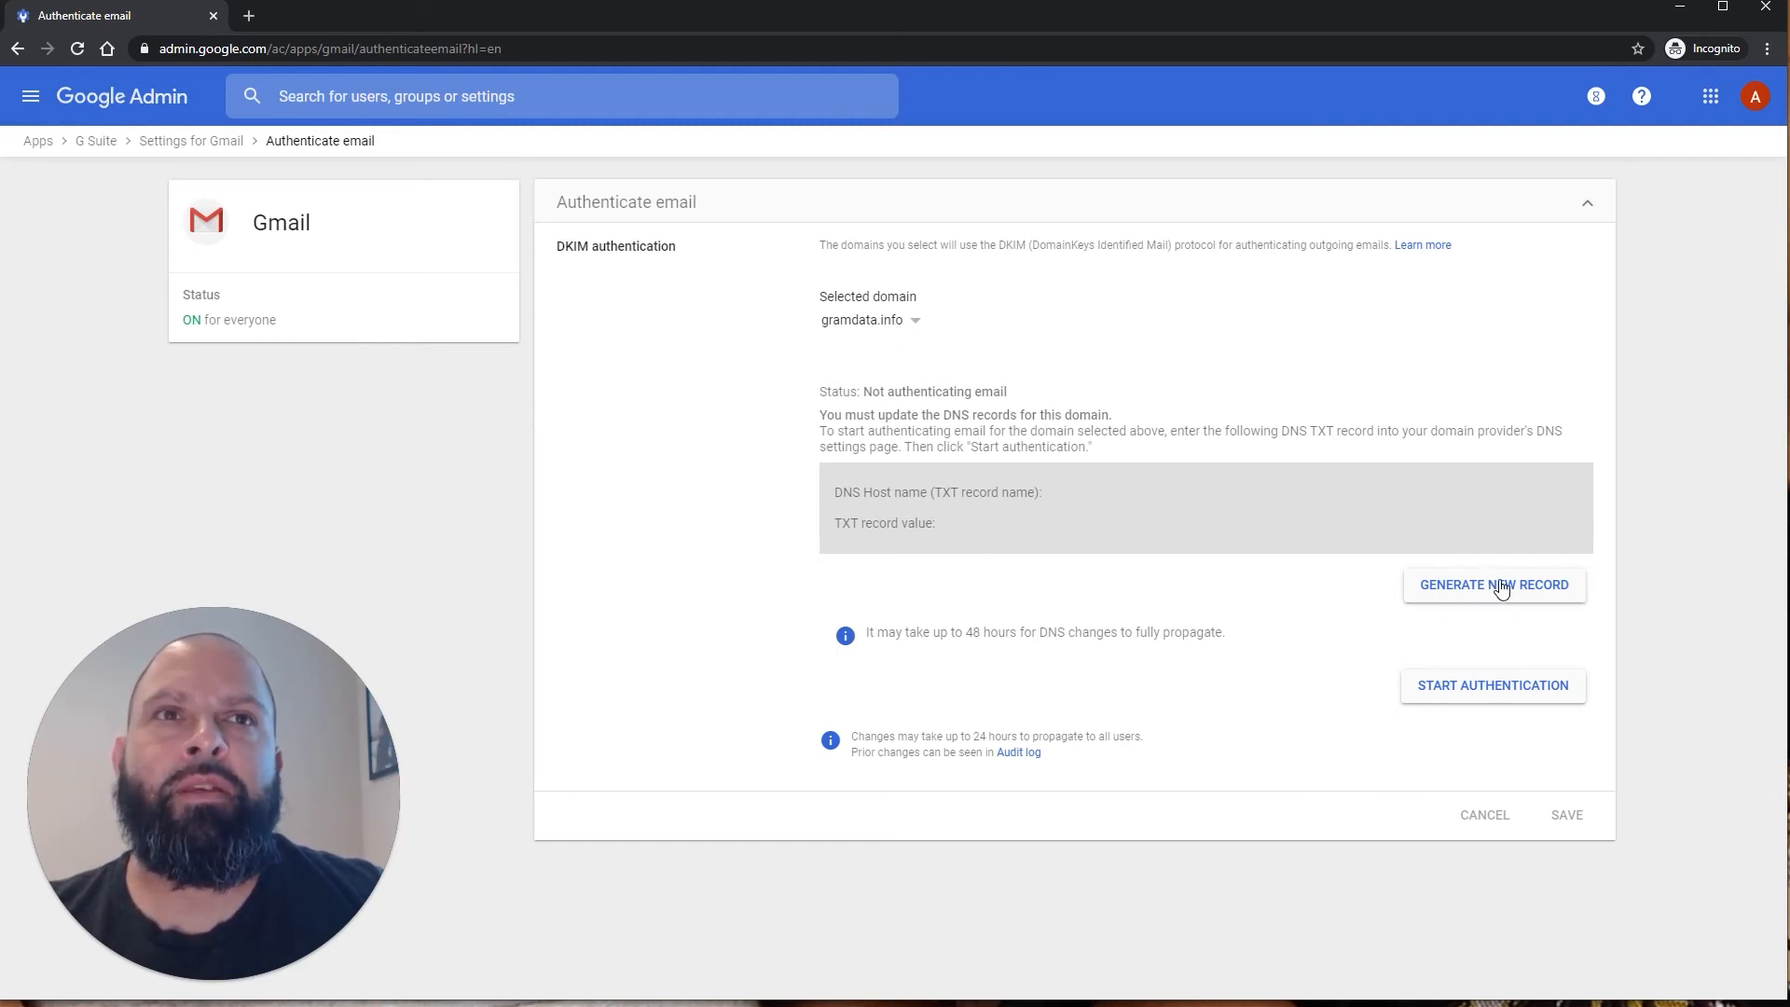
# Step: Generate a new DKIM record with a 2048-bit key and the 'google' prefix
pyautogui.click(1492, 595)
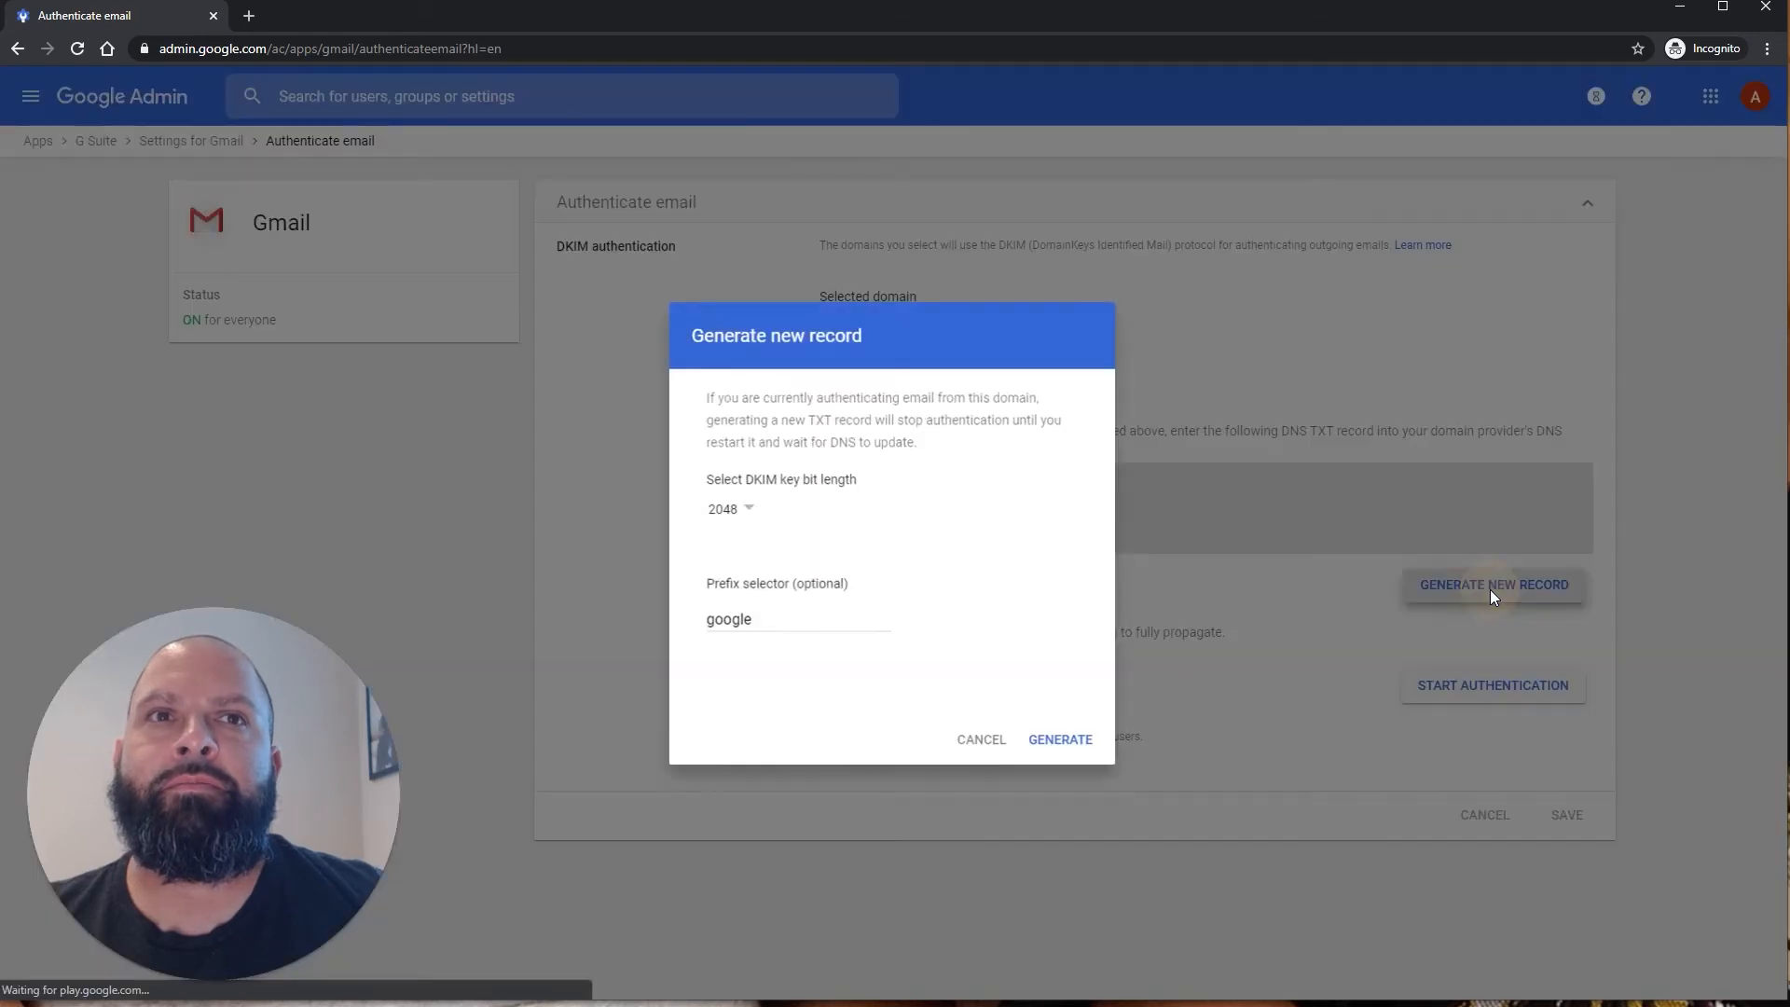
pyautogui.click(737, 519)
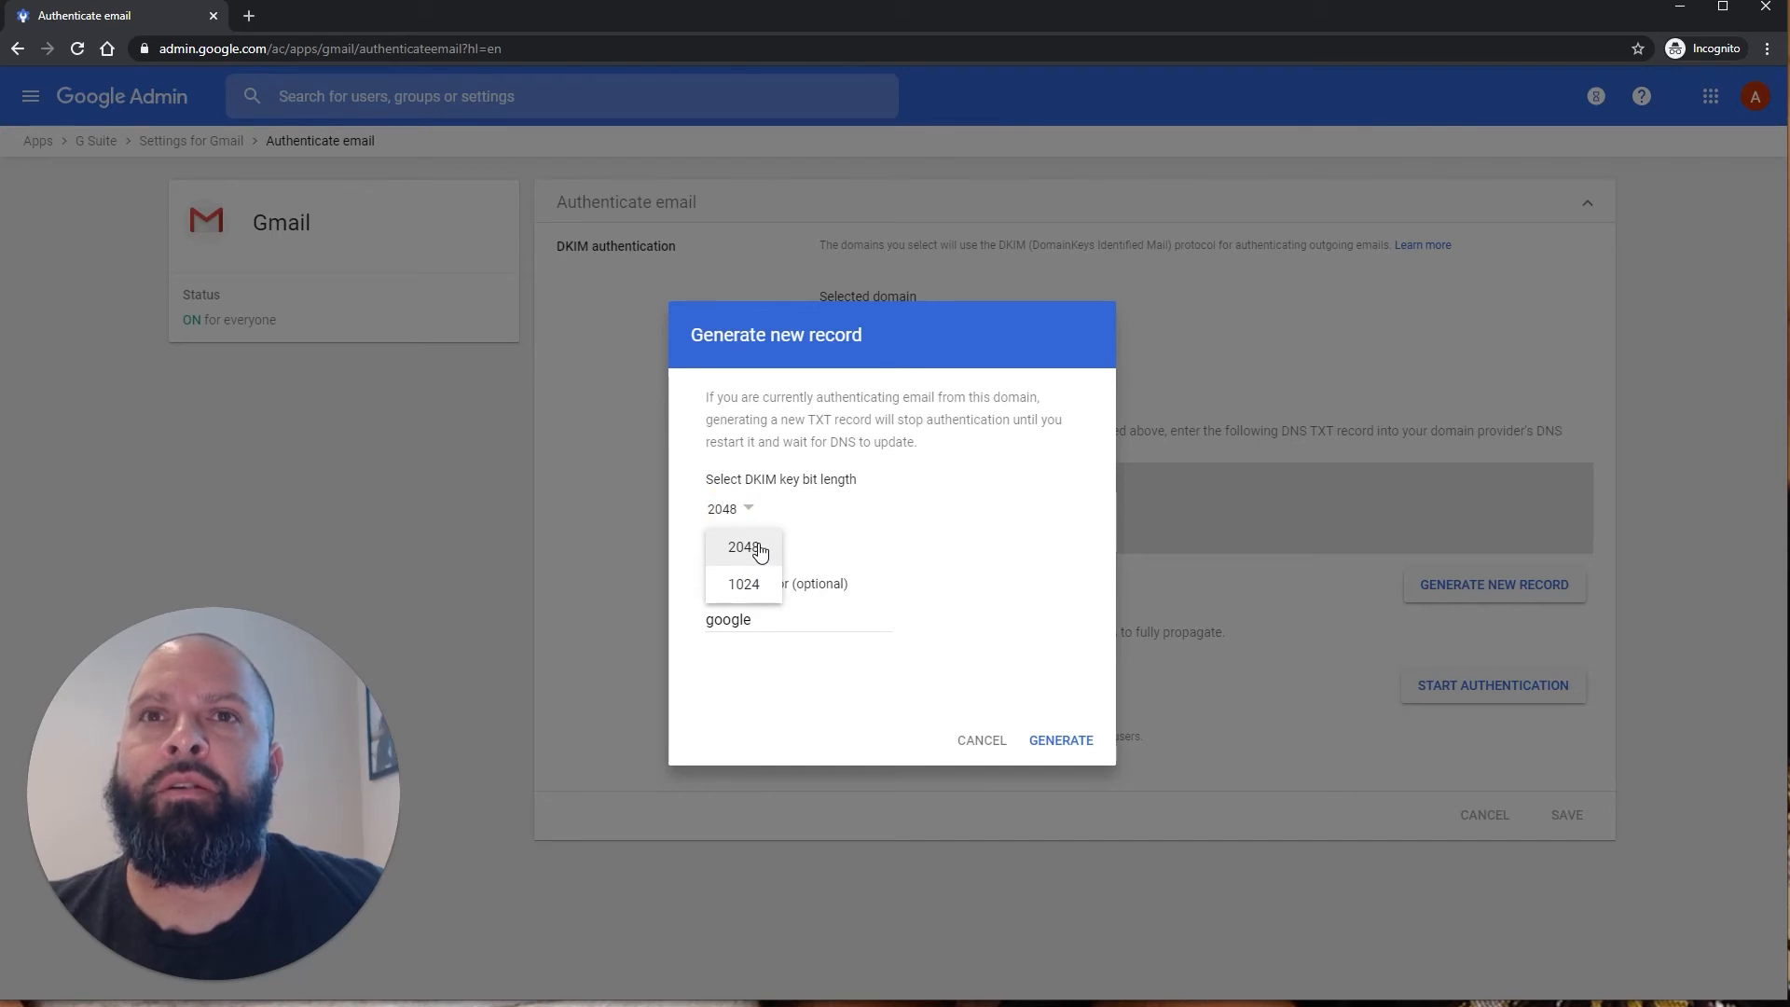
pyautogui.click(760, 551)
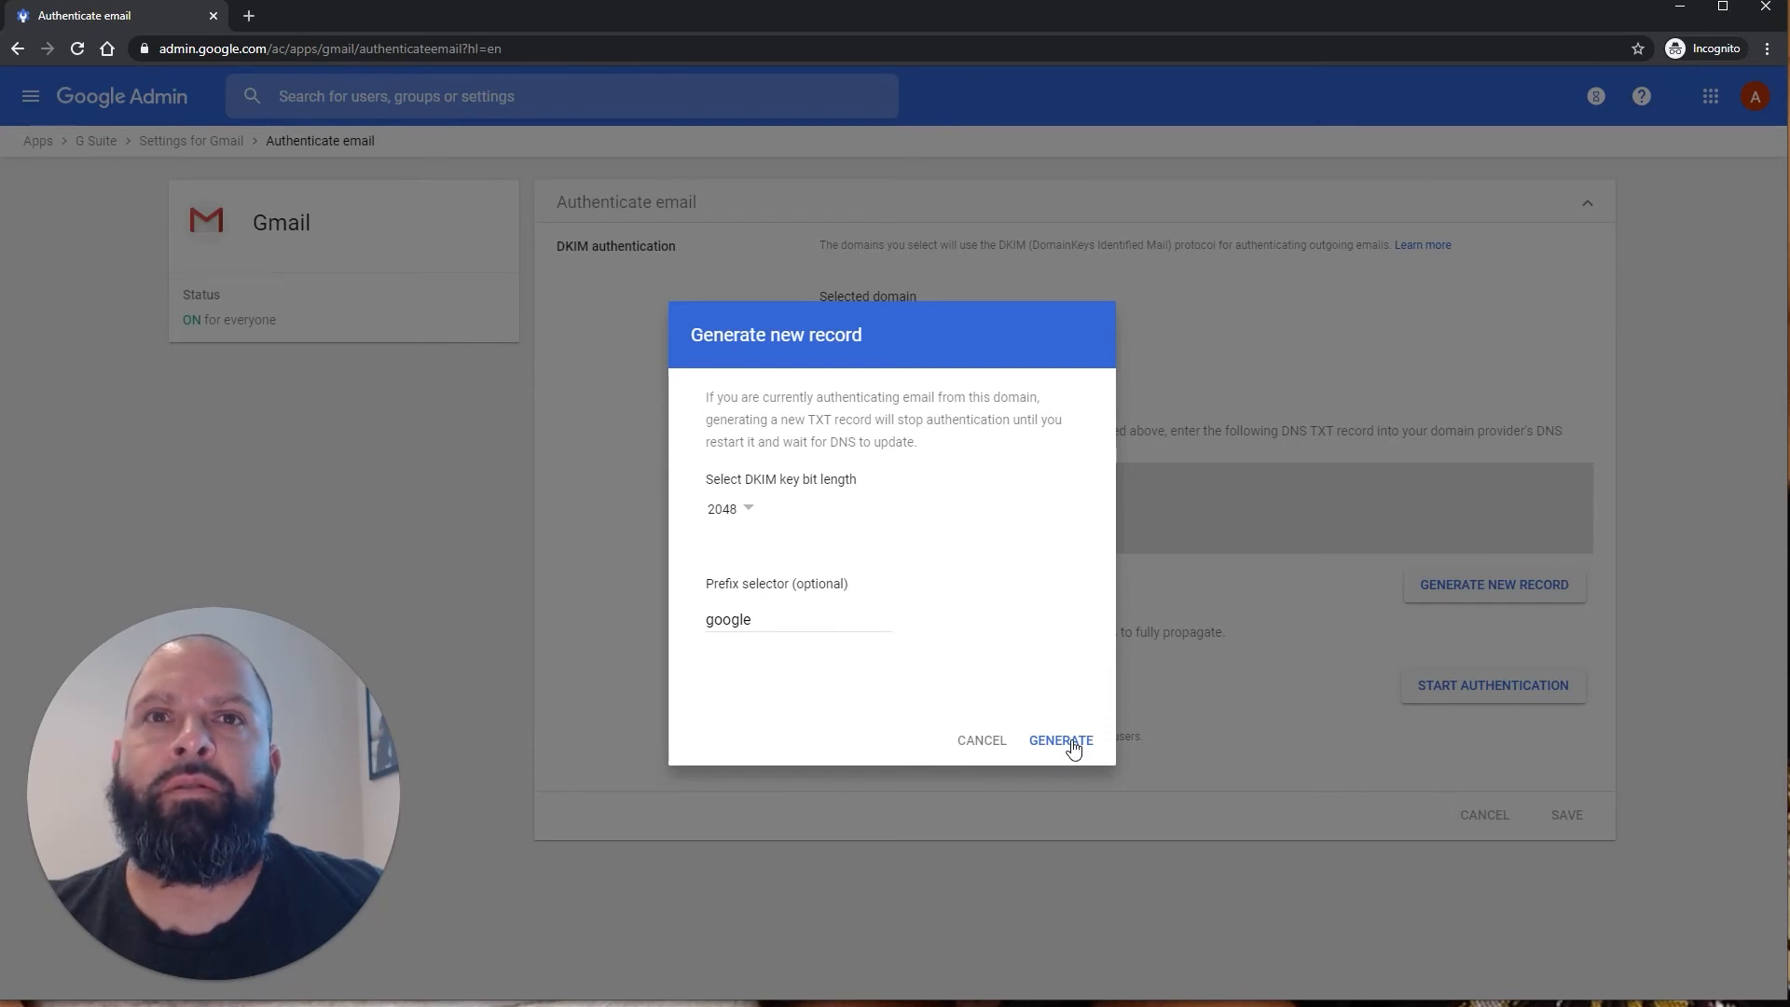
pyautogui.click(1072, 744)
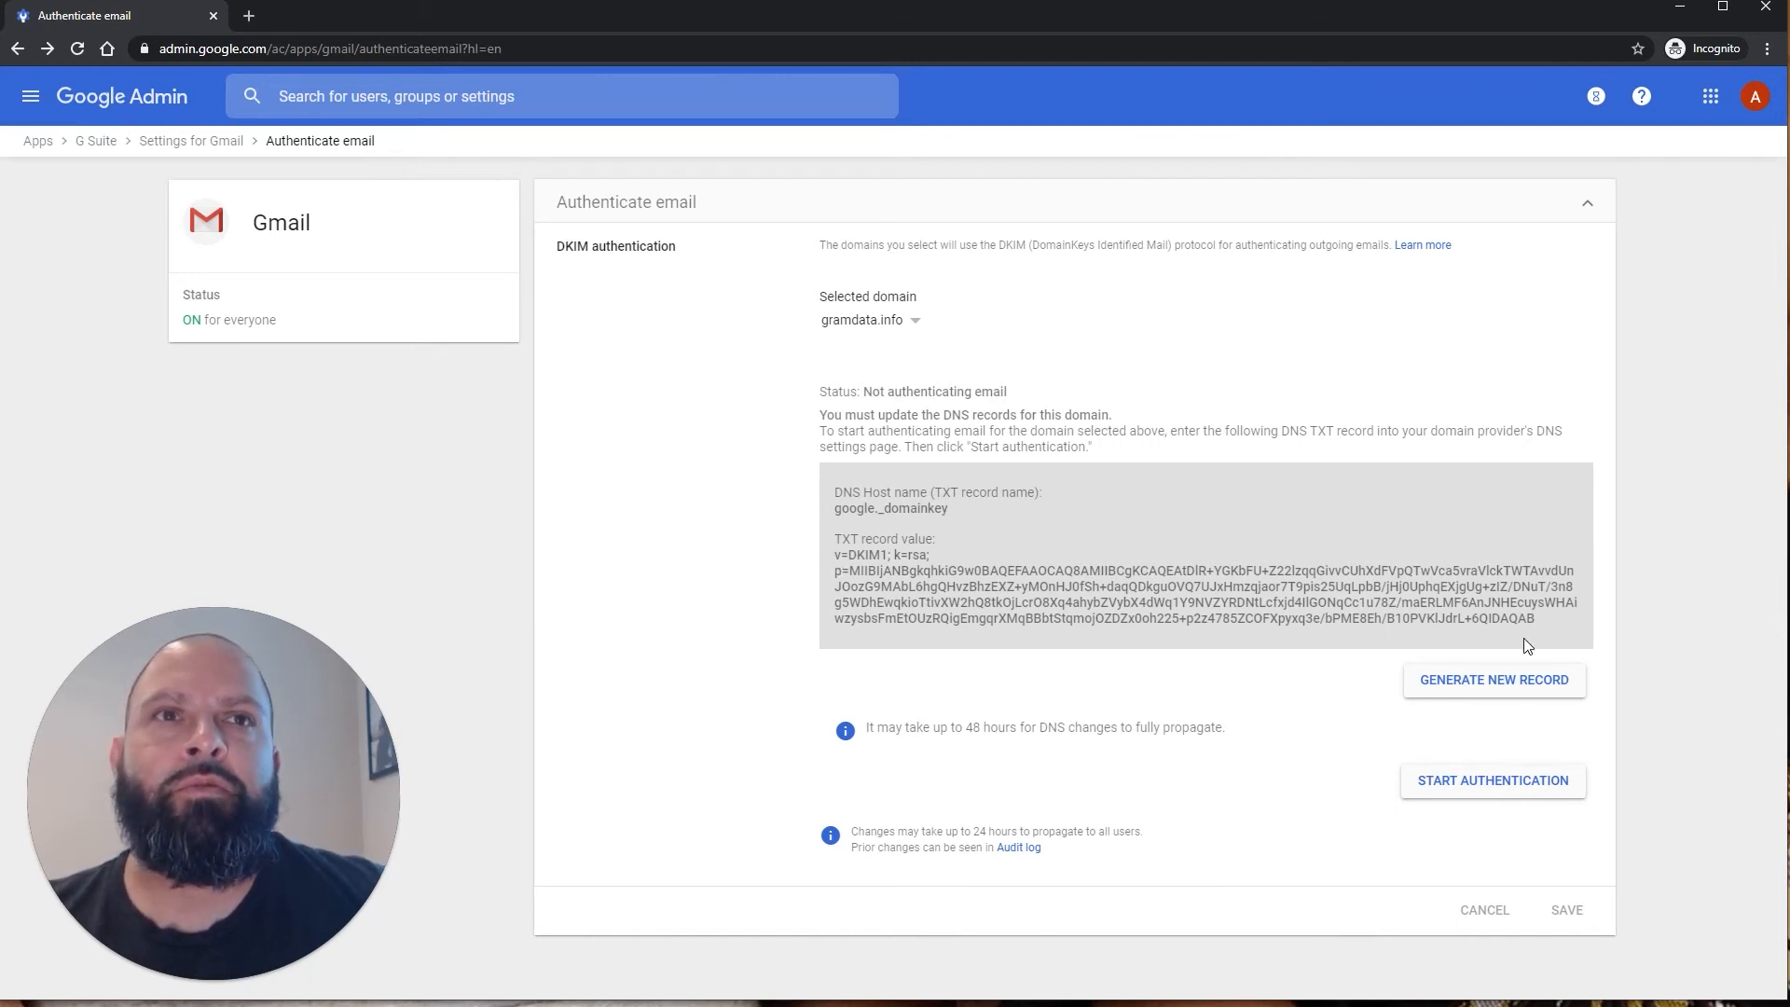
# Step: Copy the google._domainkey host name and DKIM TXT value for pasting into GoDaddy
pyautogui.moveTo(1548, 619); pyautogui.dragTo(821, 508)
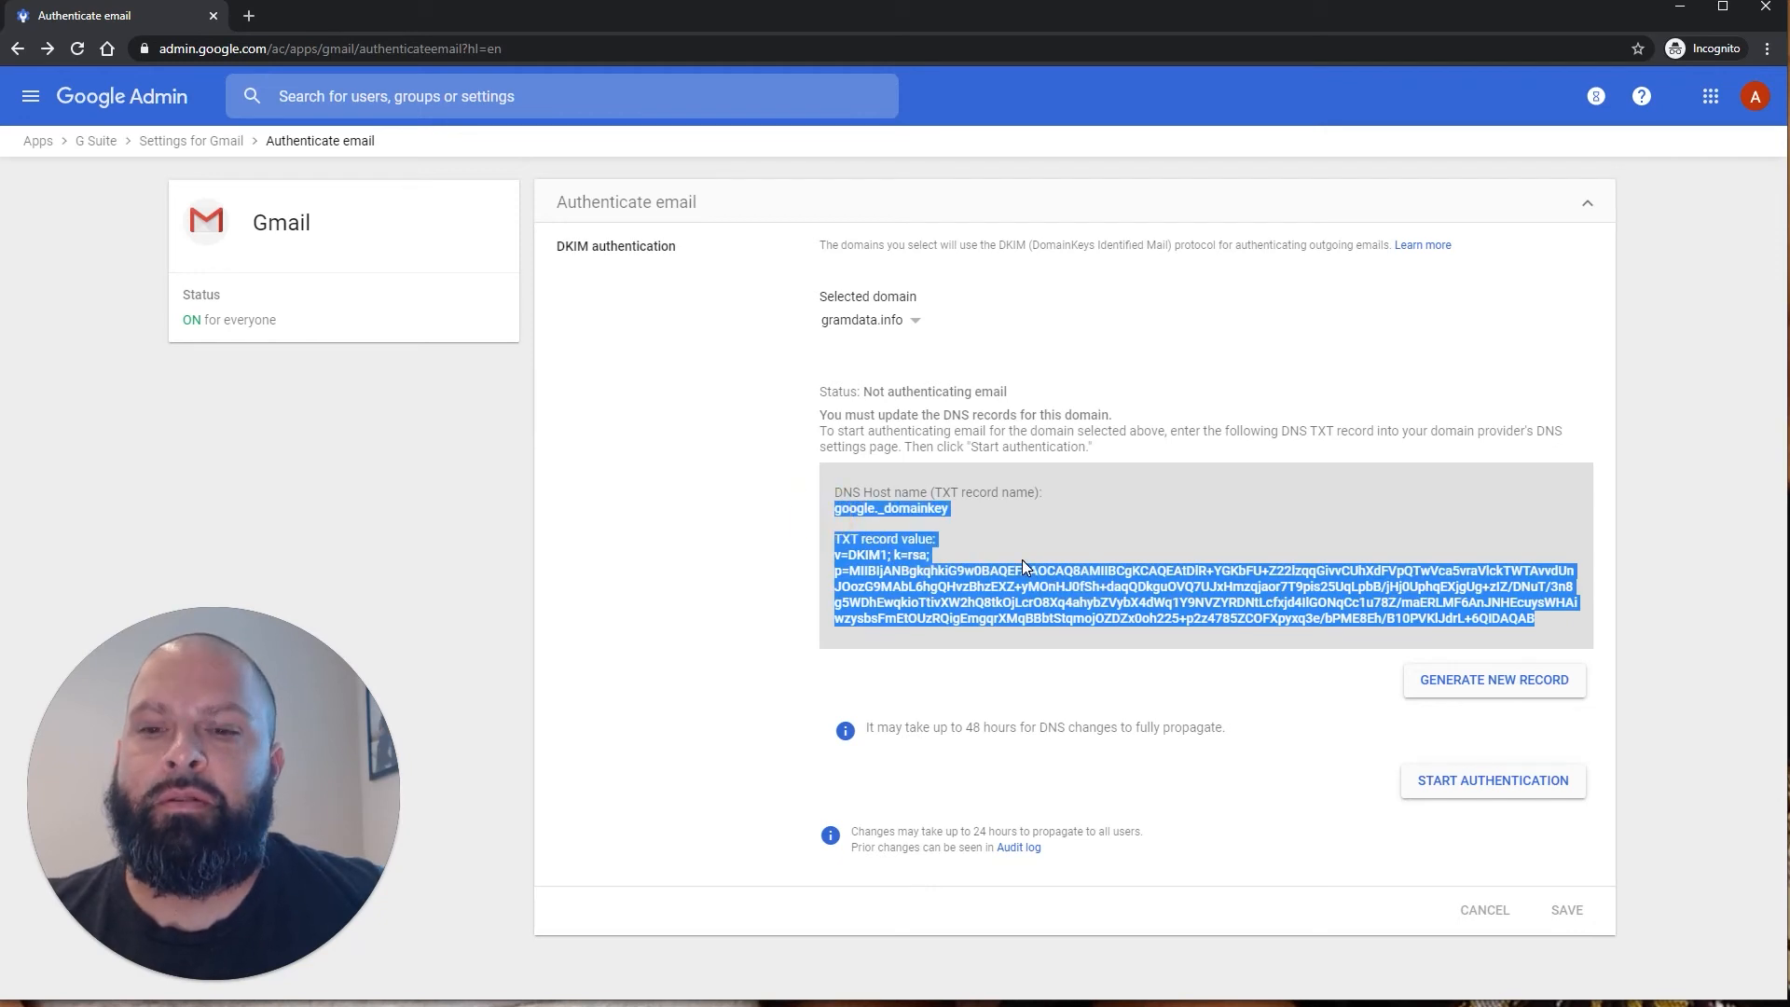
pyautogui.hotkey('alt', 'Tab')
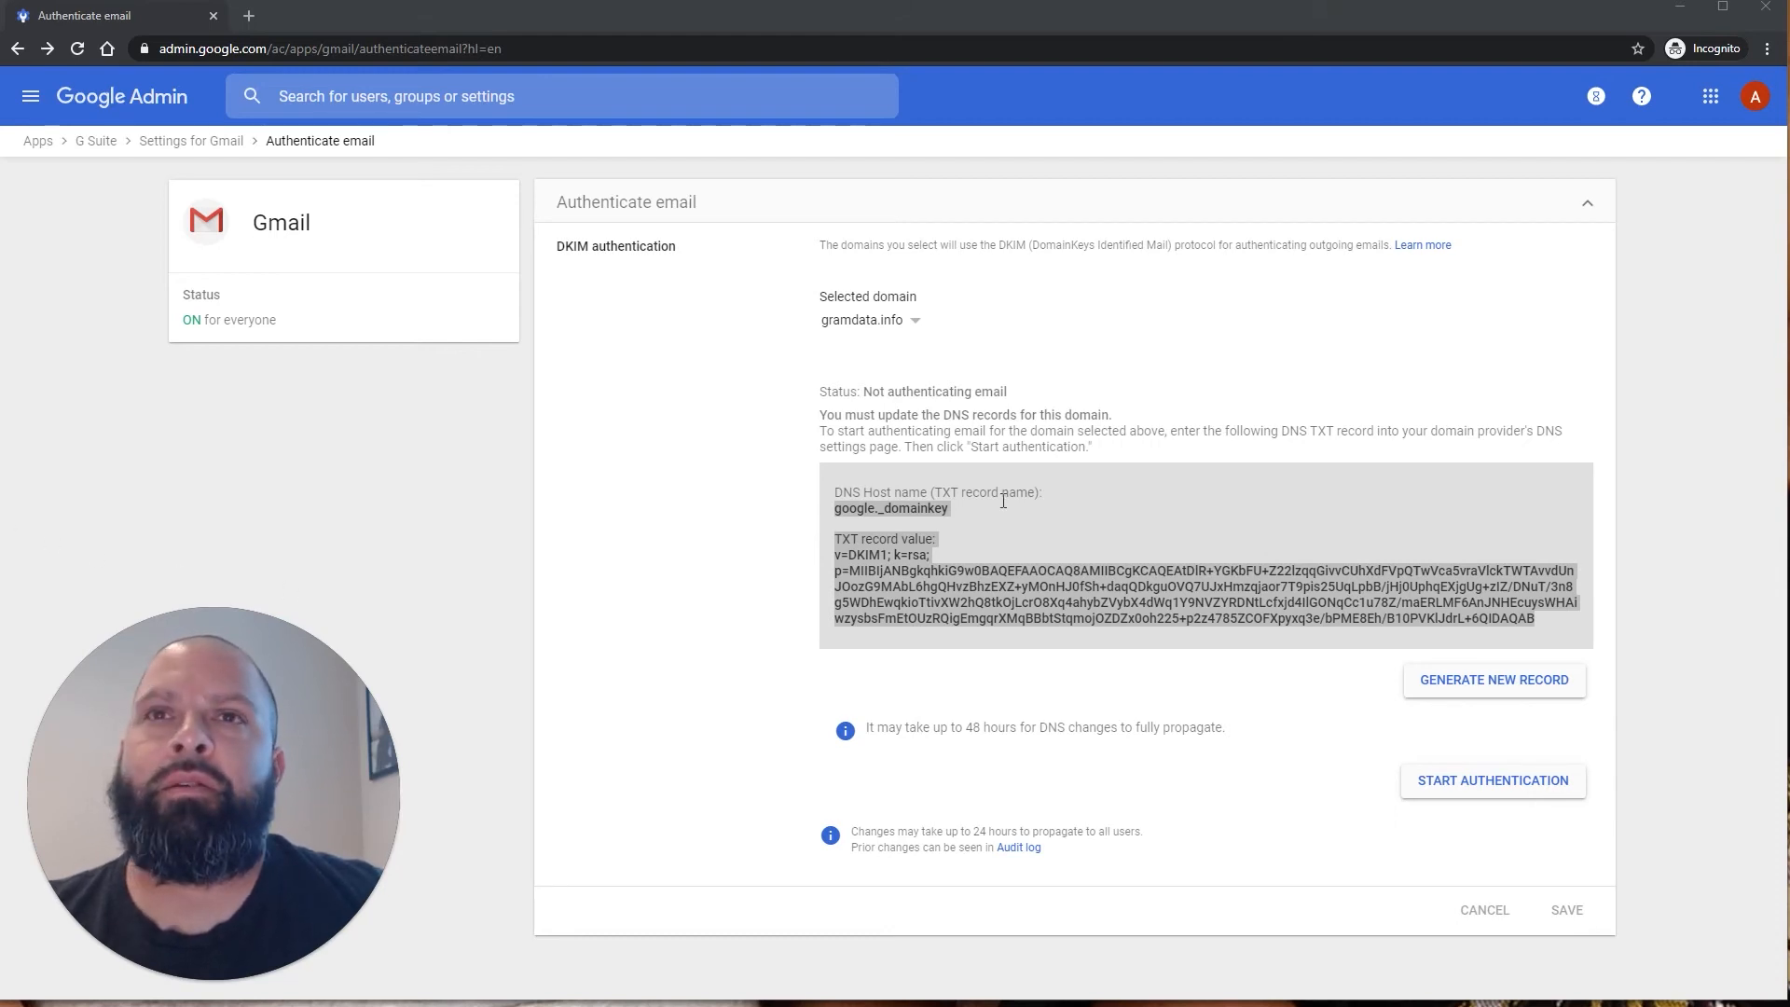
pyautogui.hotkey('alt', 'Tab')
pyautogui.press('Tab')
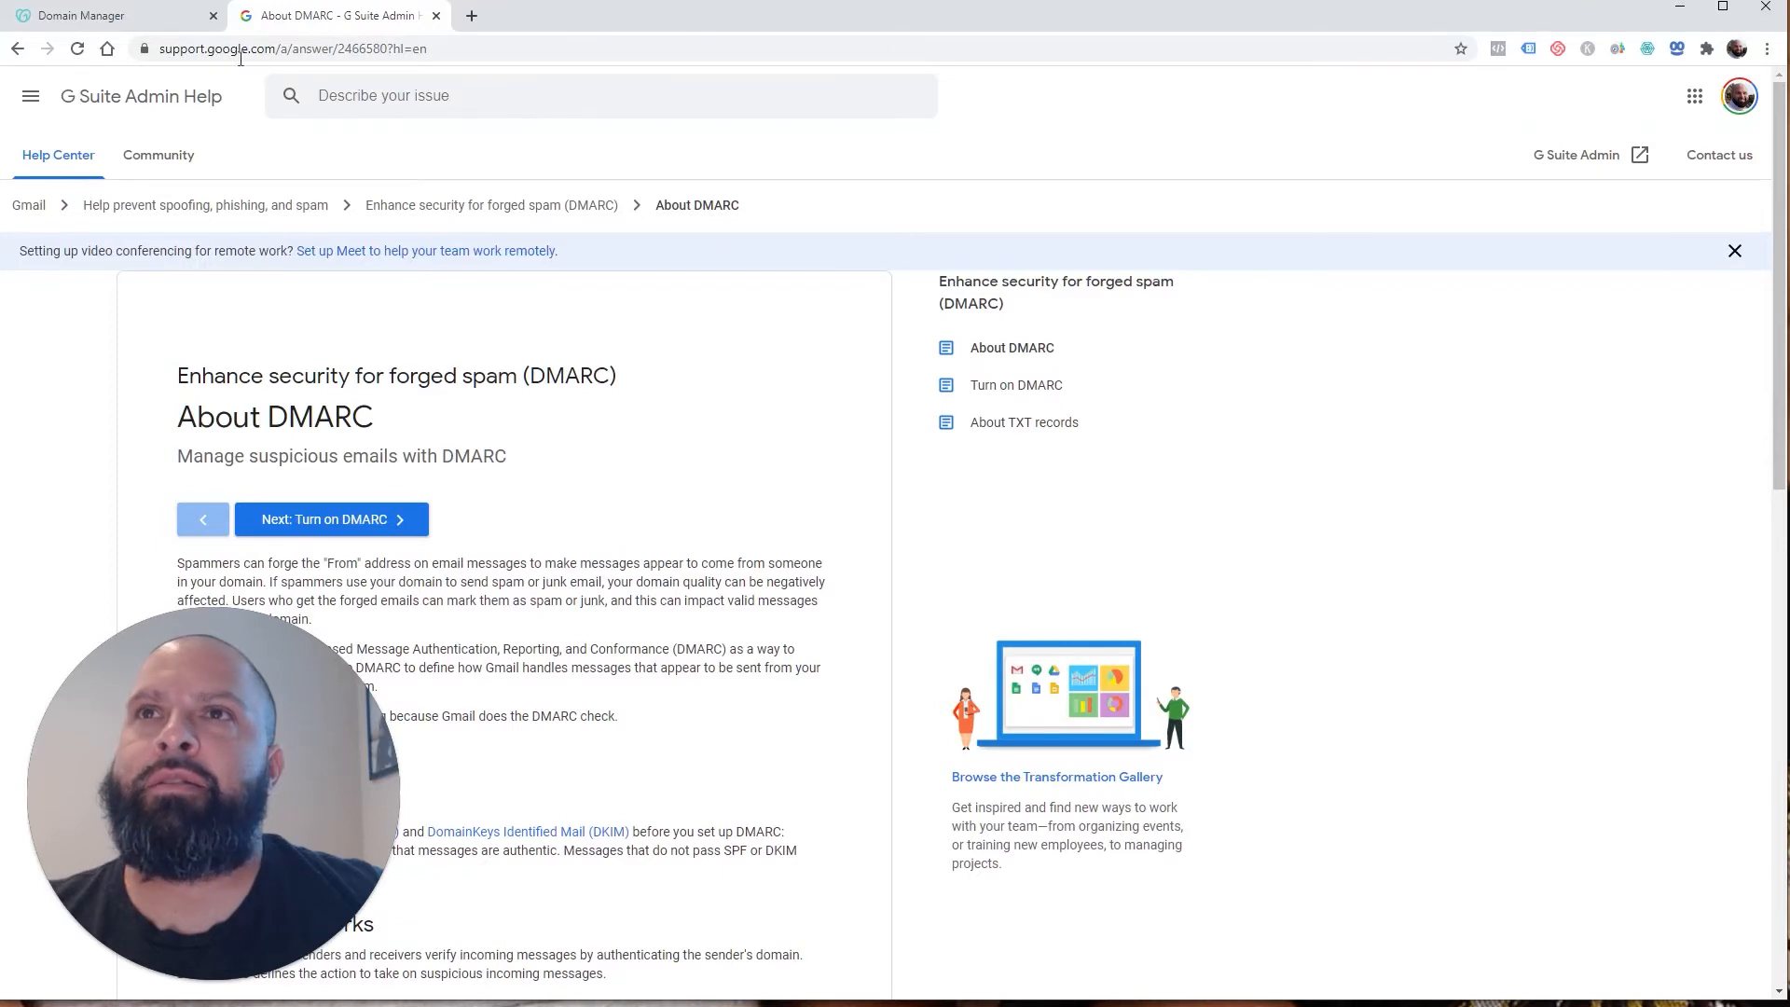
# Step: Save a new GoDaddy TXT record with host google._domainkey and the pasted DKIM key as its value
pyautogui.click(147, 16)
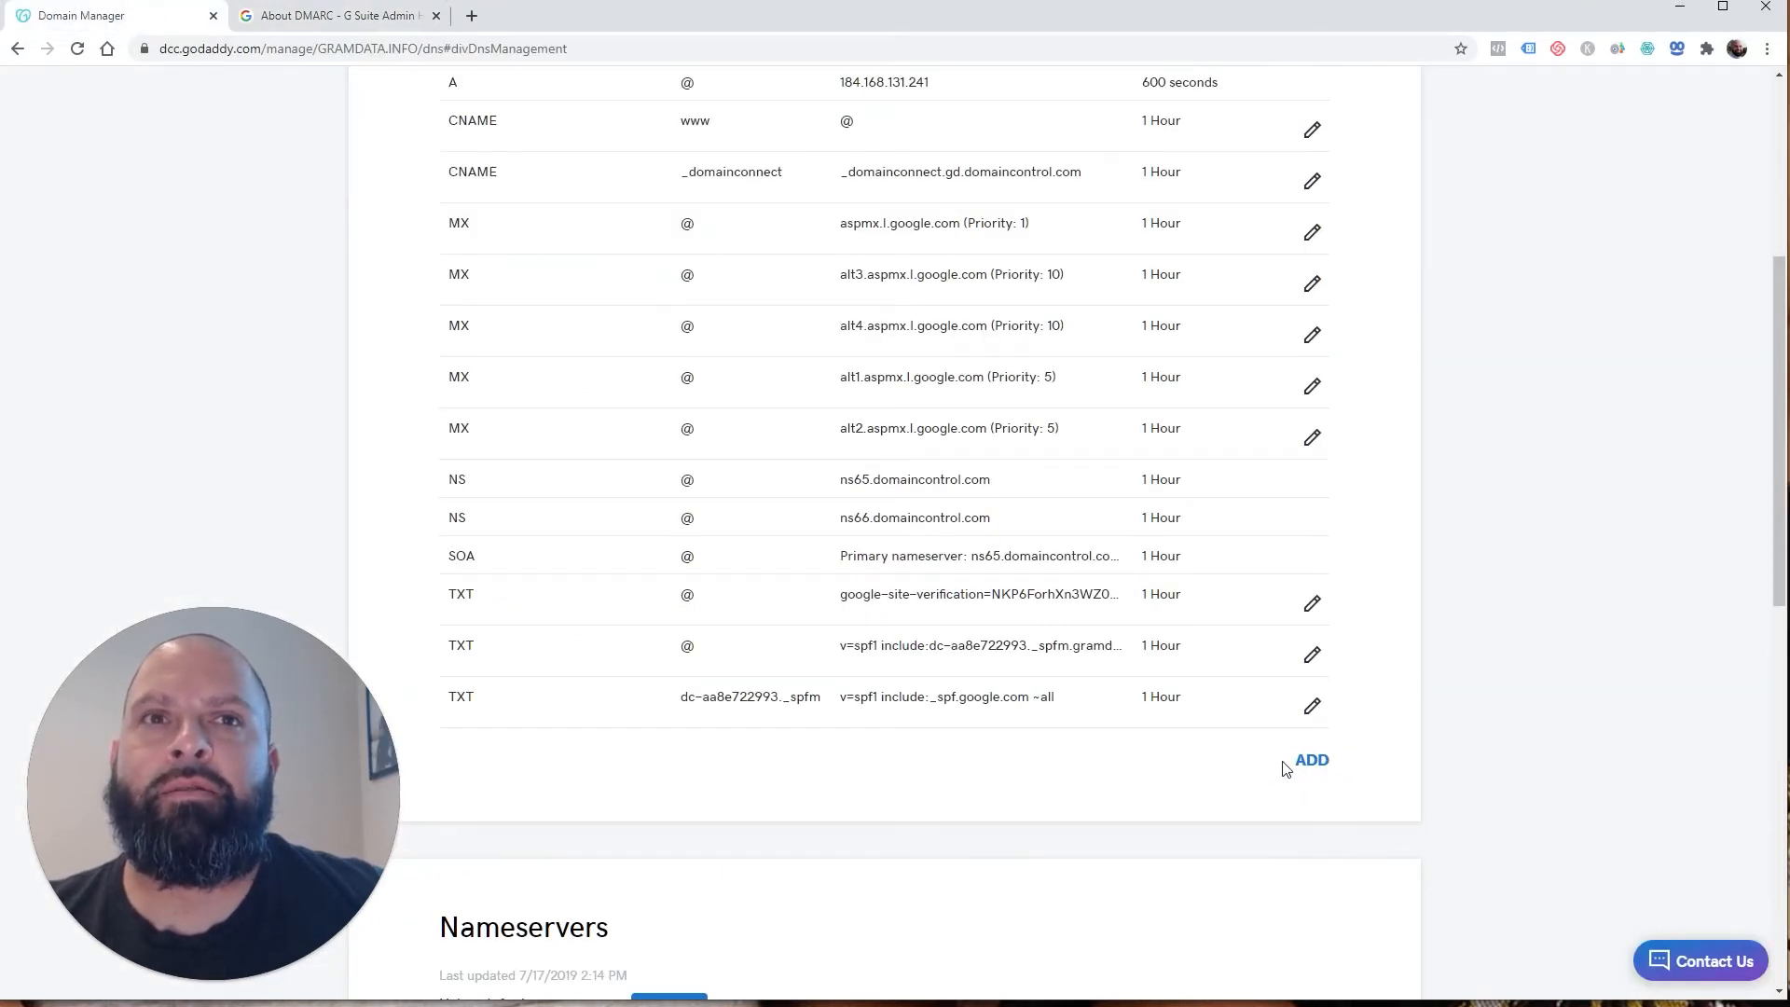
pyautogui.click(1314, 767)
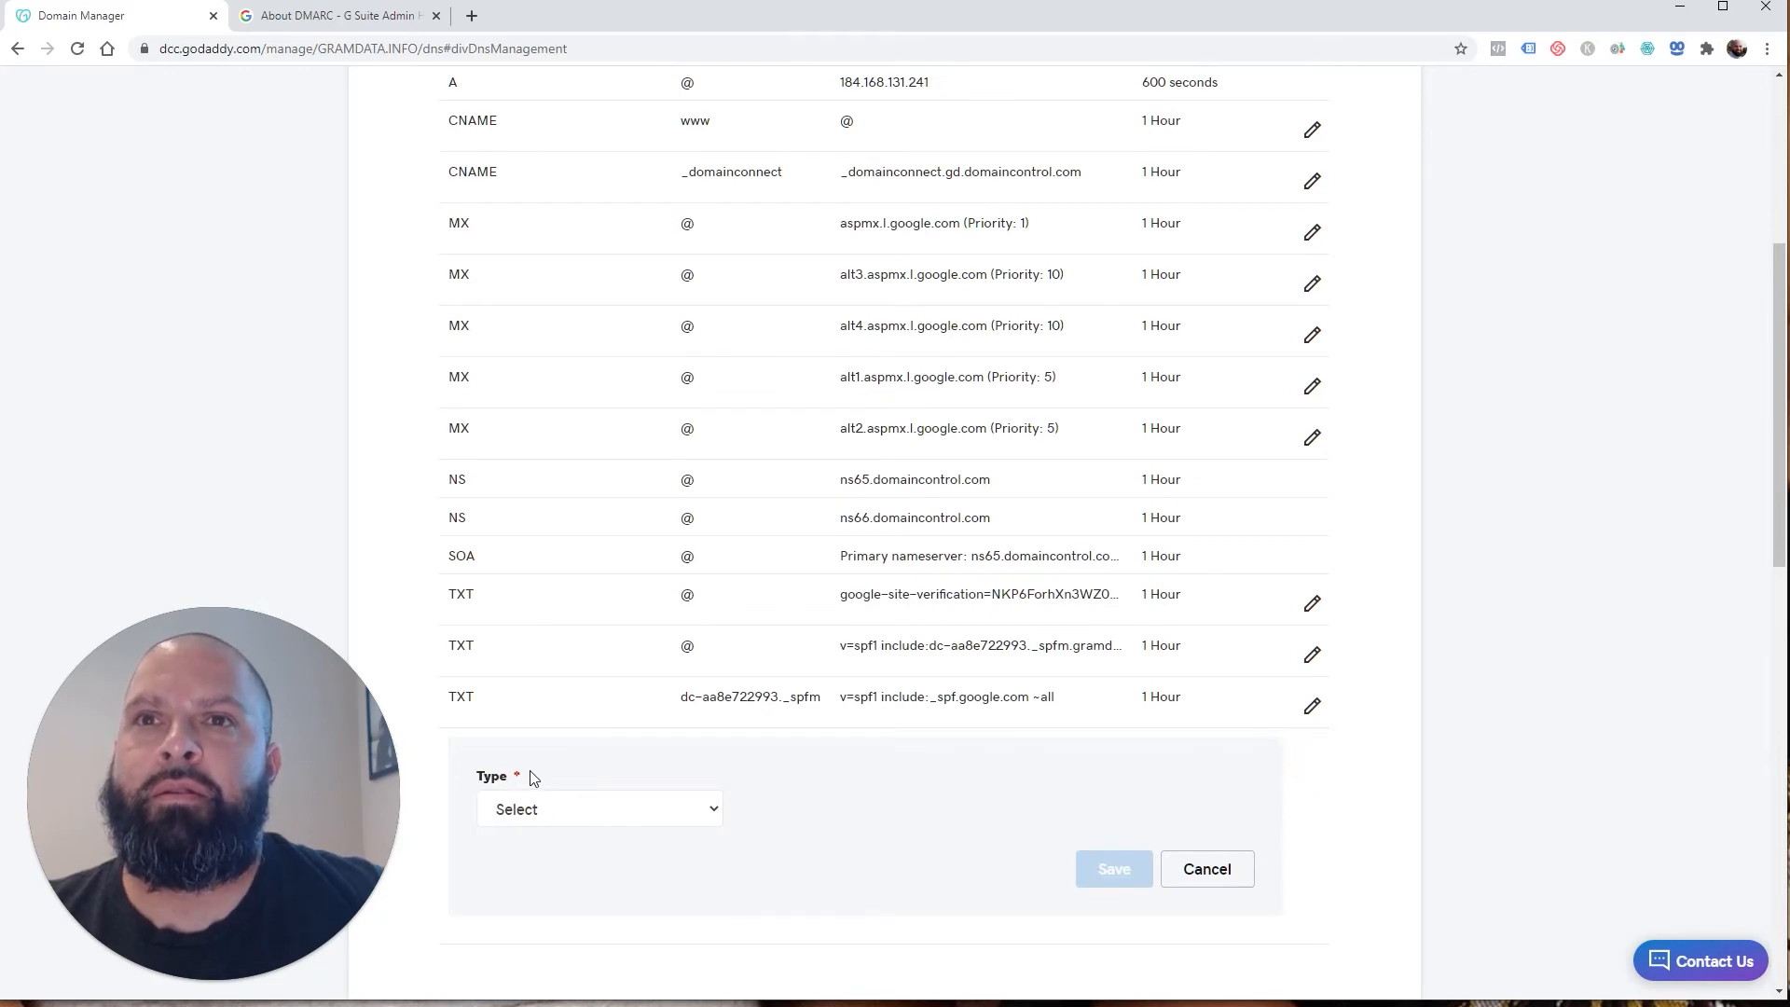
pyautogui.click(562, 814)
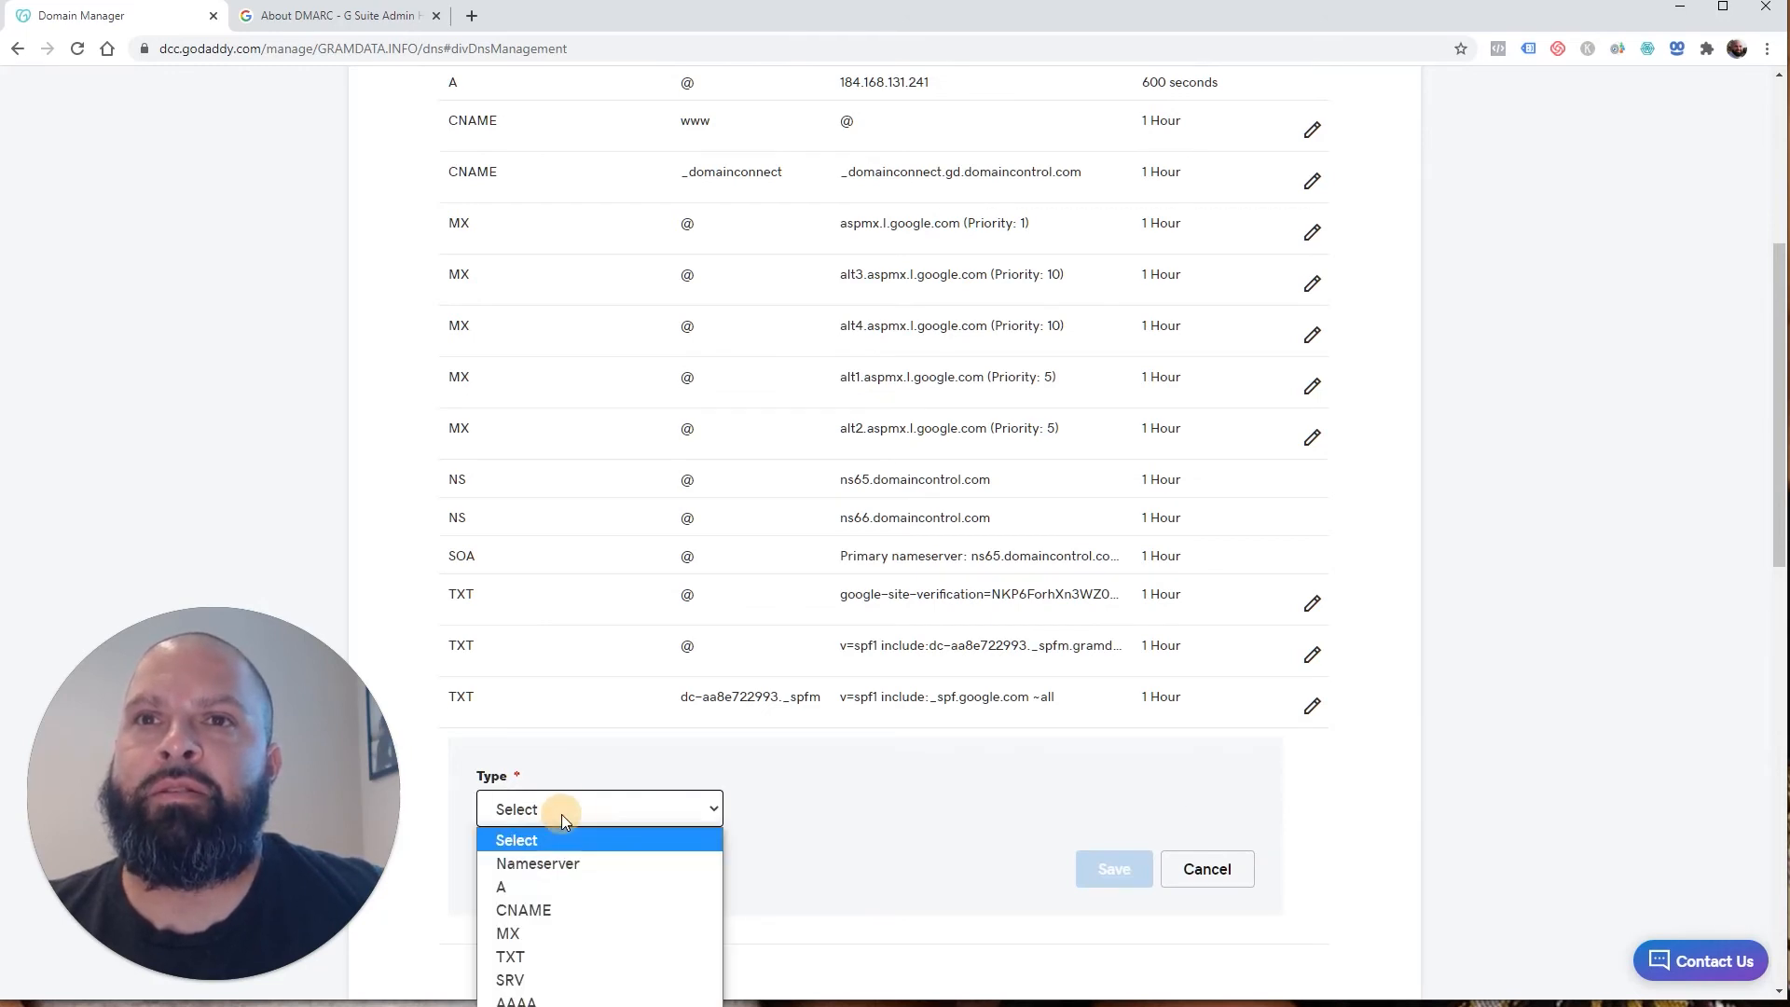
pyautogui.click(511, 953)
pyautogui.scroll(-1, 995, 832)
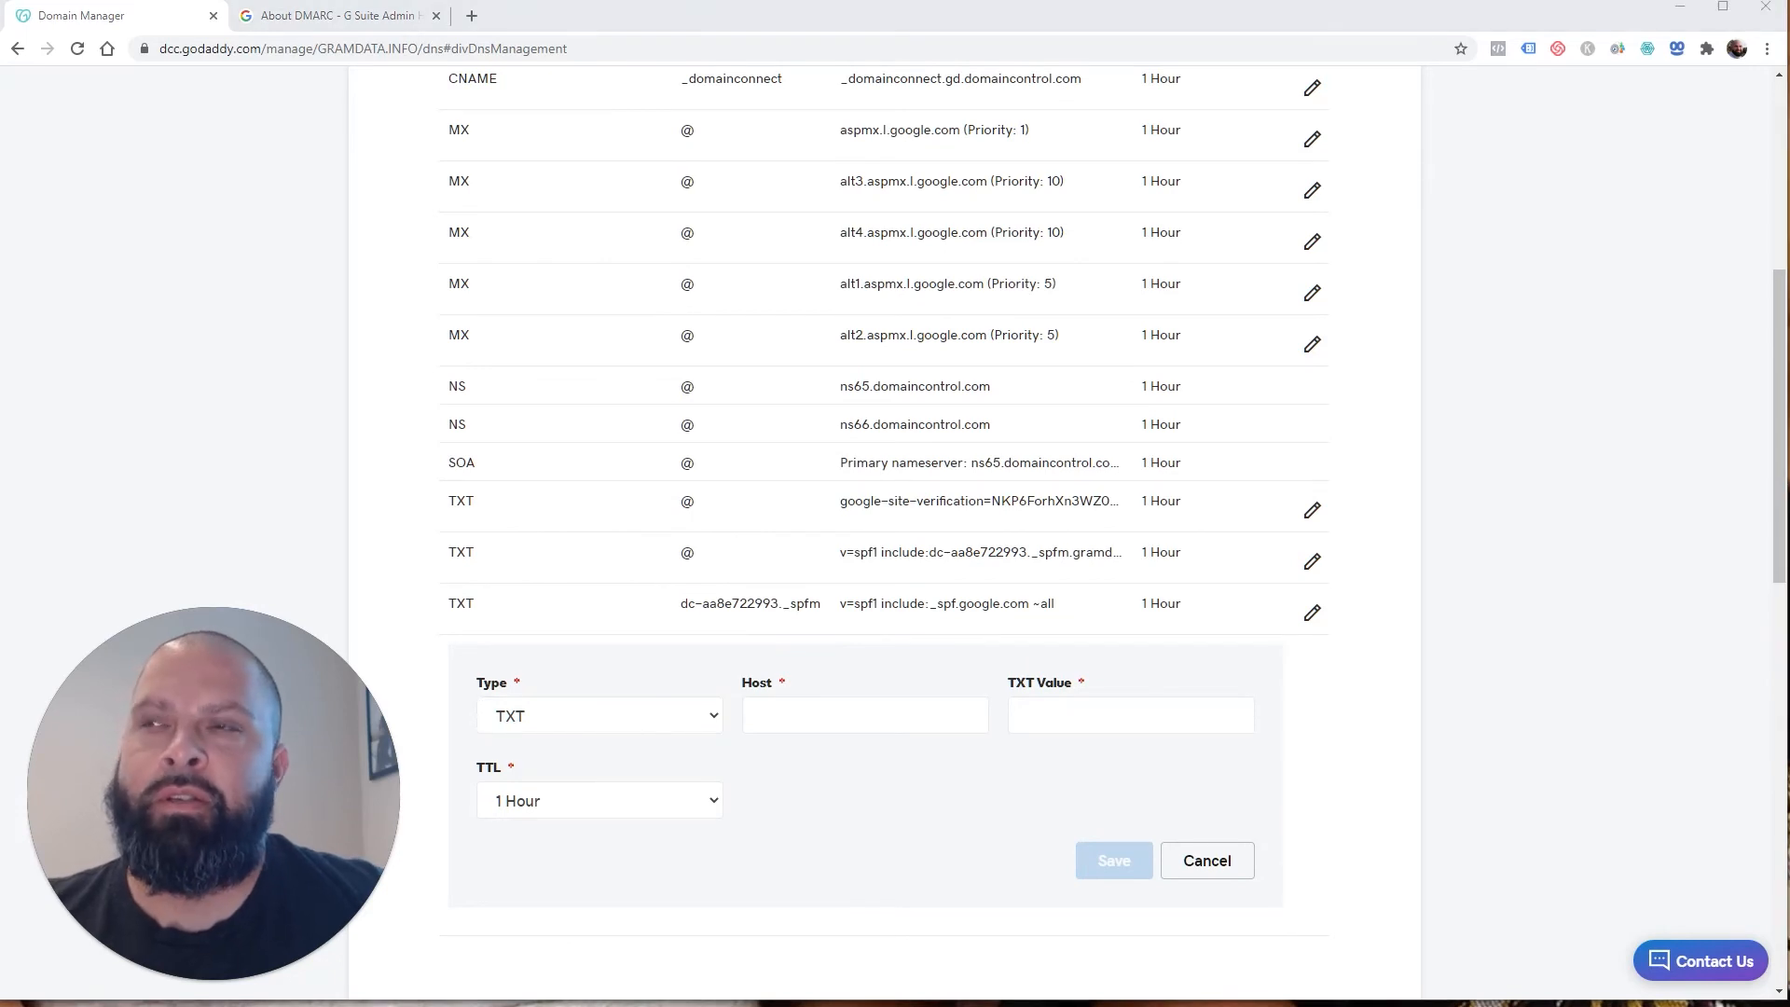
pyautogui.click(800, 717)
pyautogui.write('google._domainkey')
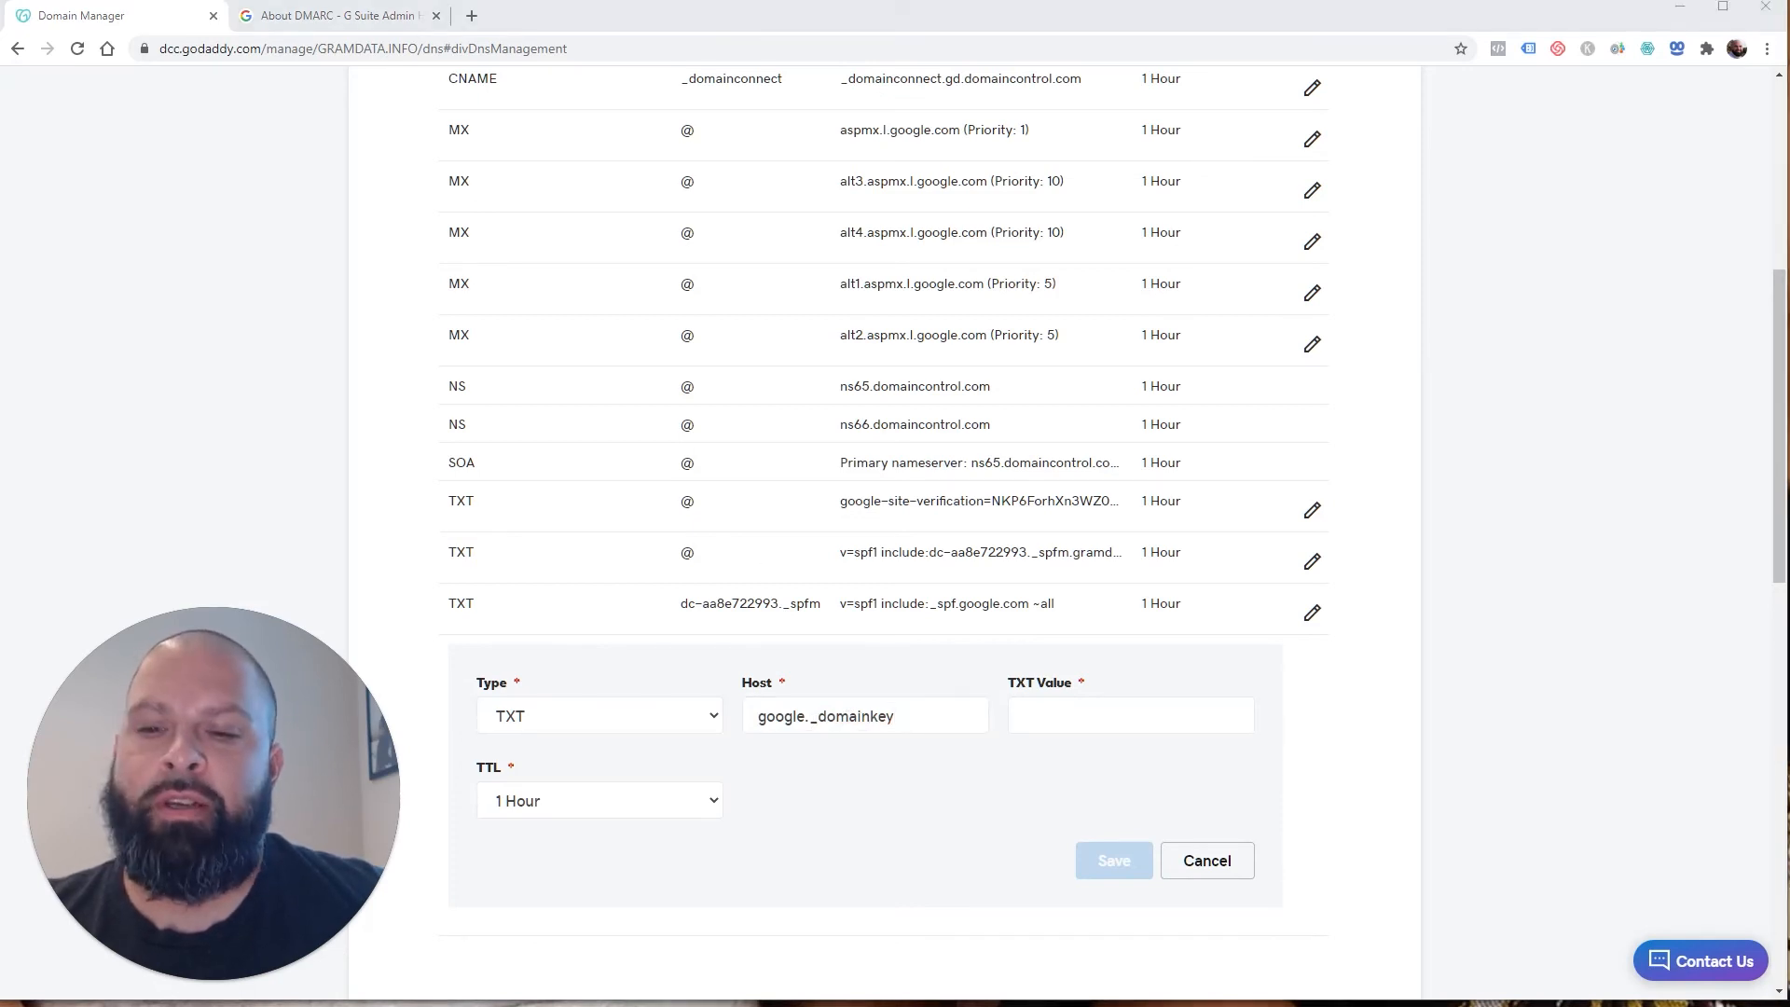
pyautogui.click(1066, 717)
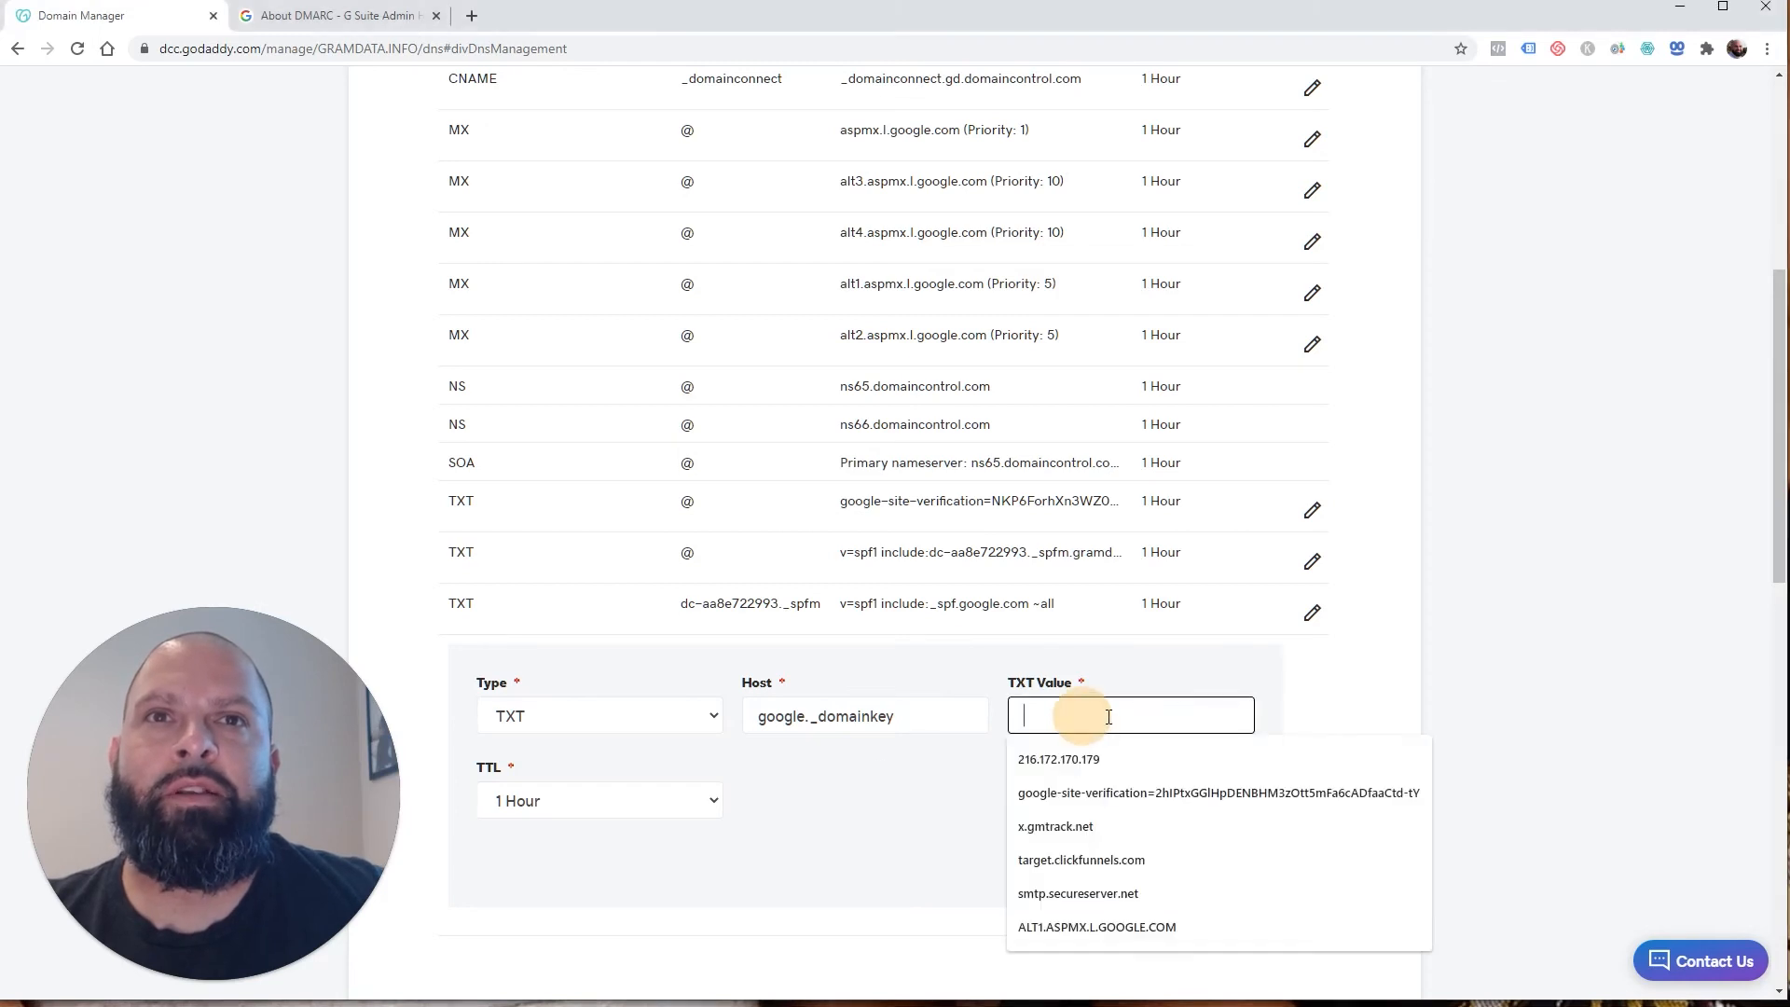
pyautogui.hotkey('ctrl', 'v')
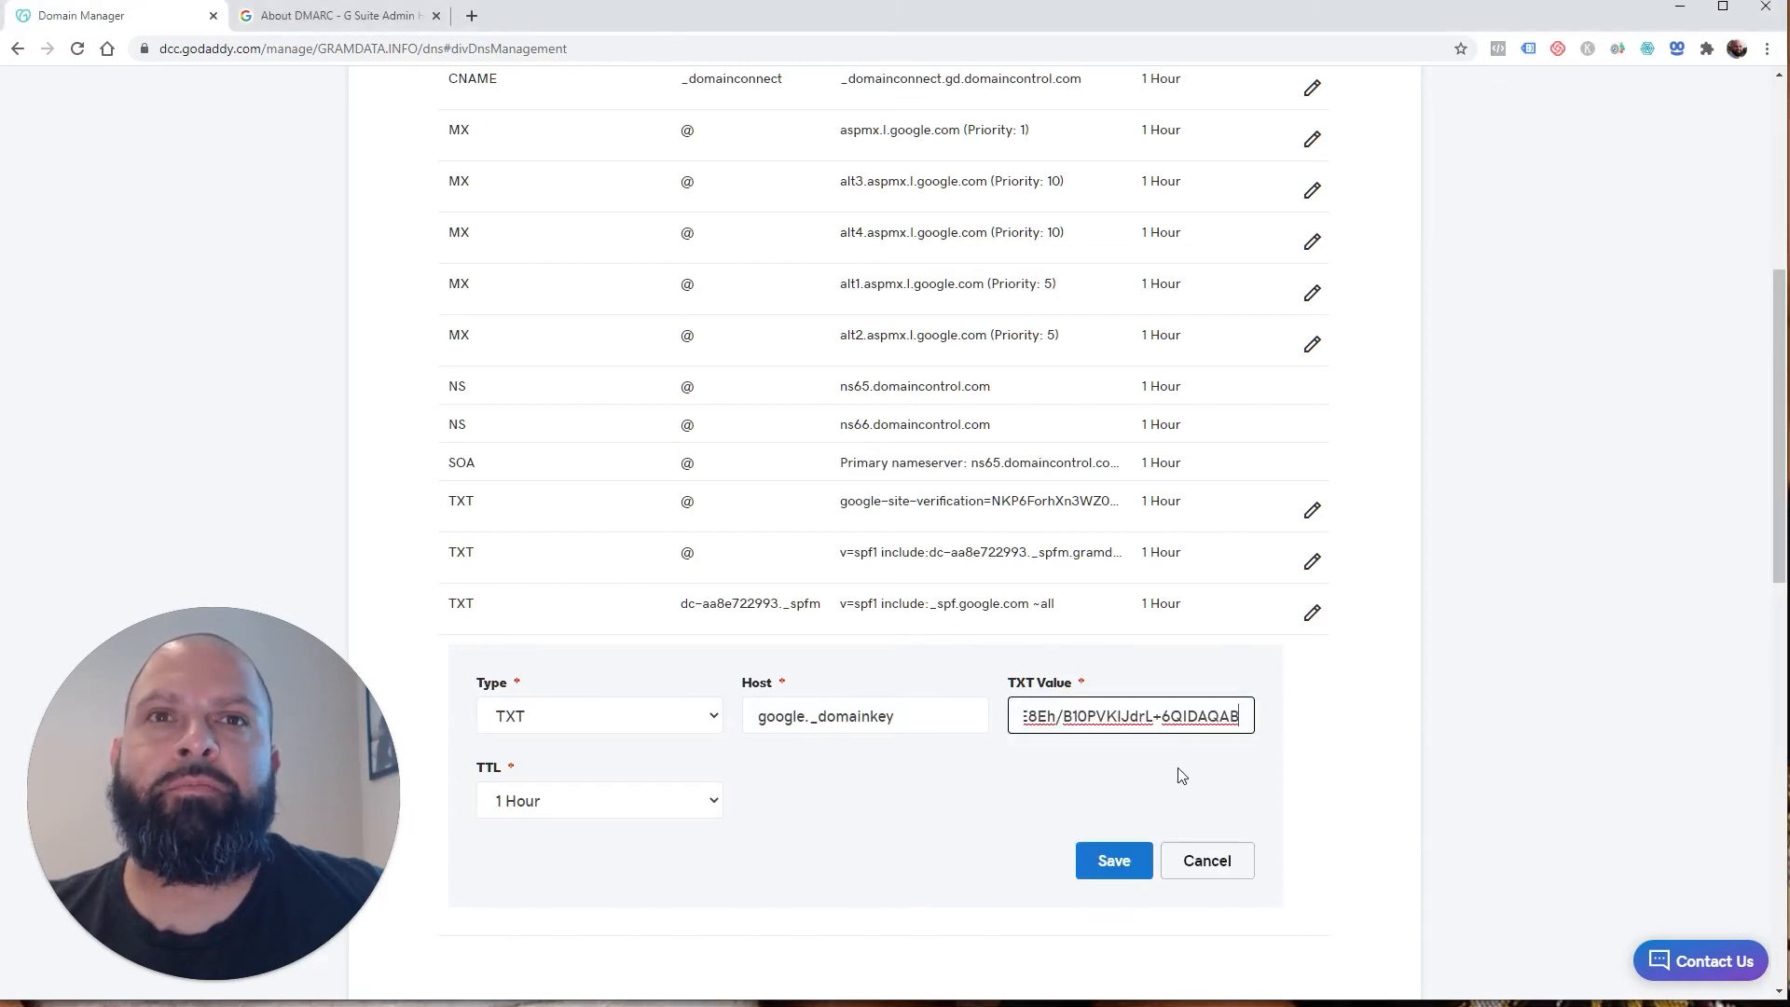
pyautogui.click(1114, 862)
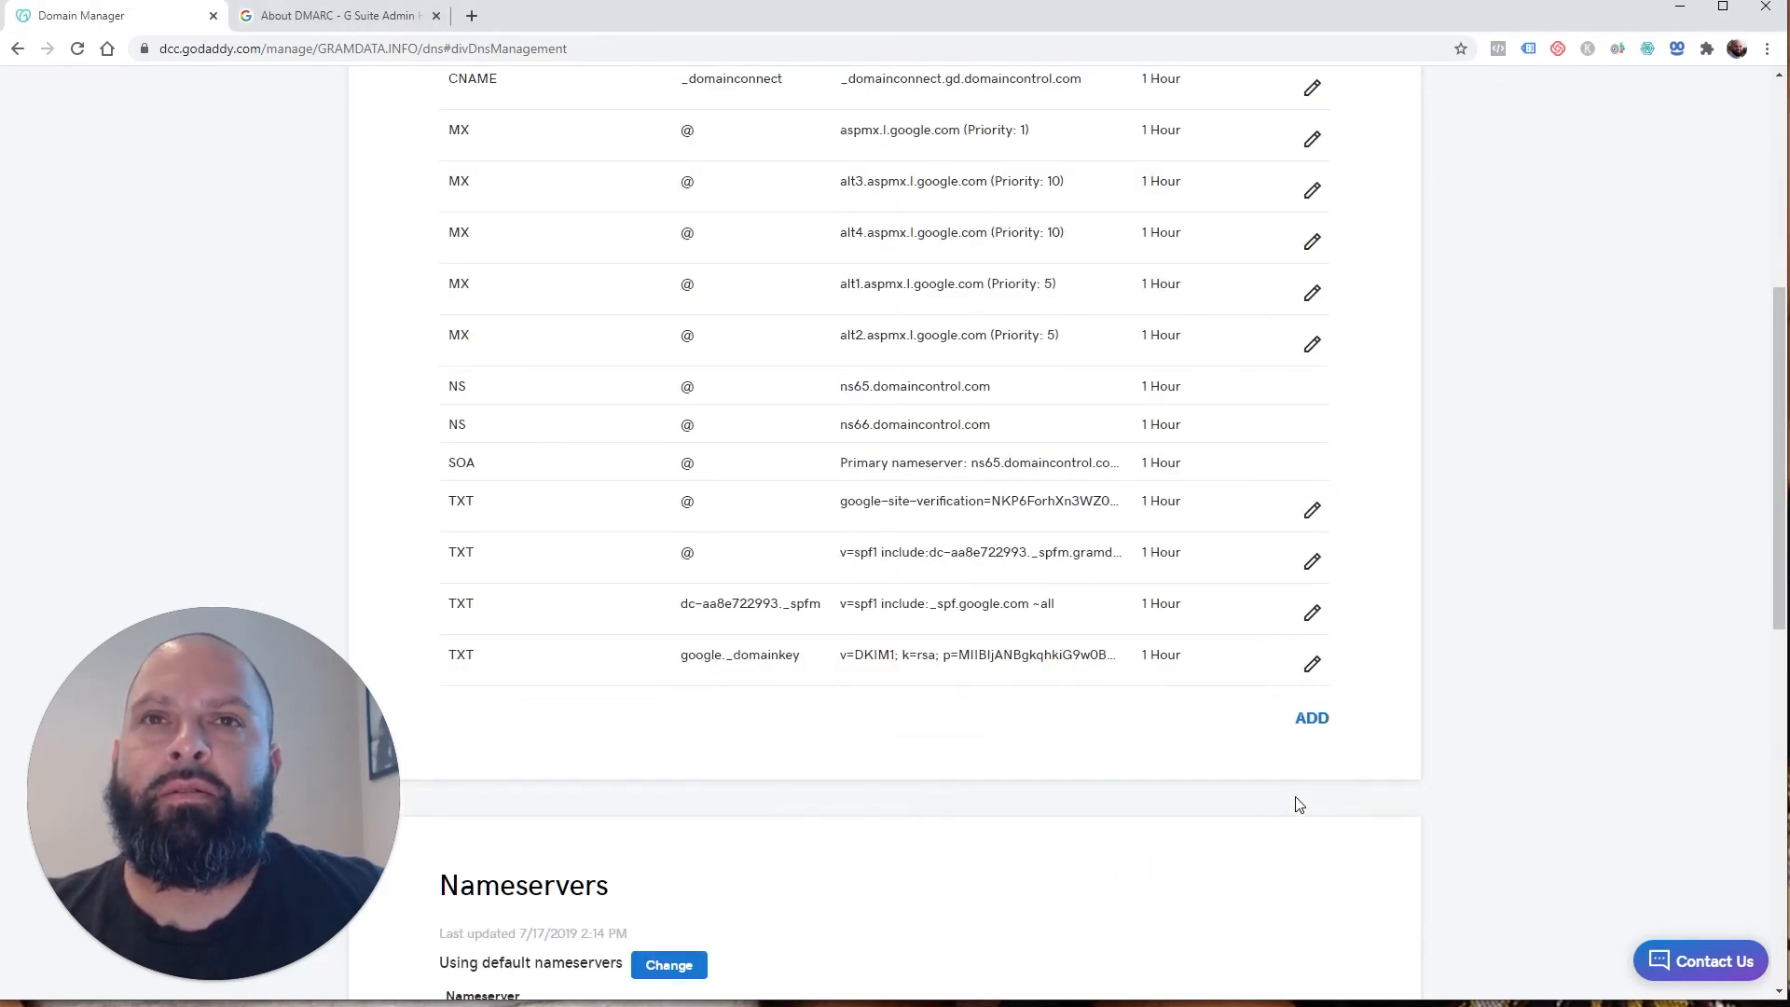
pyautogui.hotkey('alt', 'Tab')
pyautogui.press('Tab')
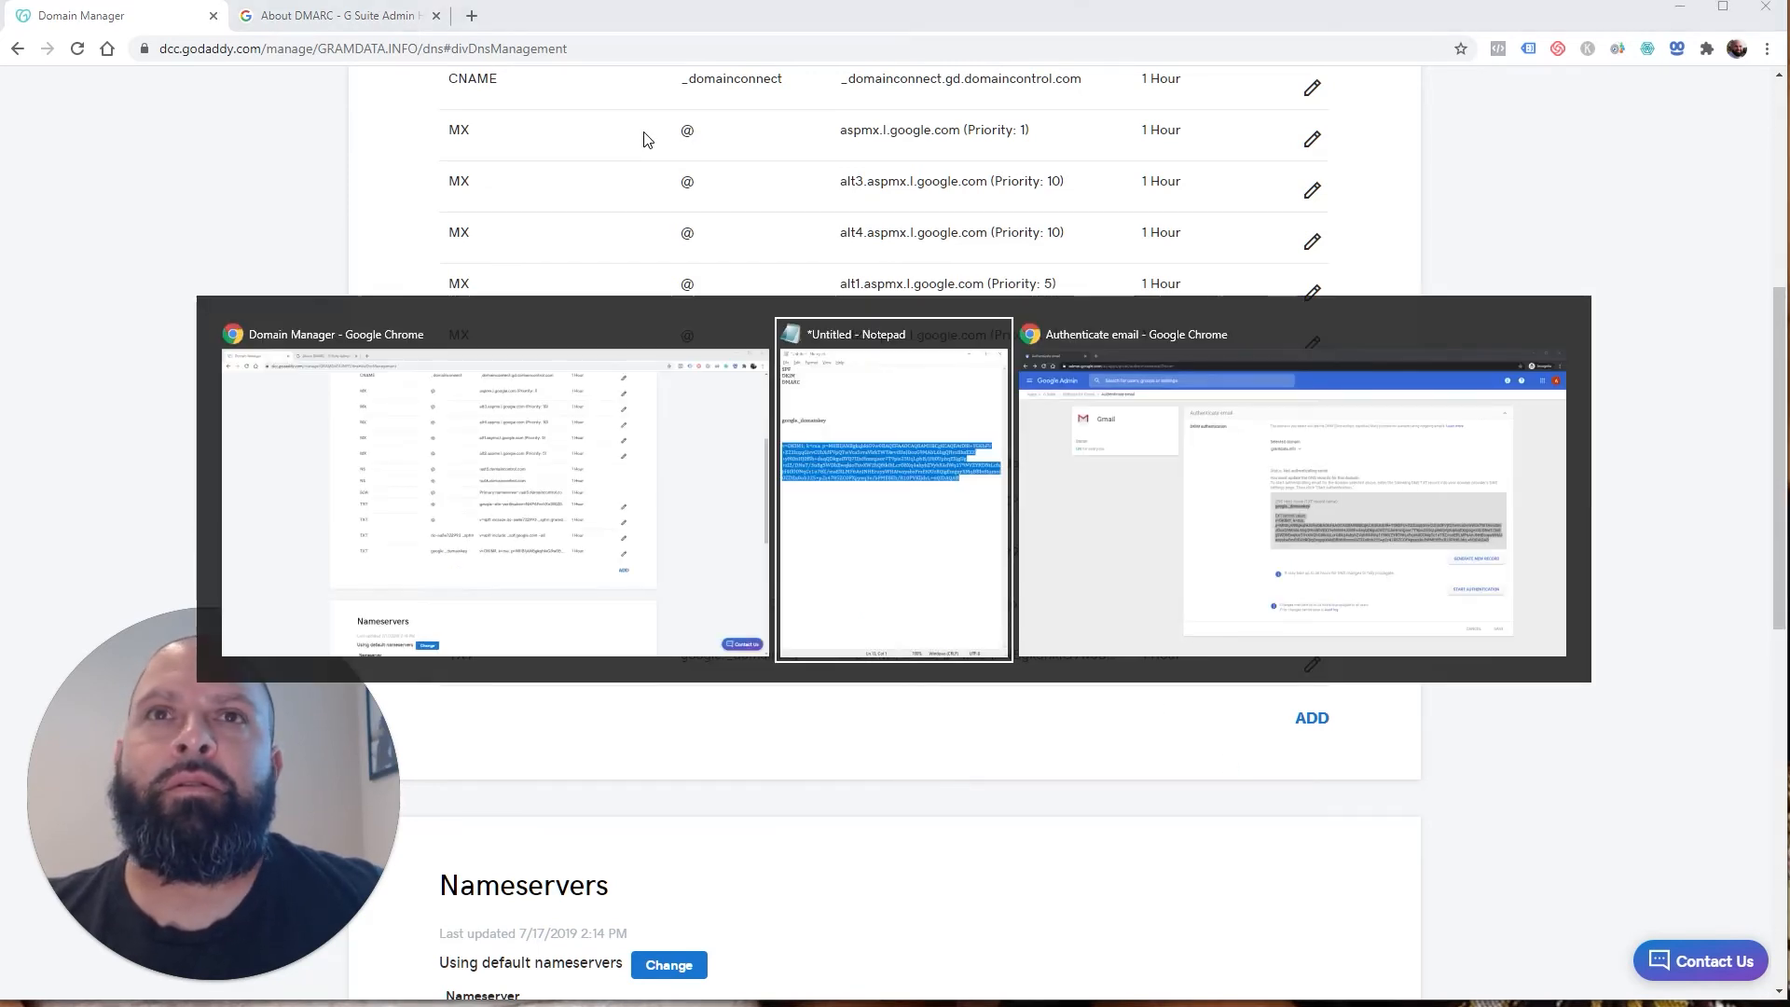
# Step: Start DKIM authentication, retrying after the not-verified error until the status reads Authenticating email
pyautogui.click(1698, 750)
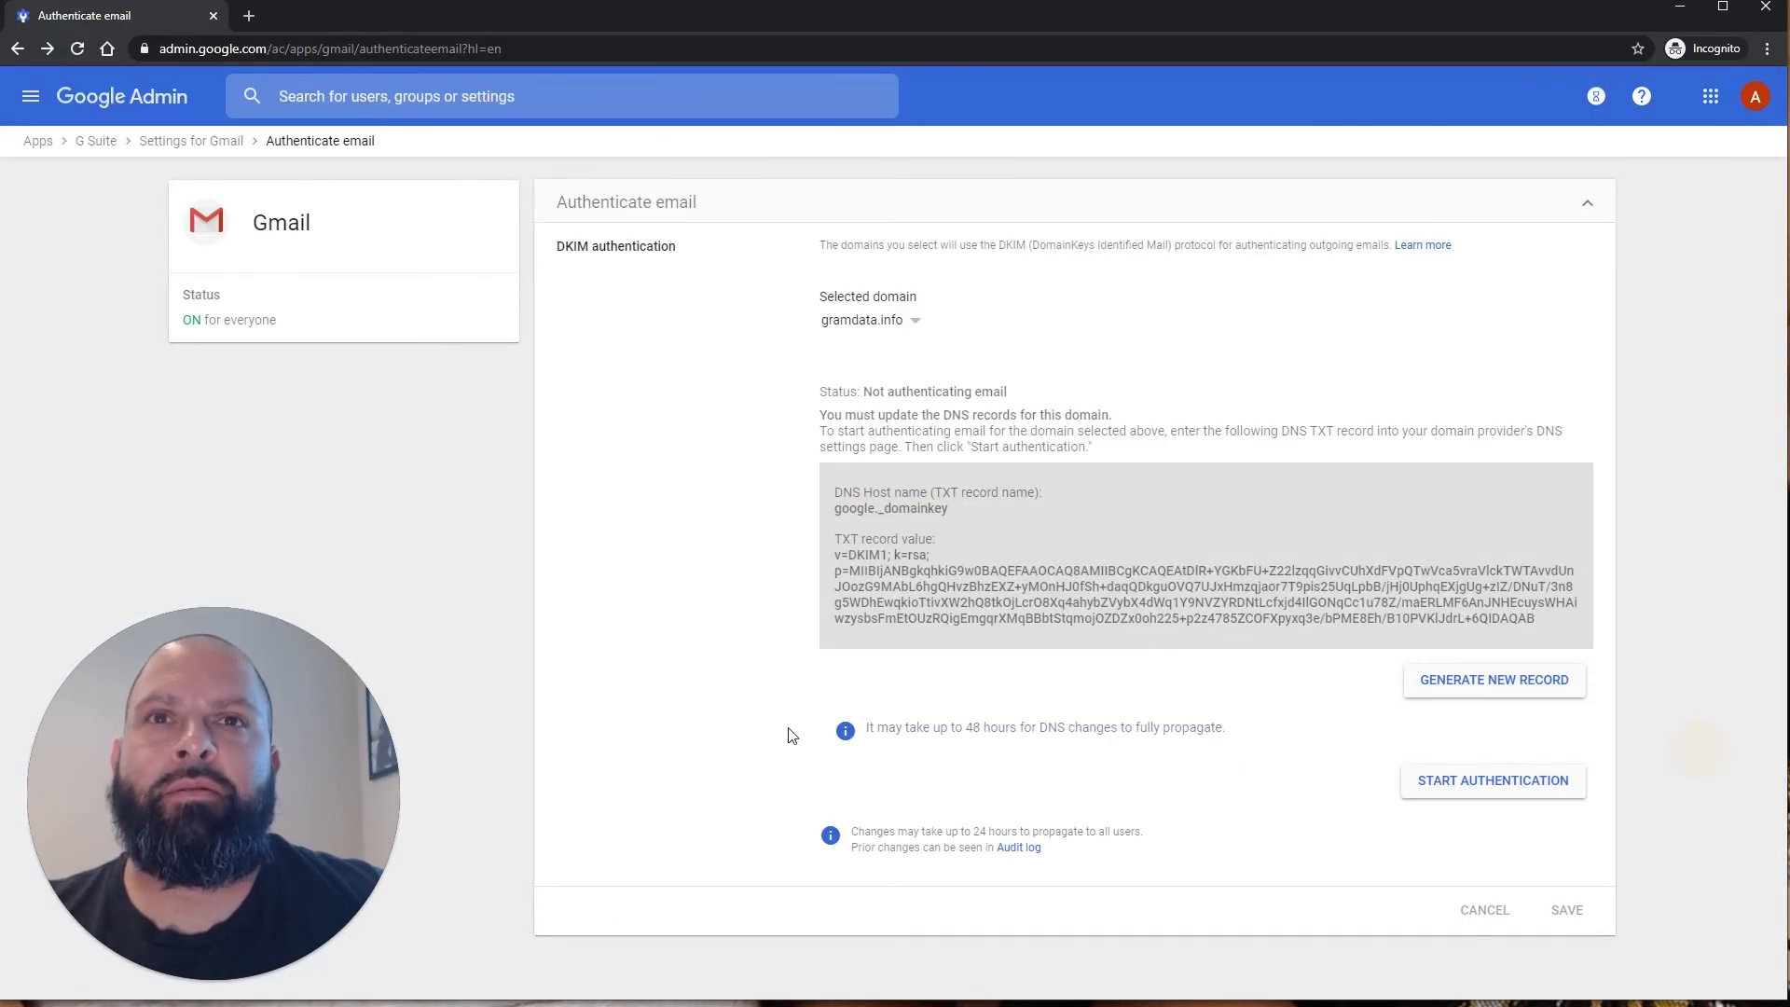
pyautogui.click(1480, 786)
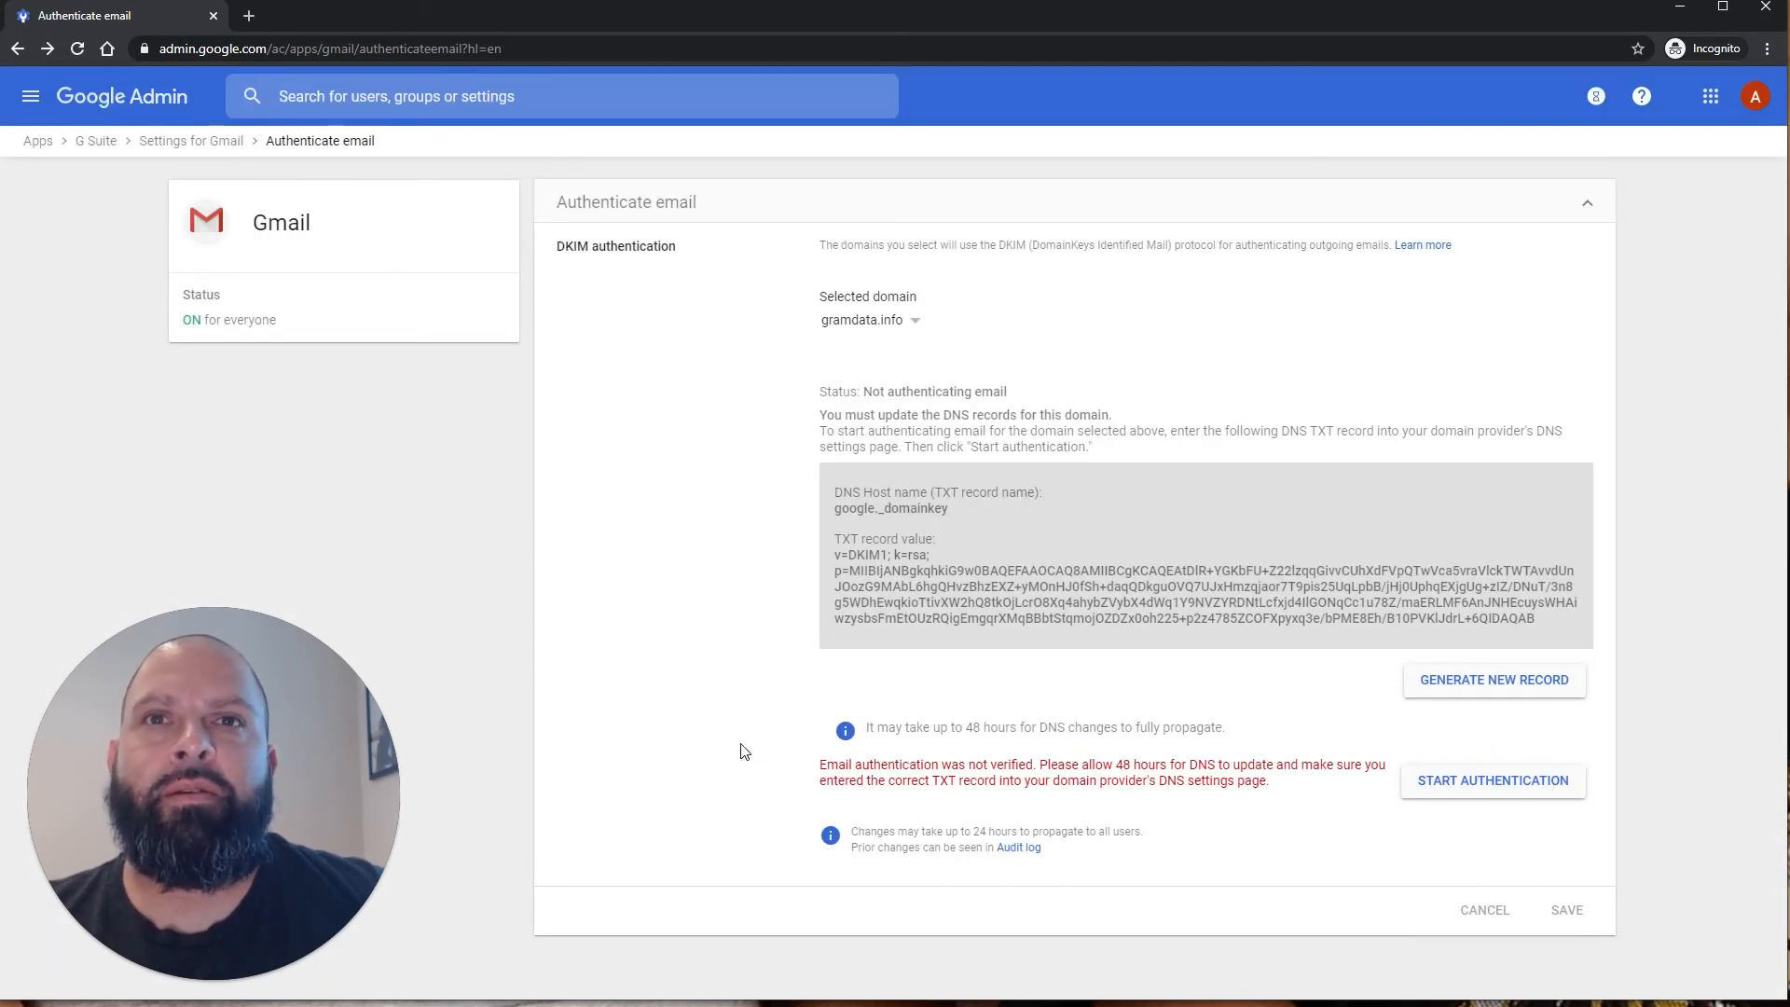
pyautogui.tripleClick(893, 763)
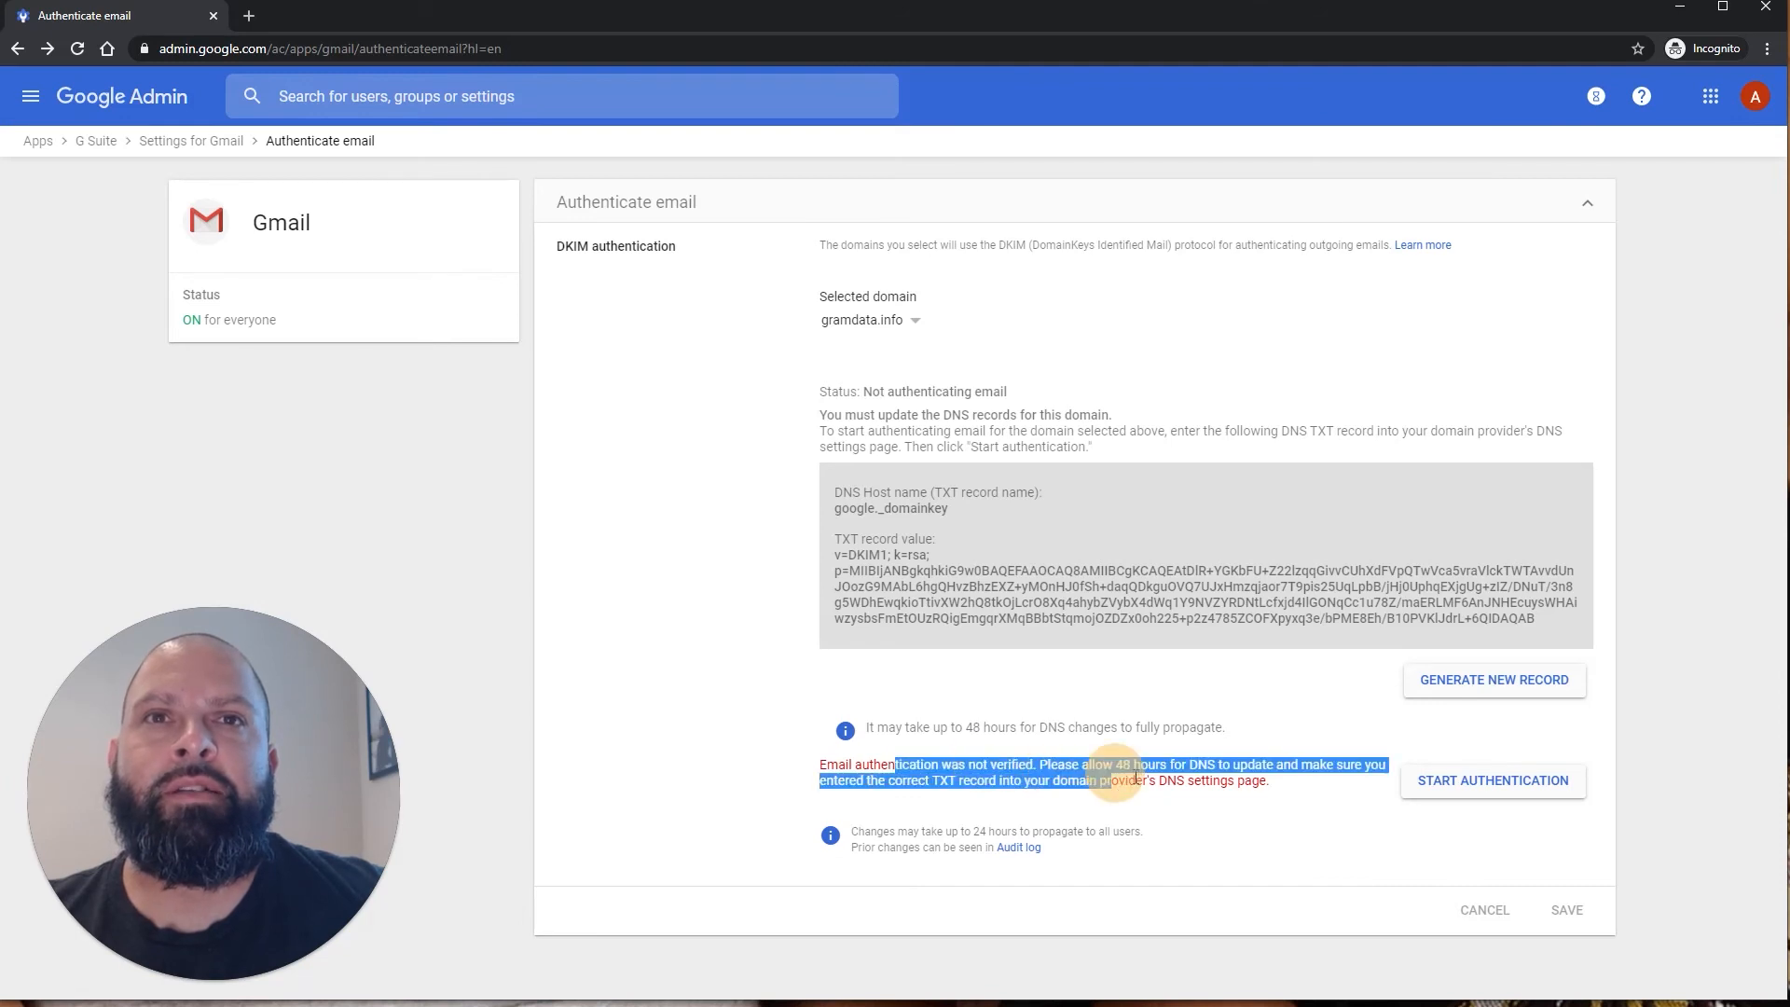
pyautogui.click(1166, 783)
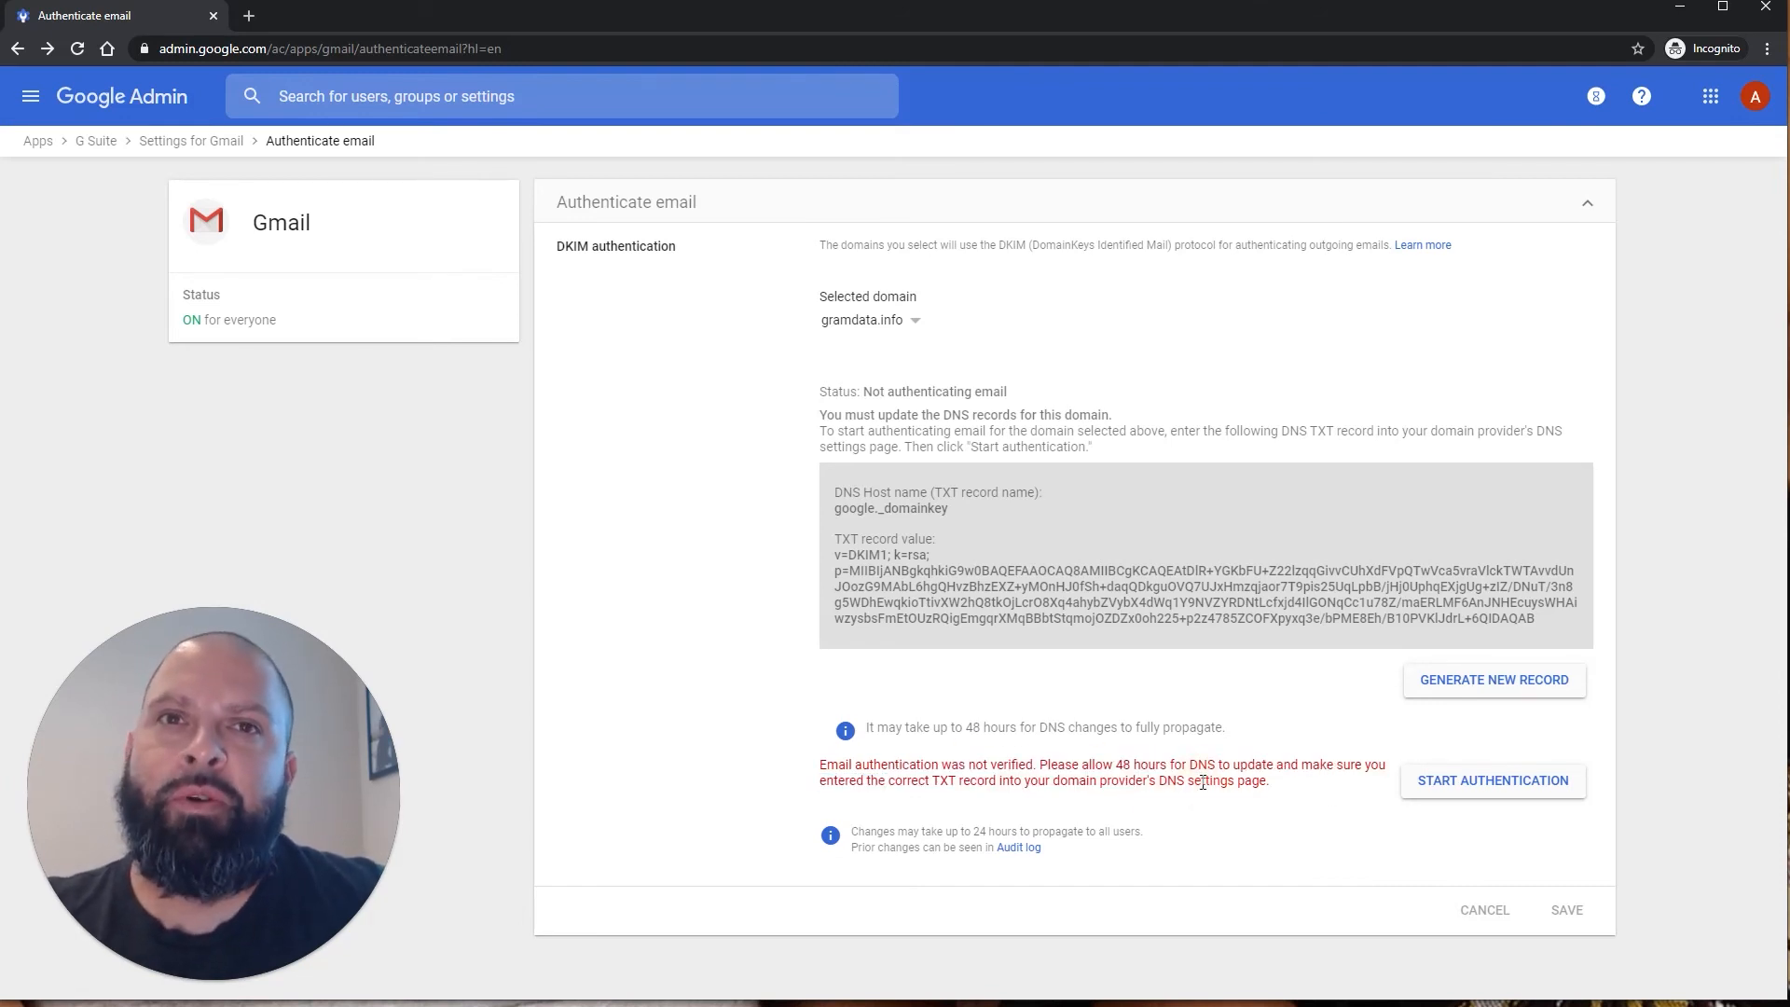
pyautogui.click(1437, 785)
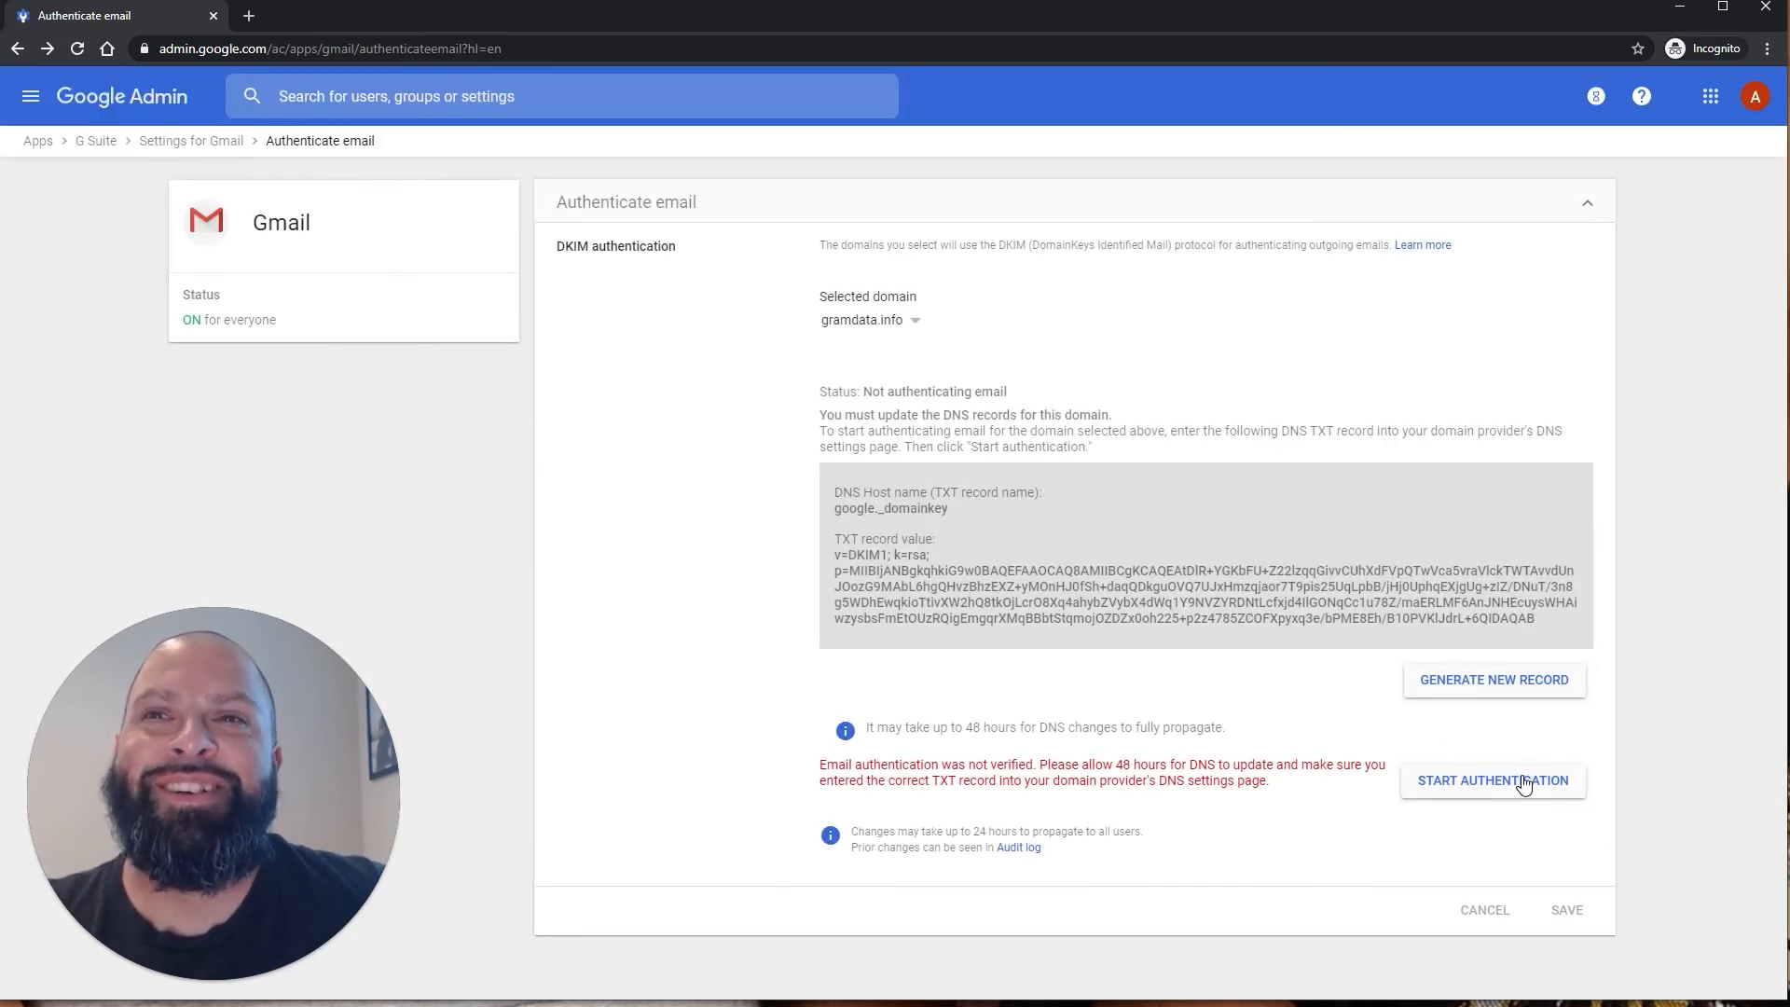
pyautogui.click(1523, 786)
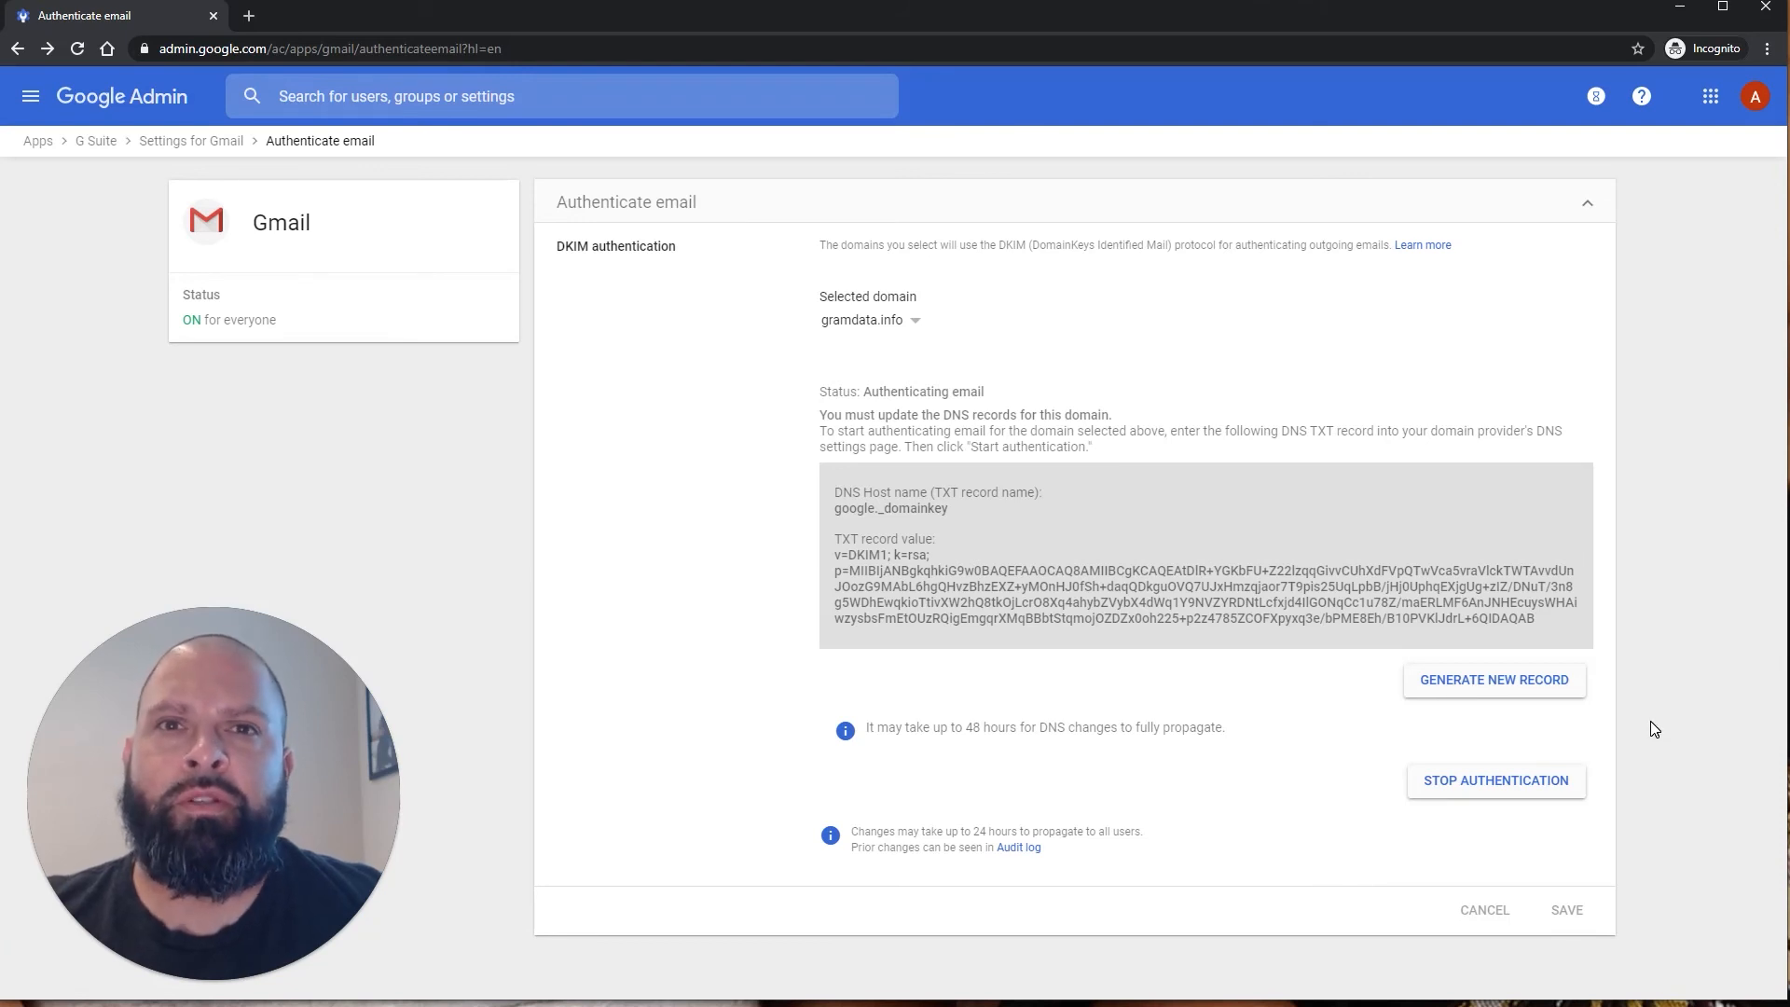
# Step: Go from the About DMARC help article to the Turn on DMARC article
pyautogui.hotkey('alt', 'Tab')
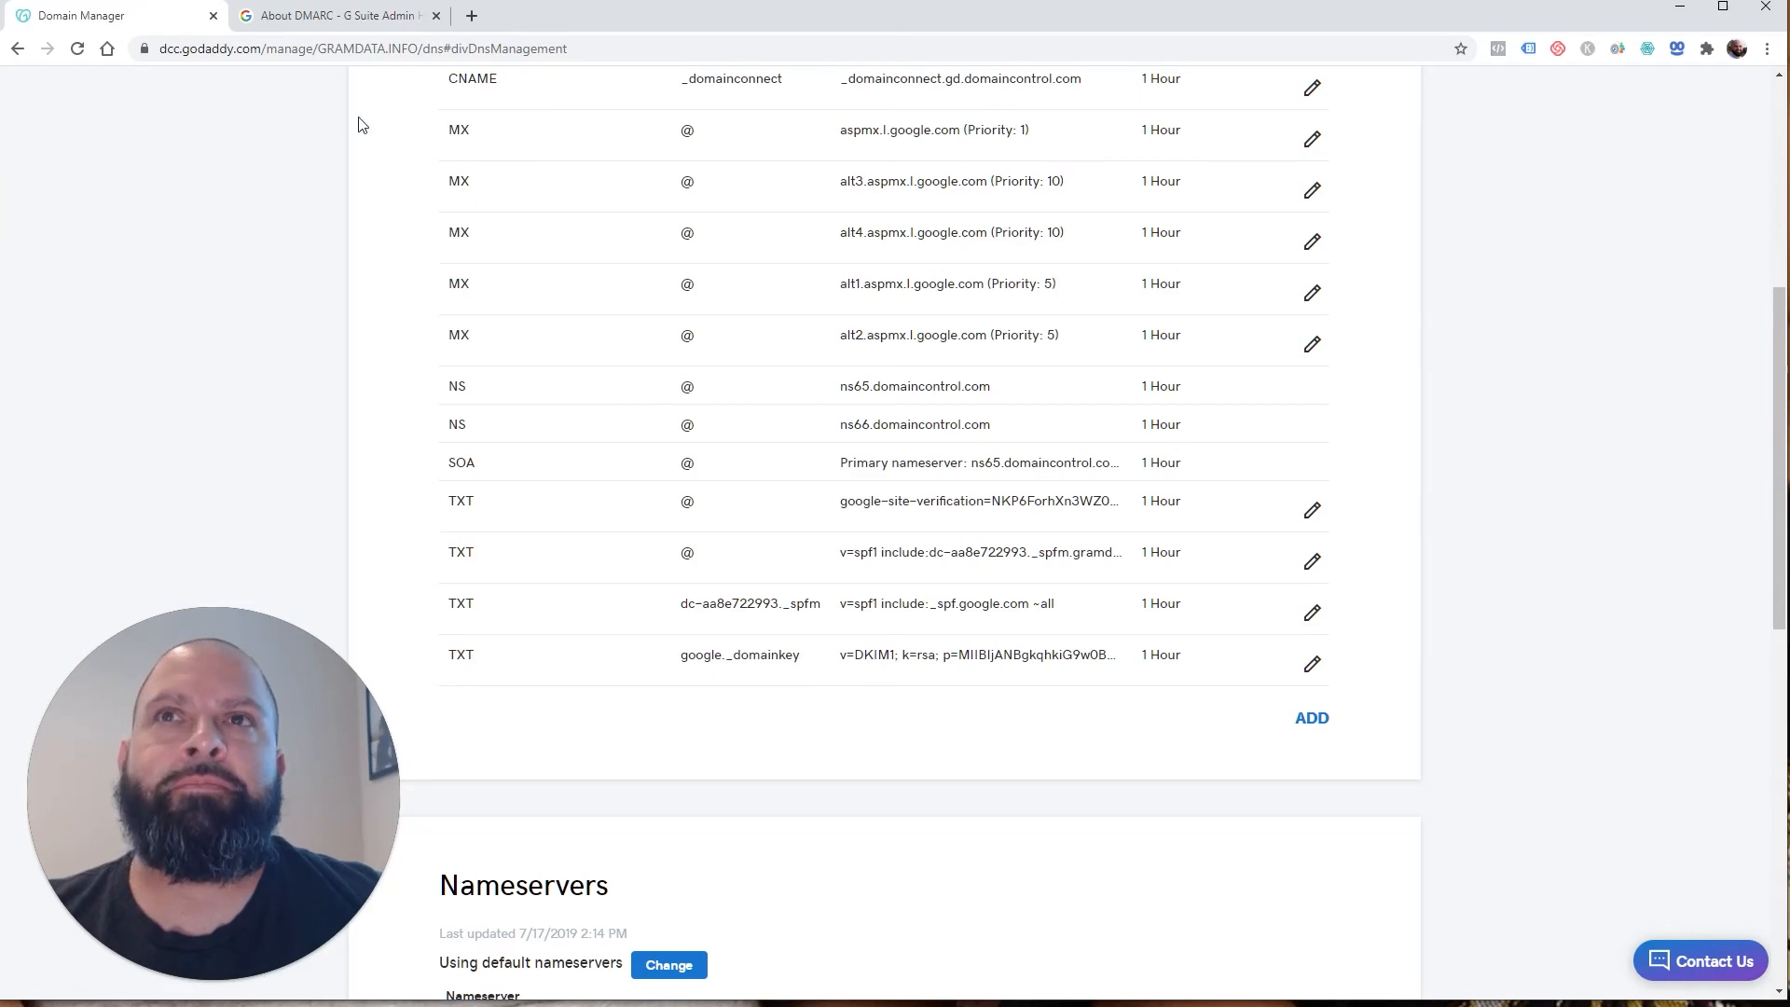
pyautogui.click(336, 14)
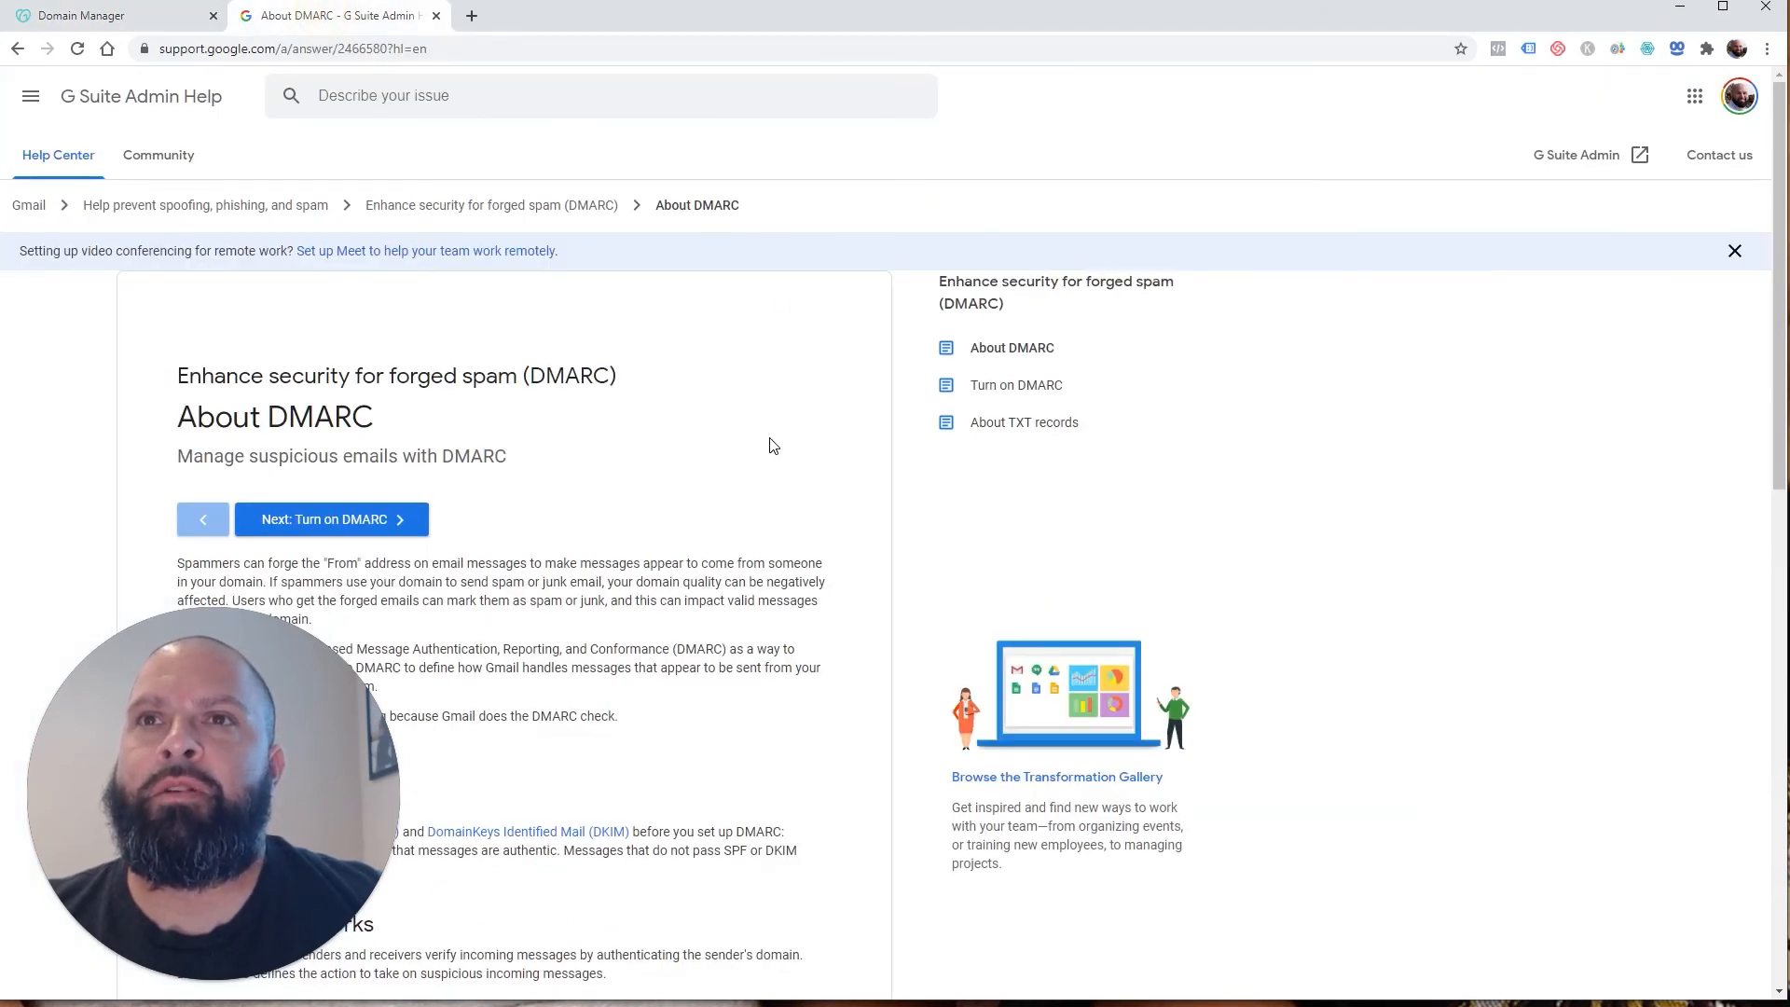
pyautogui.click(342, 520)
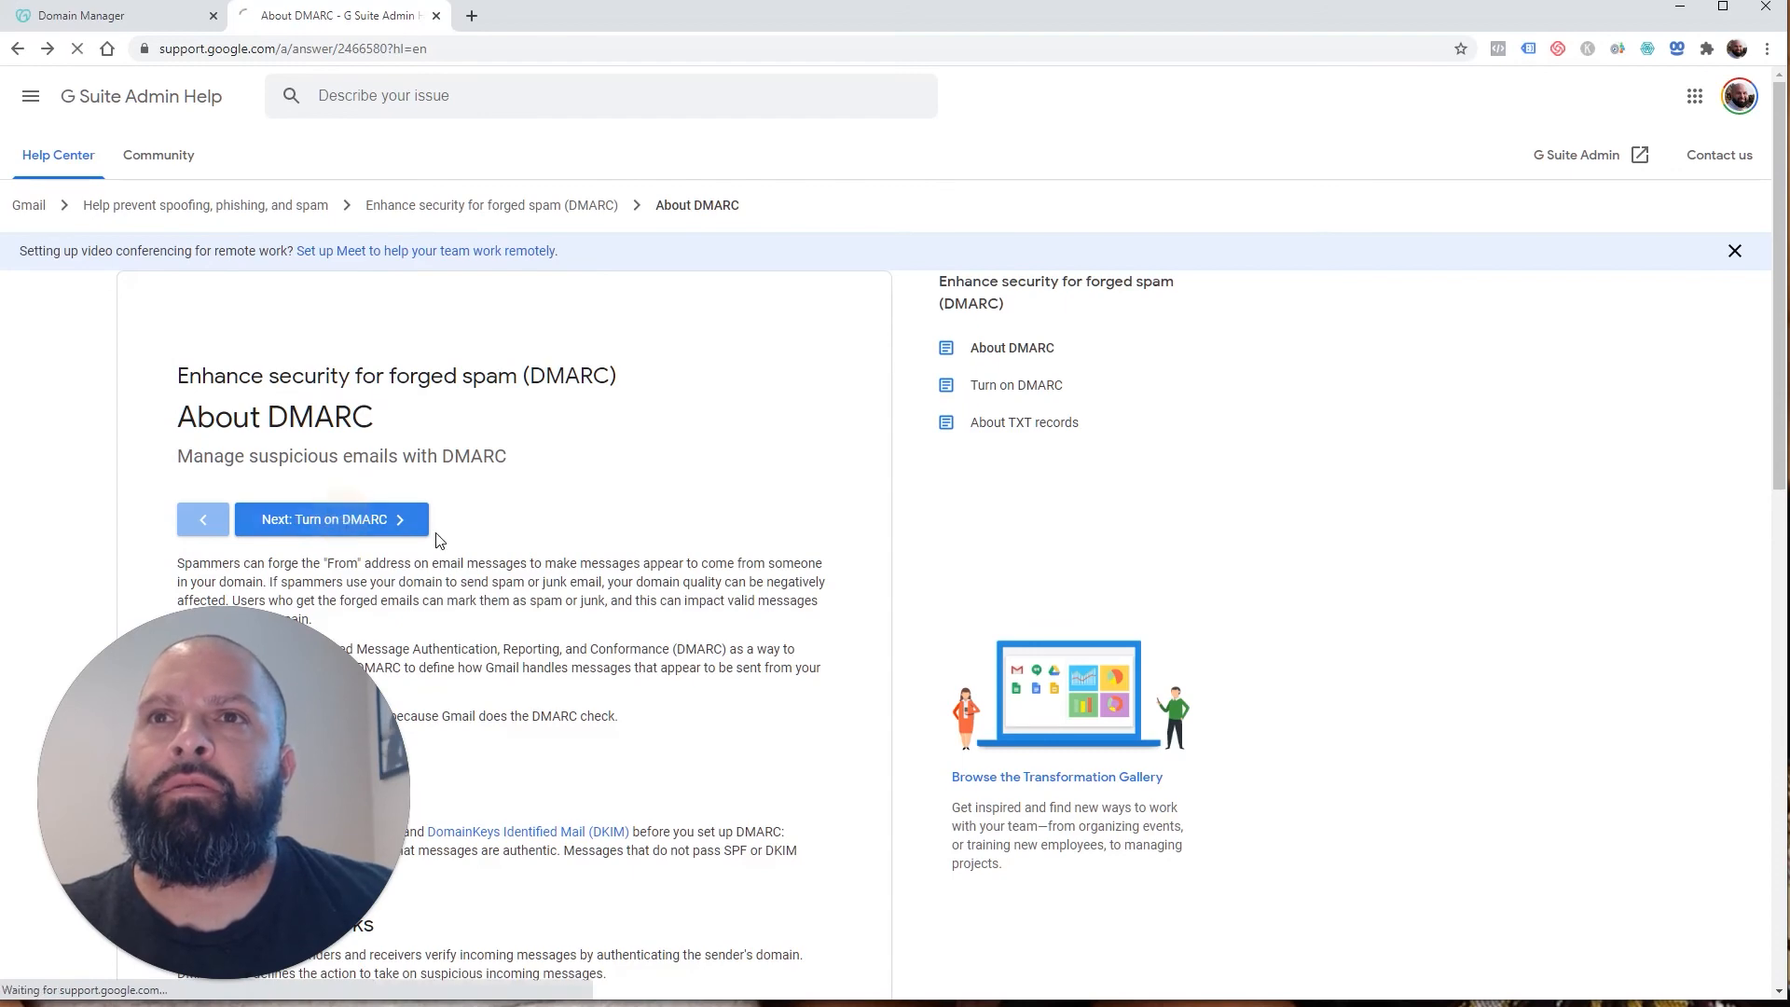
pyautogui.moveTo(1080, 571); pyautogui.dragTo(1581, 705)
# Step: Copy the first example DMARC TXT value, the p=none policy, and return to the DNS records
pyautogui.scroll(-5, 656, 580)
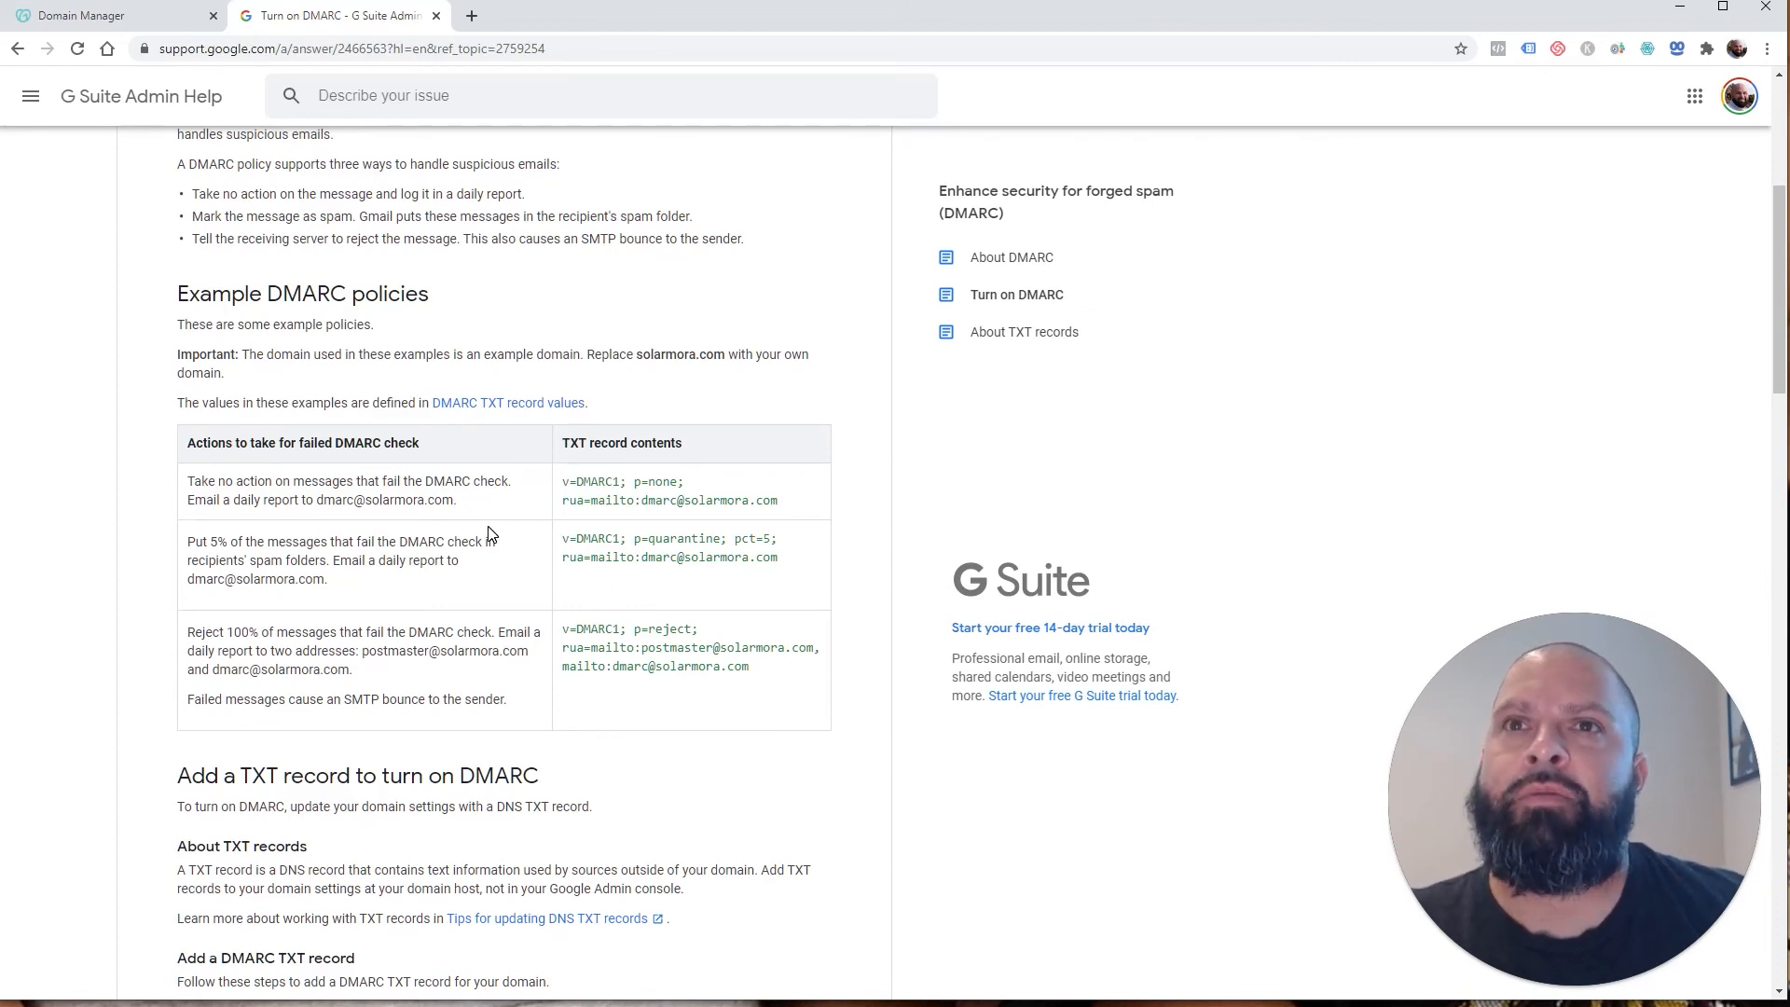
pyautogui.moveTo(225, 481); pyautogui.dragTo(310, 484)
pyautogui.click(354, 484)
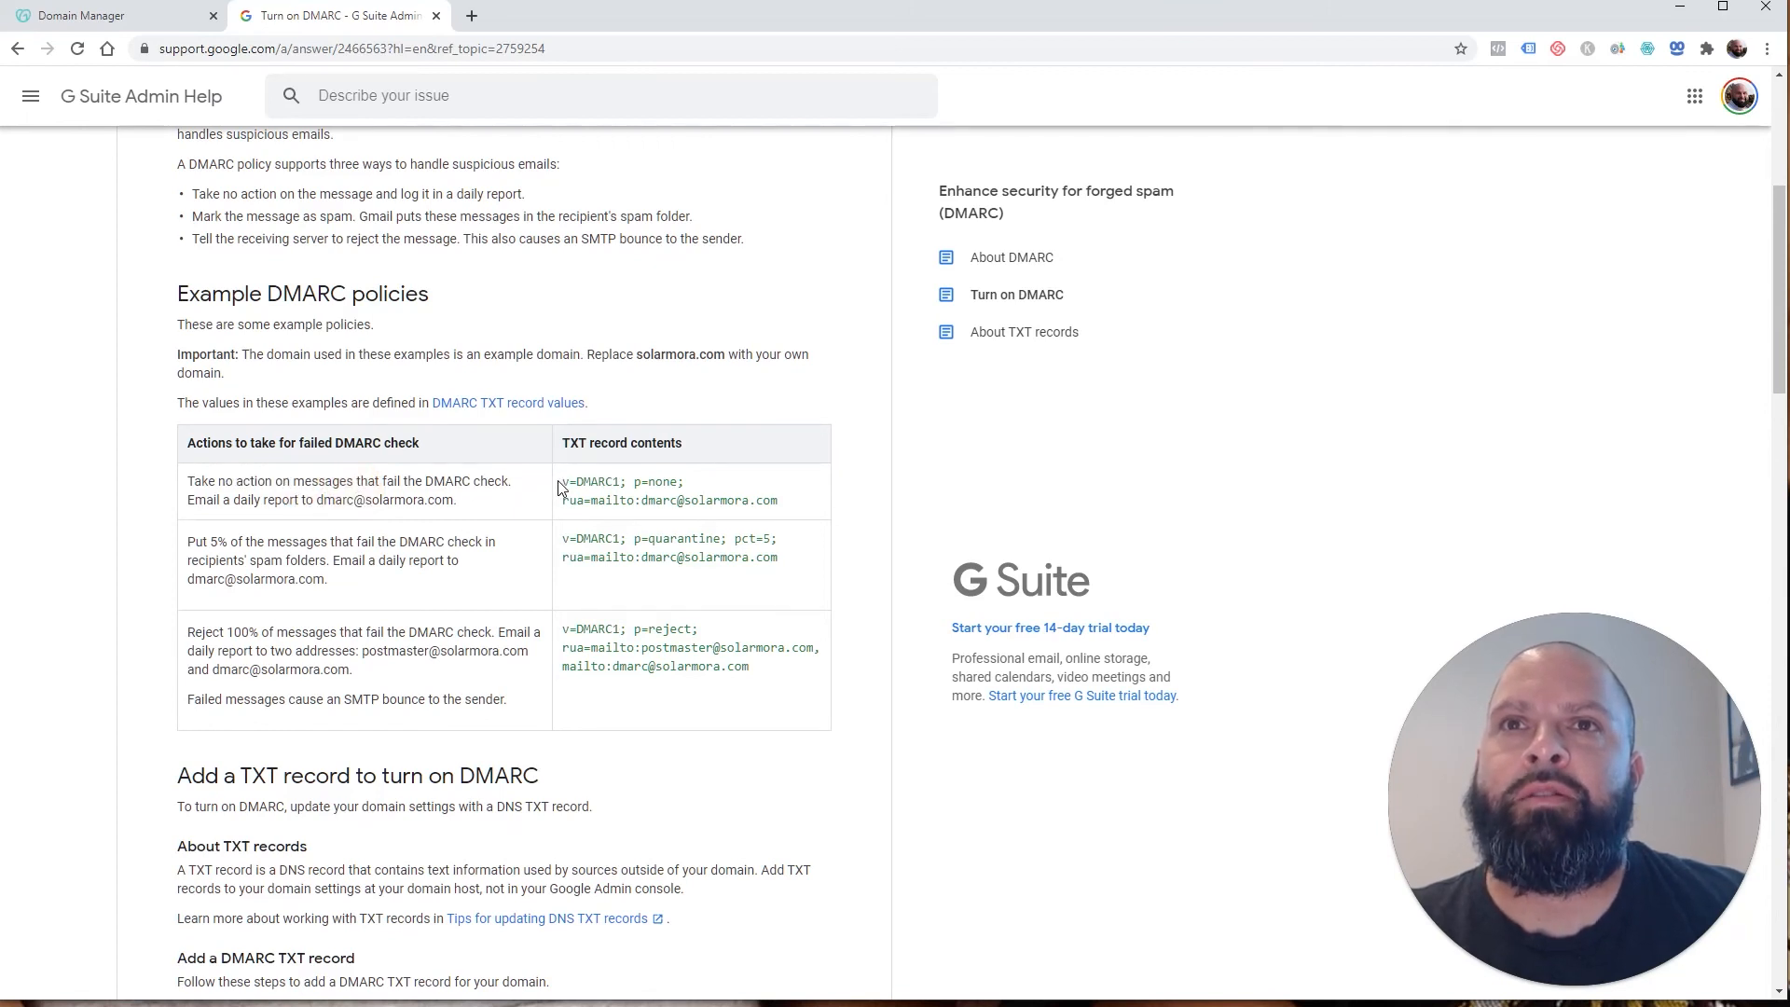
pyautogui.moveTo(595, 481); pyautogui.dragTo(771, 505)
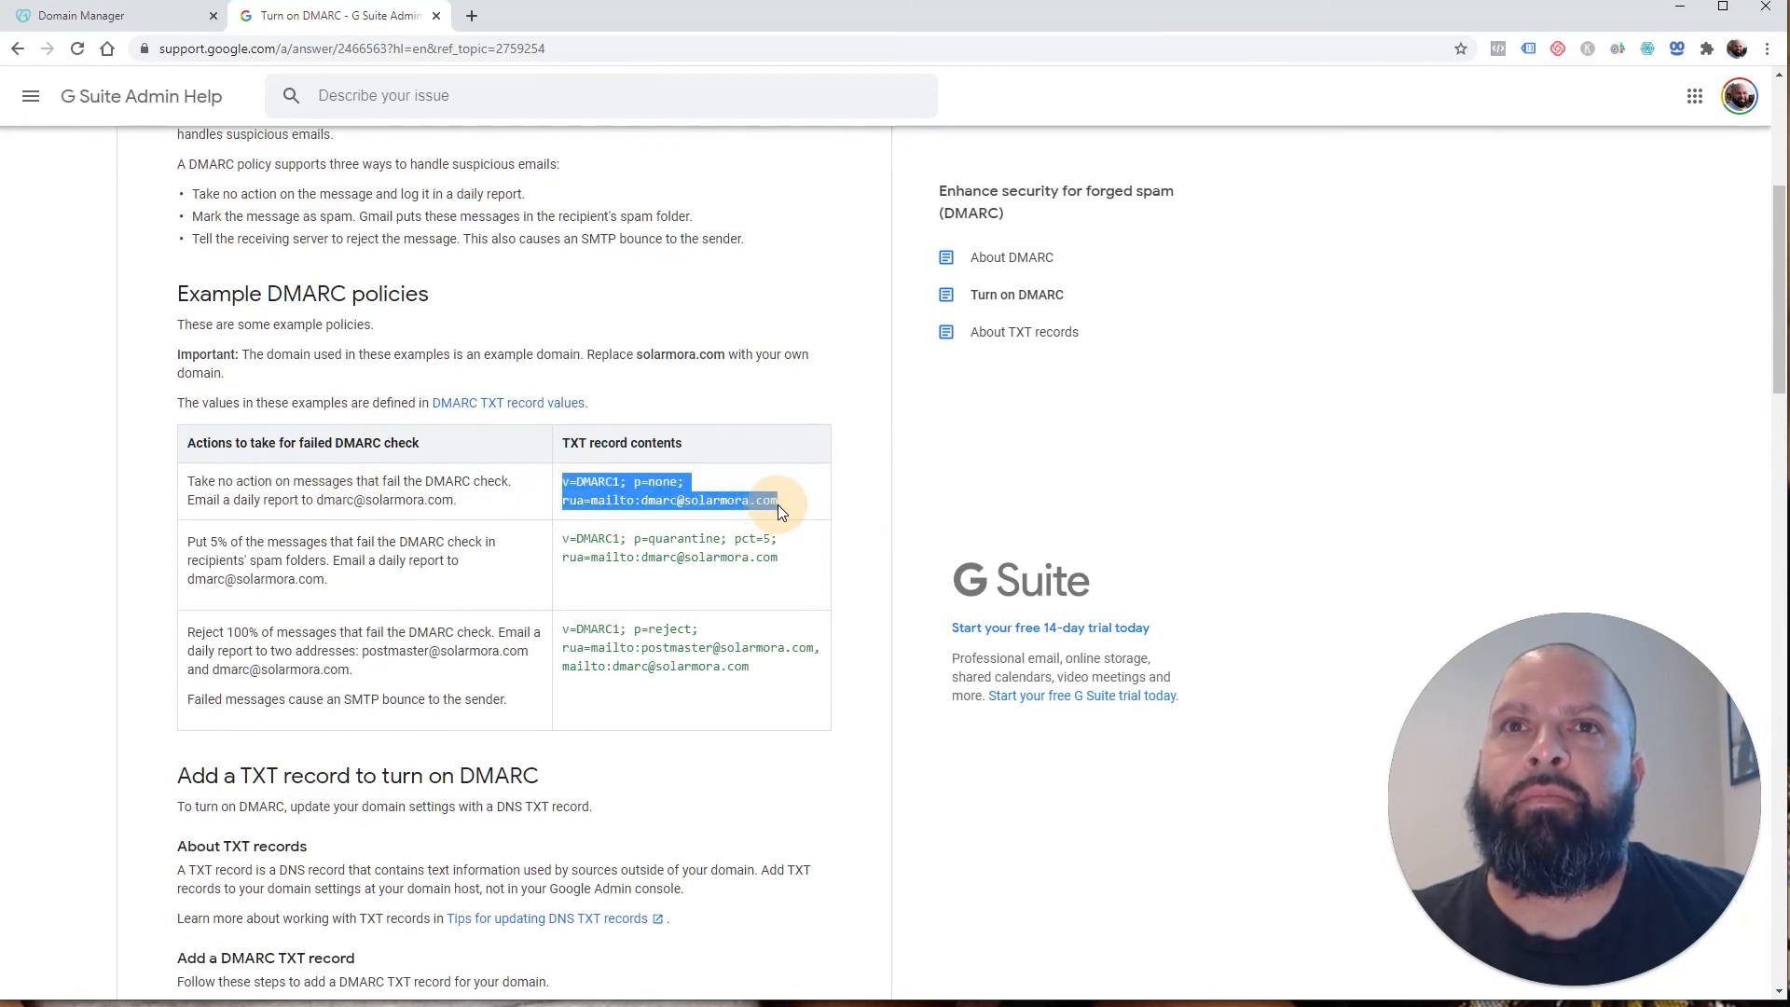
pyautogui.click(76, 16)
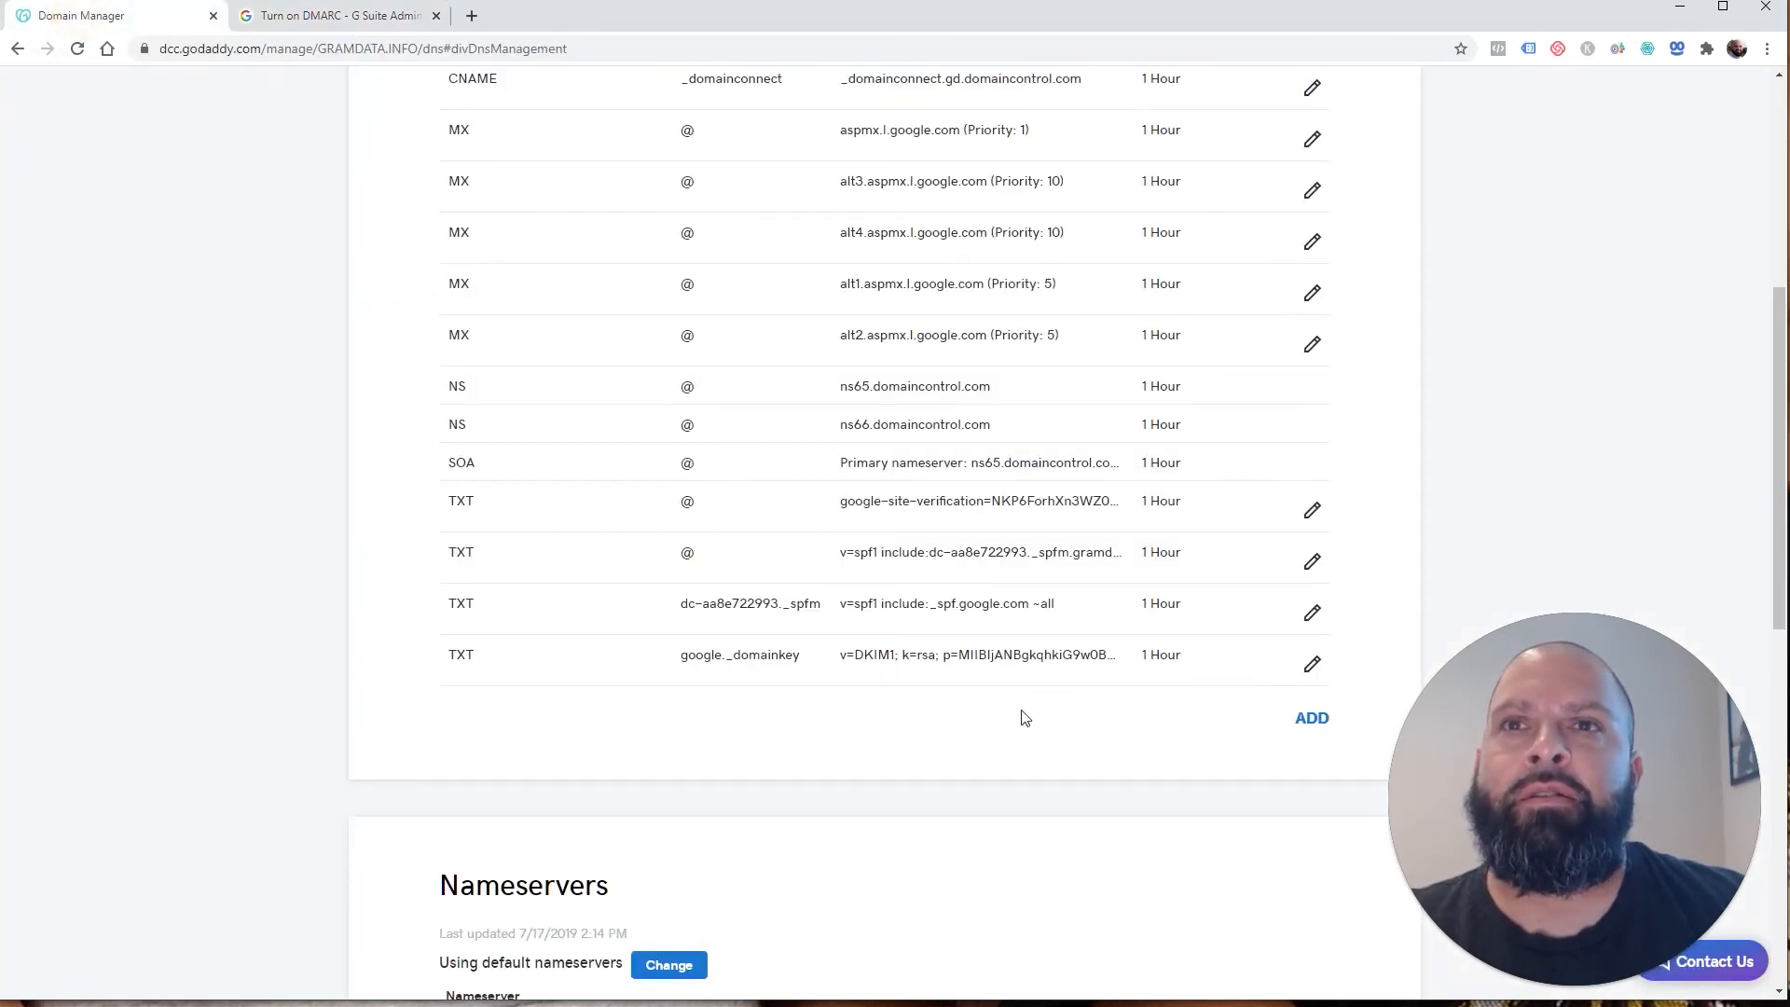
# Step: Add a new TXT record for host @ with the copied DMARC value pasted in
pyautogui.click(1315, 719)
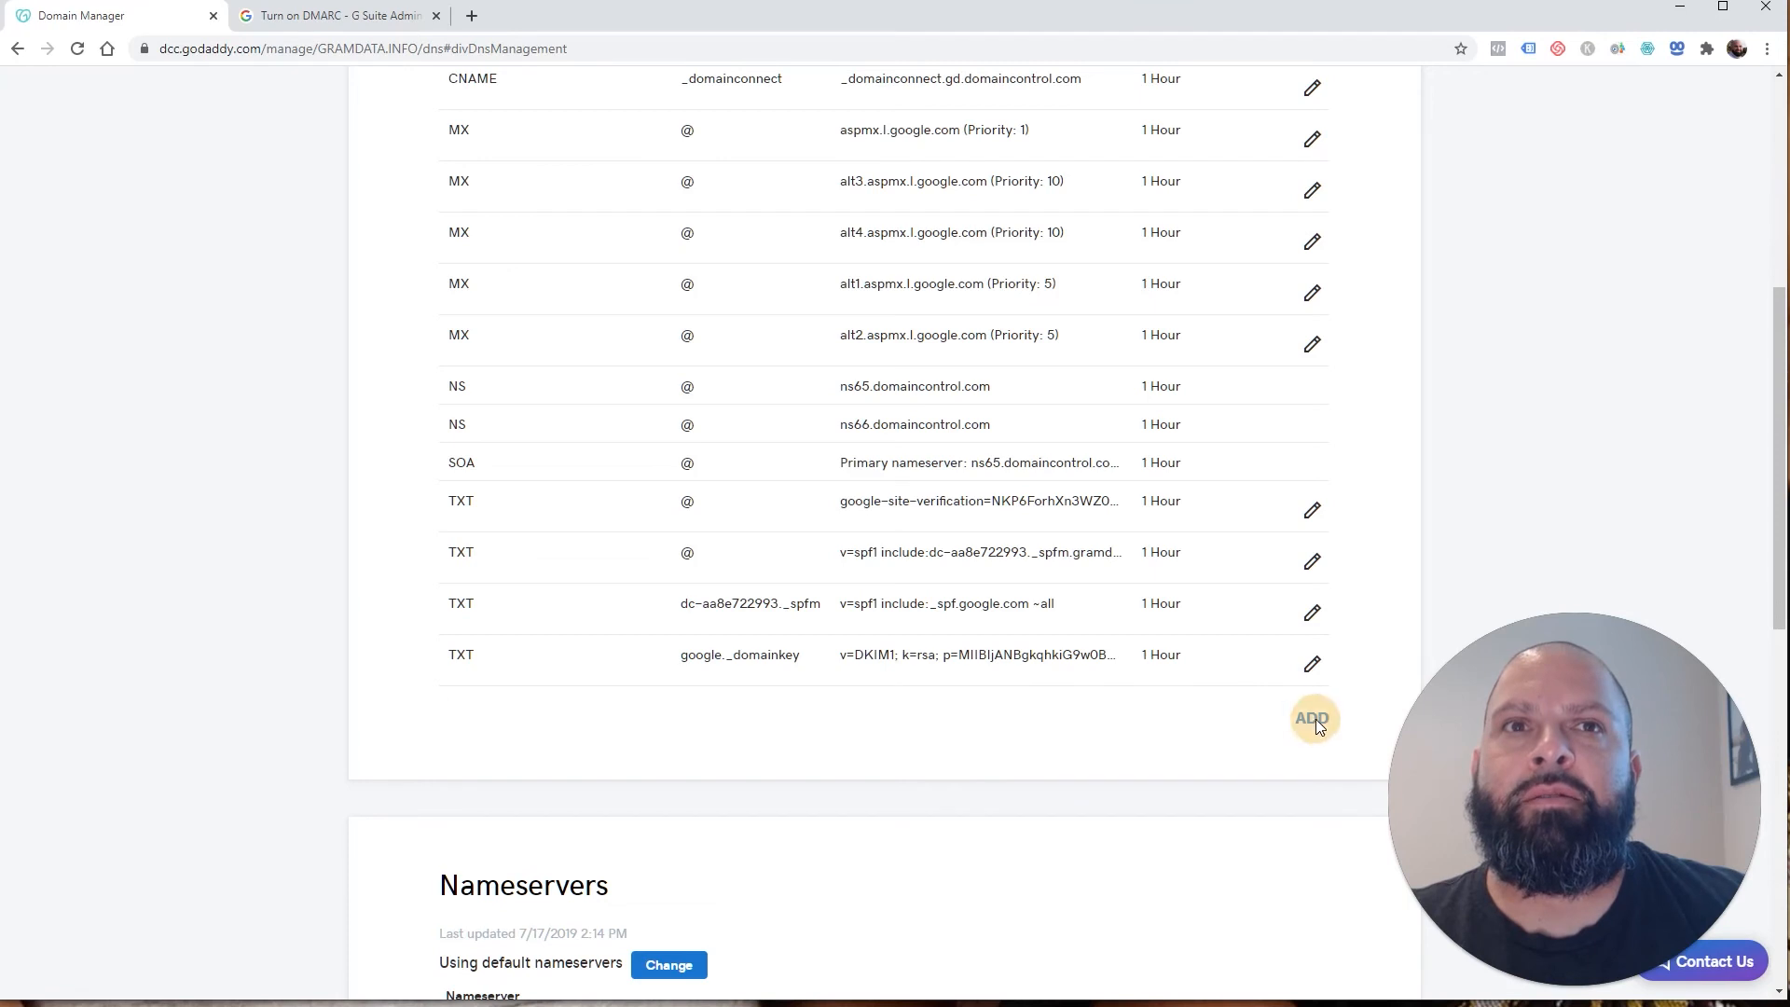
pyautogui.click(568, 774)
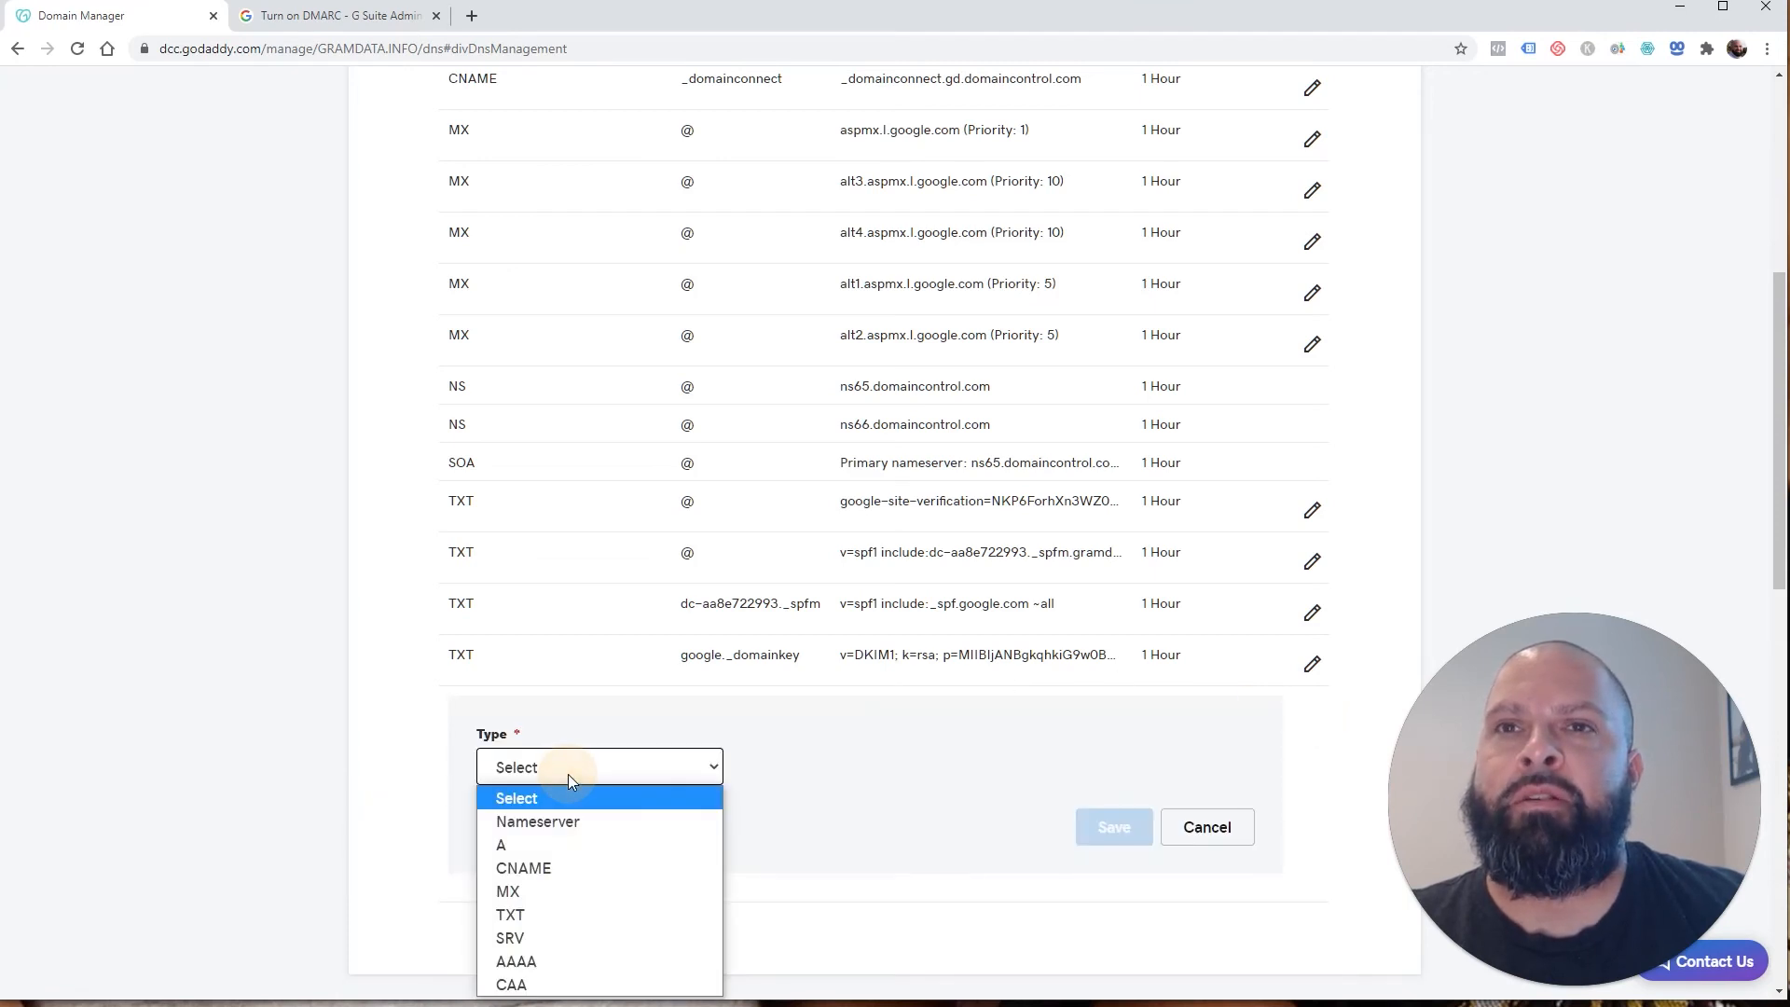
pyautogui.click(516, 917)
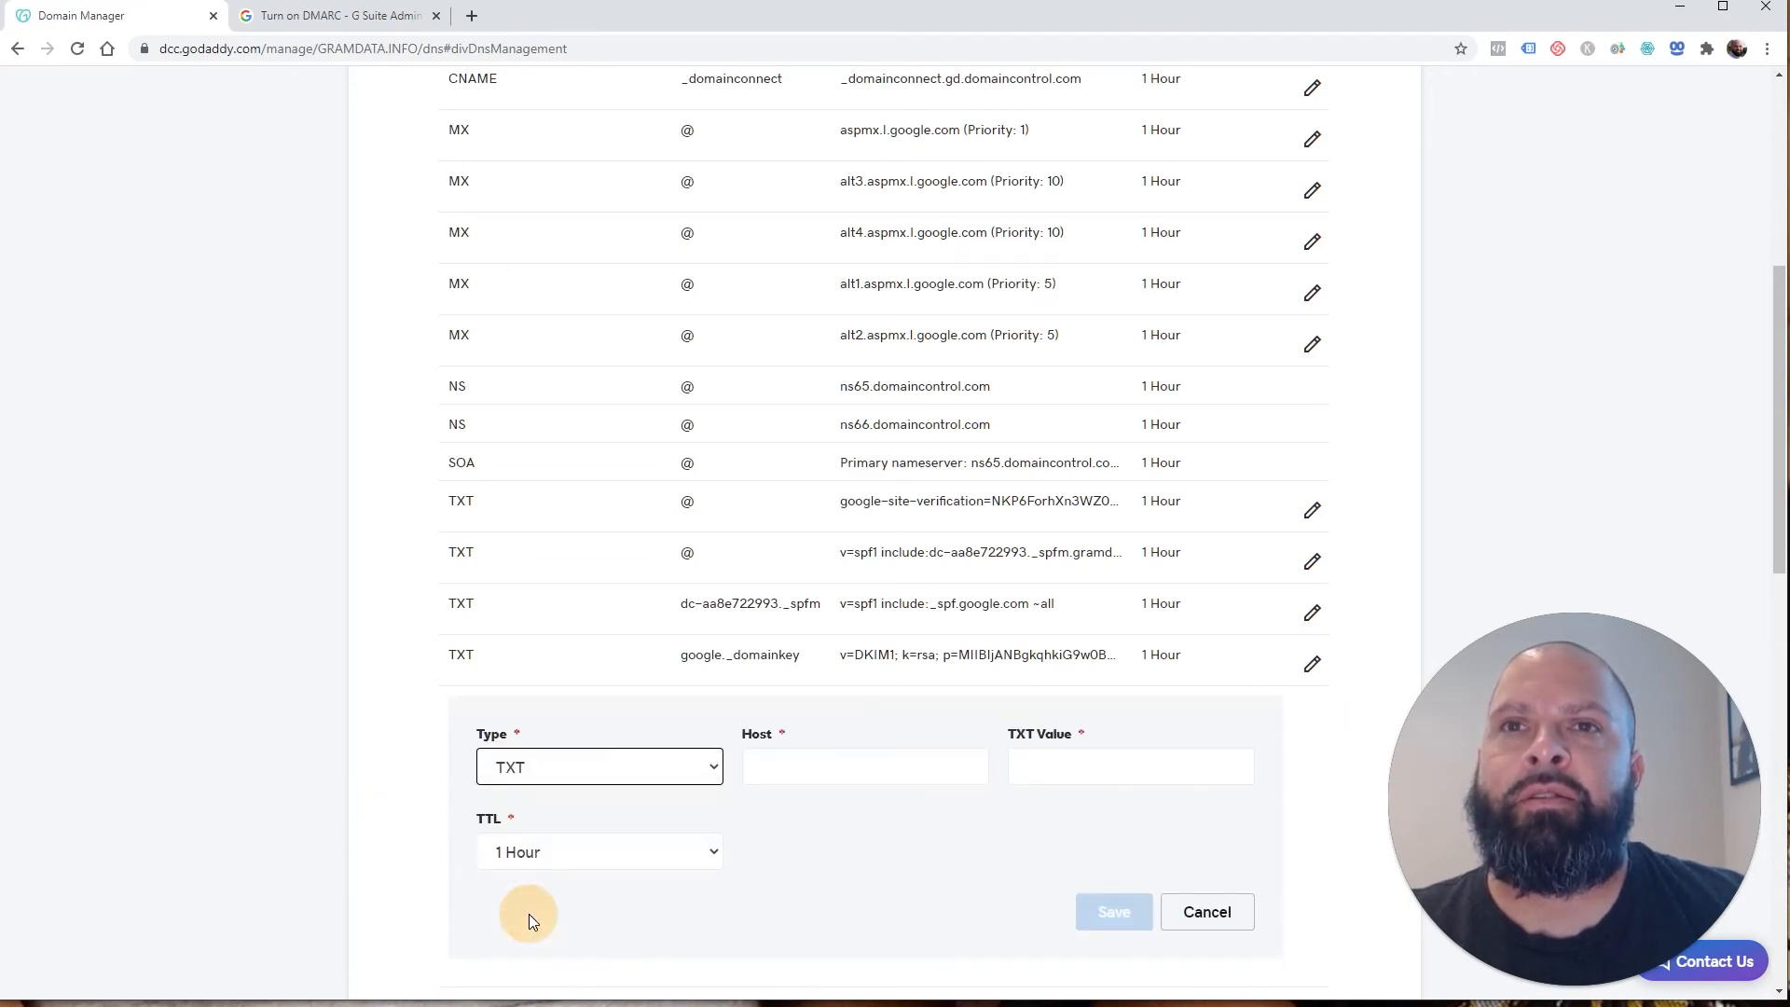
pyautogui.click(855, 772)
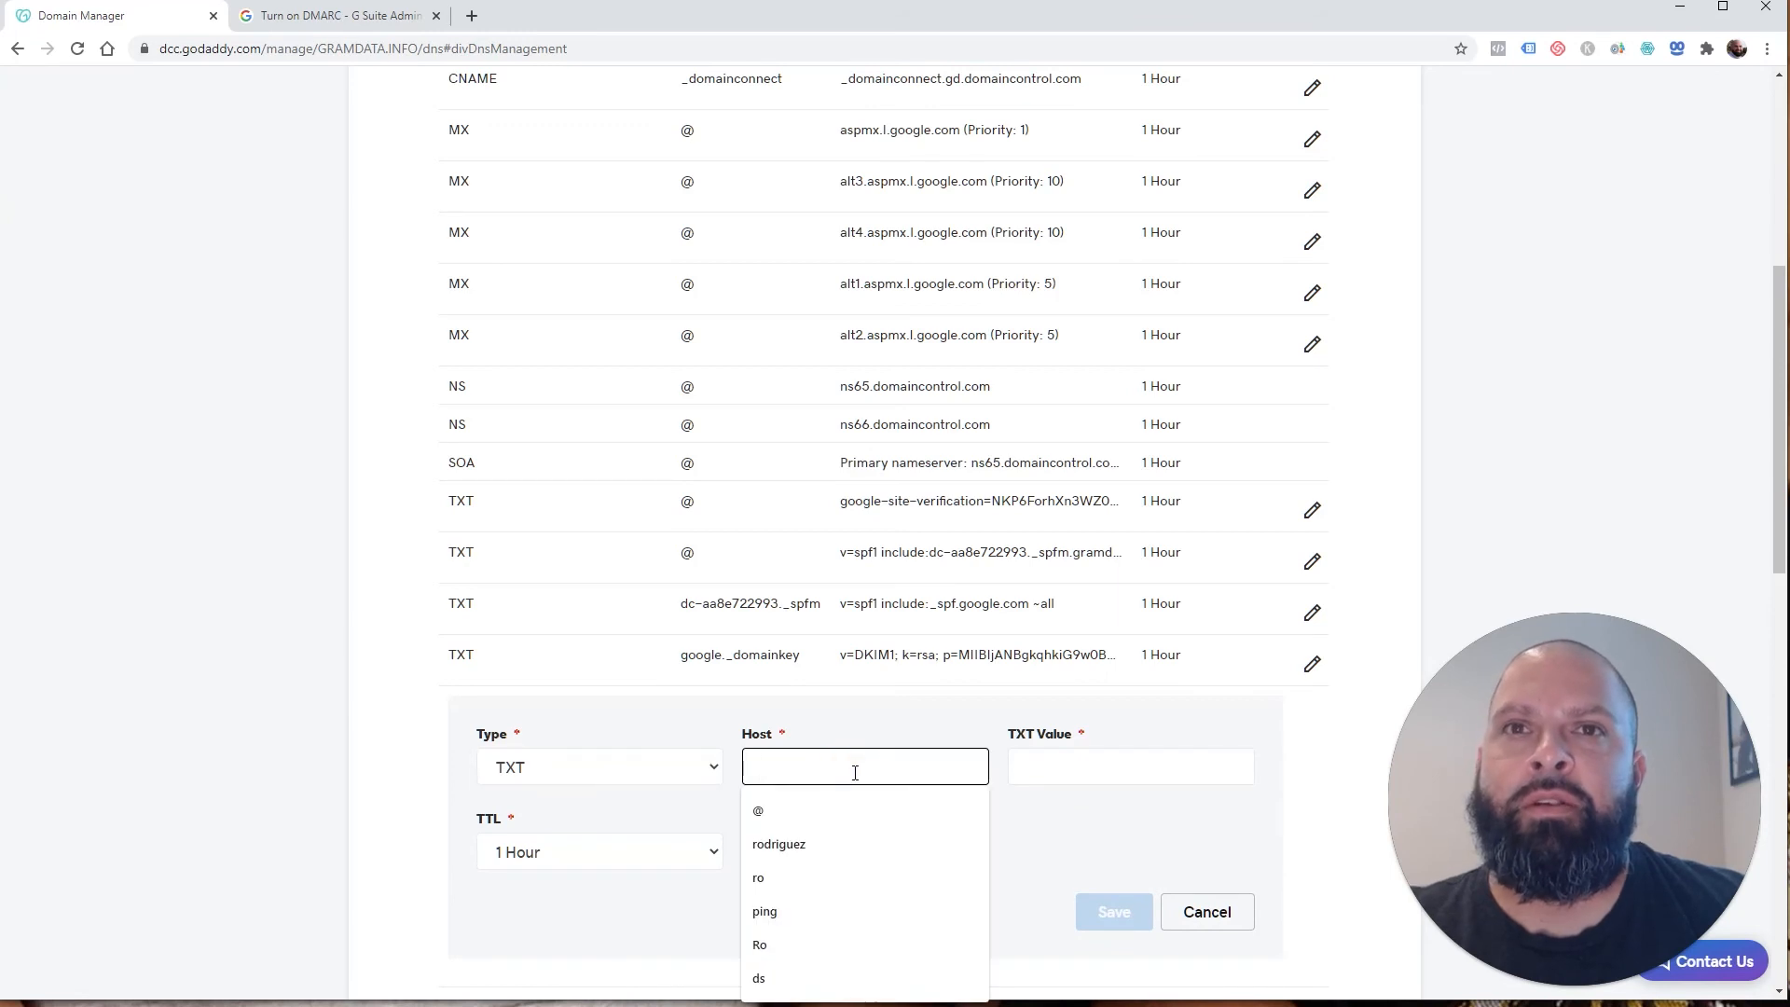
pyautogui.click(785, 806)
pyautogui.click(1082, 766)
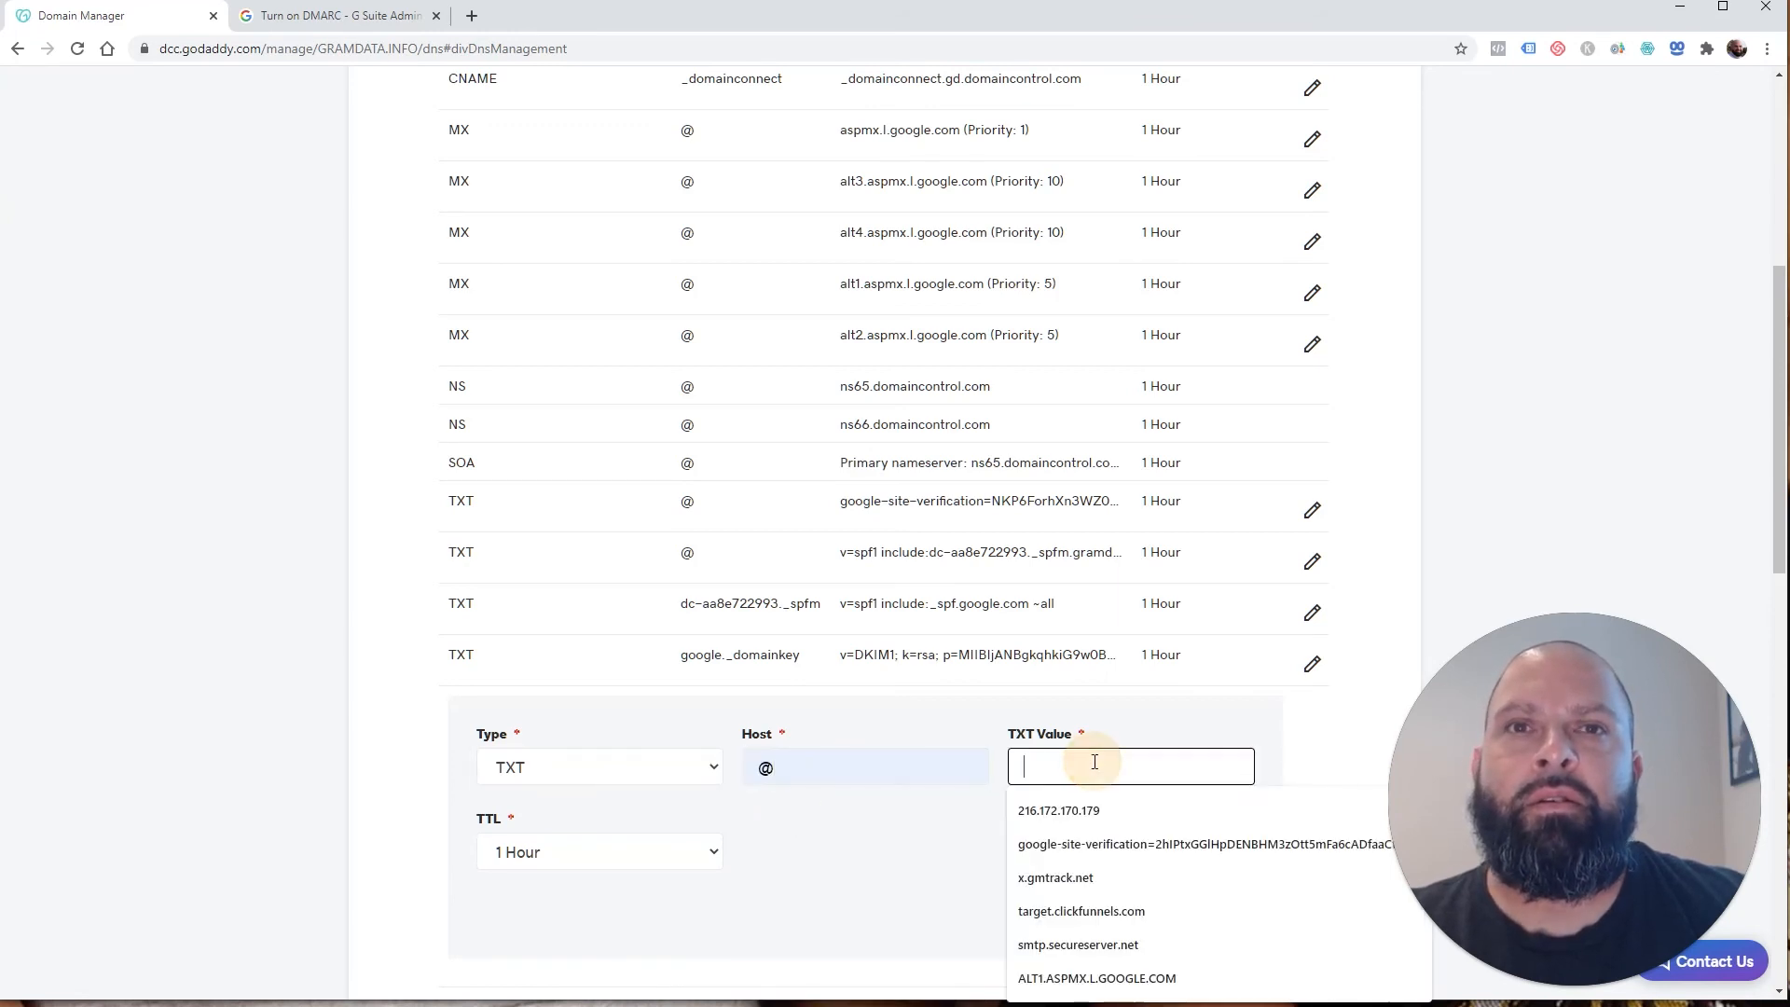
pyautogui.hotkey('ctrl', 'v')
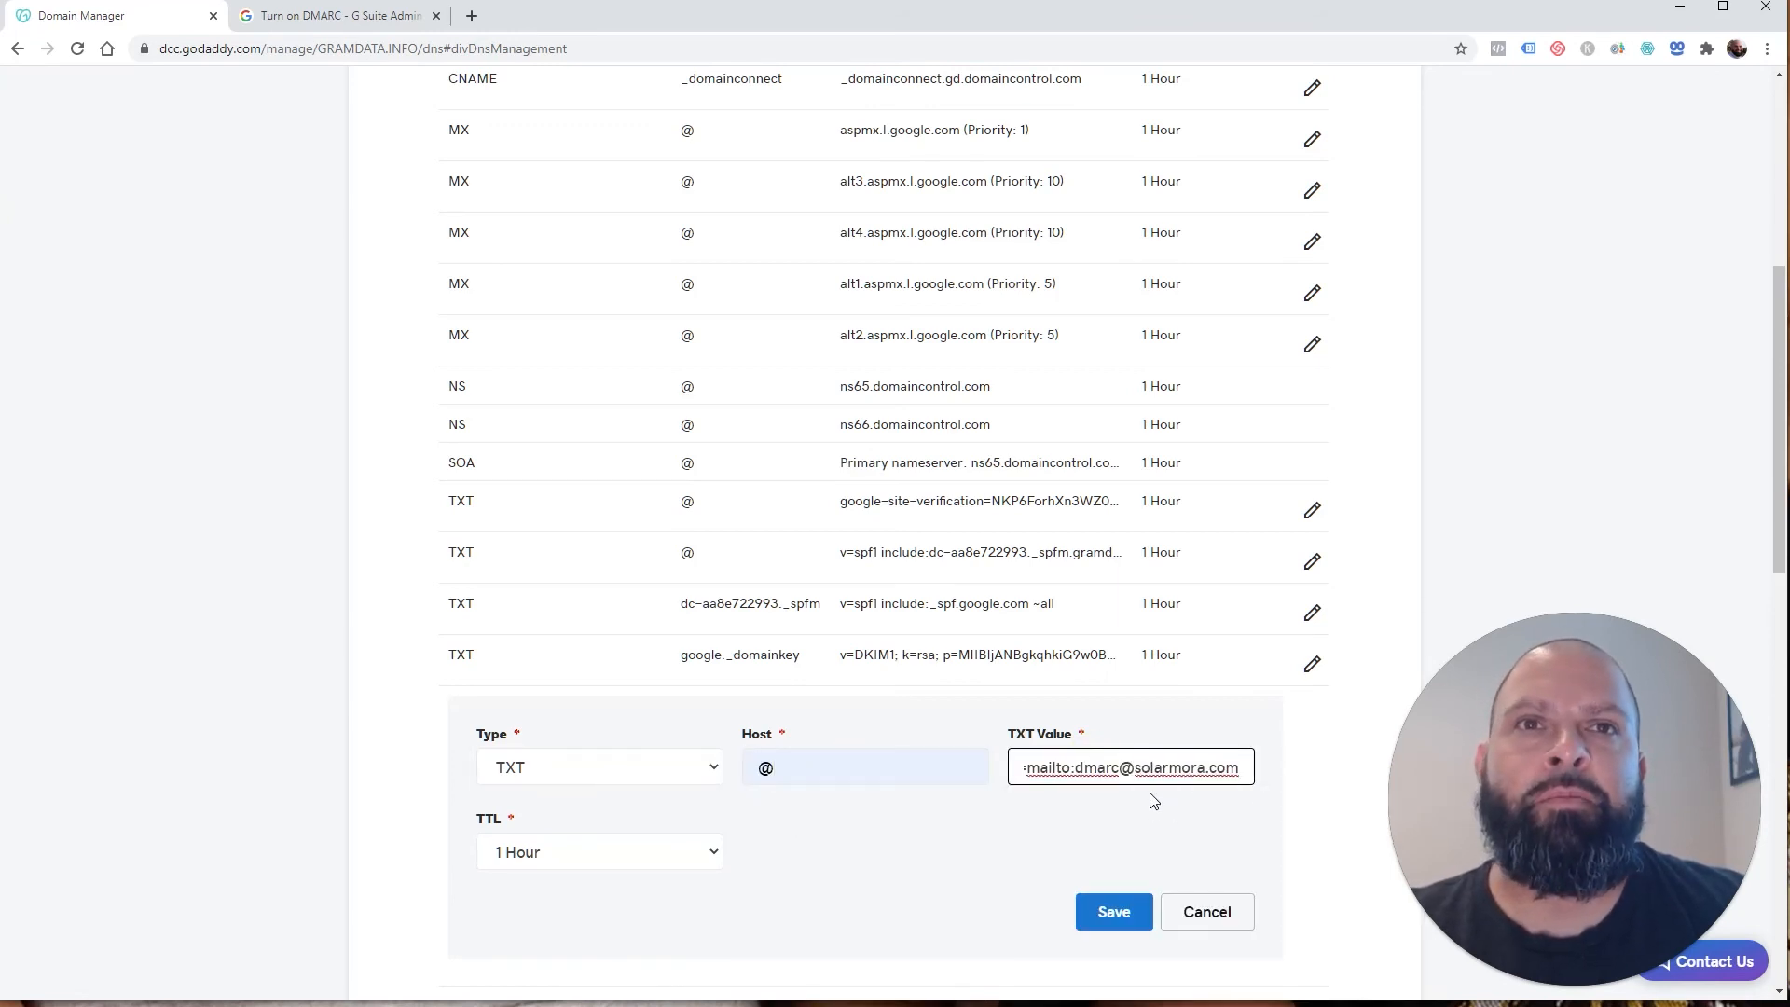
# Step: Replace the example report mailbox with your own address at gramdata.info and save the record
pyautogui.doubleClick(1079, 769)
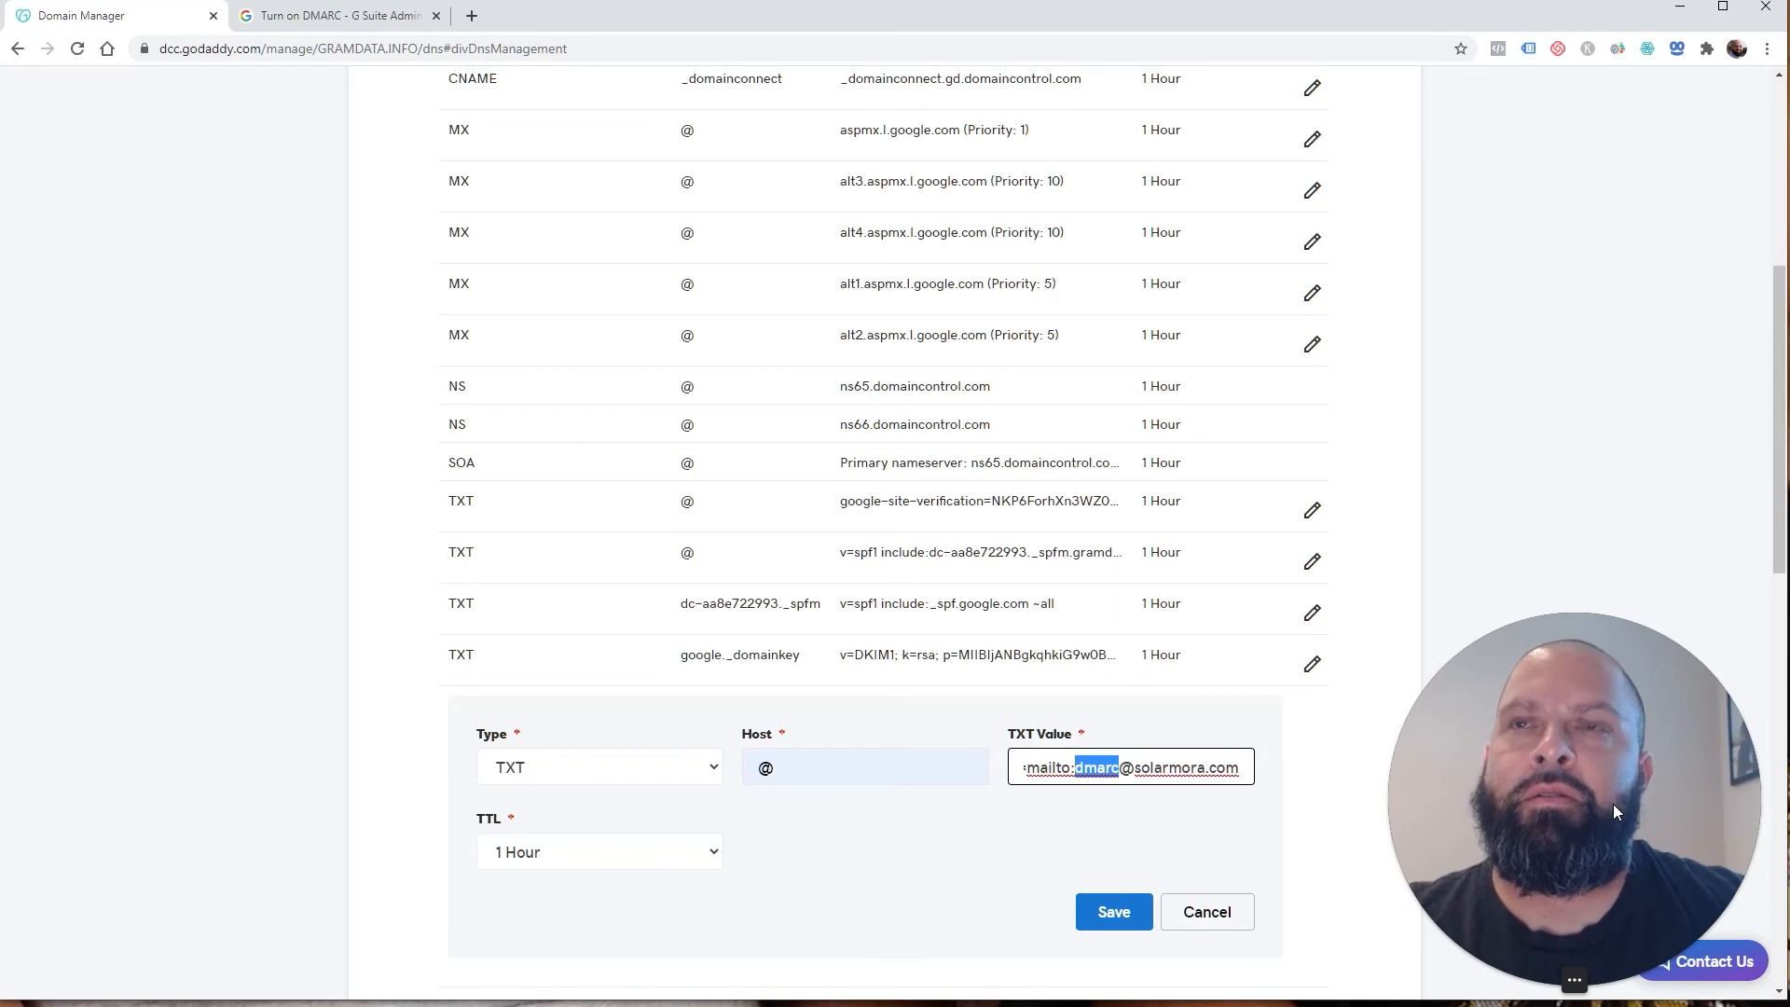
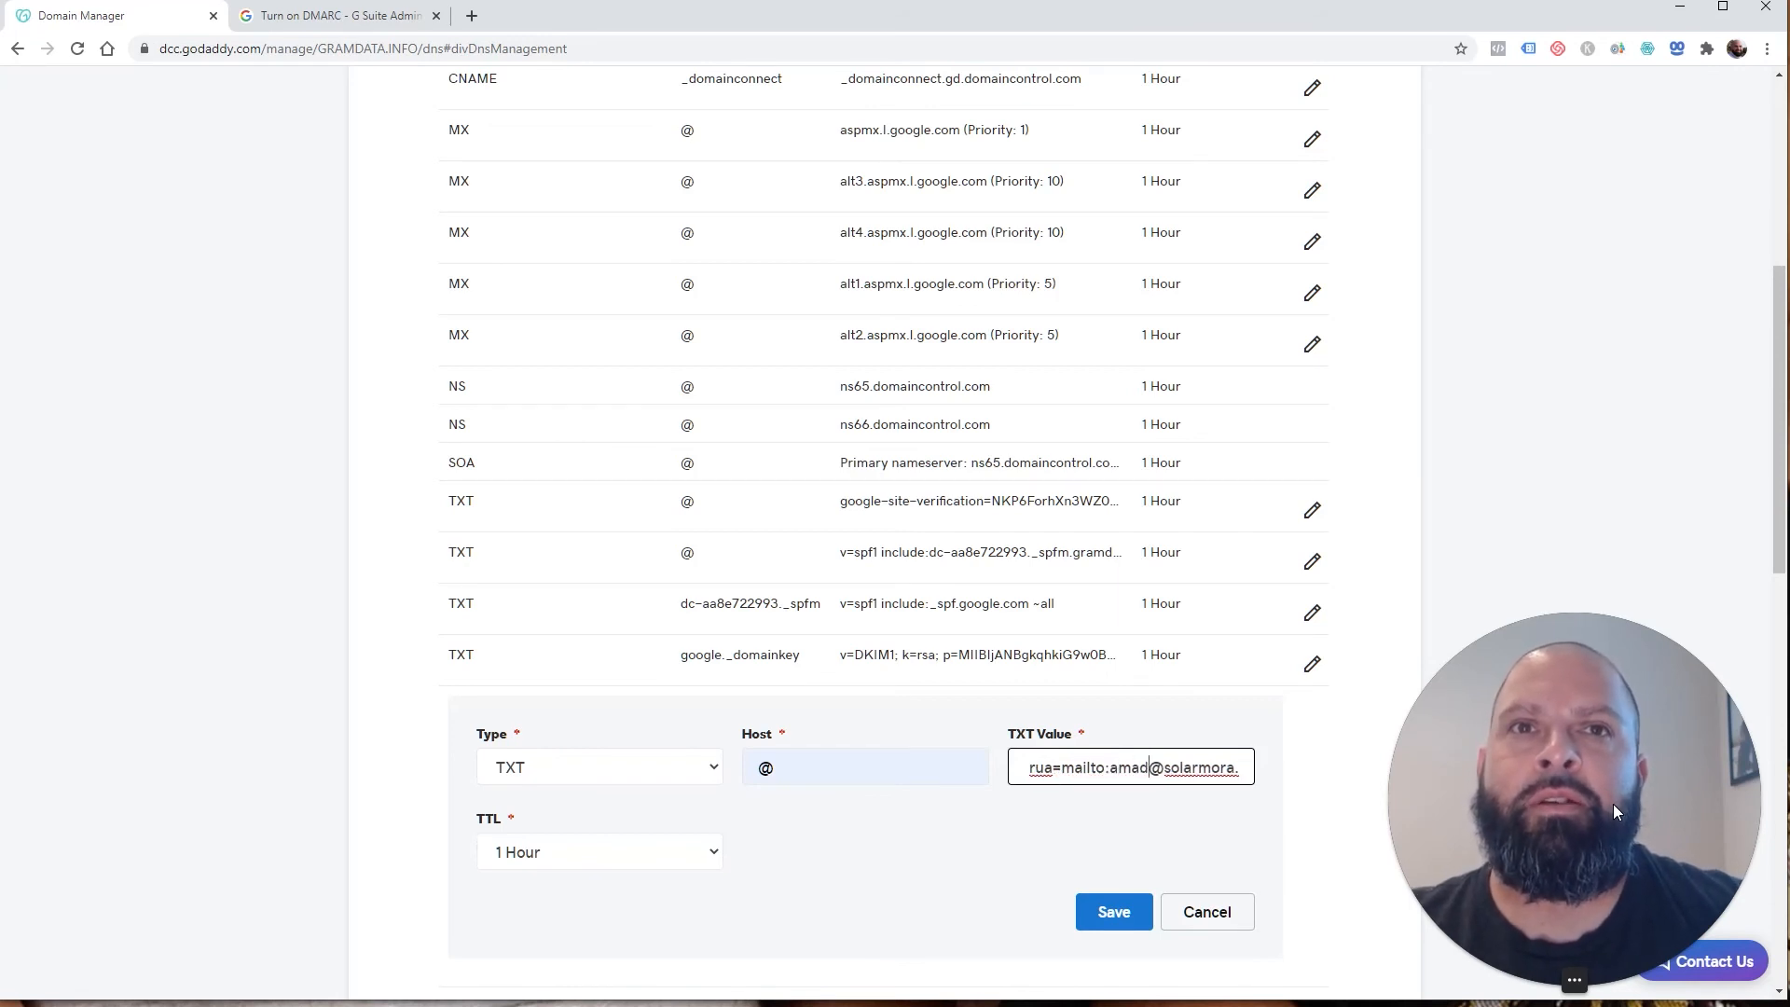
pyautogui.hotkey('shift', 'End')
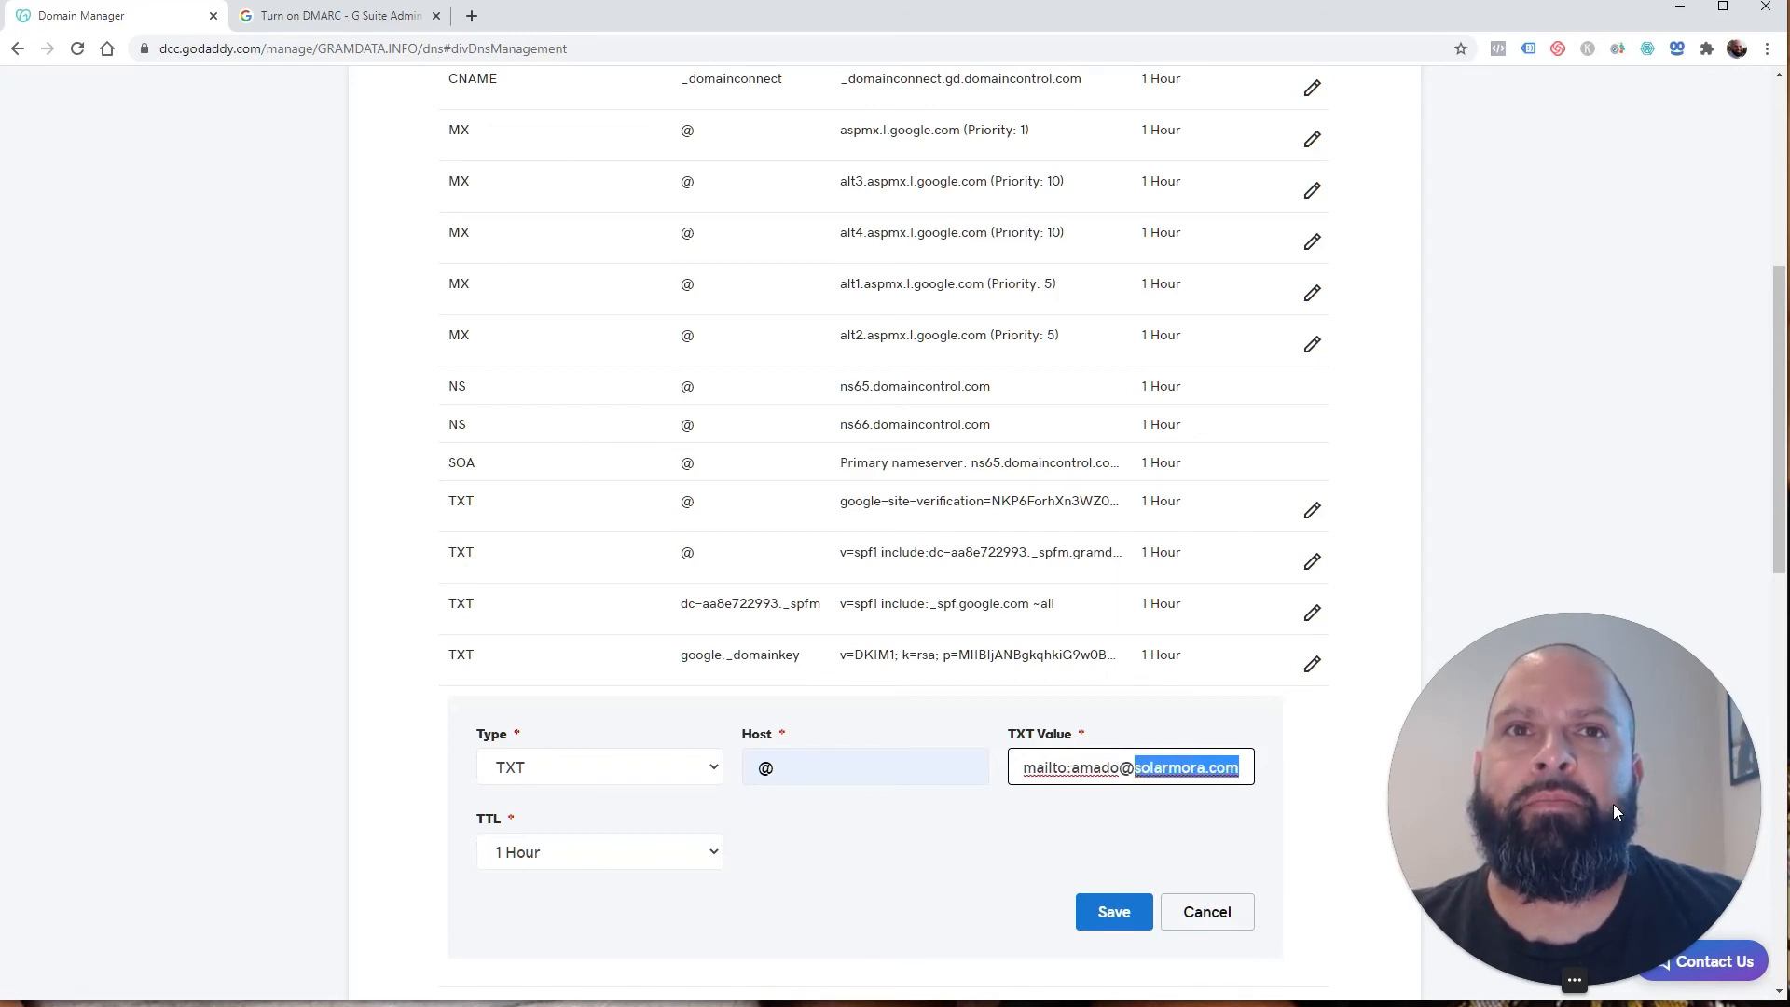
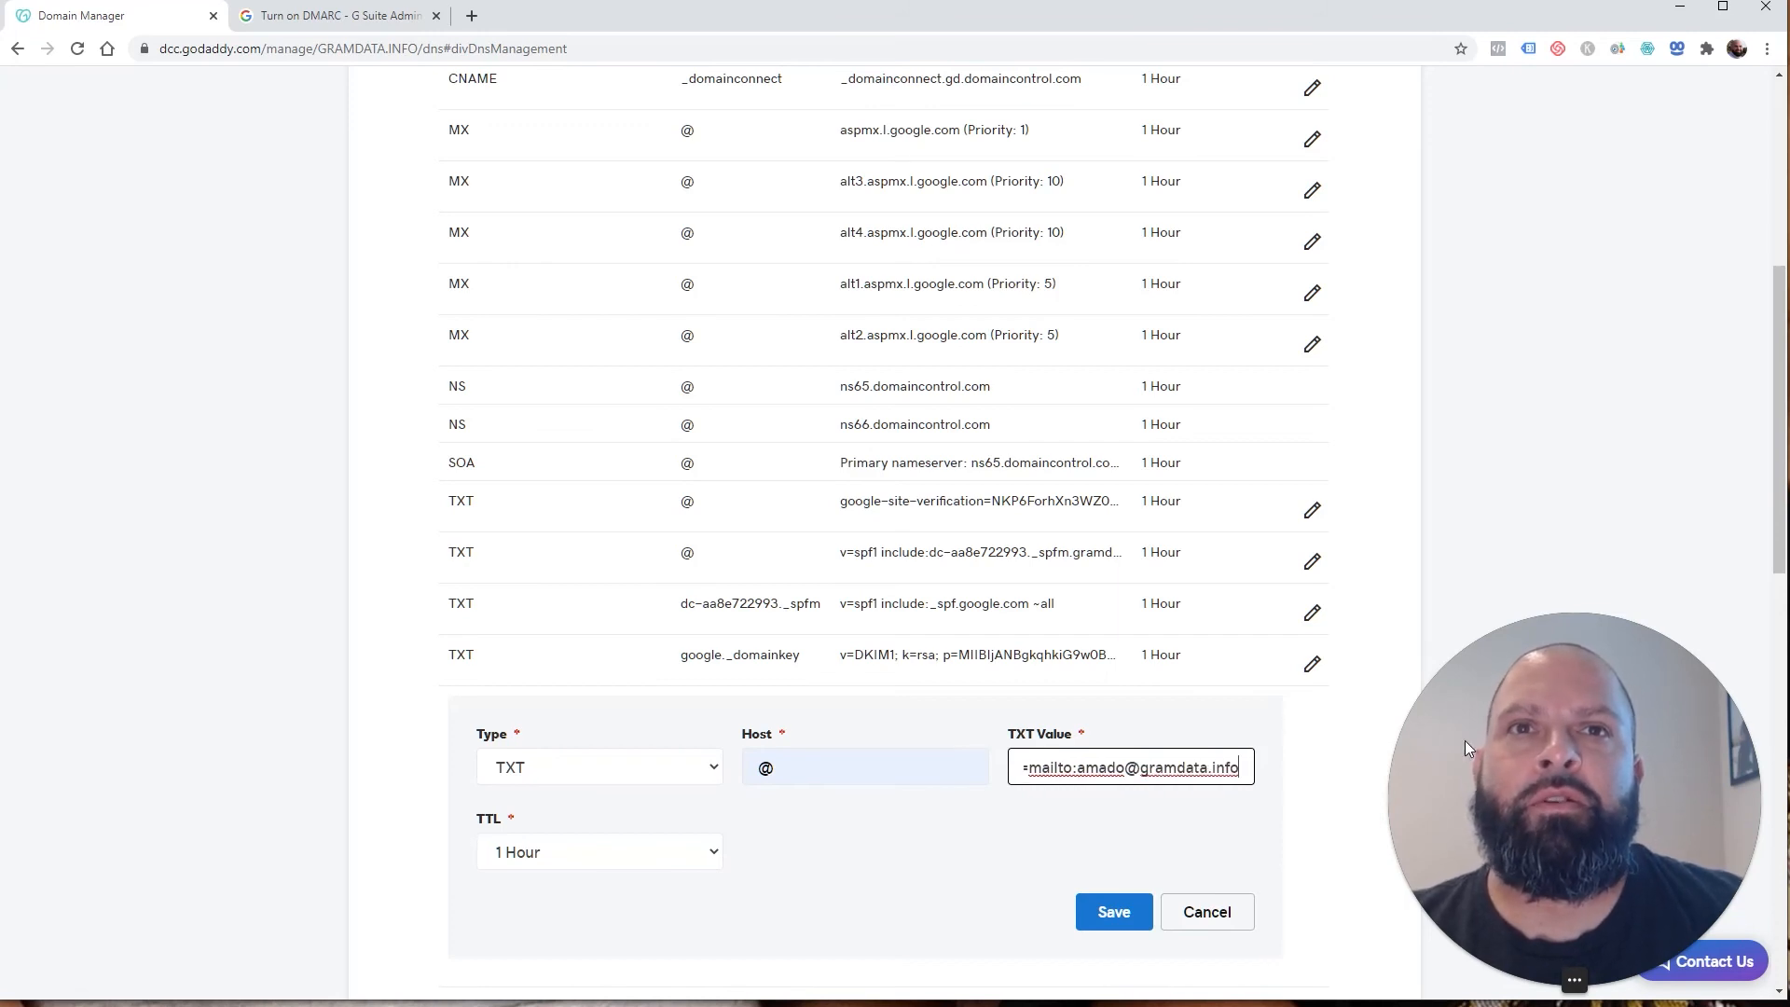
pyautogui.click(1111, 914)
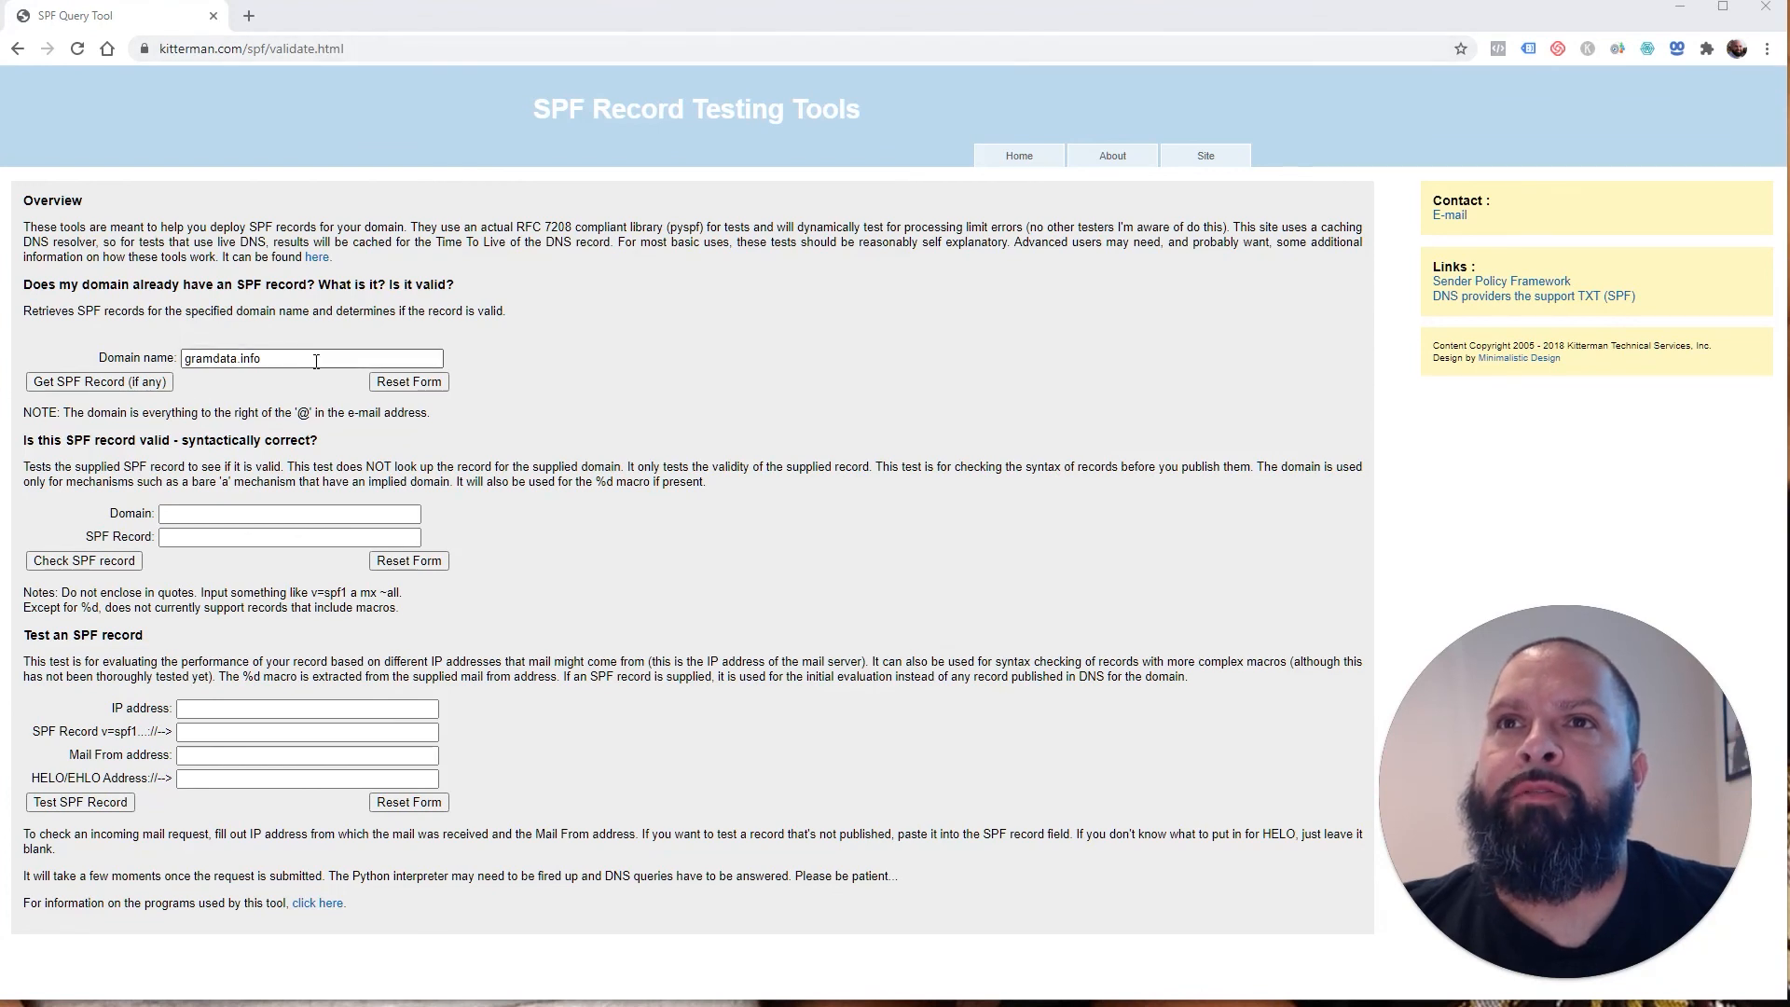
# Step: Run the Kitterman SPF record lookup for gramdata.info
pyautogui.moveTo(317, 361); pyautogui.dragTo(89, 376)
pyautogui.click(291, 309)
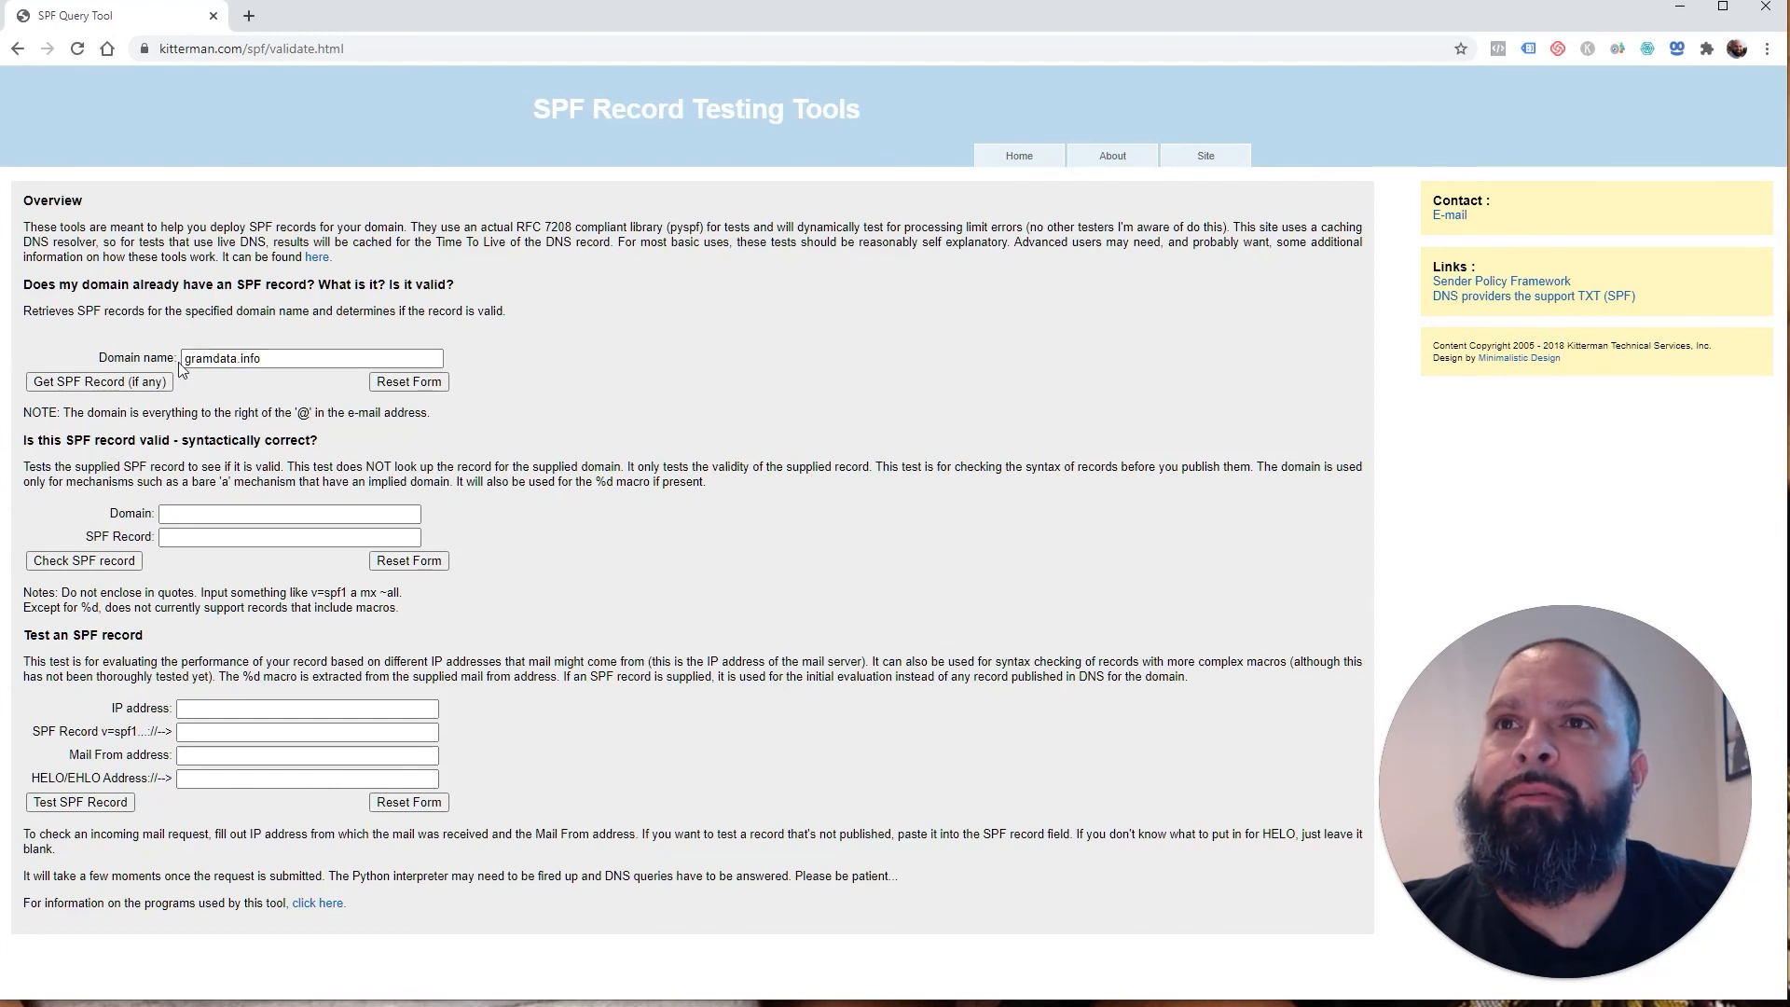
pyautogui.moveTo(283, 360); pyautogui.dragTo(177, 359)
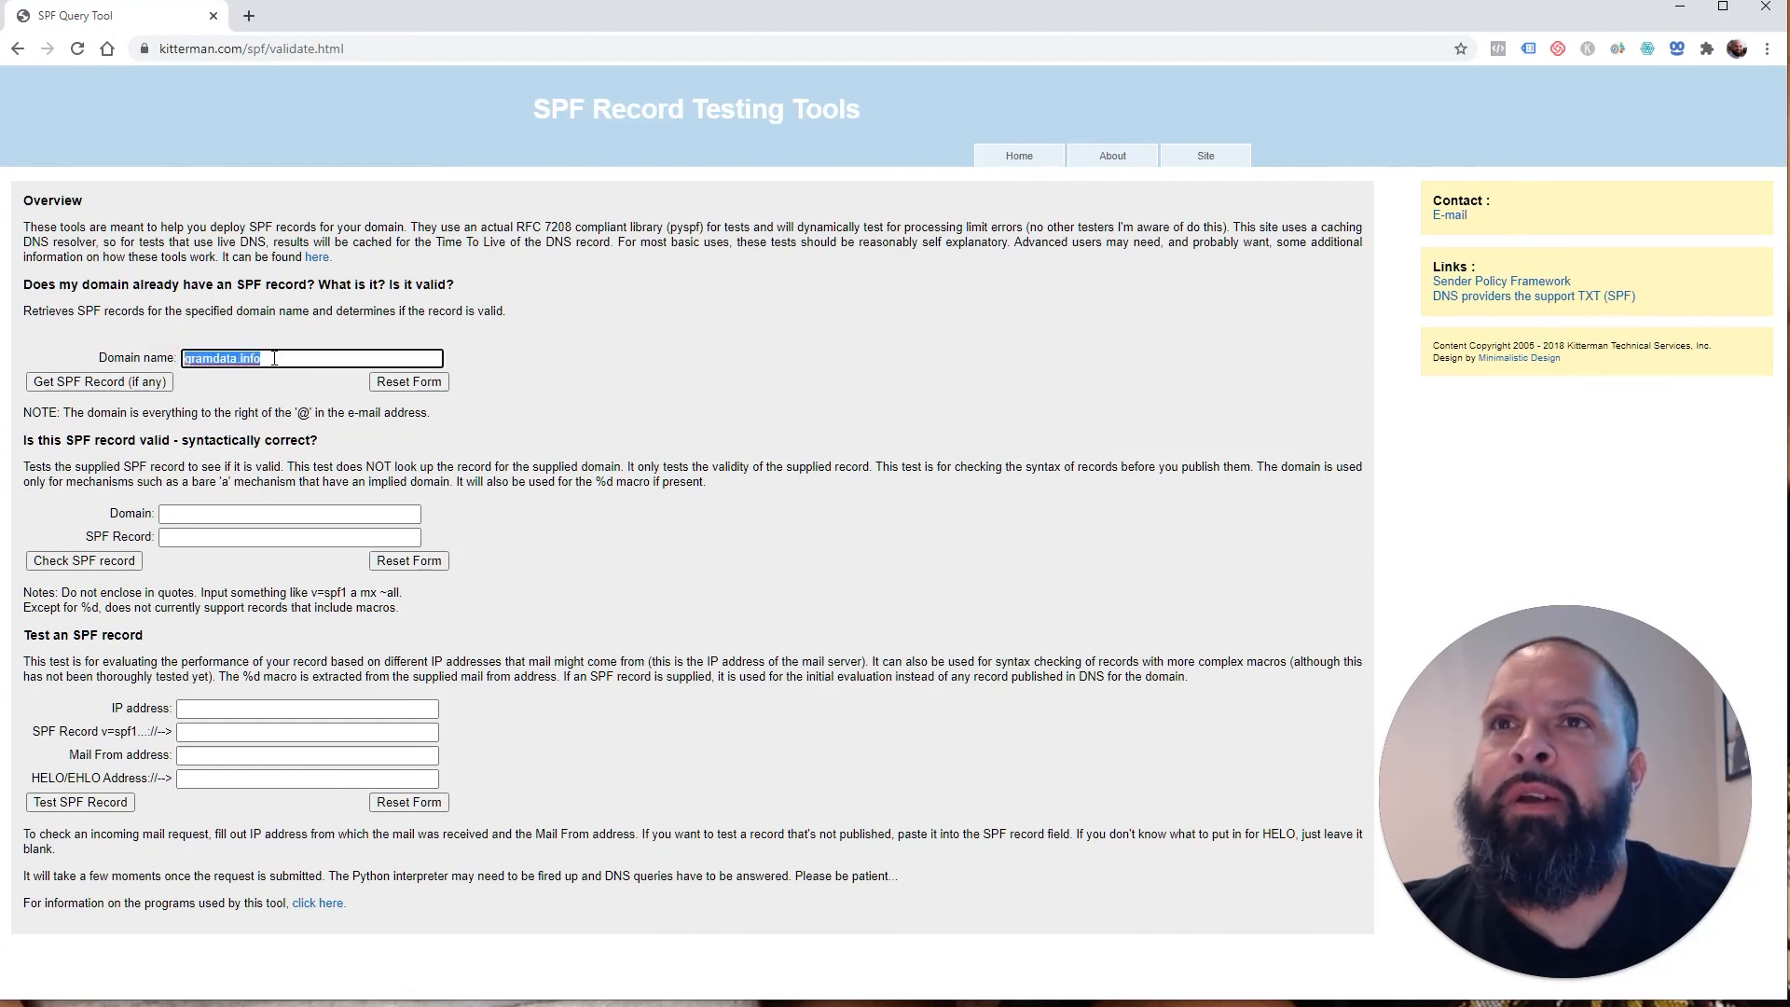
pyautogui.click(218, 362)
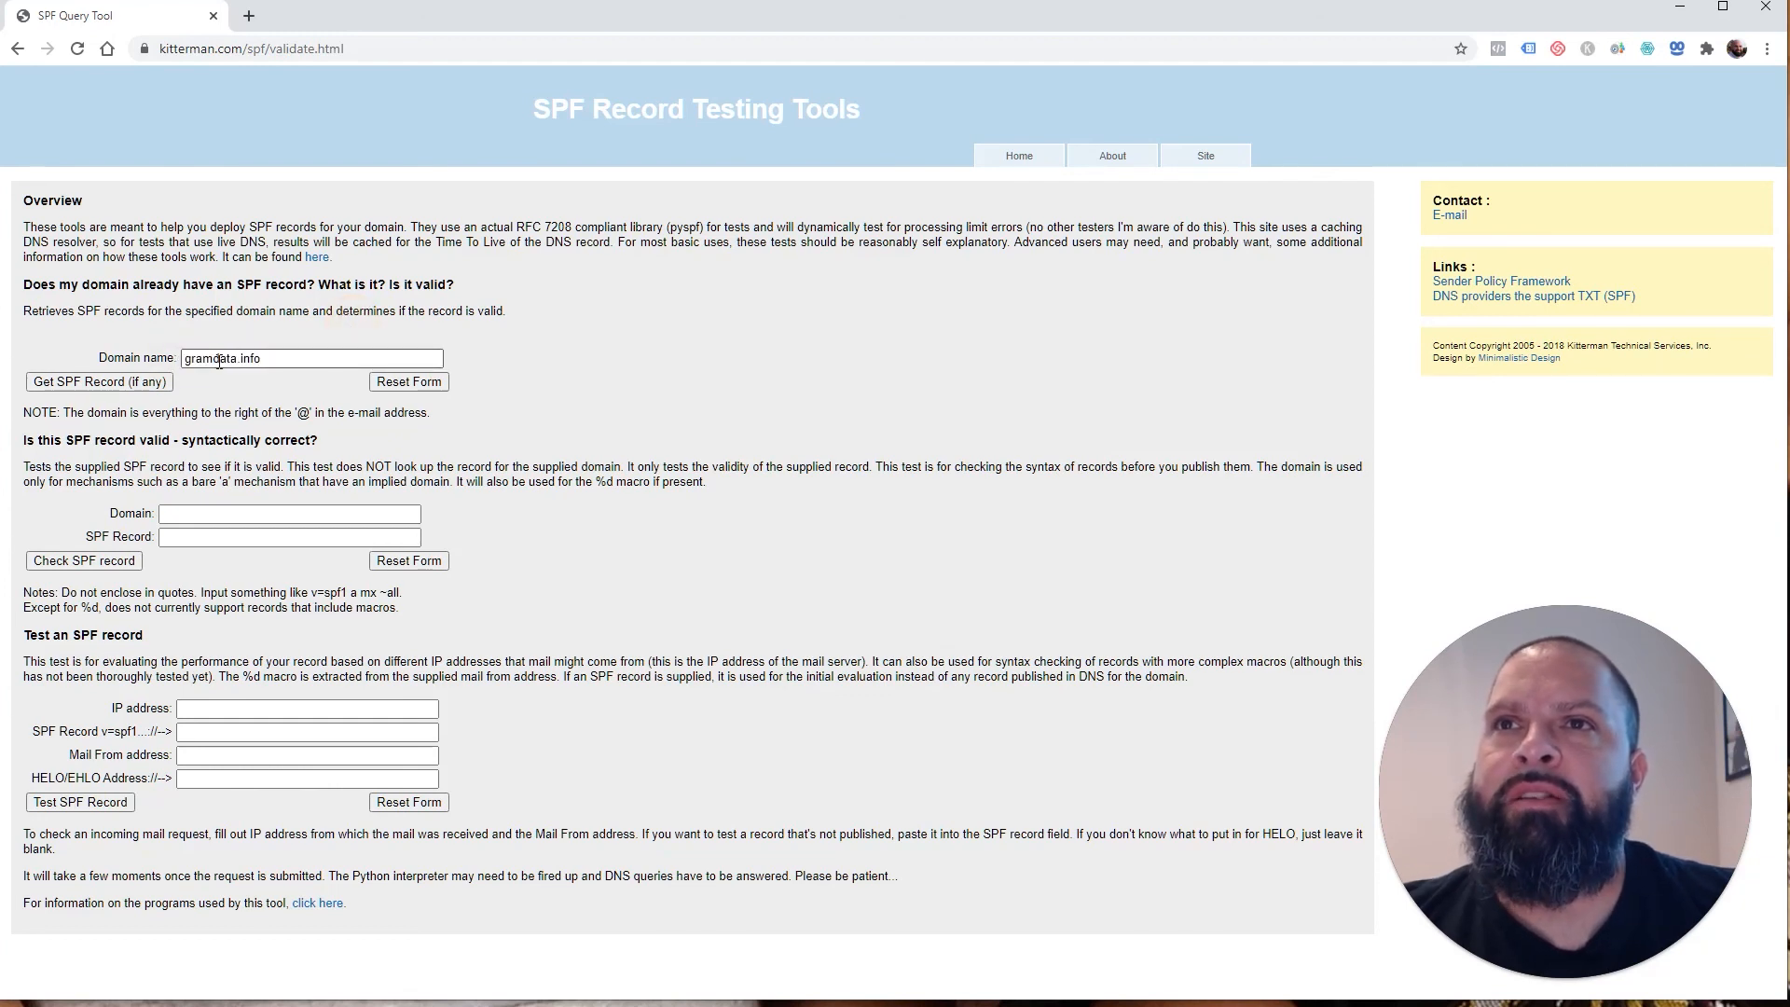
pyautogui.click(91, 388)
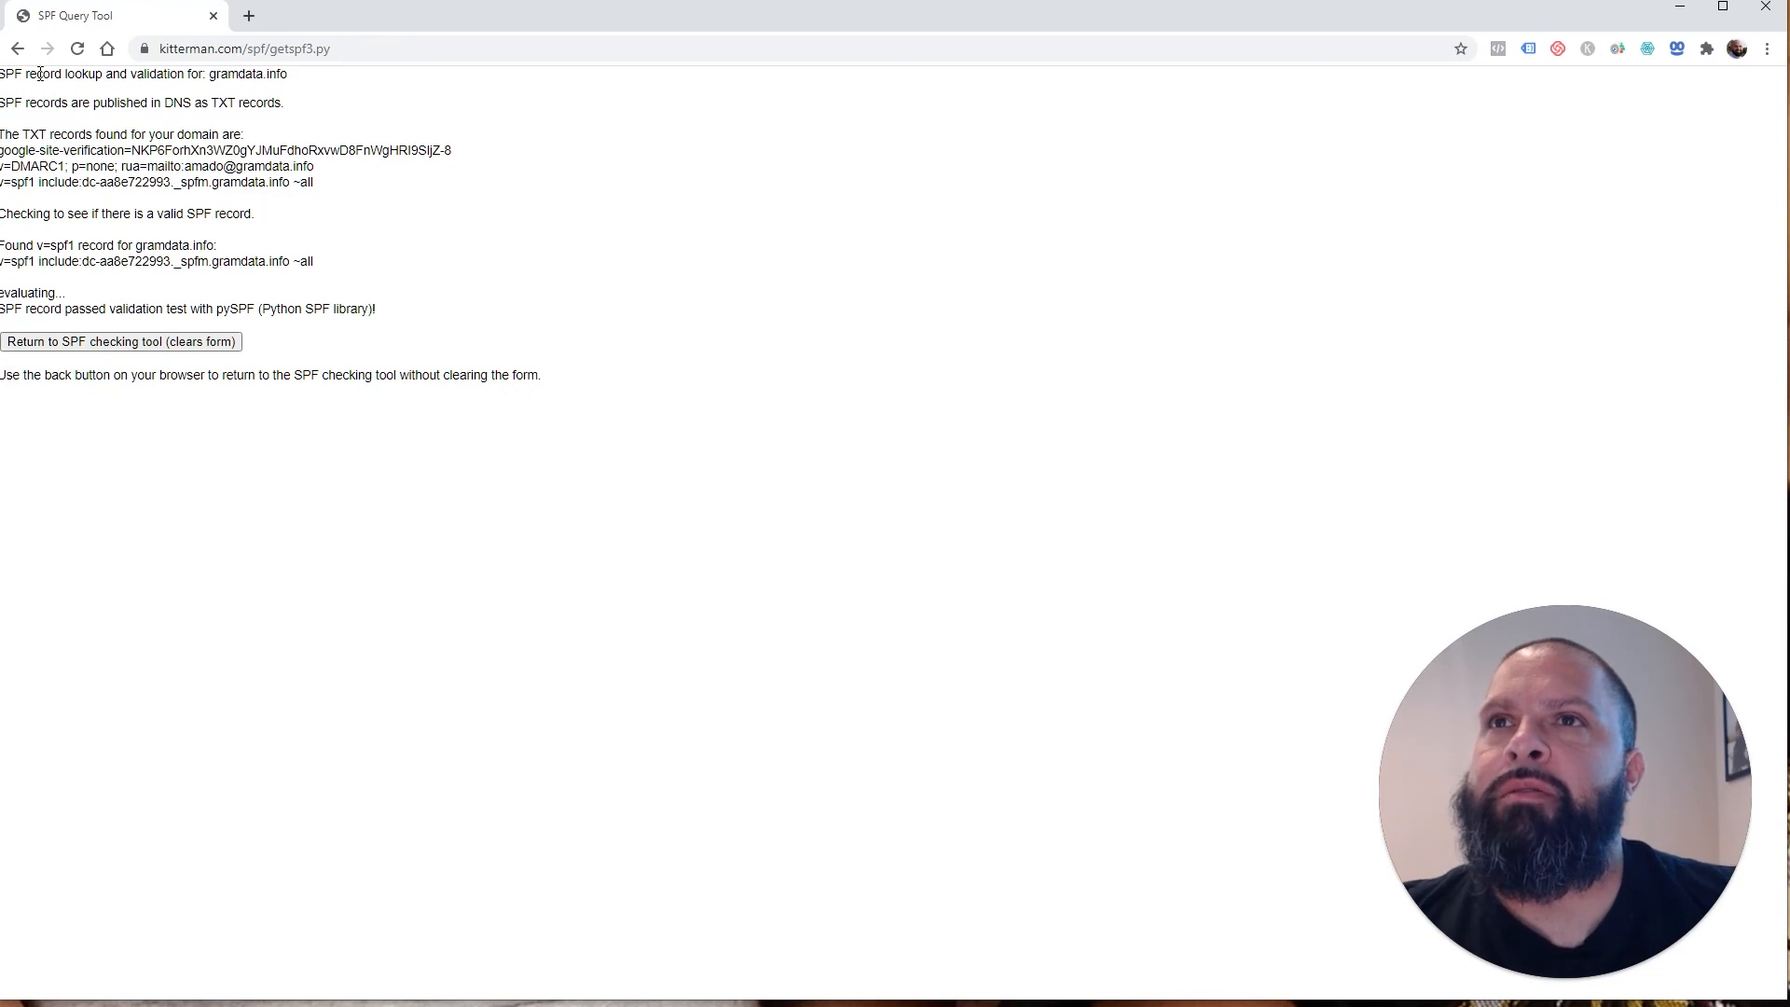
# Step: Point out the site verification record, the new DMARC record, and the passing SPF validation
pyautogui.moveTo(35, 150); pyautogui.dragTo(178, 151)
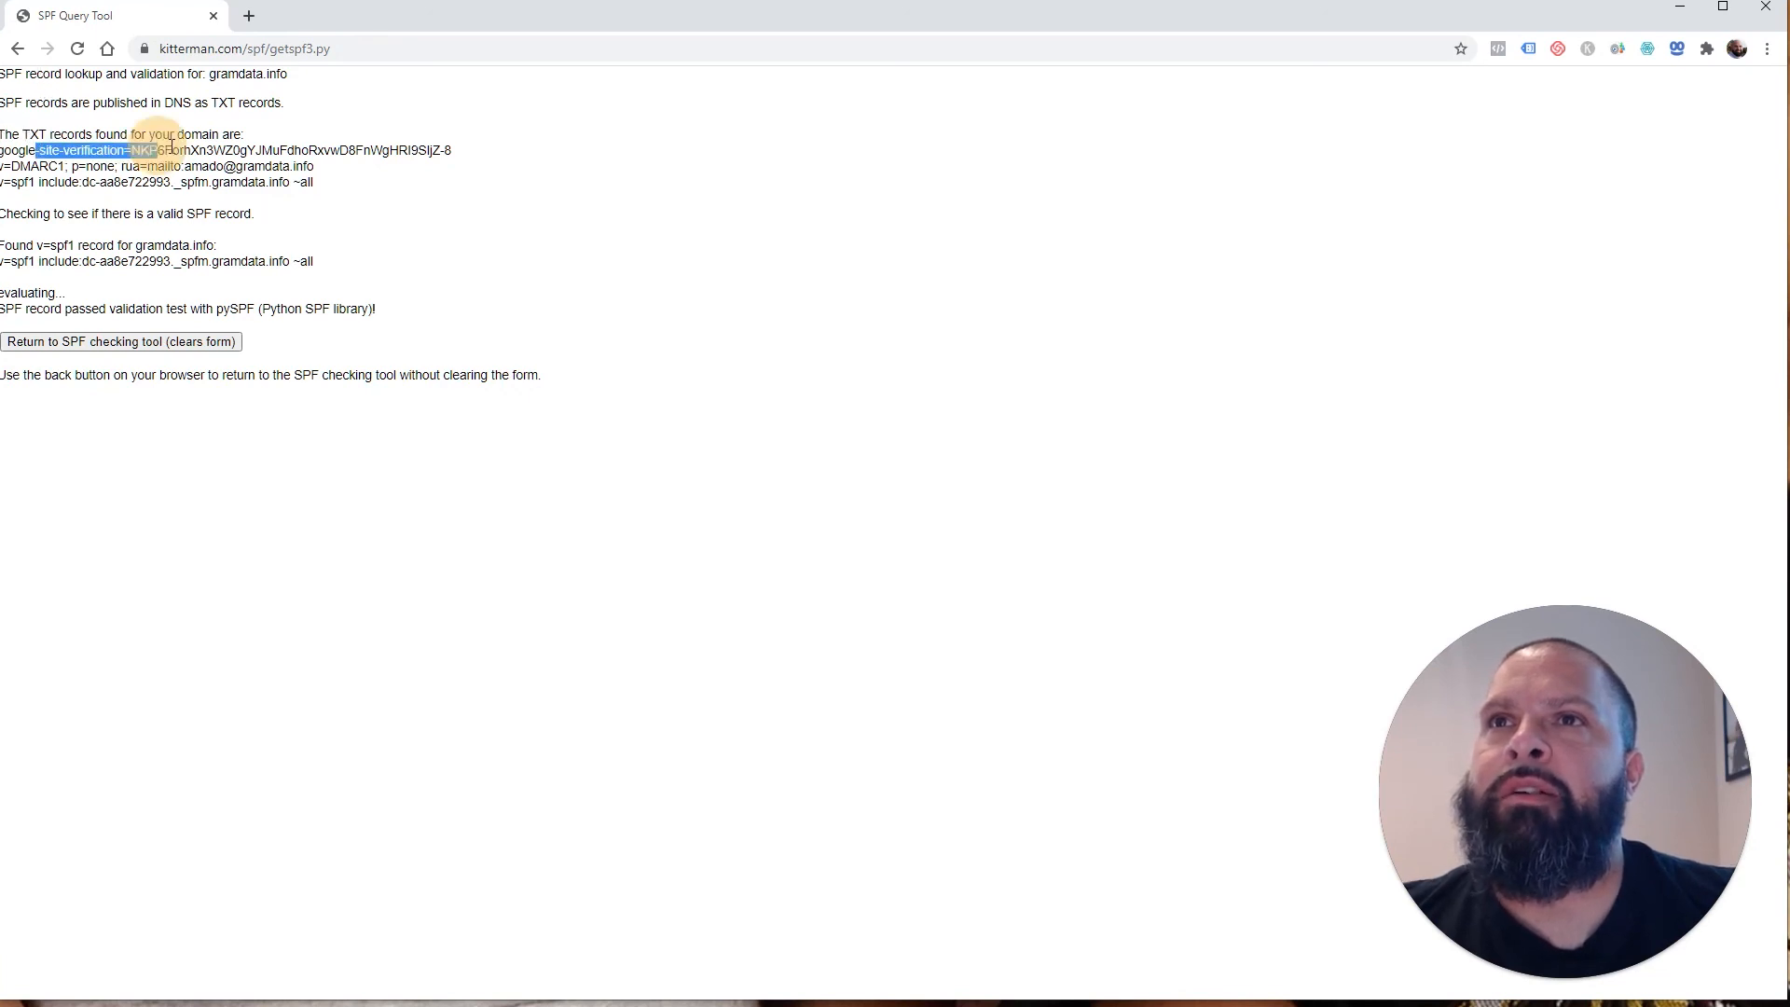
pyautogui.click(166, 156)
pyautogui.moveTo(44, 160); pyautogui.dragTo(122, 164)
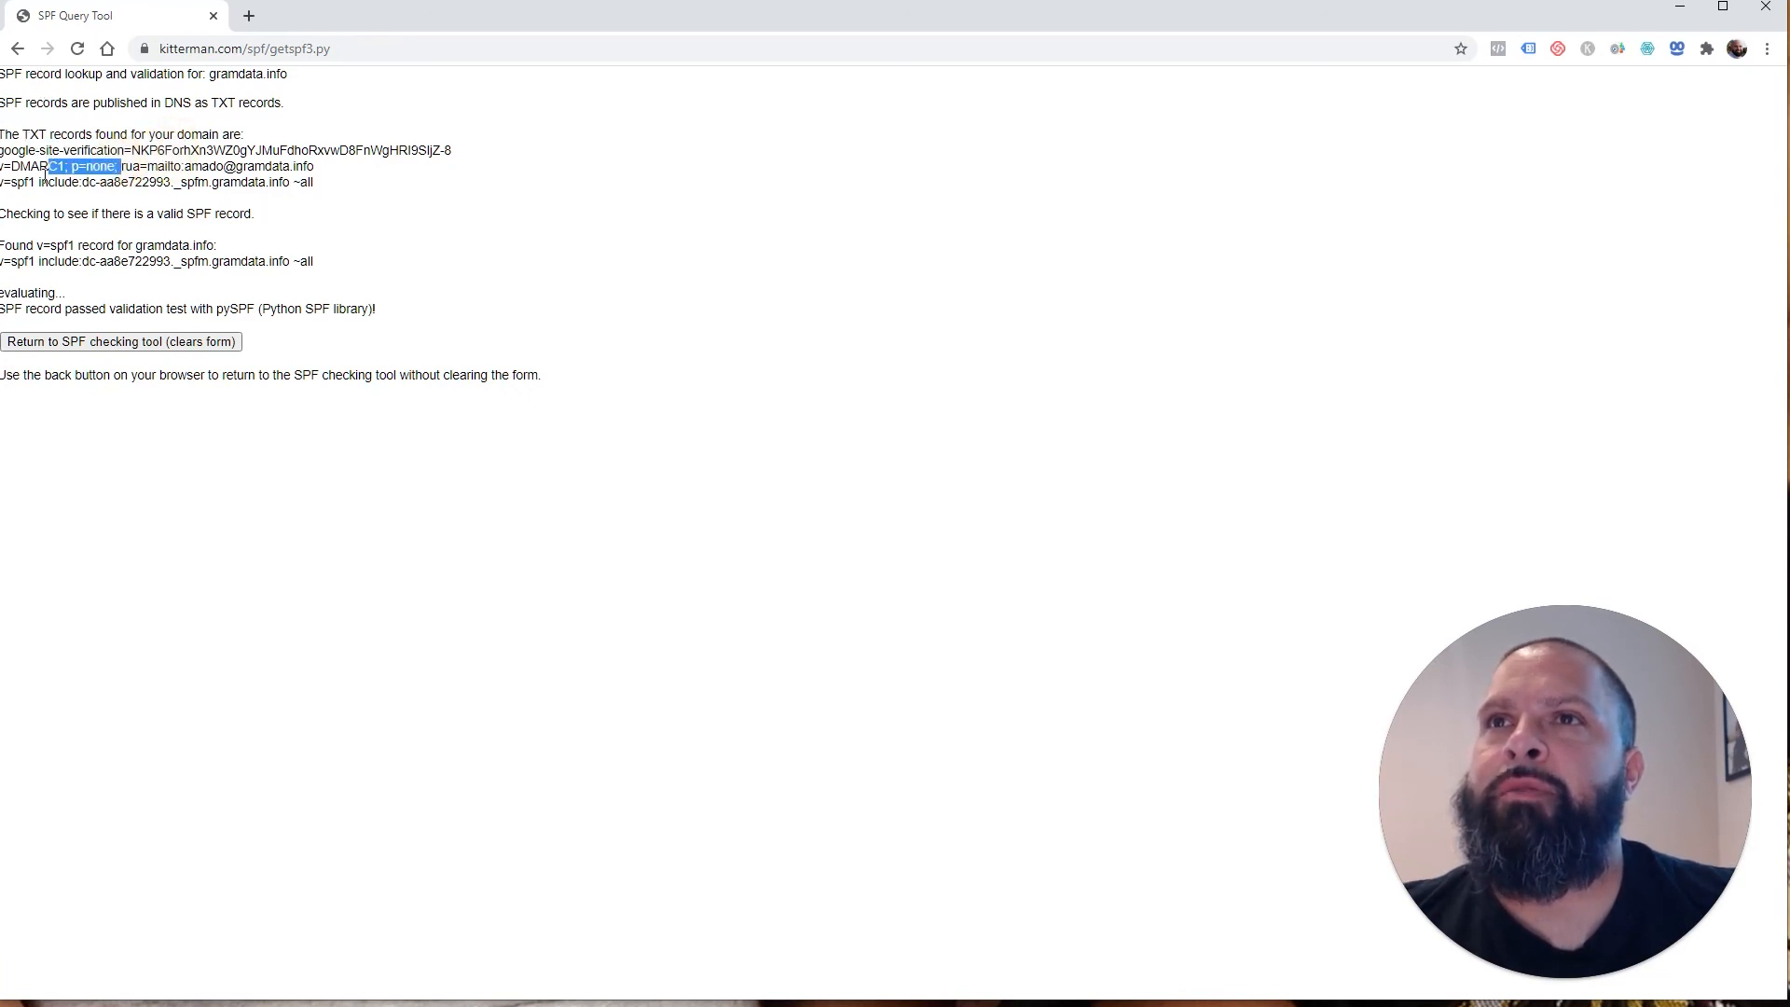
pyautogui.click(43, 174)
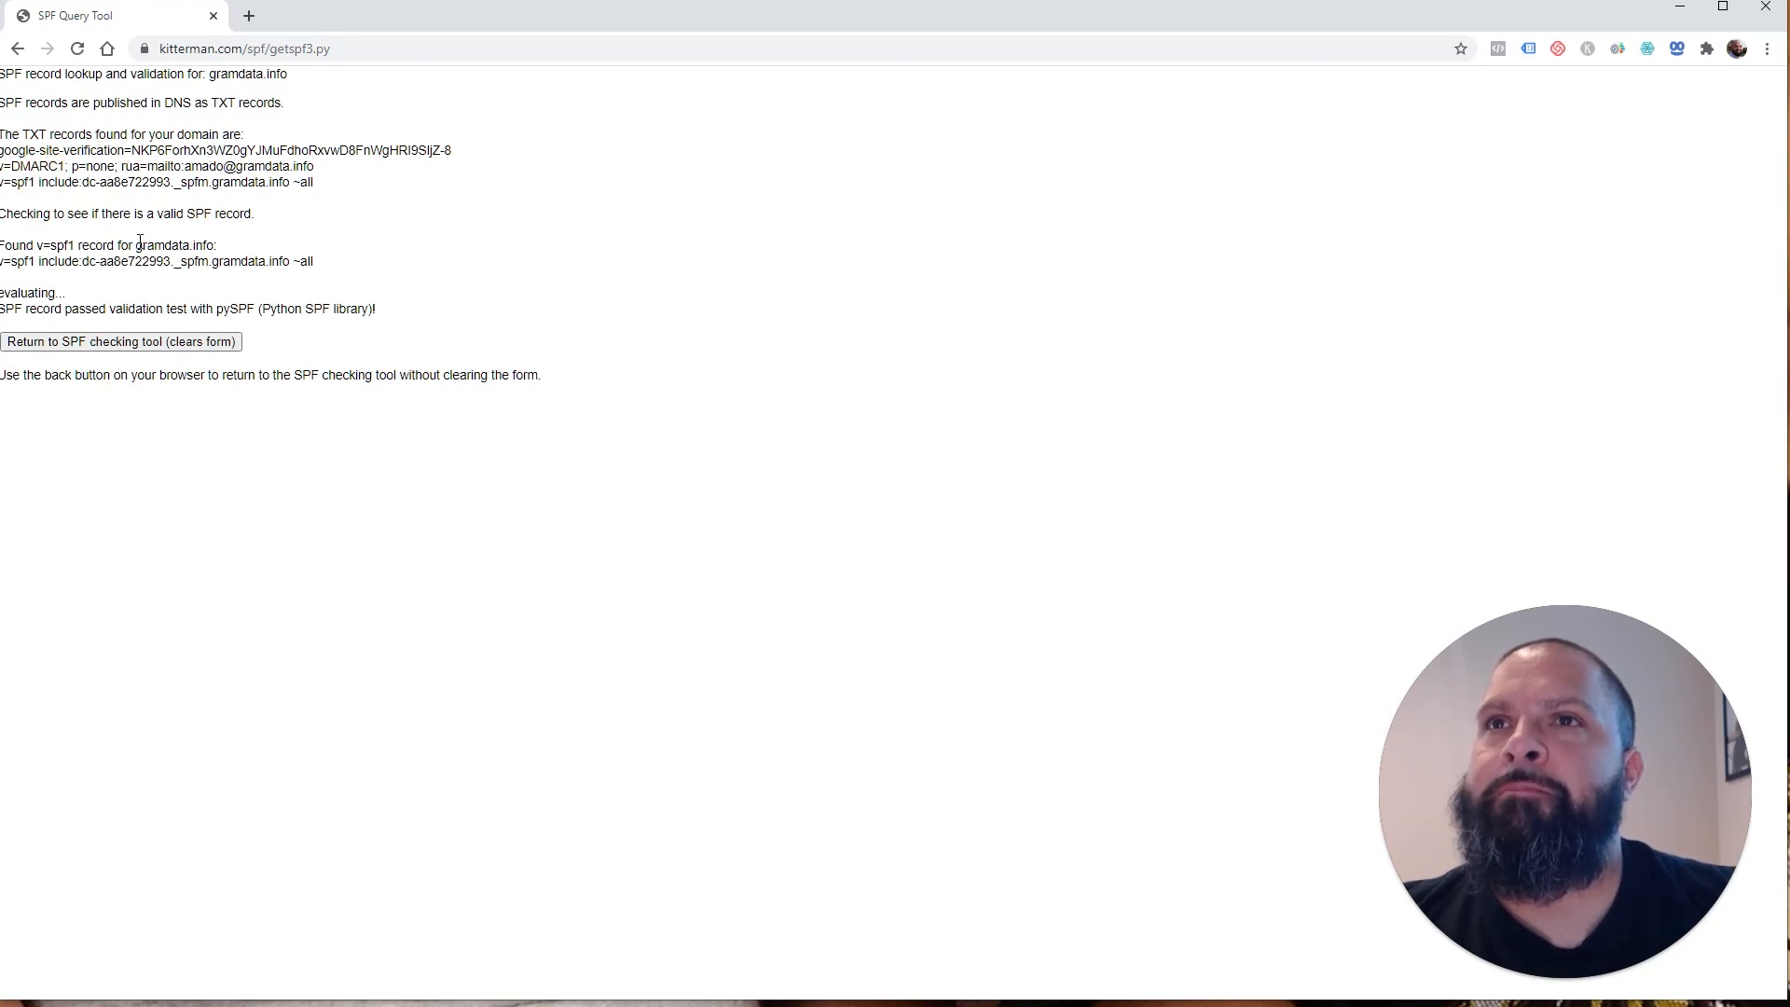
pyautogui.moveTo(312, 263); pyautogui.dragTo(220, 312)
pyautogui.click(32, 300)
pyautogui.click(222, 311)
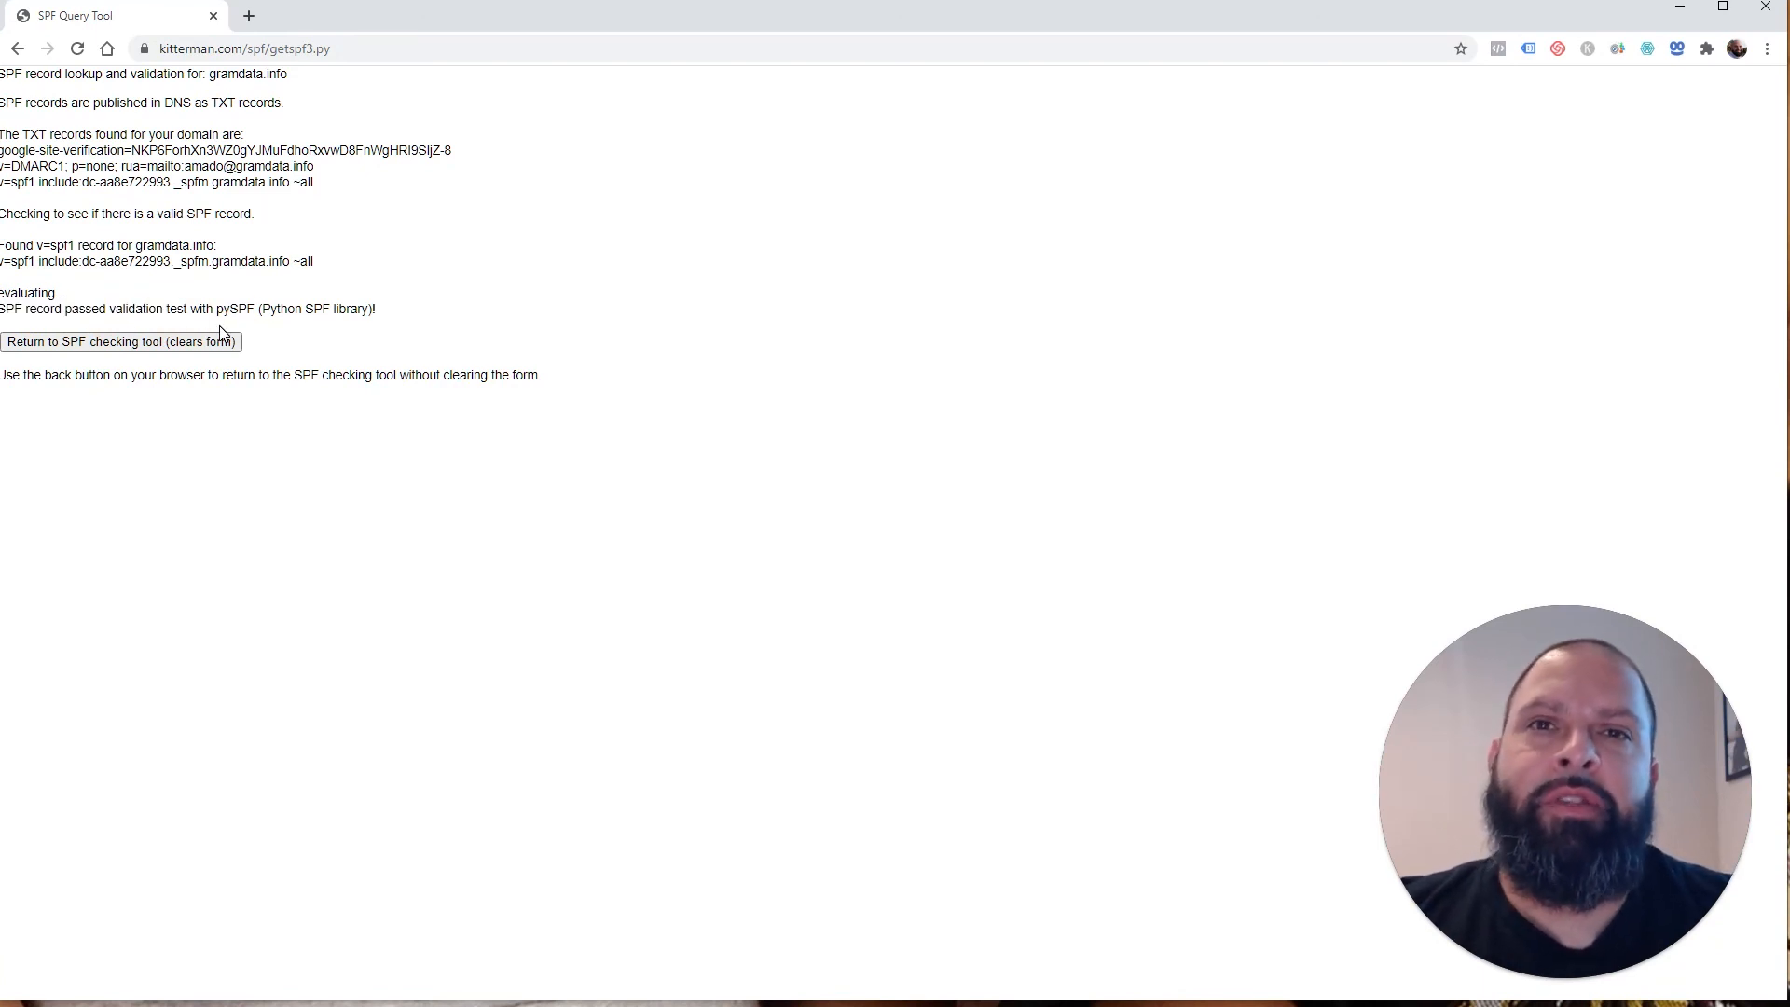
# Step: Open gramdata.info in a new tab and dismiss the $1.00 test-order popup
pyautogui.click(250, 18)
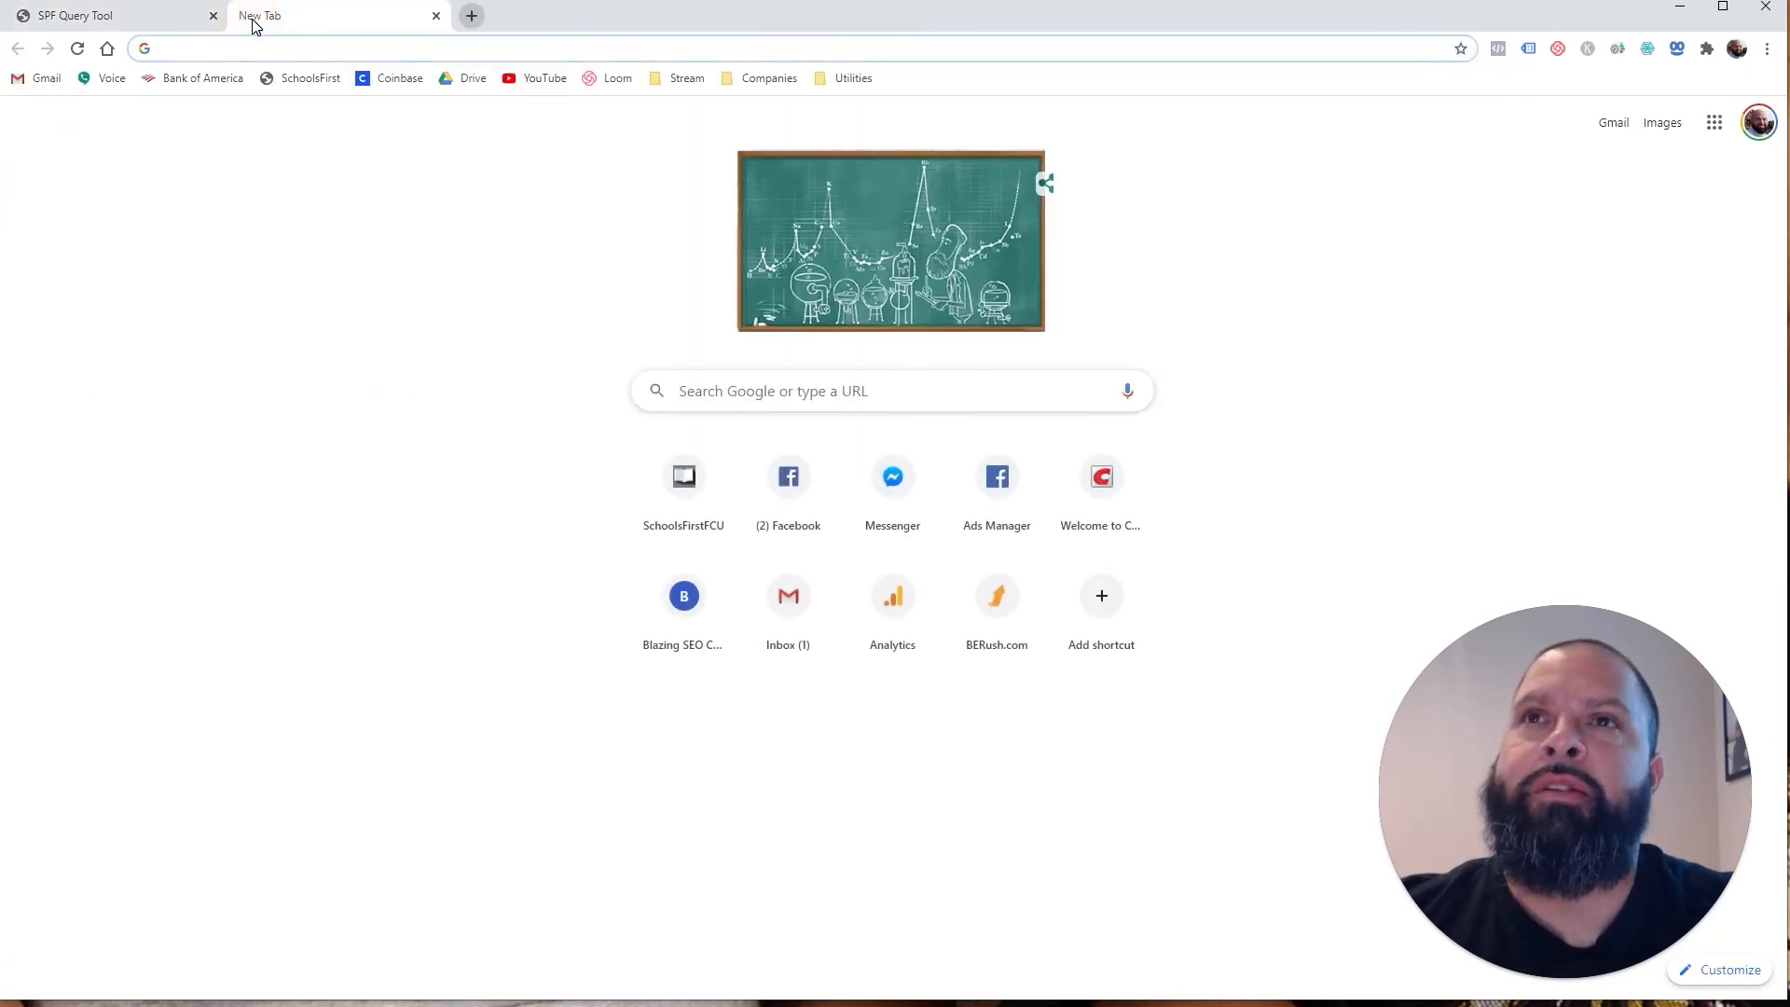
pyautogui.write('gramdat')
pyautogui.write('a.in')
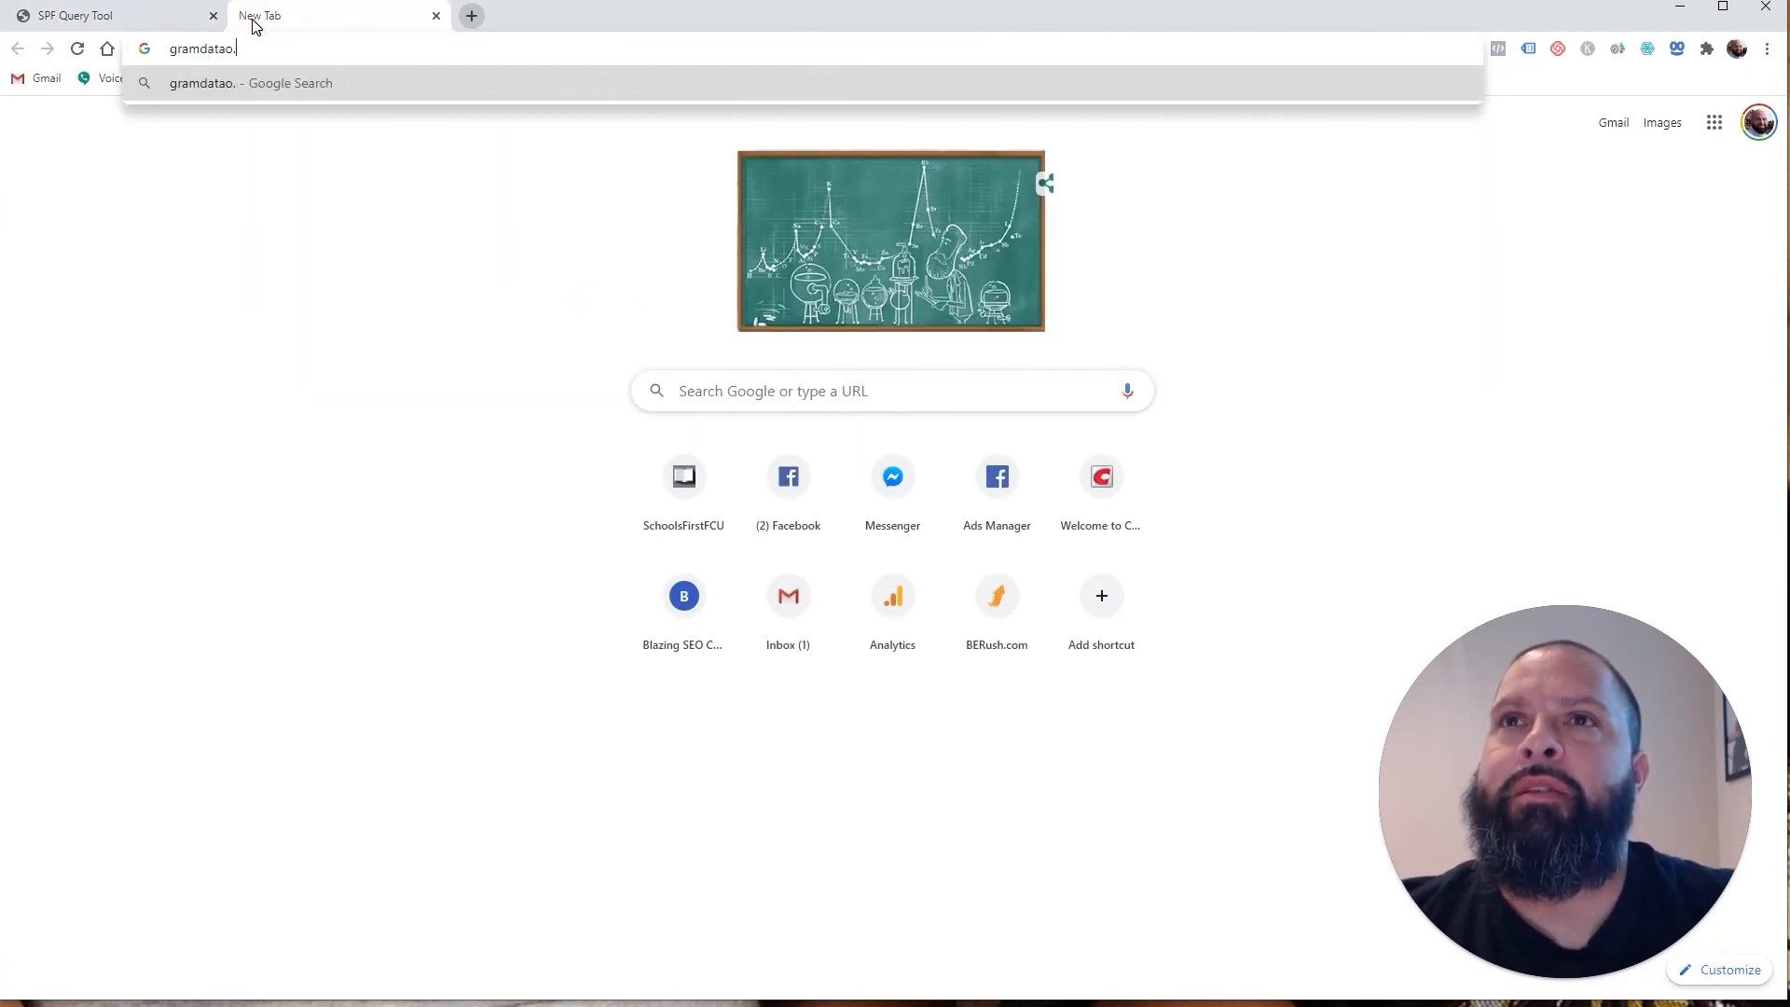
pyautogui.write('fo')
pyautogui.press('Return')
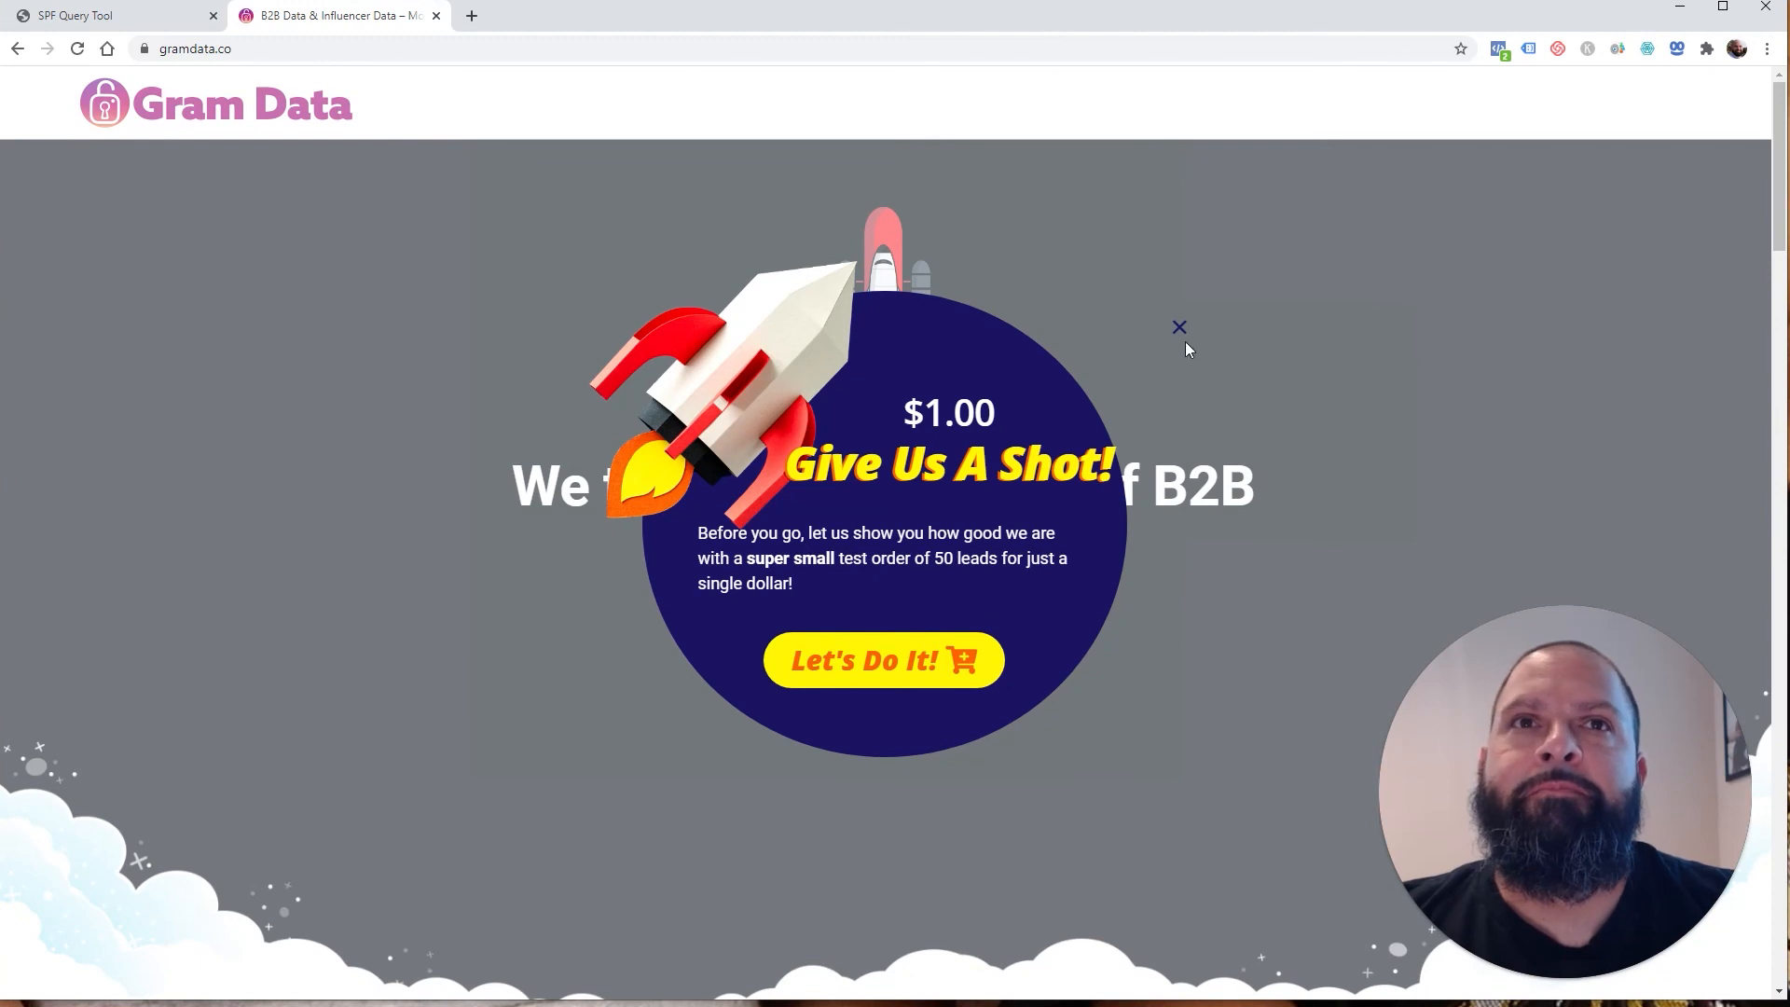
pyautogui.click(1182, 326)
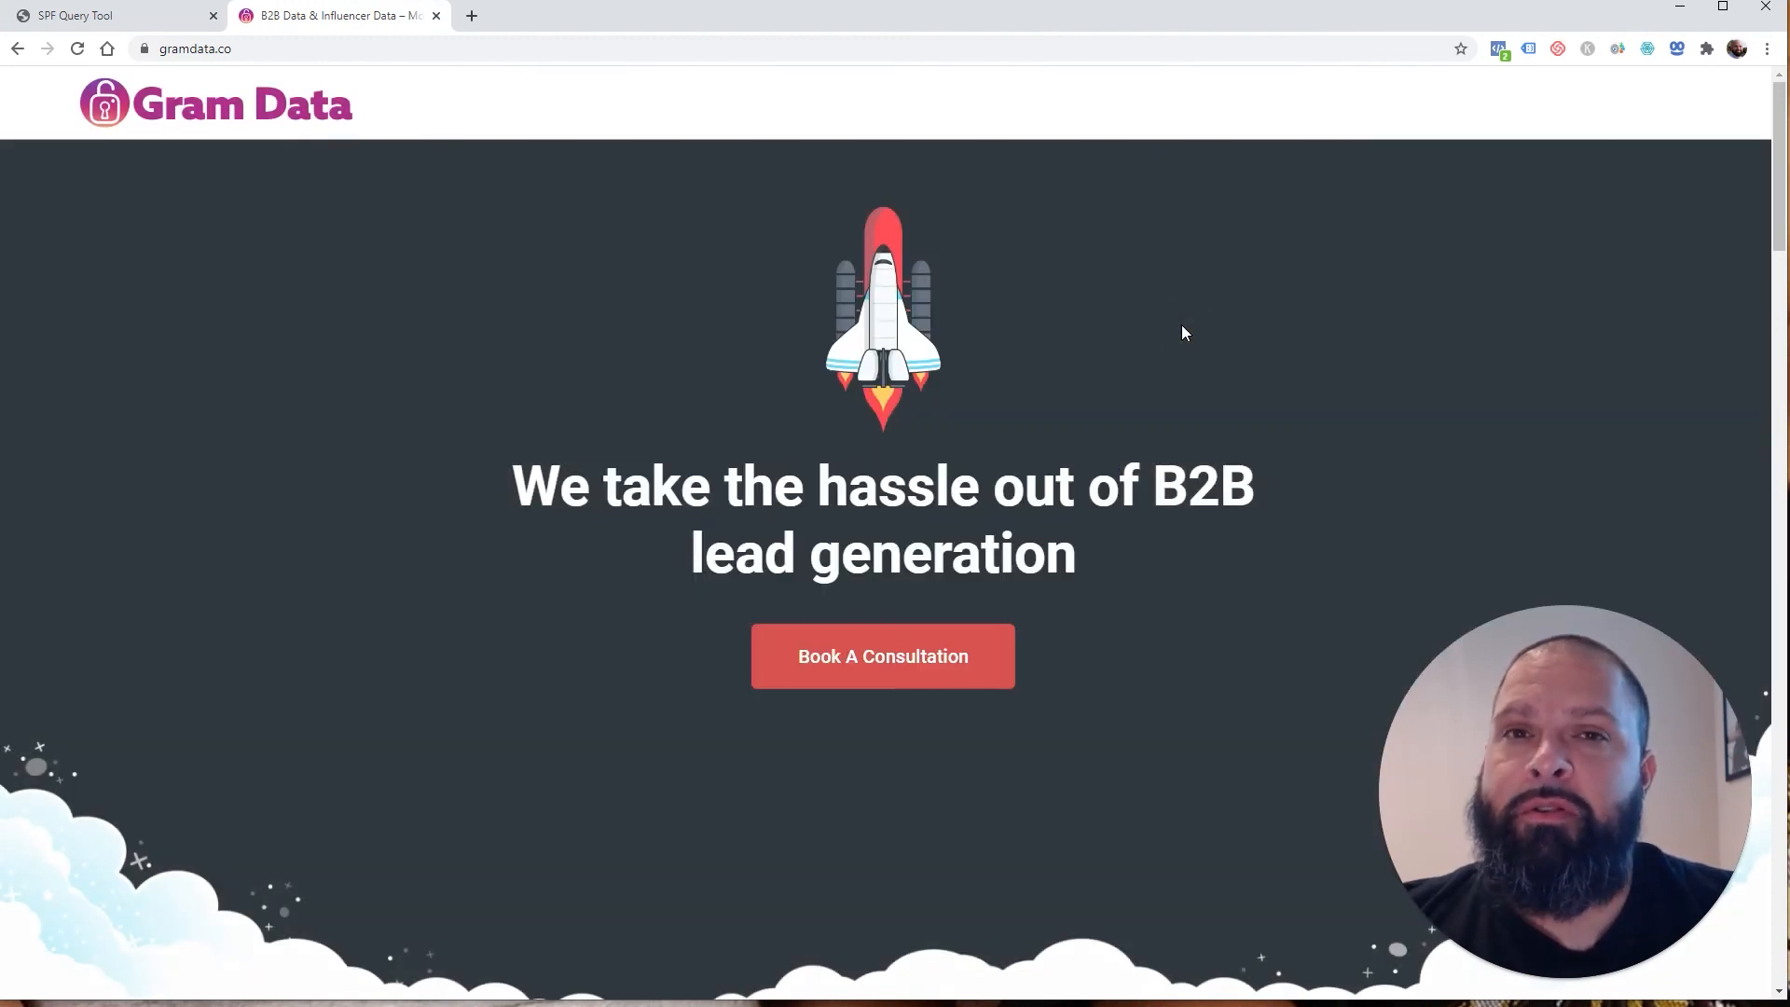